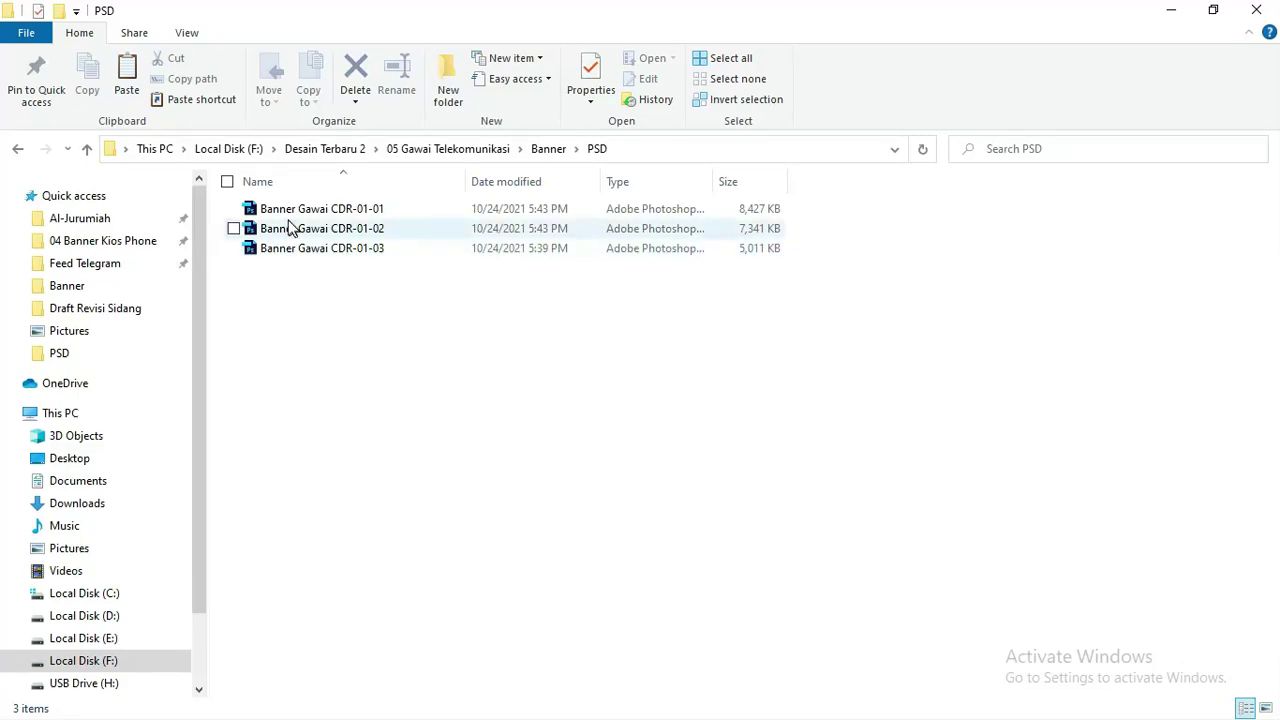
Browse the contents of the Banner project's CDR folder and return to its PSD folder.
{"action": "key", "text": "alt+Up"}
{"action": "double_click", "coordinate": [271, 226]}
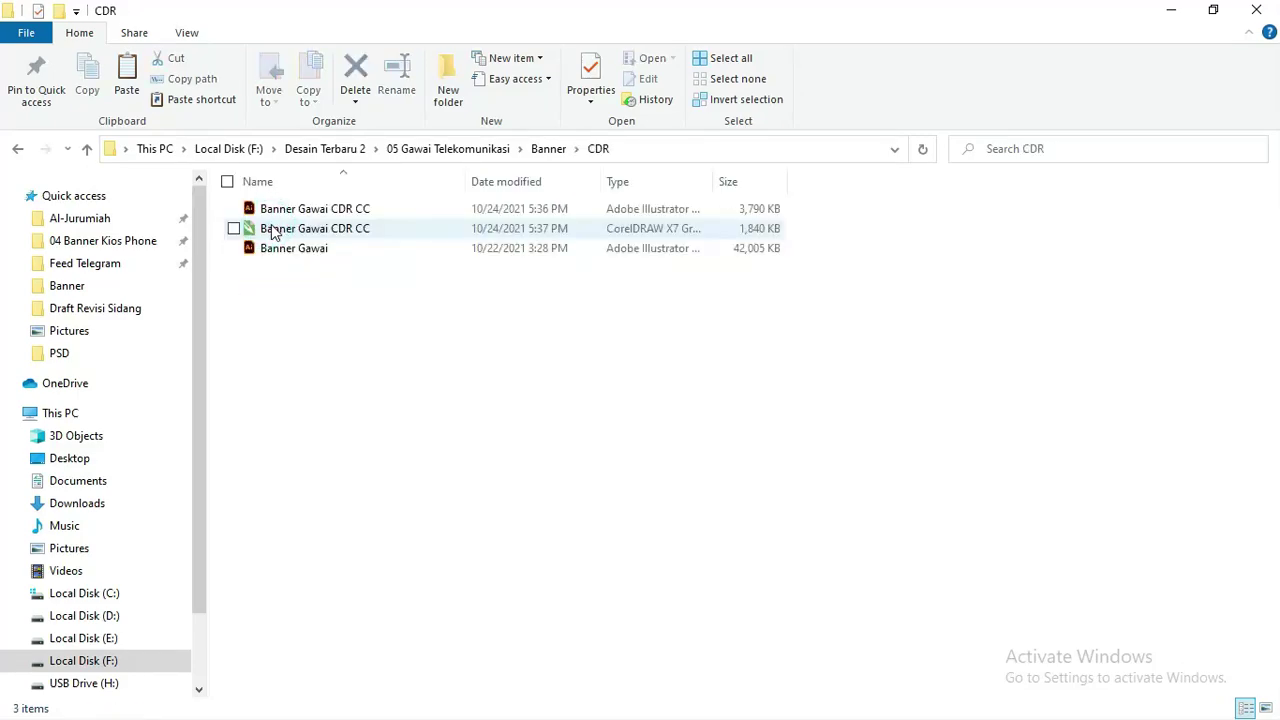
{"action": "left_click", "coordinate": [280, 230]}
{"action": "key", "text": "alt+Up"}
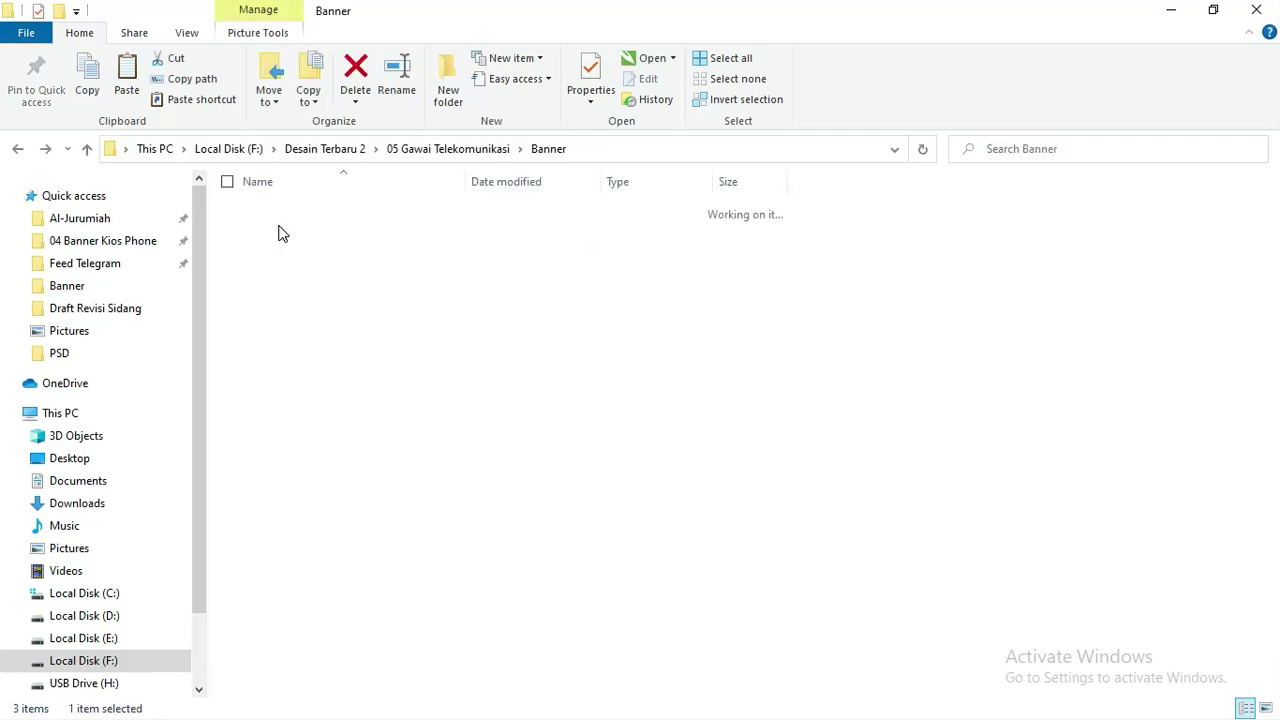
{"action": "double_click", "coordinate": [285, 248]}
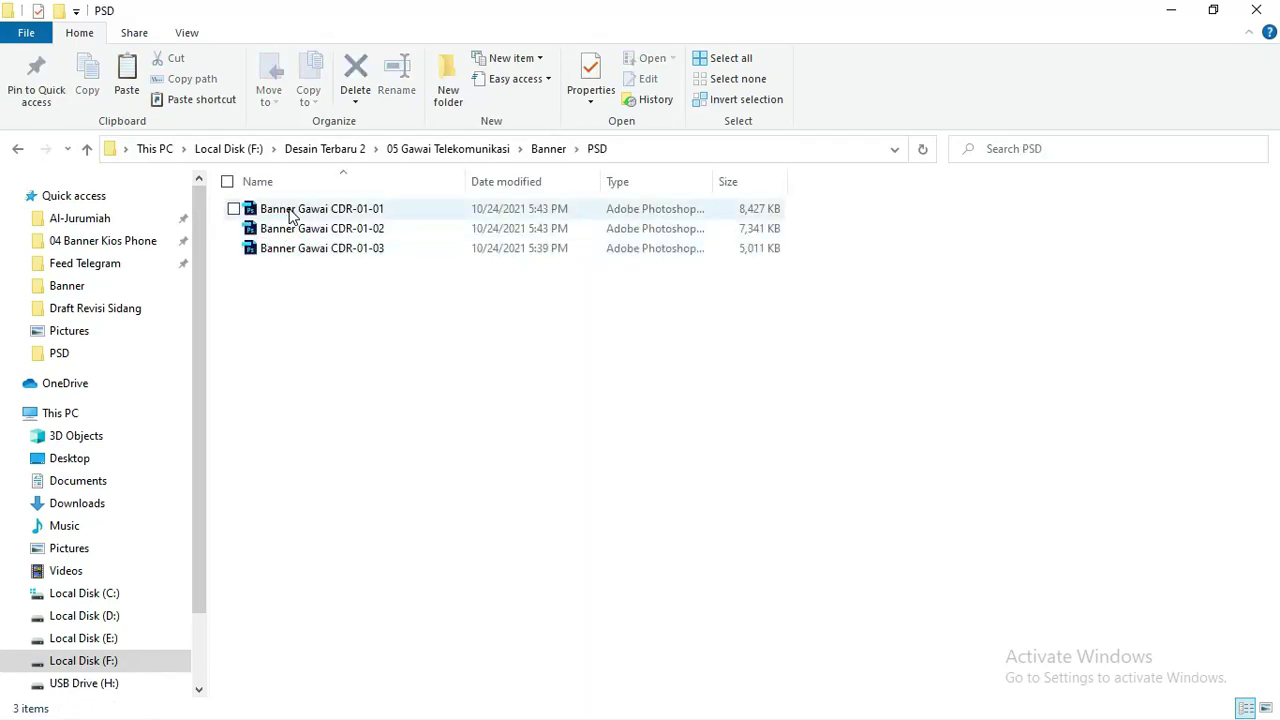
Open the three Banner Gawai CDR-01 Photoshop files from the PSD folder for editing.
{"action": "left_click", "coordinate": [291, 213]}
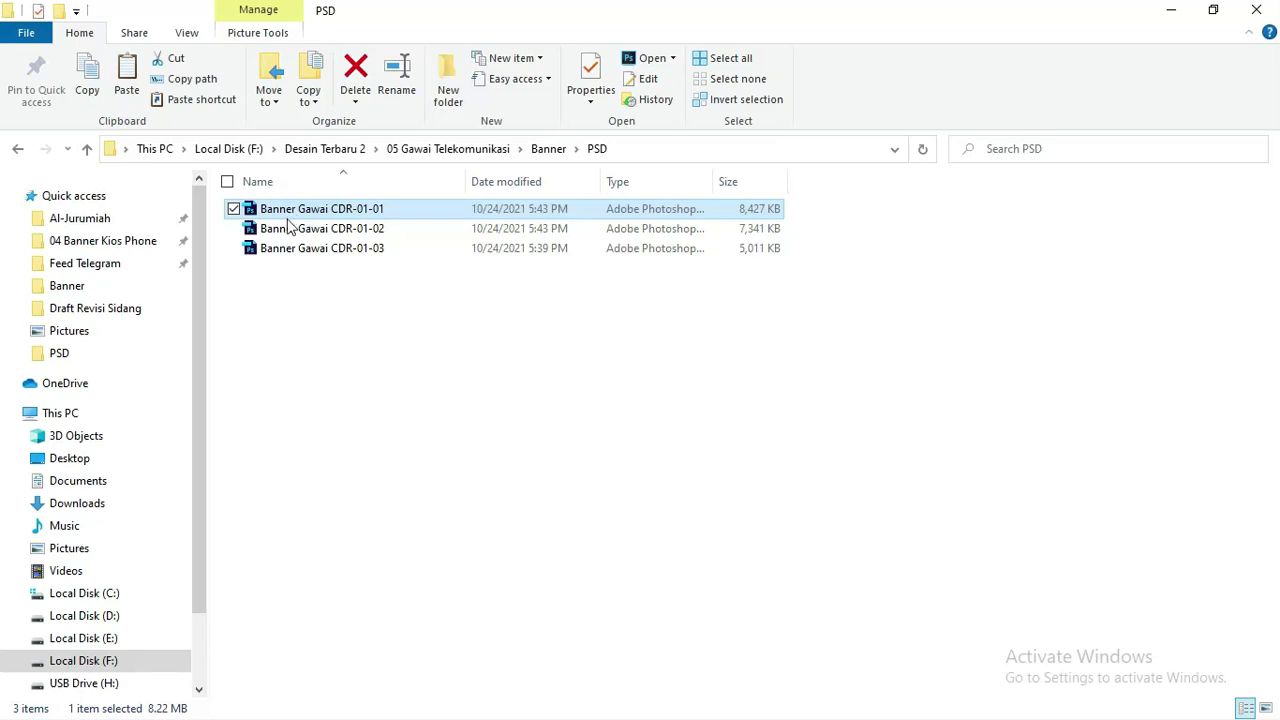
{"action": "left_click", "coordinate": [365, 252]}
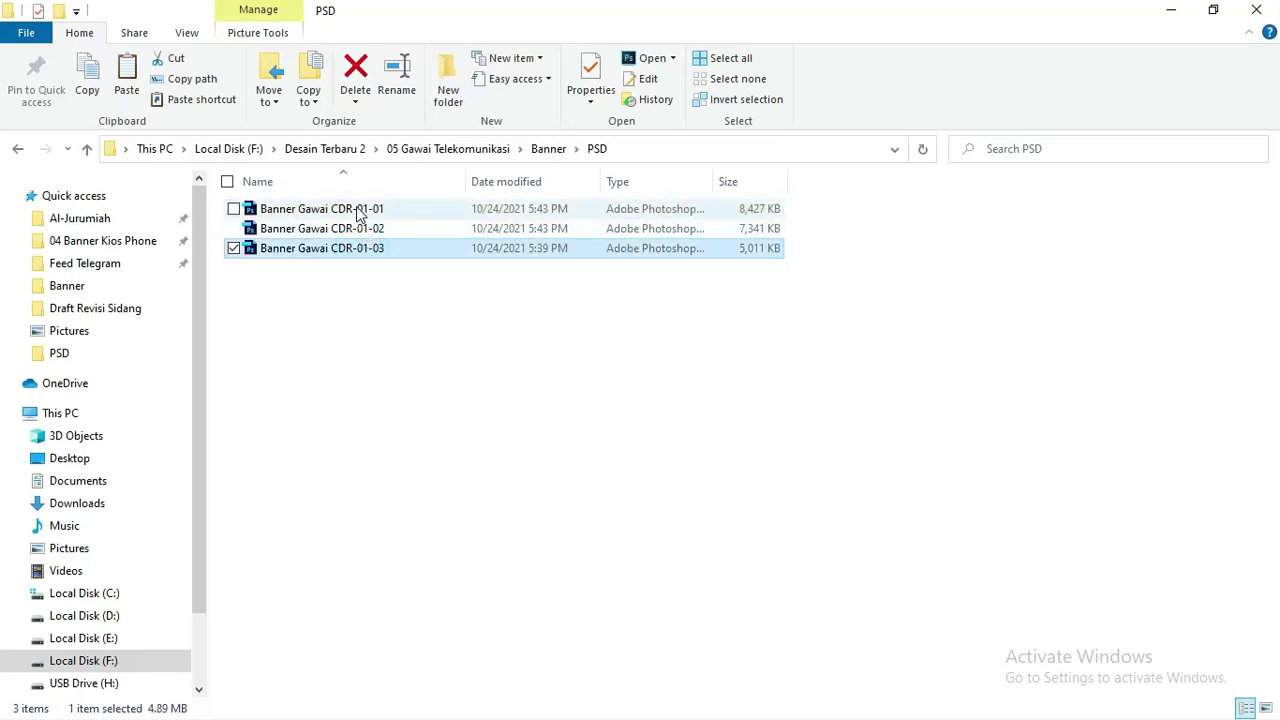
{"action": "left_click", "coordinate": [357, 212], "text": "shift"}
{"action": "right_click", "coordinate": [358, 212]}
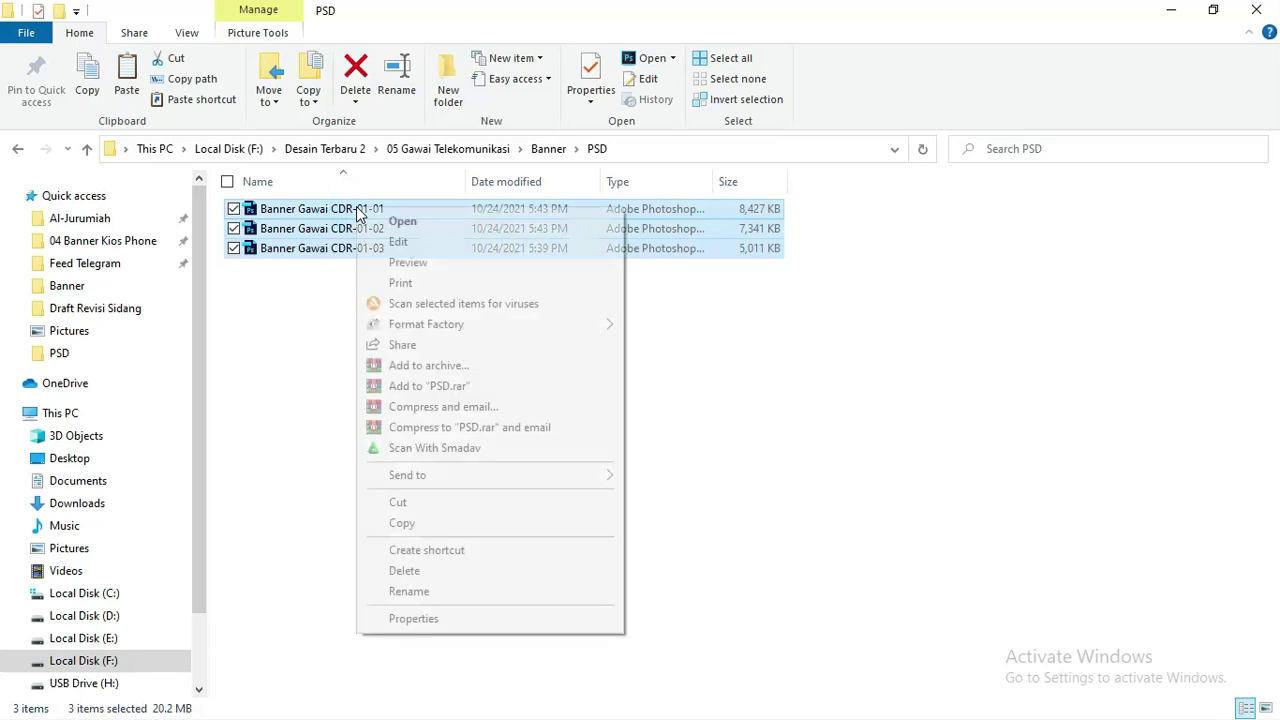
{"action": "left_click", "coordinate": [397, 243]}
Open the CorelDRAW file Banner Gawai CDR CC from the Banner project's CDR folder.
{"action": "key", "text": "alt+Left"}
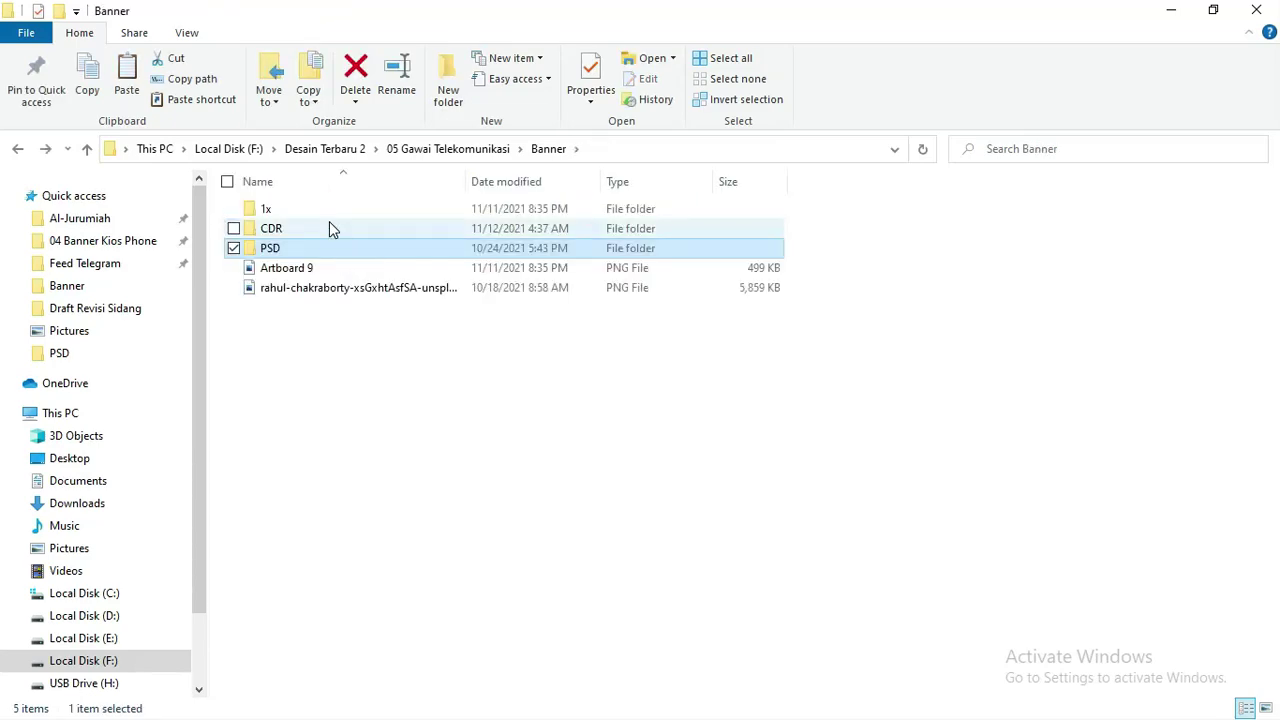
{"action": "double_click", "coordinate": [330, 228]}
{"action": "right_click", "coordinate": [310, 228]}
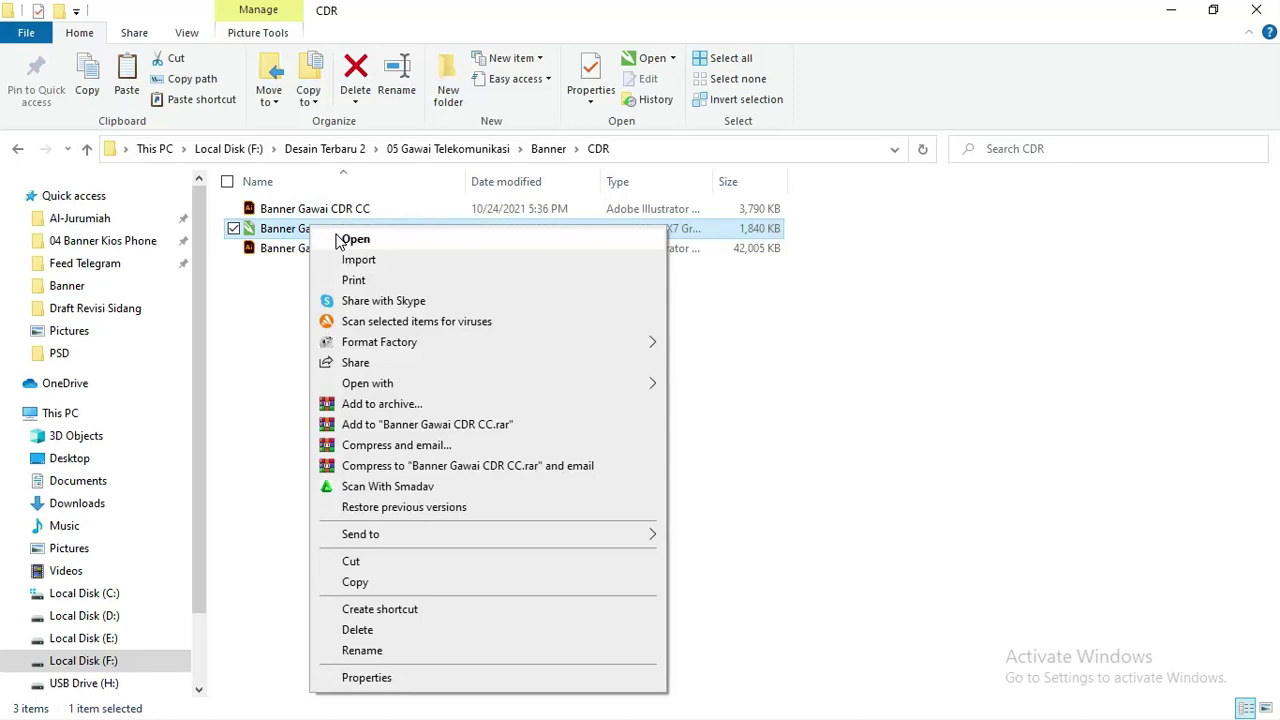
{"action": "left_click", "coordinate": [340, 241]}
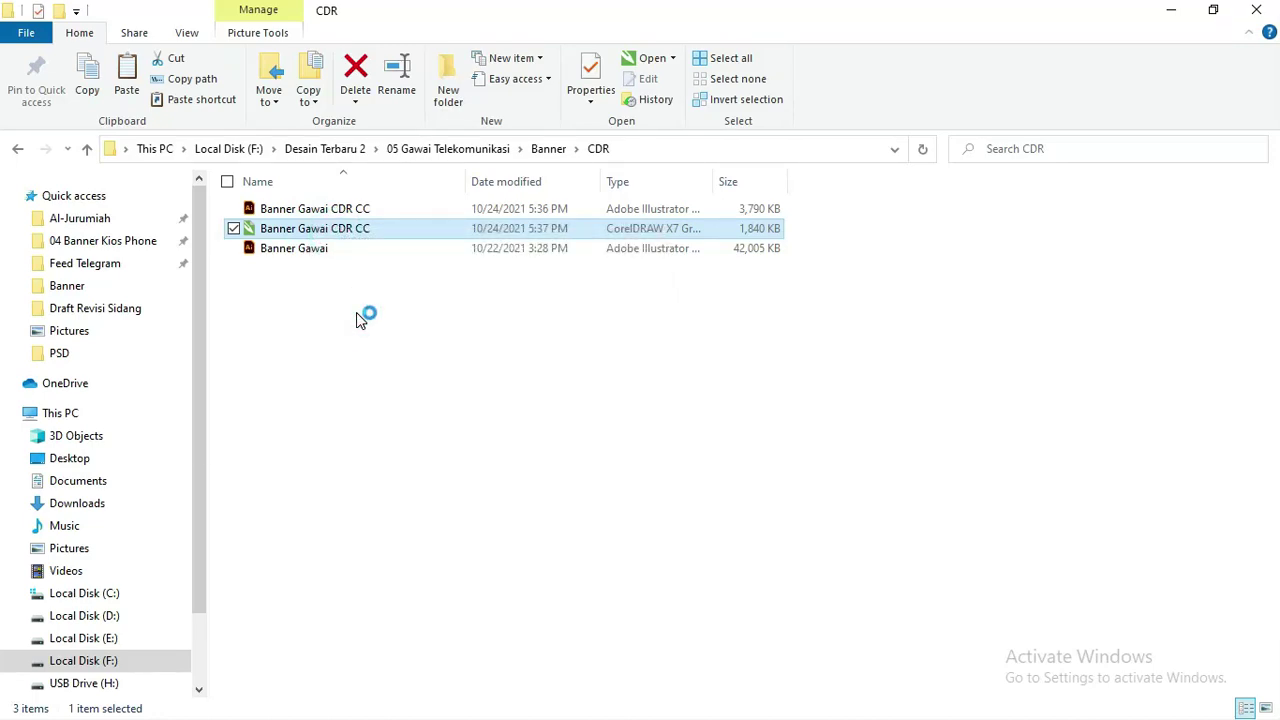
Switch to Photoshop and examine the Banner Gawai CDR-01-02 design up close and as a whole.
{"action": "key", "text": "alt+Tab"}
{"action": "key", "text": "alt+Tab"}
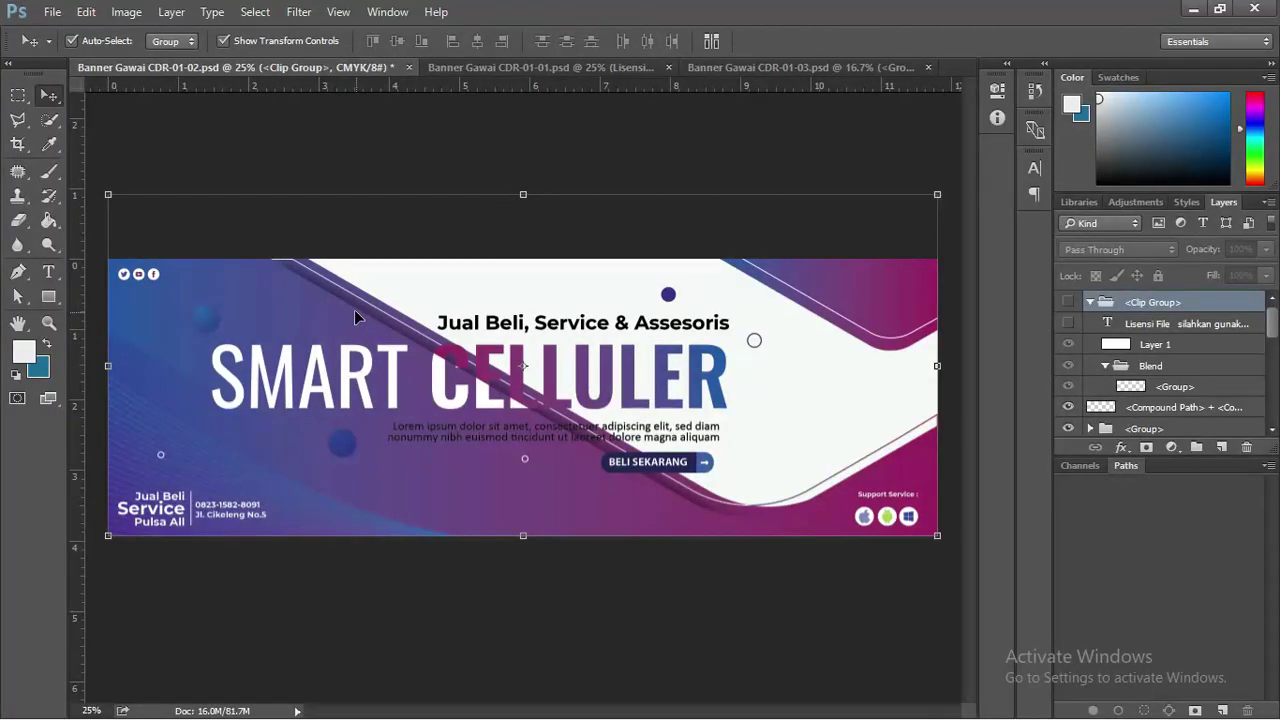
{"action": "left_click", "coordinate": [432, 146]}
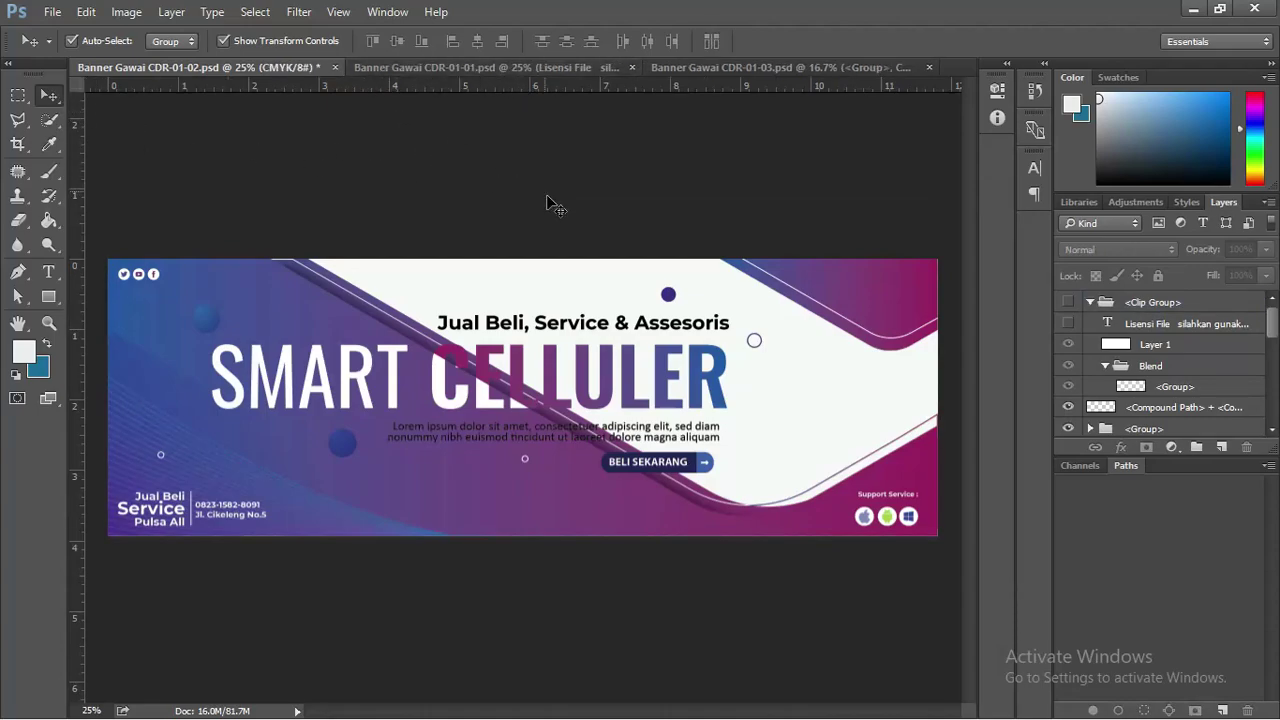
{"action": "scroll", "coordinate": [507, 329], "scroll_direction": "up", "scroll_amount": 1, "text": "alt"}
{"action": "scroll", "coordinate": [509, 329], "scroll_direction": "up", "scroll_amount": 3, "text": "alt"}
{"action": "scroll", "coordinate": [510, 329], "scroll_direction": "down", "scroll_amount": 2, "text": "alt"}
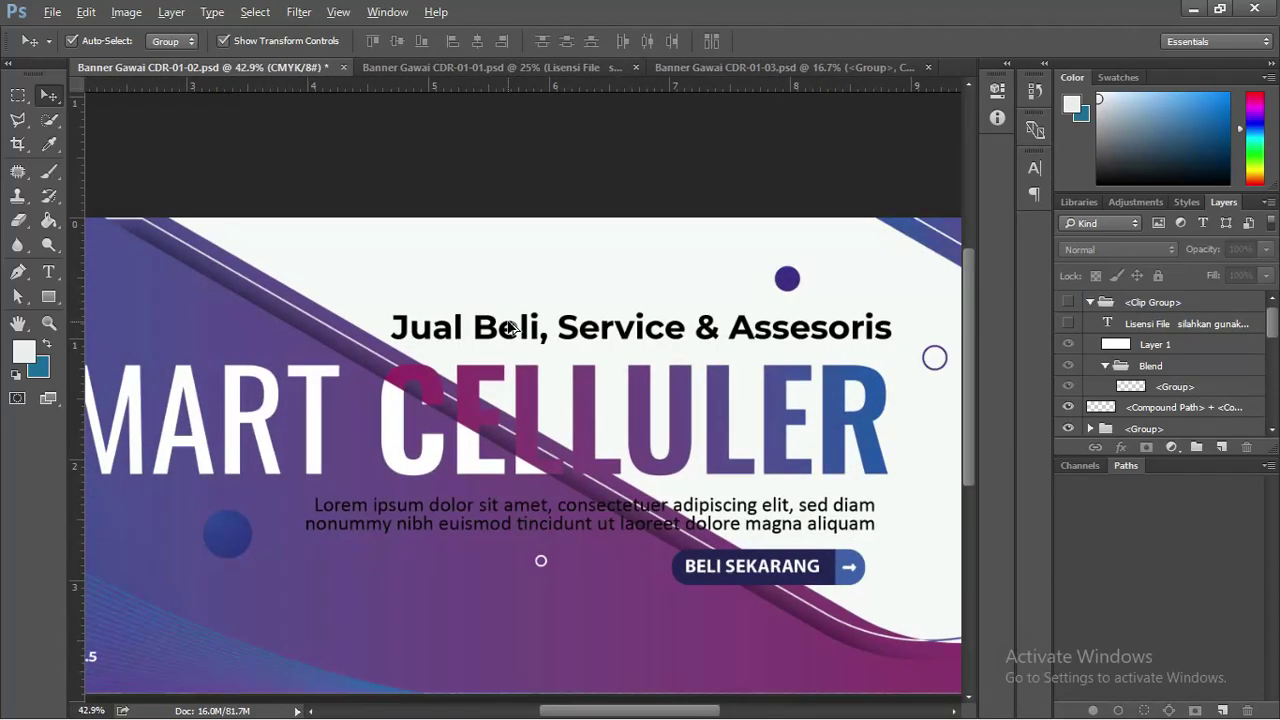
{"action": "scroll", "coordinate": [510, 329], "scroll_direction": "down", "scroll_amount": 1, "text": "alt"}
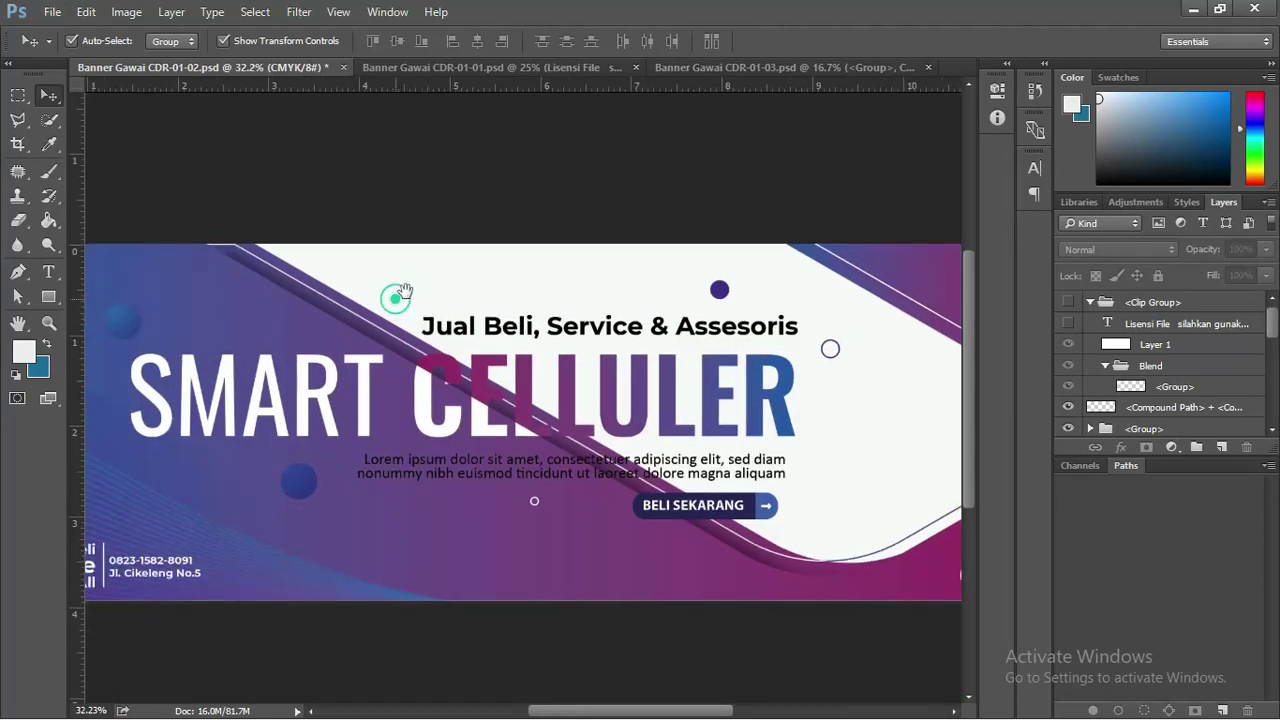
{"action": "left_click_drag", "start_coordinate": [395, 295], "coordinate": [512, 262]}
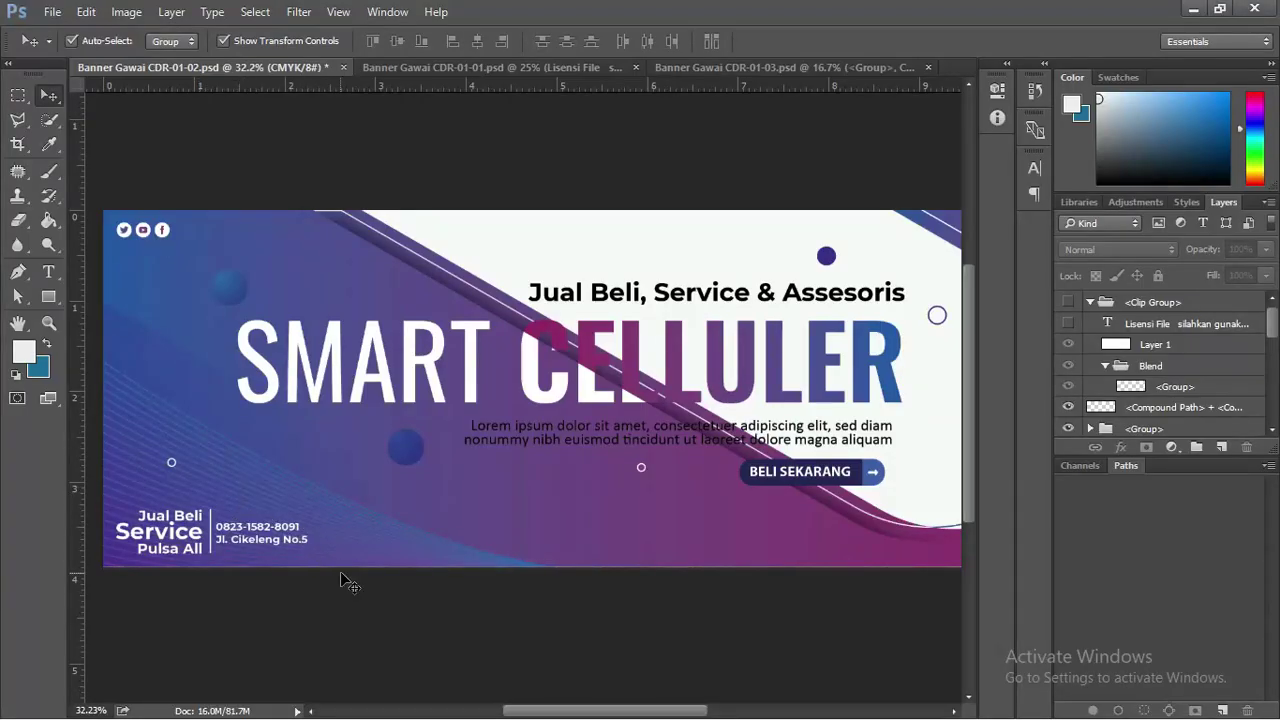
{"action": "scroll", "coordinate": [336, 427], "scroll_direction": "down", "scroll_amount": 1}
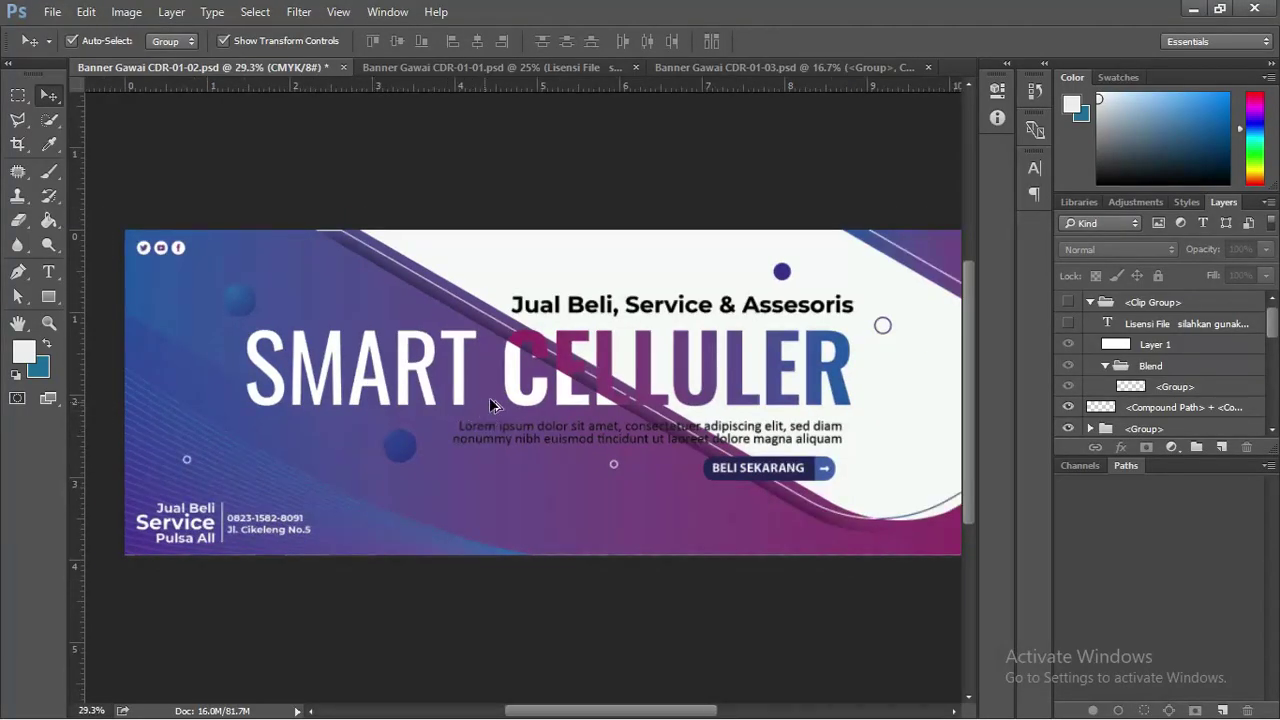
{"action": "scroll", "coordinate": [489, 397], "scroll_direction": "down", "scroll_amount": 1}
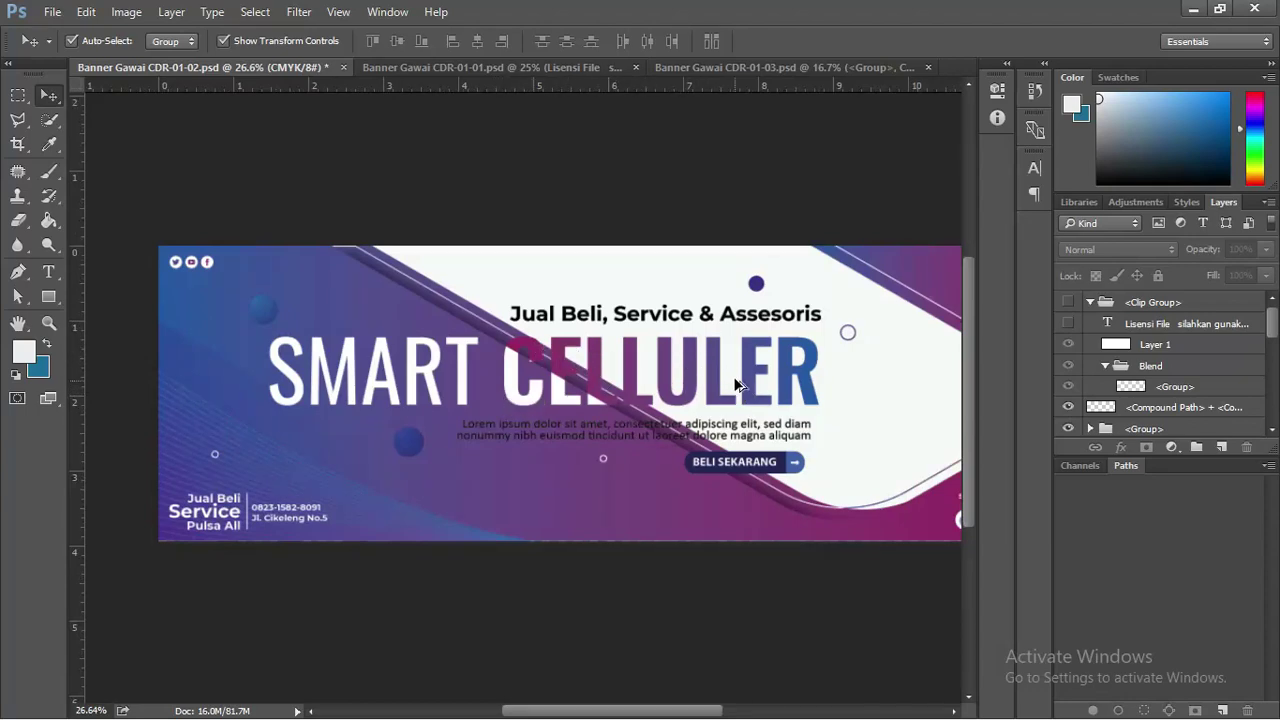
{"action": "scroll", "coordinate": [737, 384], "scroll_direction": "down", "scroll_amount": 1}
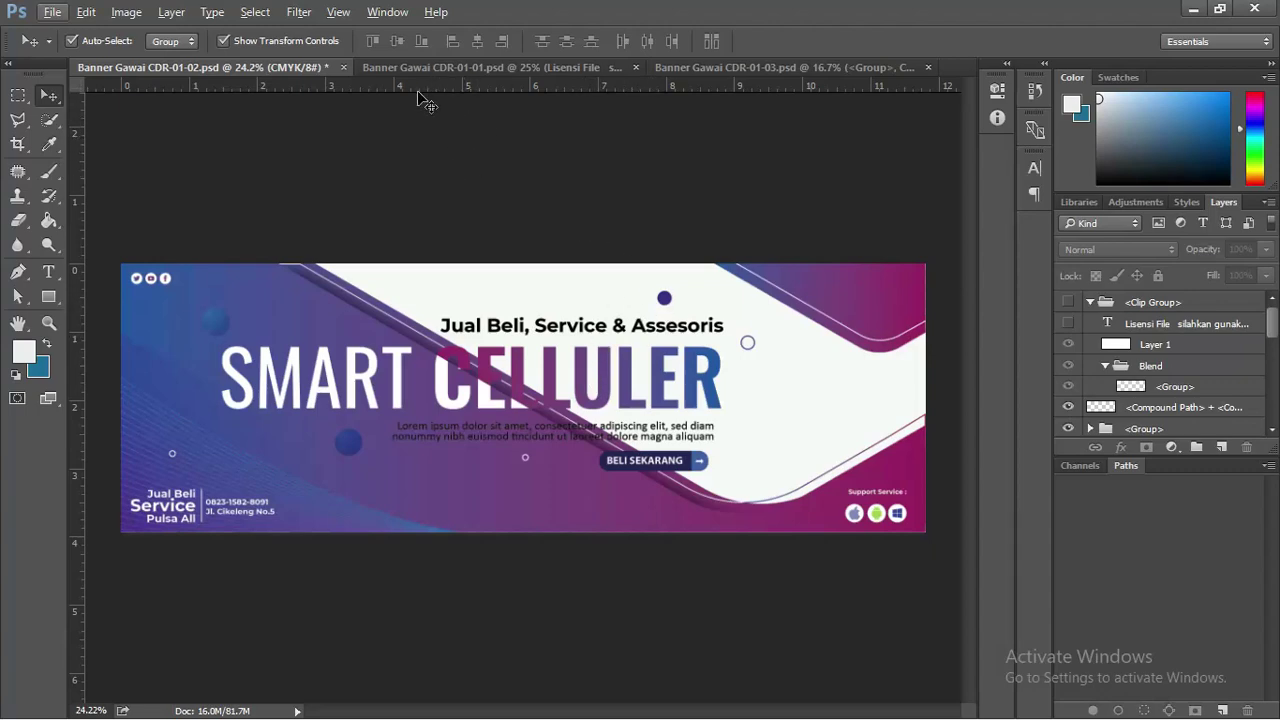
Close Banner Gawai CDR-01-02.psd without saving its changes.
{"action": "left_click", "coordinate": [377, 66]}
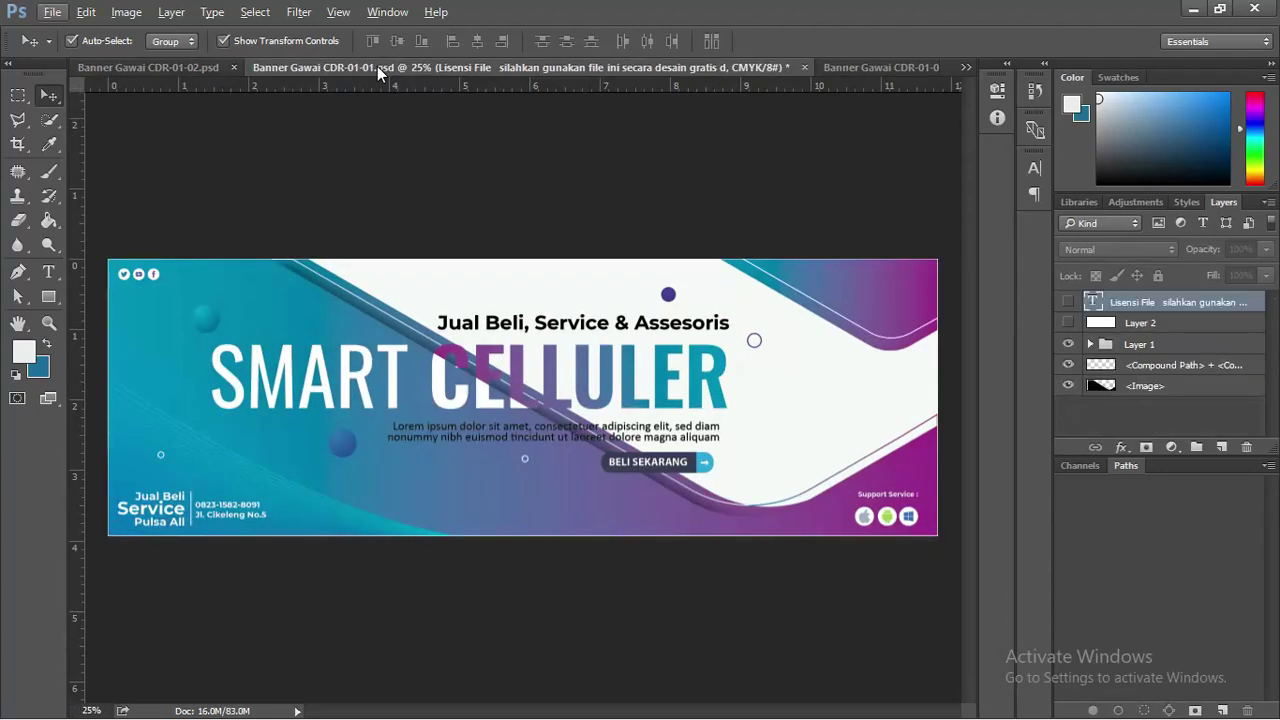
{"action": "left_click", "coordinate": [208, 66]}
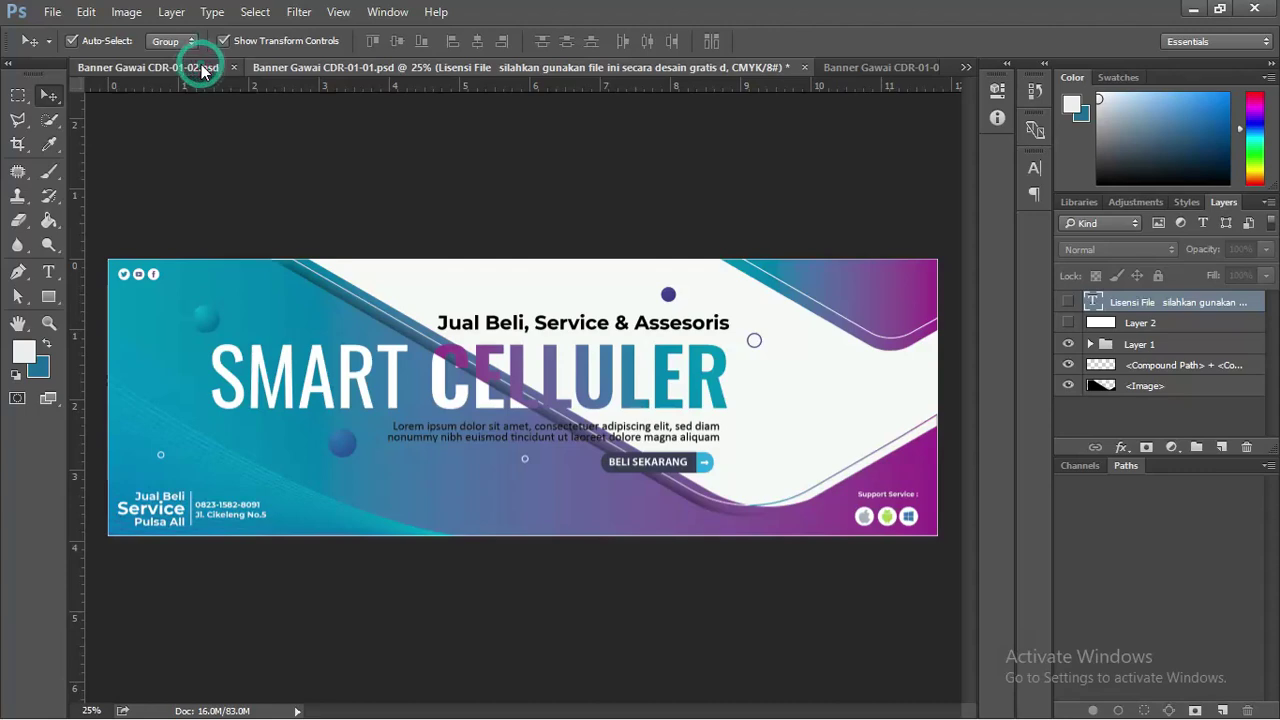
{"action": "left_click", "coordinate": [343, 67]}
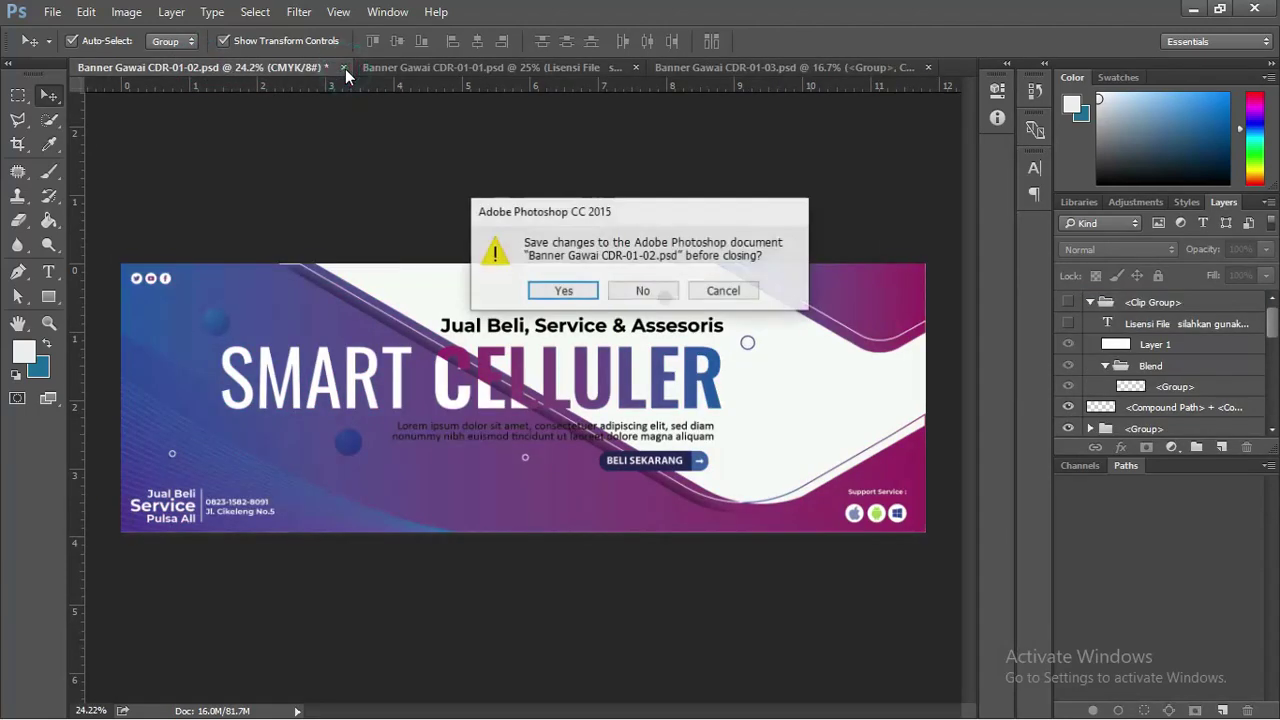
{"action": "left_click", "coordinate": [650, 289]}
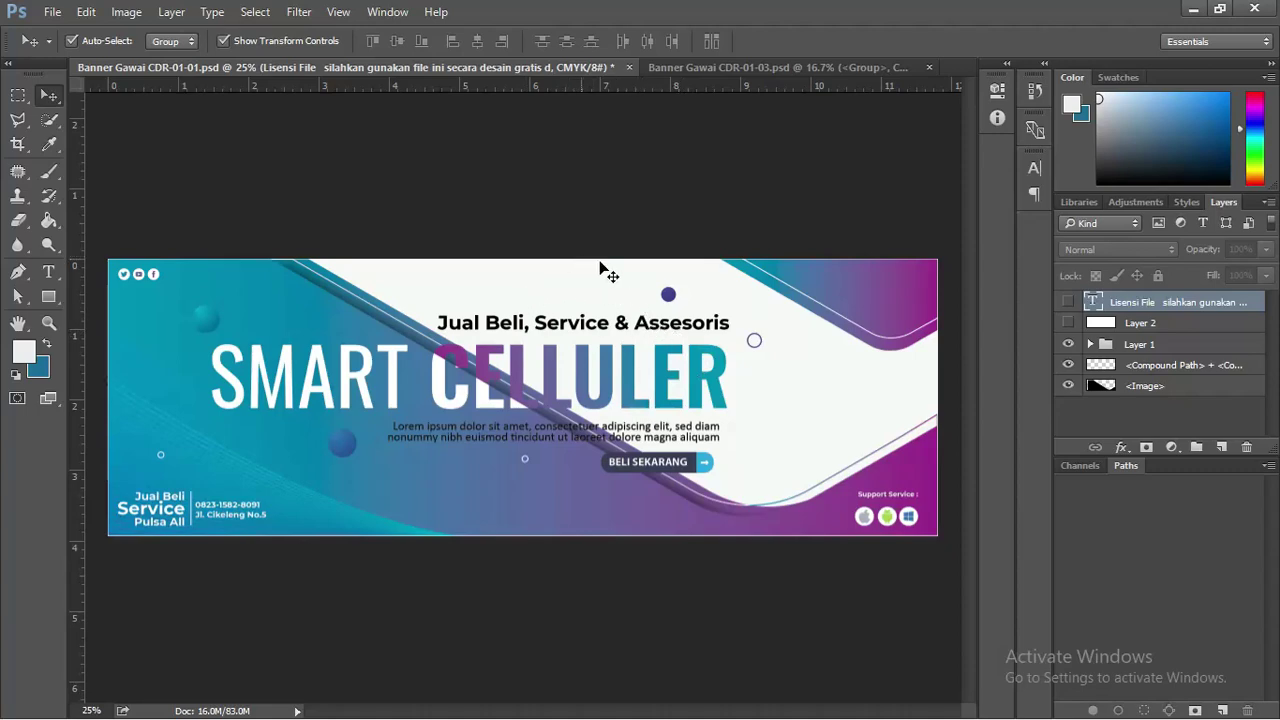
Add a Hue/Saturation adjustment layer above Layer 2 in Banner Gawai CDR-01-01 and set its hue to +16.
{"action": "left_click", "coordinate": [1165, 323]}
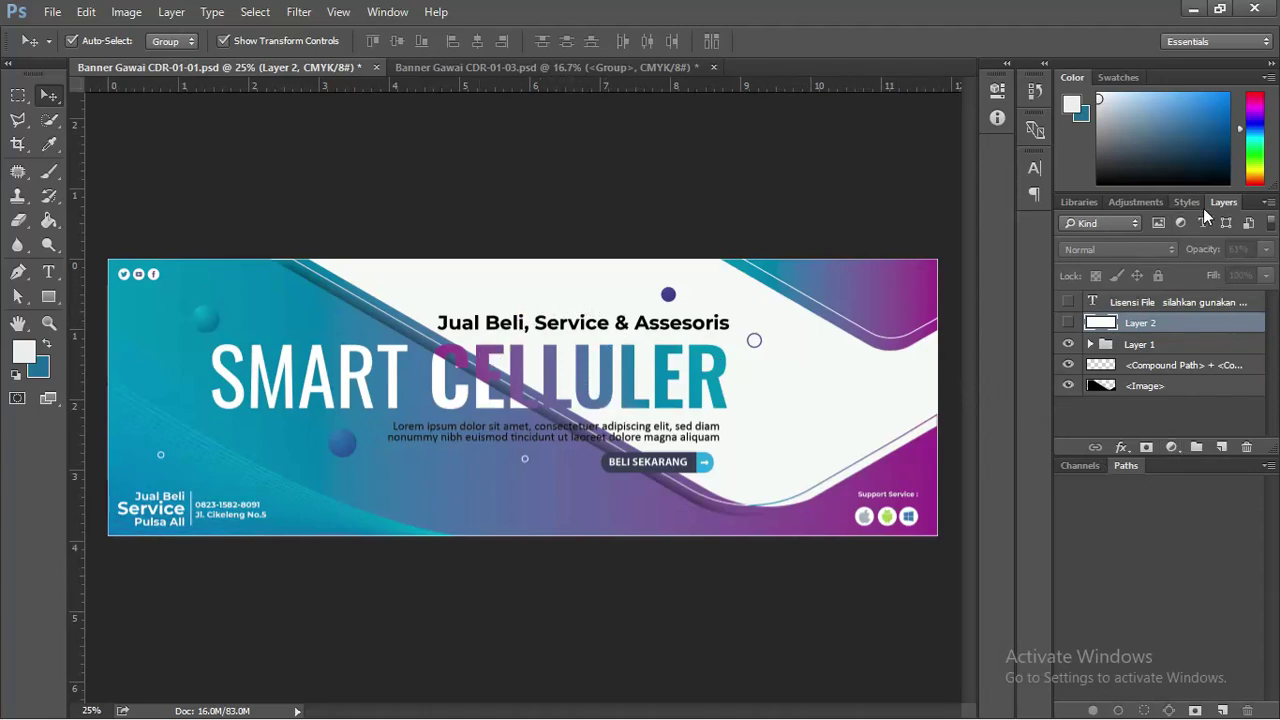
{"action": "left_click", "coordinate": [1173, 447]}
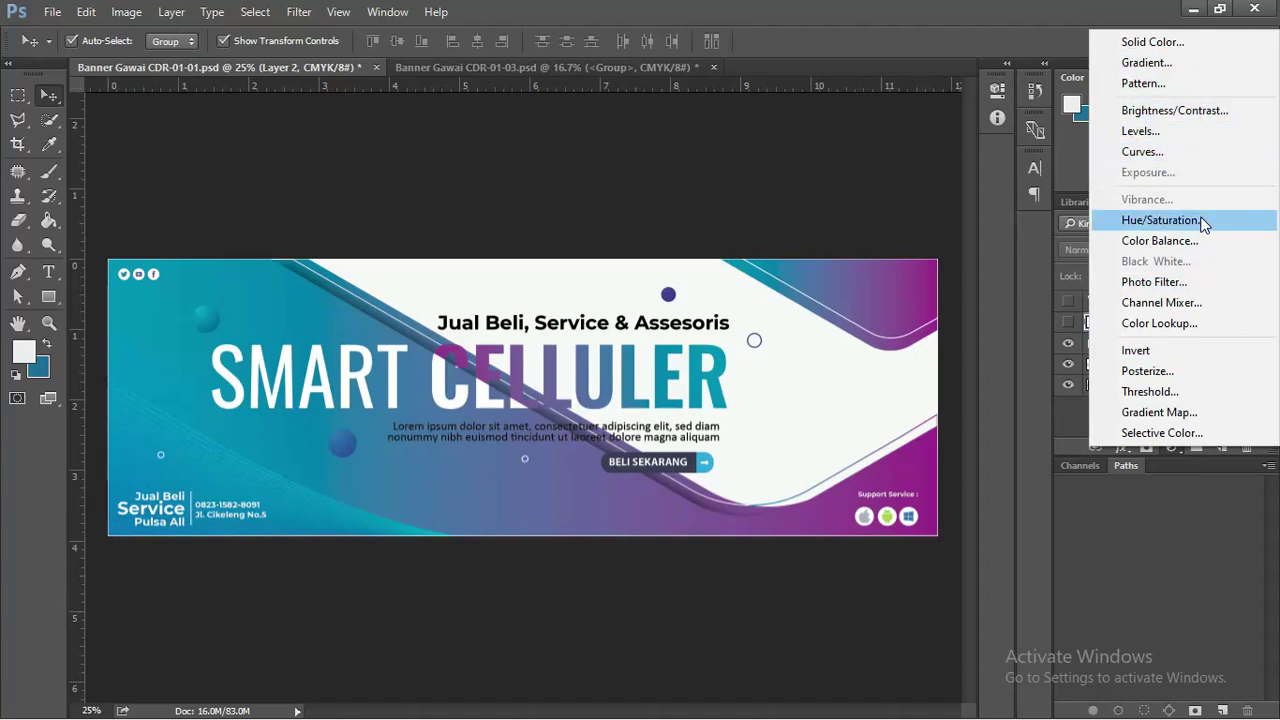
{"action": "left_click", "coordinate": [1160, 220]}
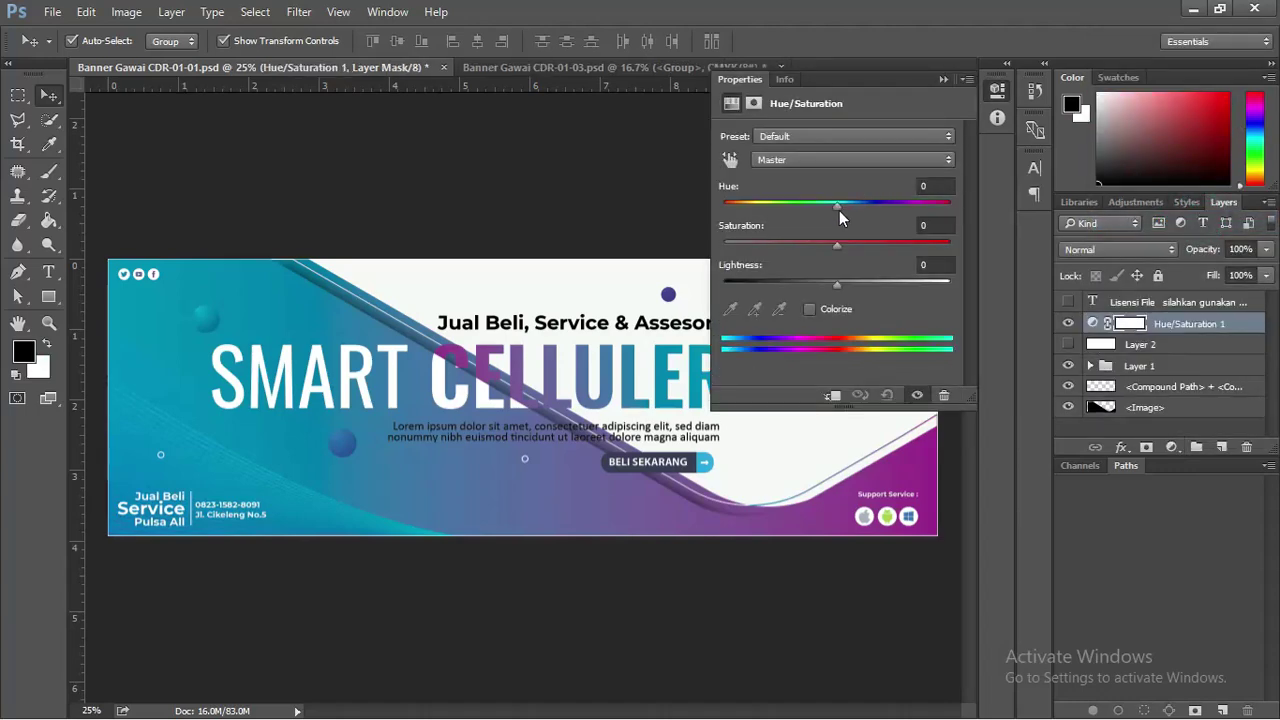
{"action": "mouse_move", "coordinate": [836, 204]}
{"action": "left_mouse_down"}
{"action": "mouse_move", "coordinate": [950, 213]}
{"action": "mouse_move", "coordinate": [749, 206]}
{"action": "mouse_move", "coordinate": [870, 203]}
{"action": "mouse_move", "coordinate": [855, 203]}
{"action": "left_mouse_up"}
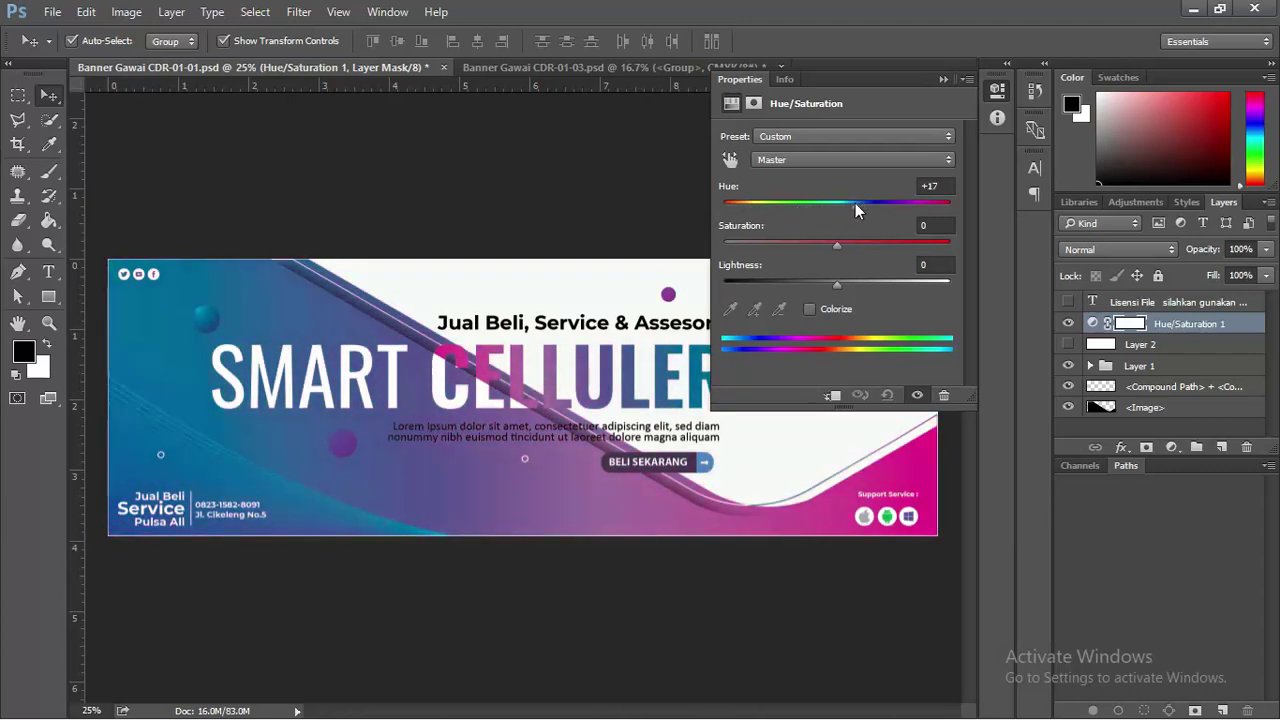
Compare the banner with and without the Hue/Saturation adjustment, leaving the adjustment layer hidden.
{"action": "left_click", "coordinate": [1069, 324]}
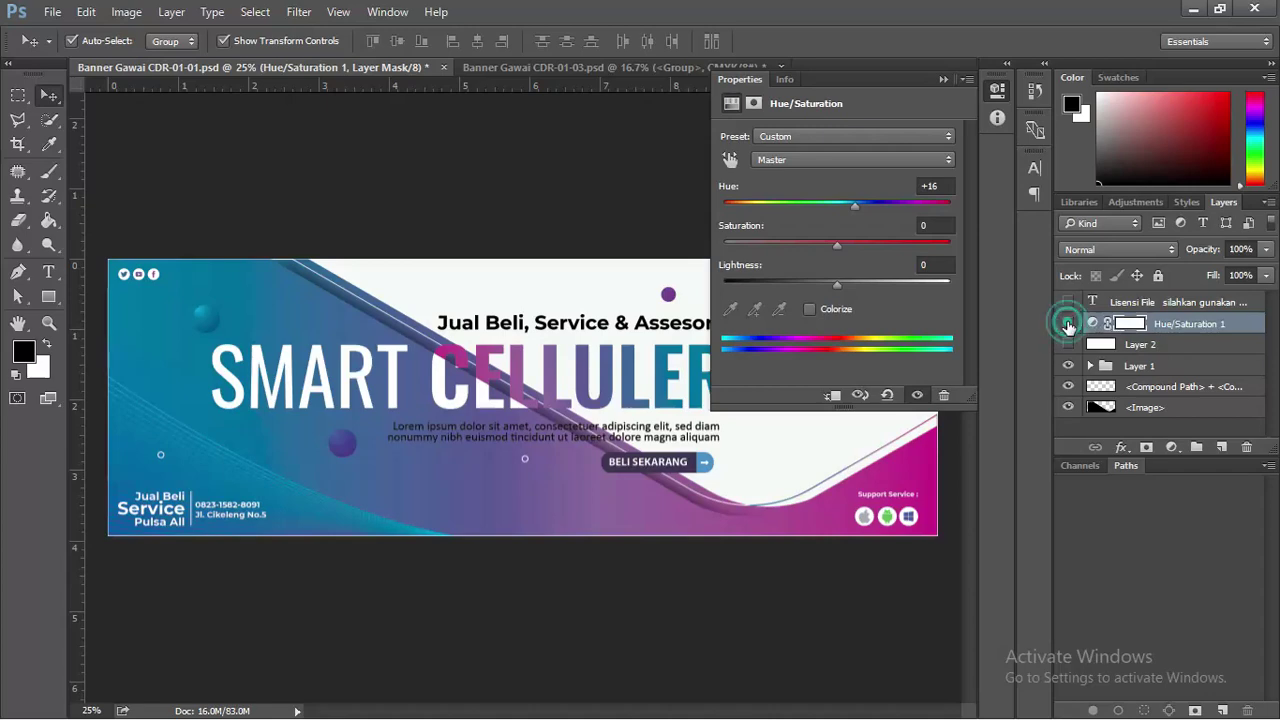
{"action": "left_click", "coordinate": [1069, 324]}
{"action": "left_click", "coordinate": [1069, 324]}
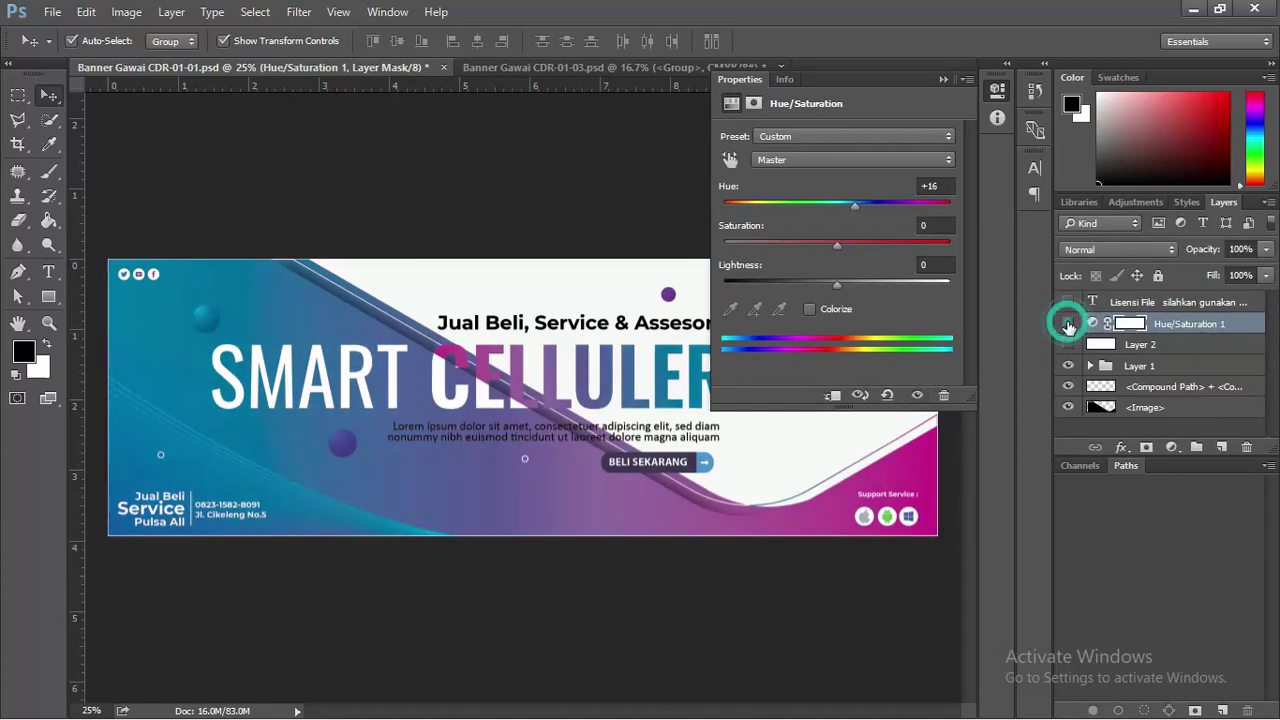
{"action": "left_click", "coordinate": [1069, 324]}
{"action": "left_click", "coordinate": [1069, 324]}
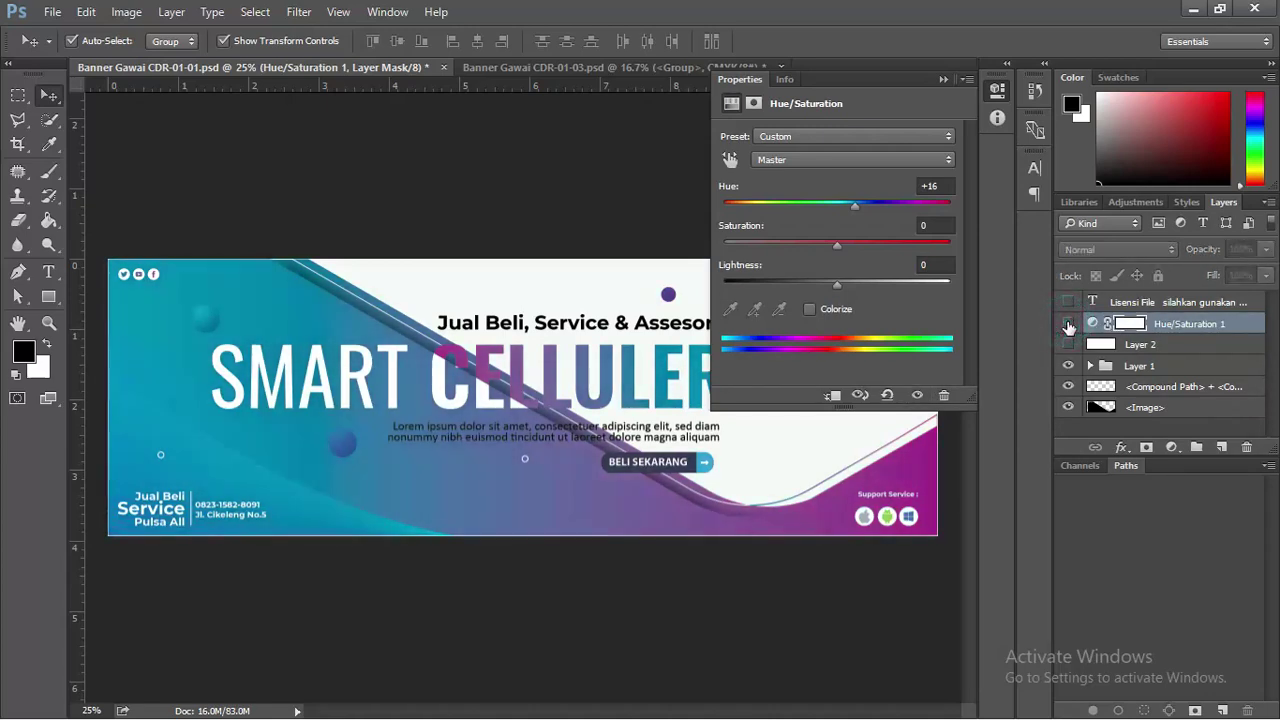
{"action": "left_click", "coordinate": [1069, 324]}
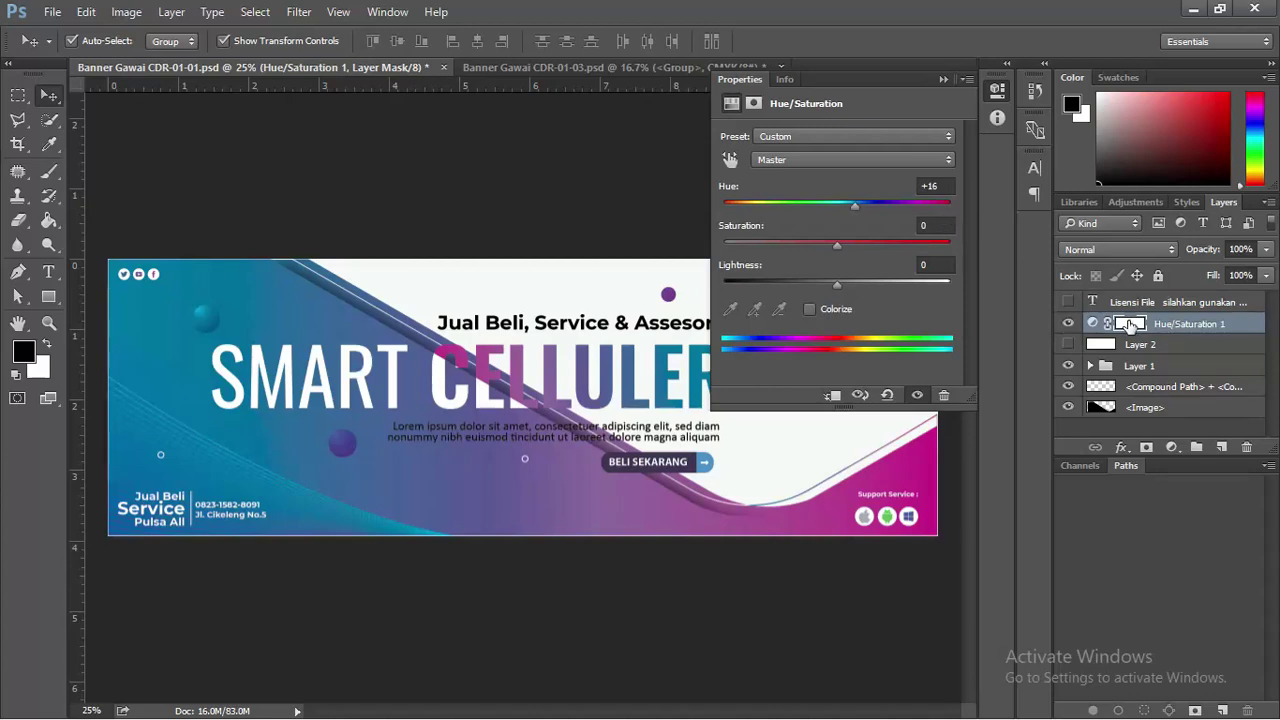
{"action": "left_click", "coordinate": [1068, 323]}
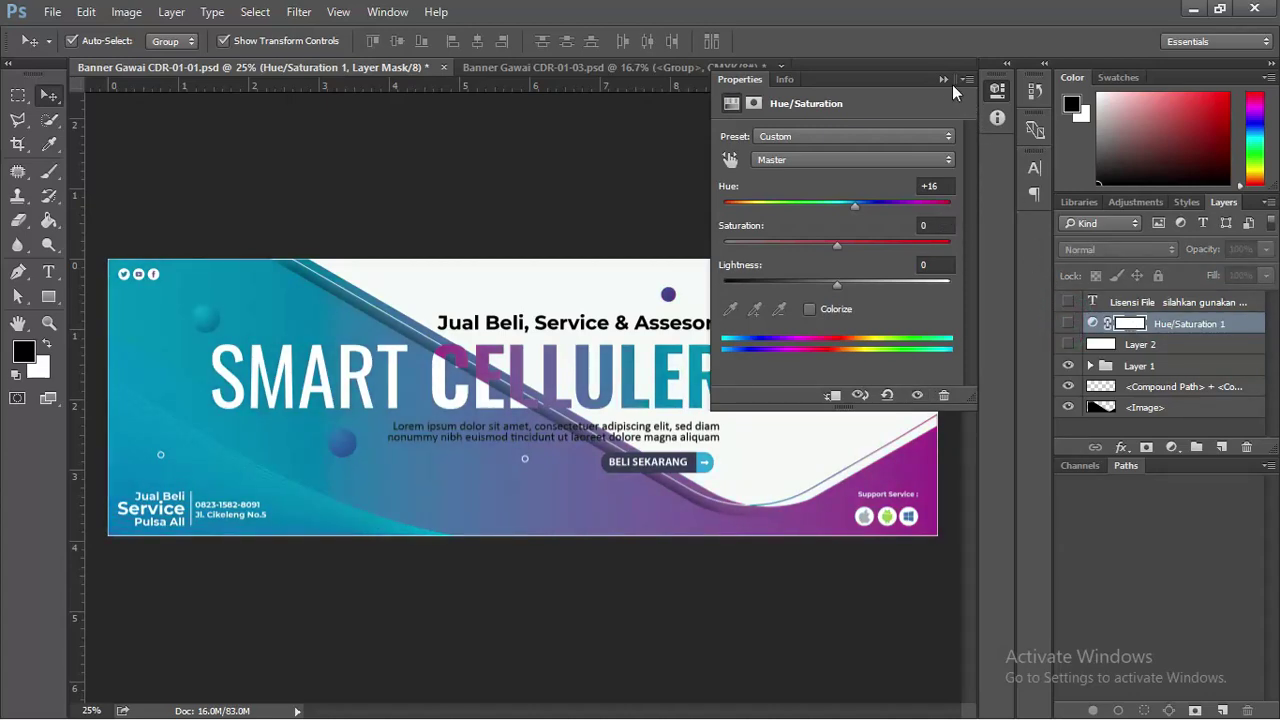
{"action": "left_click", "coordinate": [943, 80]}
Ungroup the Layer 1 group so the banner's elements can be selected individually.
{"action": "left_click", "coordinate": [1160, 368]}
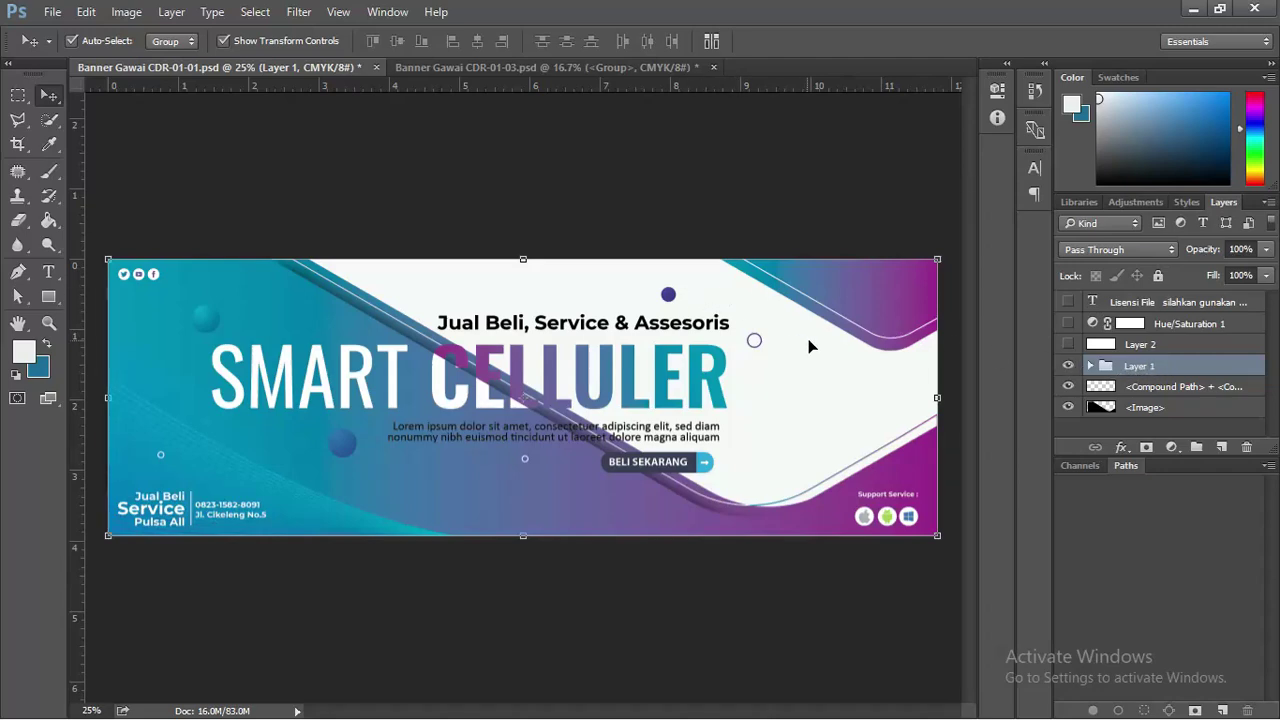
{"action": "right_click", "coordinate": [1128, 370]}
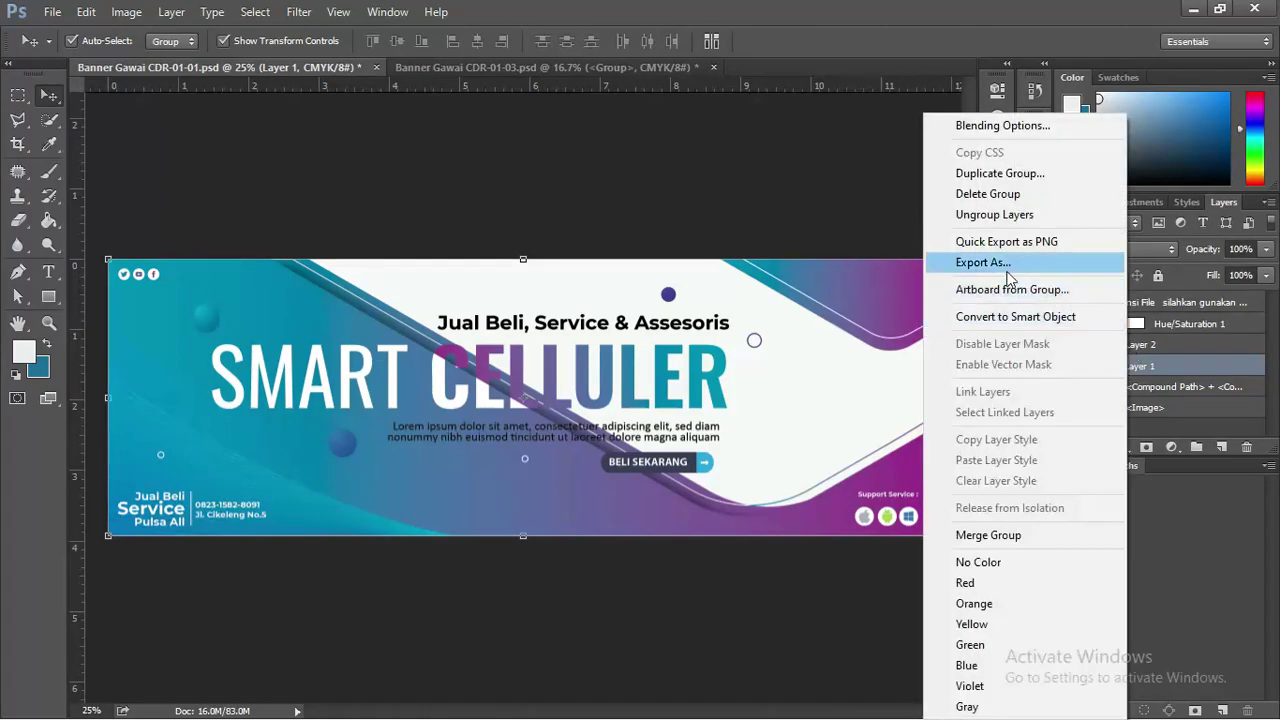
{"action": "left_click", "coordinate": [1000, 215]}
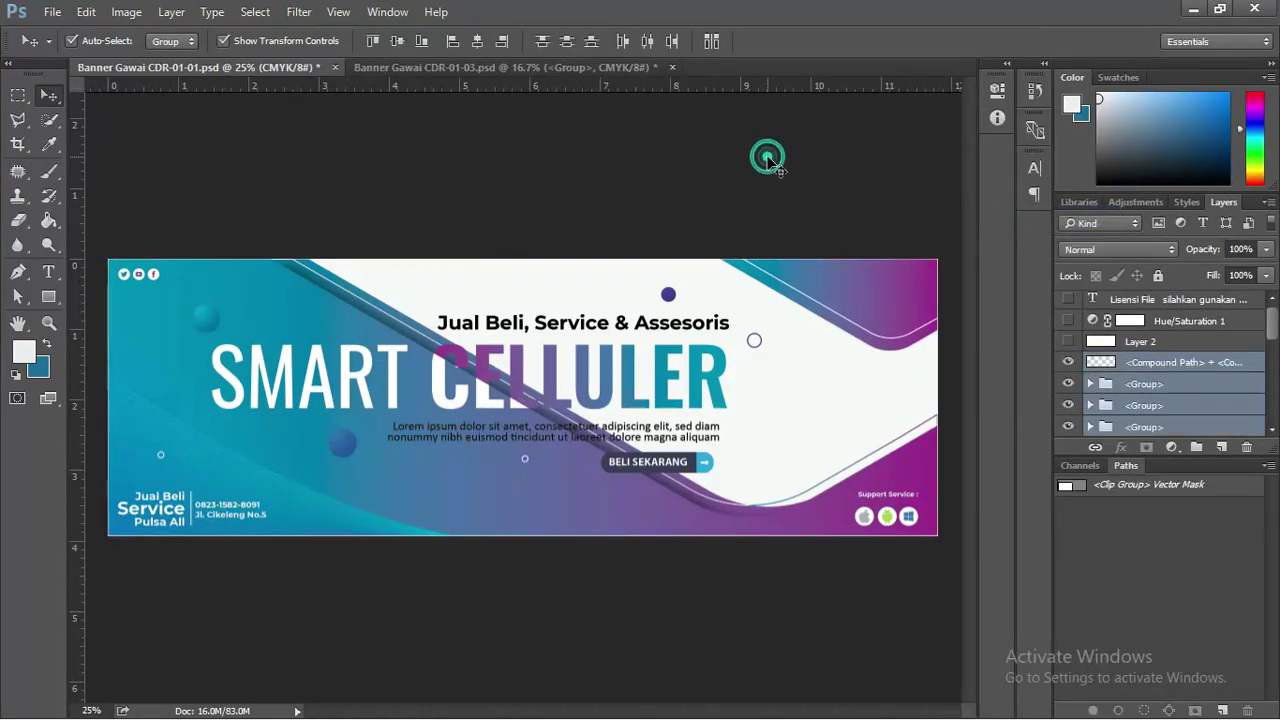
Select the CELLULER lettering on the banner, followed by the "Jual Beli, Service & Assesoris" text layer.
{"action": "left_click", "coordinate": [720, 388]}
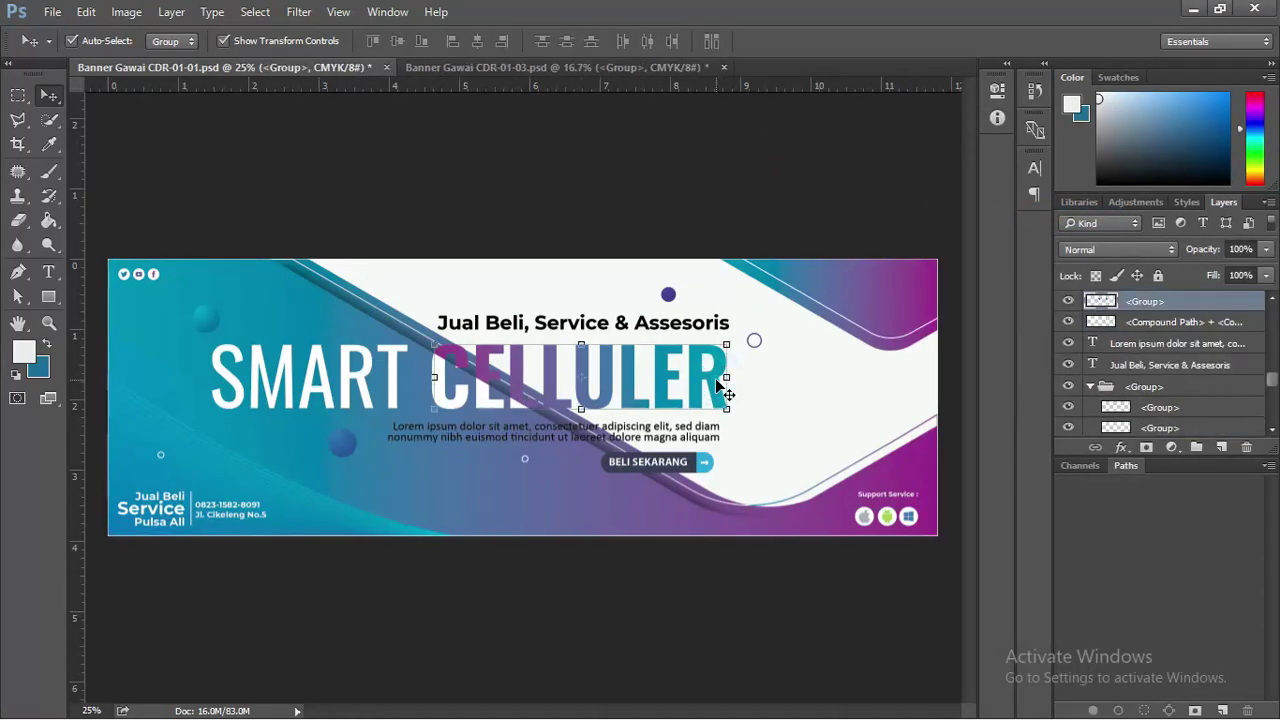
{"action": "left_click", "coordinate": [686, 222]}
{"action": "left_click", "coordinate": [689, 325]}
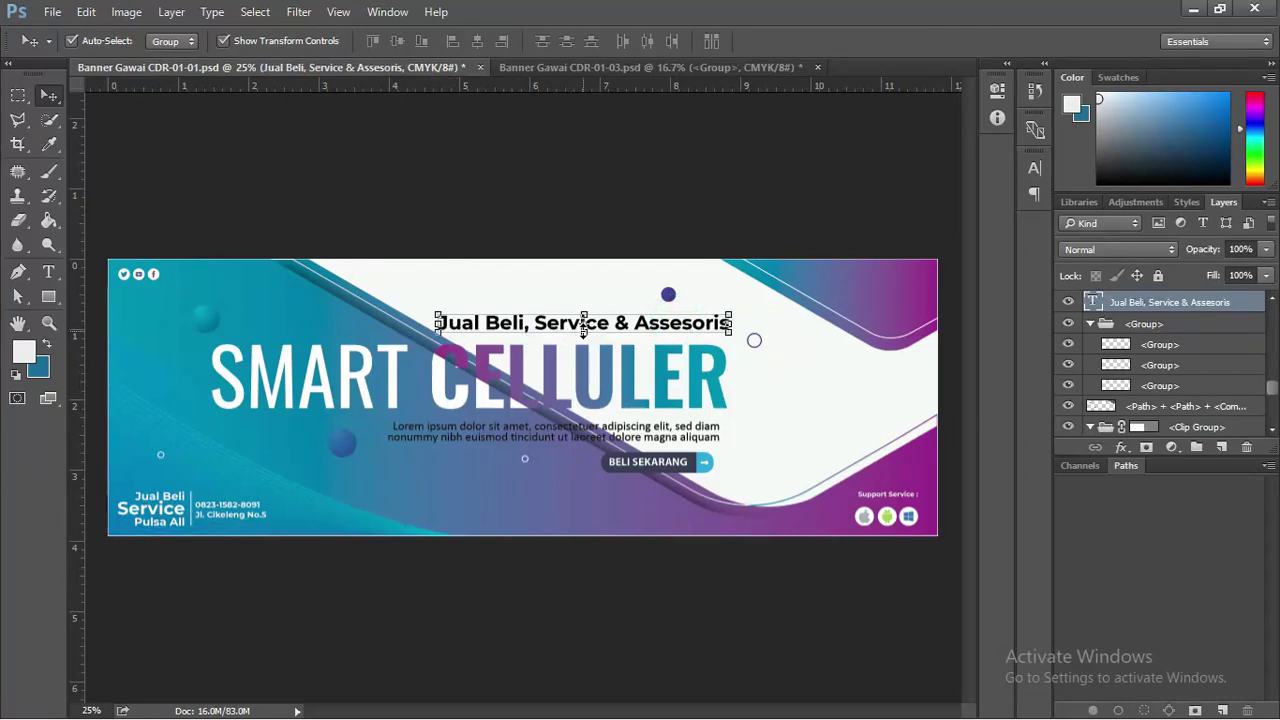
Replace "& Assesoris" with "Terbaik" in the banner tagline so it reads "Jual Beli, Service Terbaik".
{"action": "double_click", "coordinate": [1092, 302]}
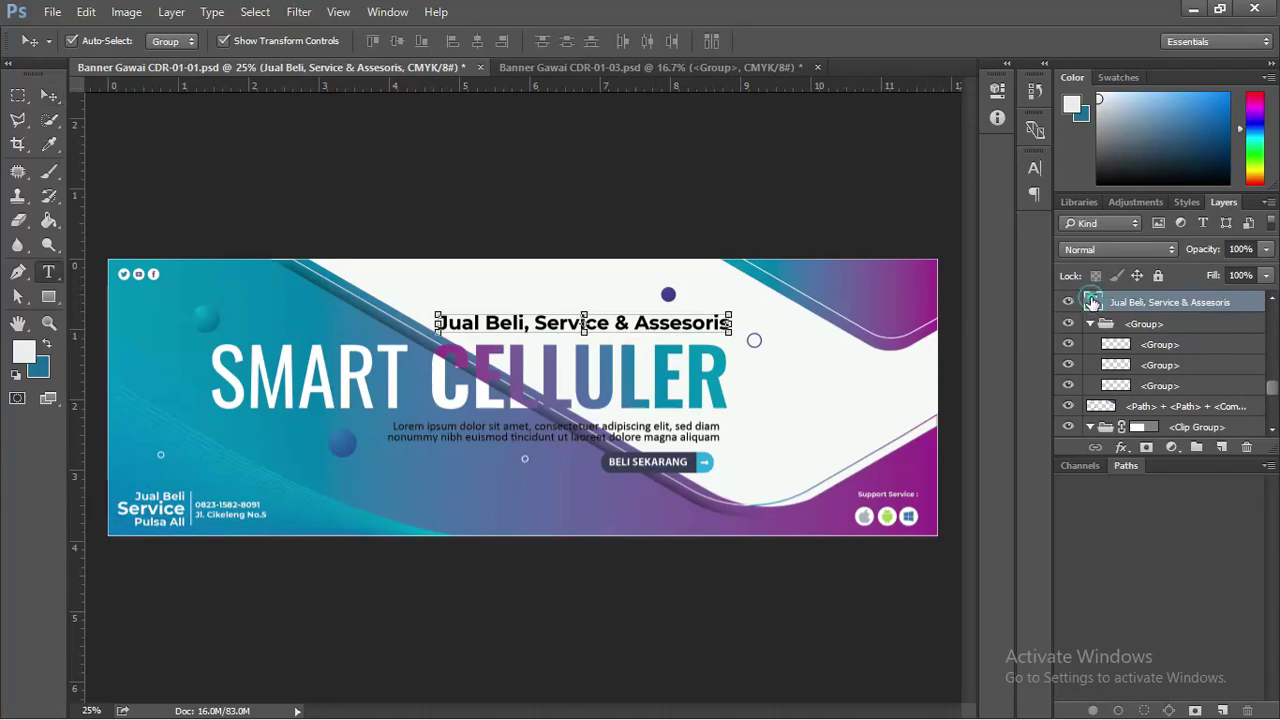
{"action": "left_click", "coordinate": [620, 321]}
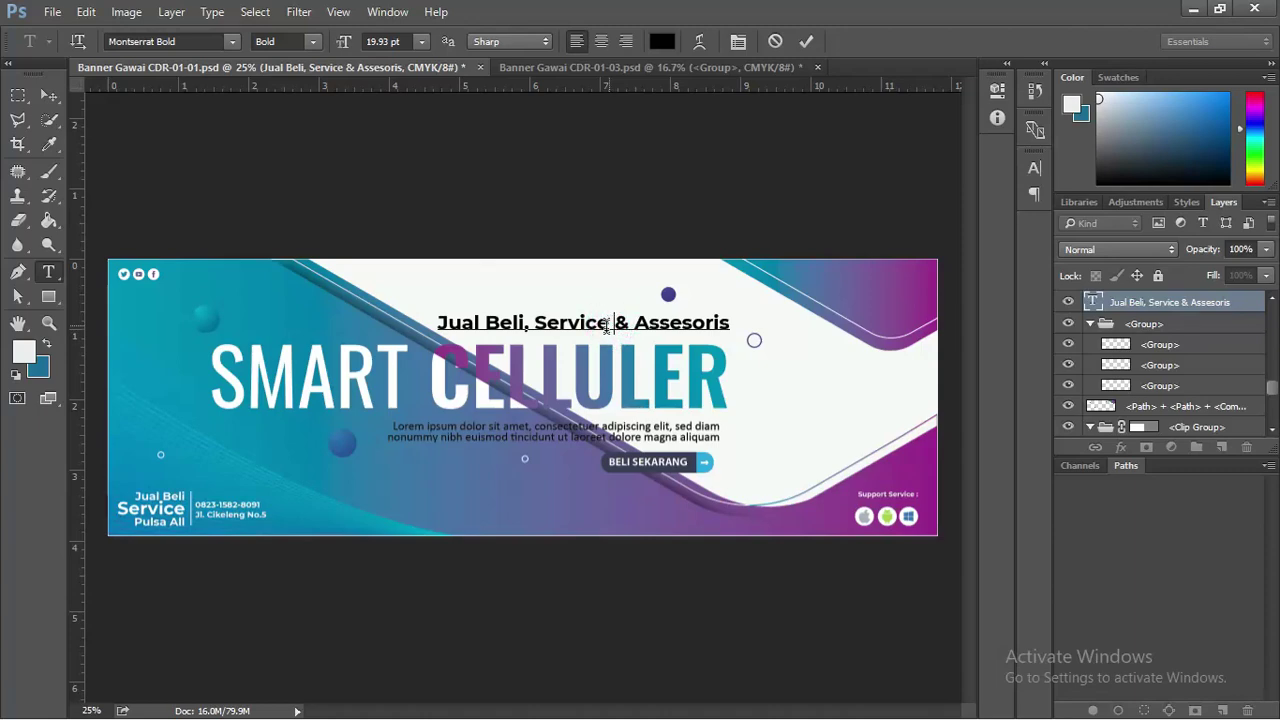
{"action": "left_click_drag", "start_coordinate": [613, 322], "coordinate": [840, 322]}
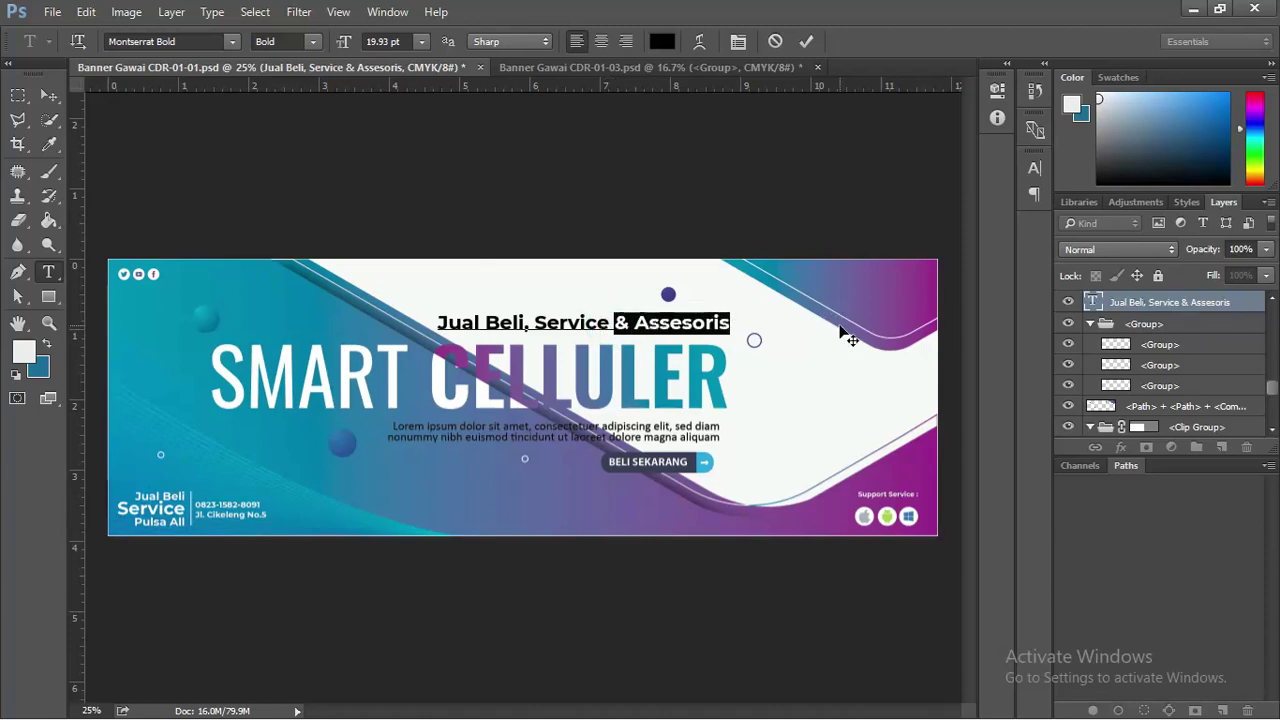
{"action": "type", "text": "T r"}
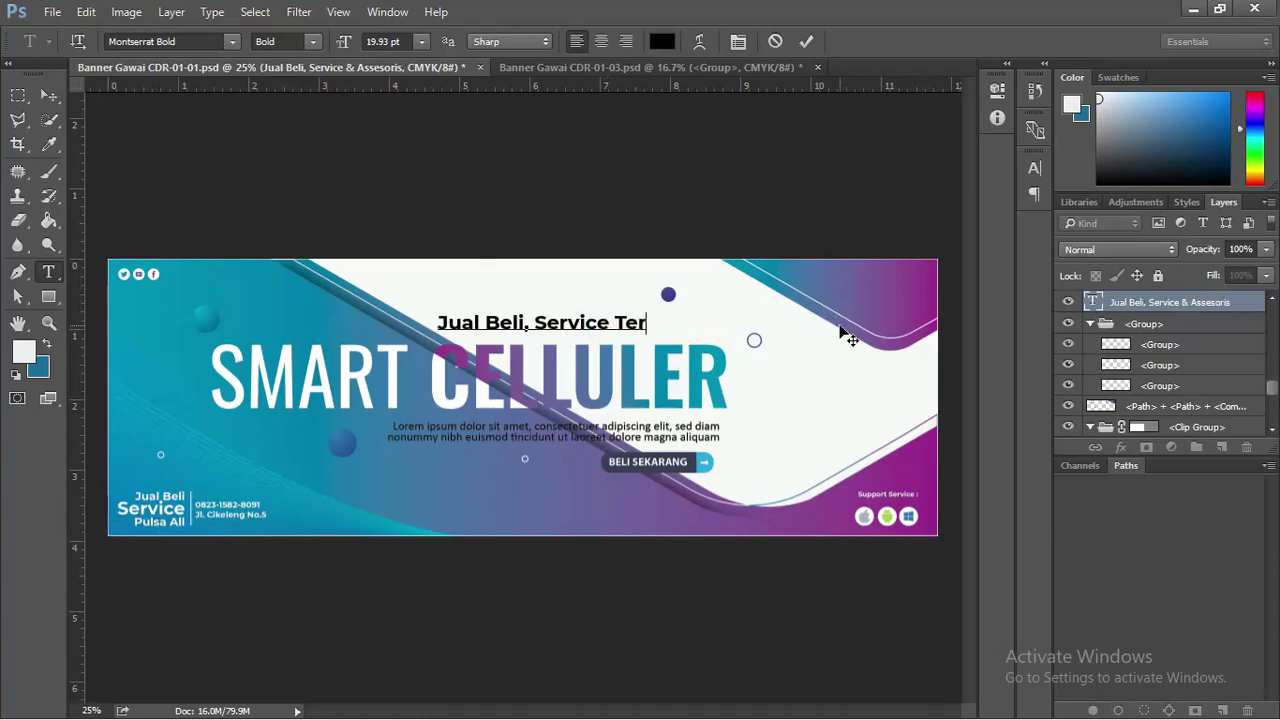
{"action": "type", "text": "baik"}
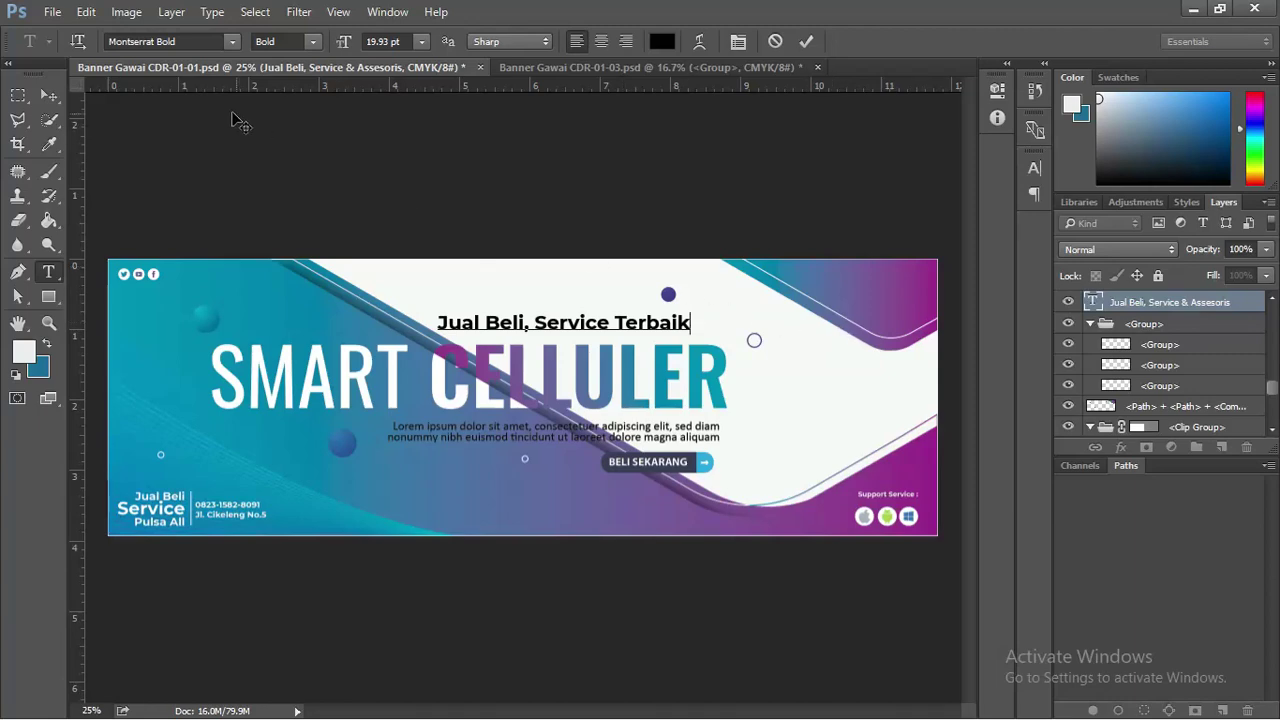
{"action": "left_click", "coordinate": [48, 95]}
{"action": "left_click", "coordinate": [578, 205]}
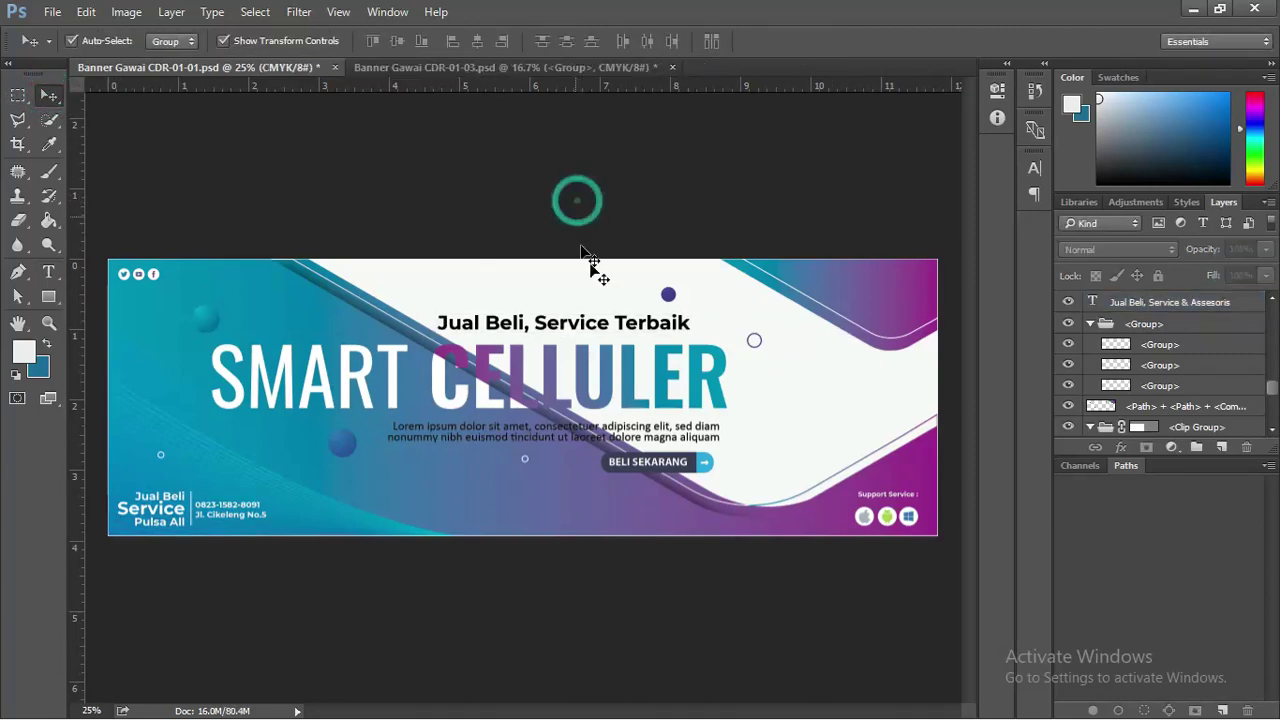
Shift the "Jual Beli, Service Terbaik" tagline slightly to the right above the CELLULER lettering.
{"action": "left_click", "coordinate": [45, 271]}
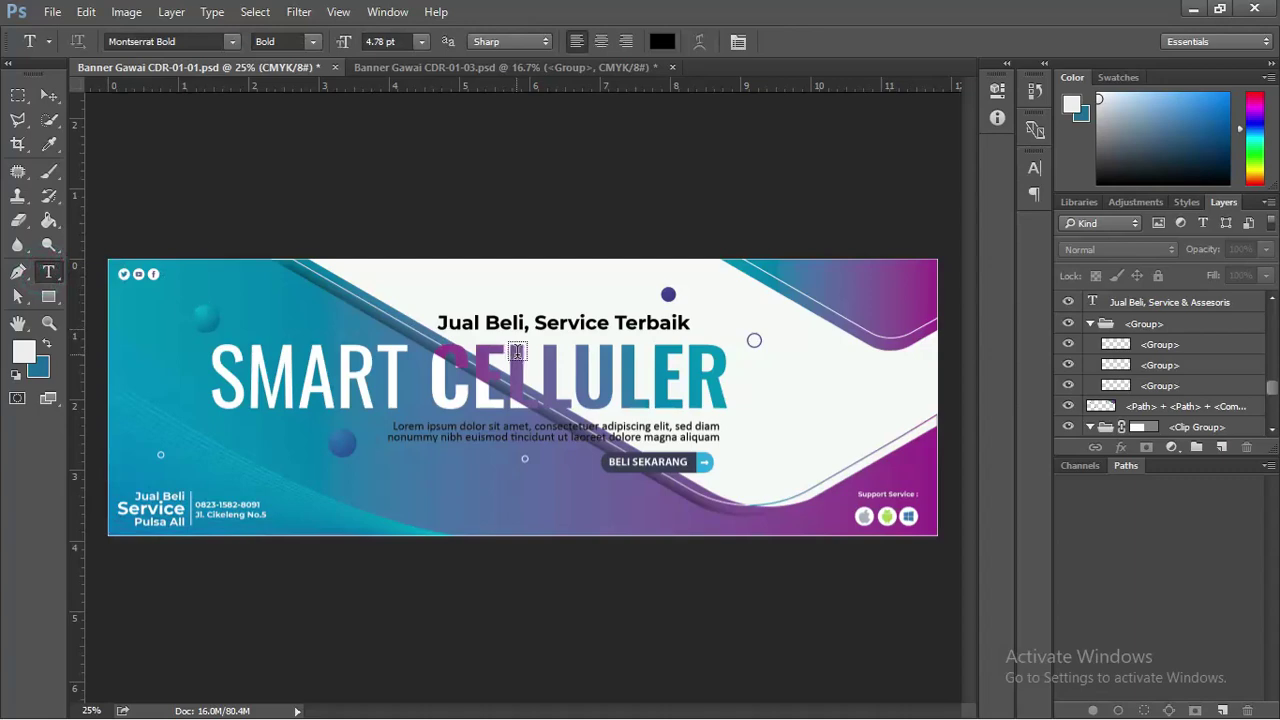
{"action": "double_click", "coordinate": [652, 322]}
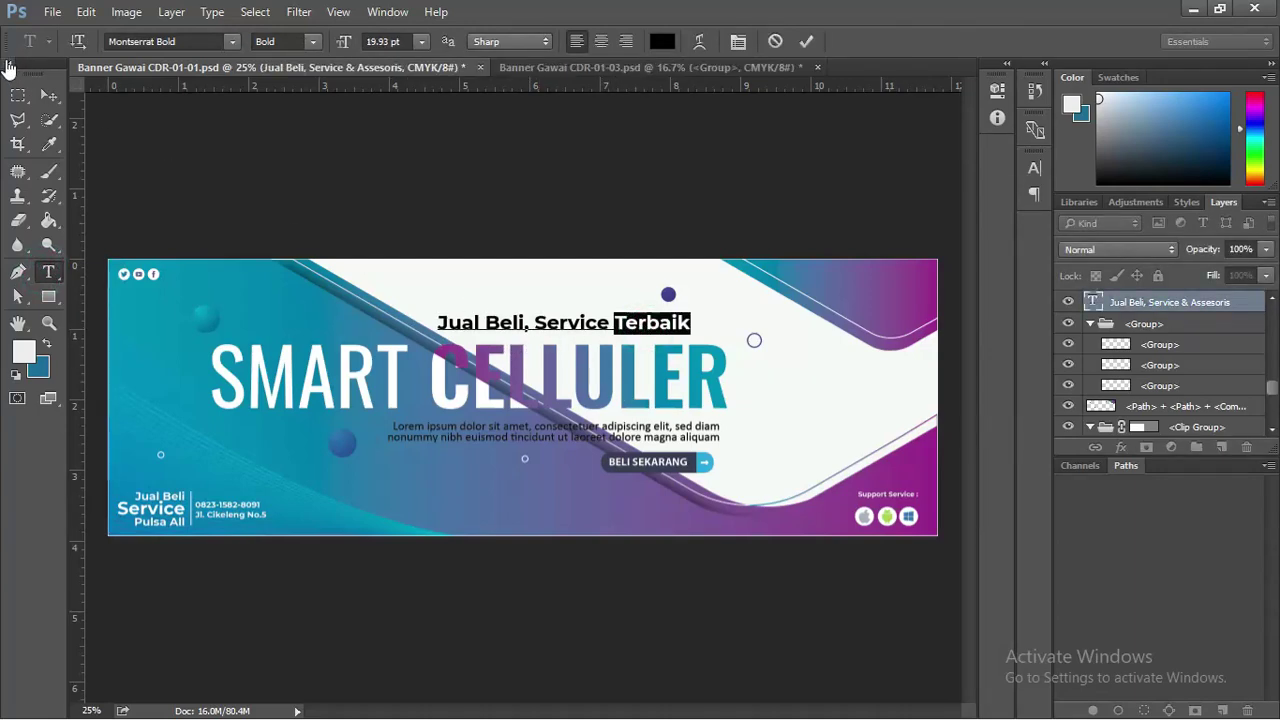
{"action": "left_click", "coordinate": [48, 95]}
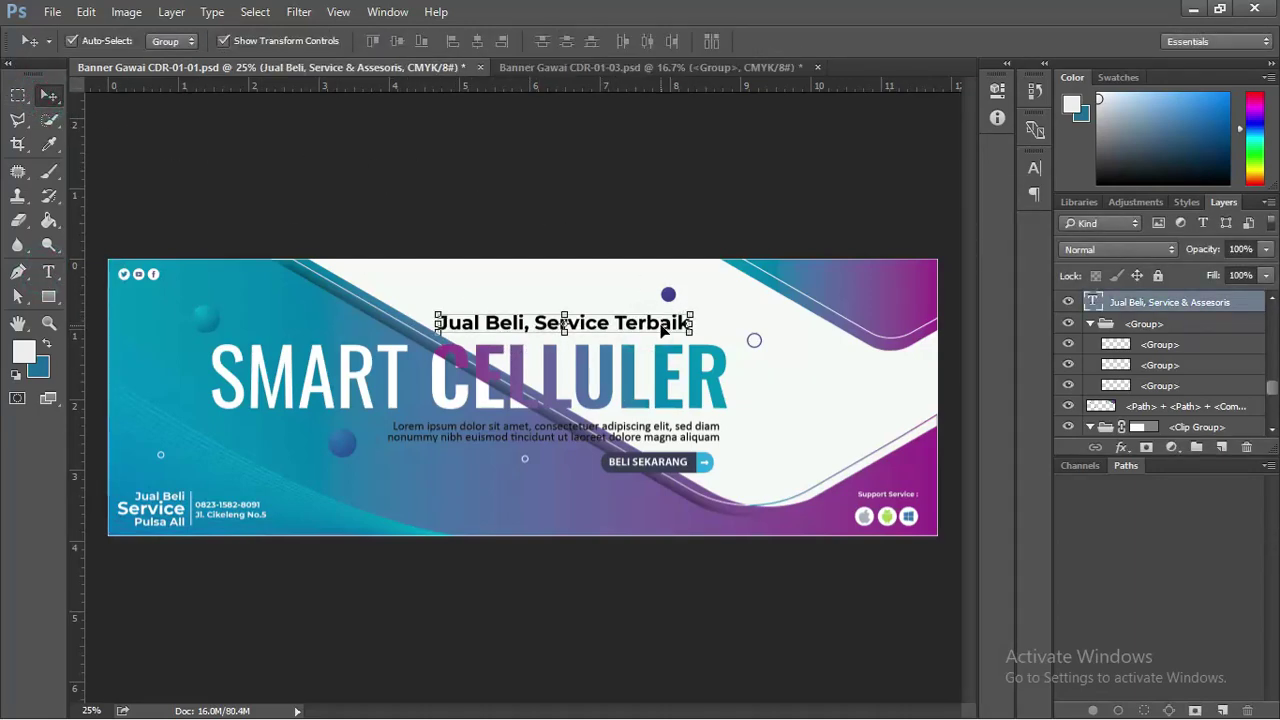
{"action": "left_click_drag", "start_coordinate": [661, 330], "coordinate": [679, 330]}
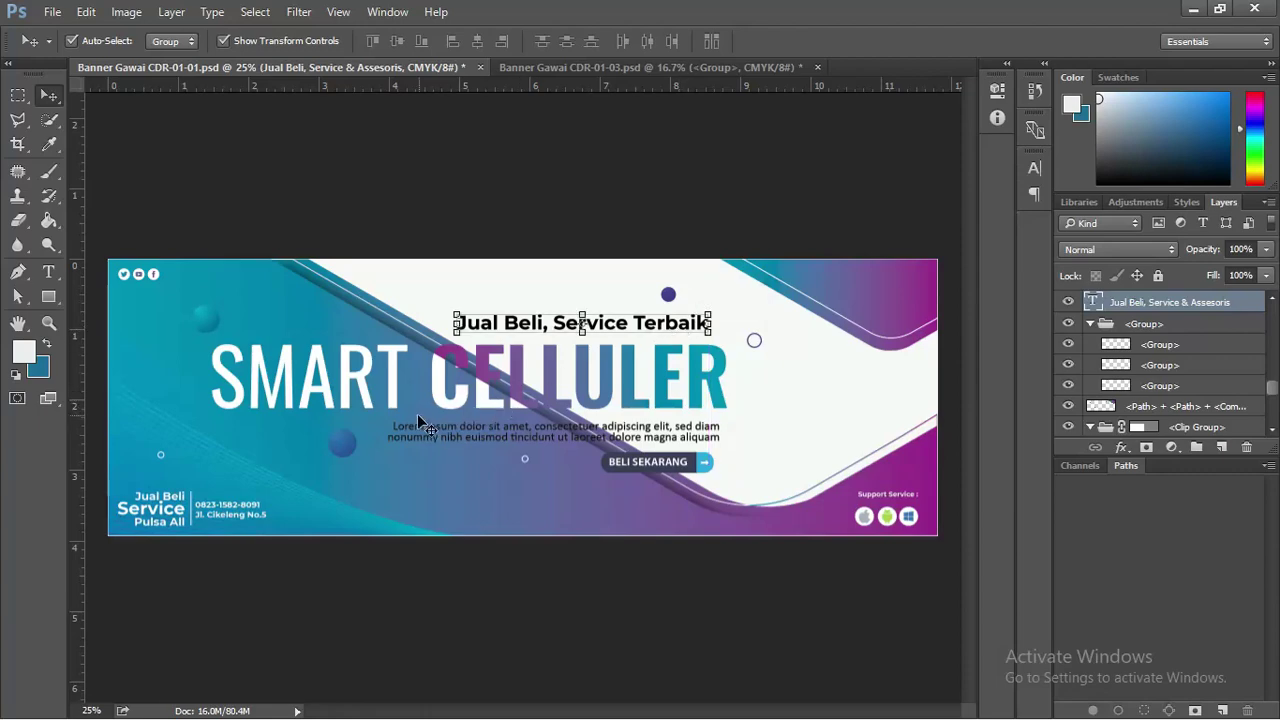
Try to move the CELLULER lettering, on its own and together with the SMART lettering.
{"action": "scroll", "coordinate": [417, 416], "scroll_direction": "up", "scroll_amount": 1}
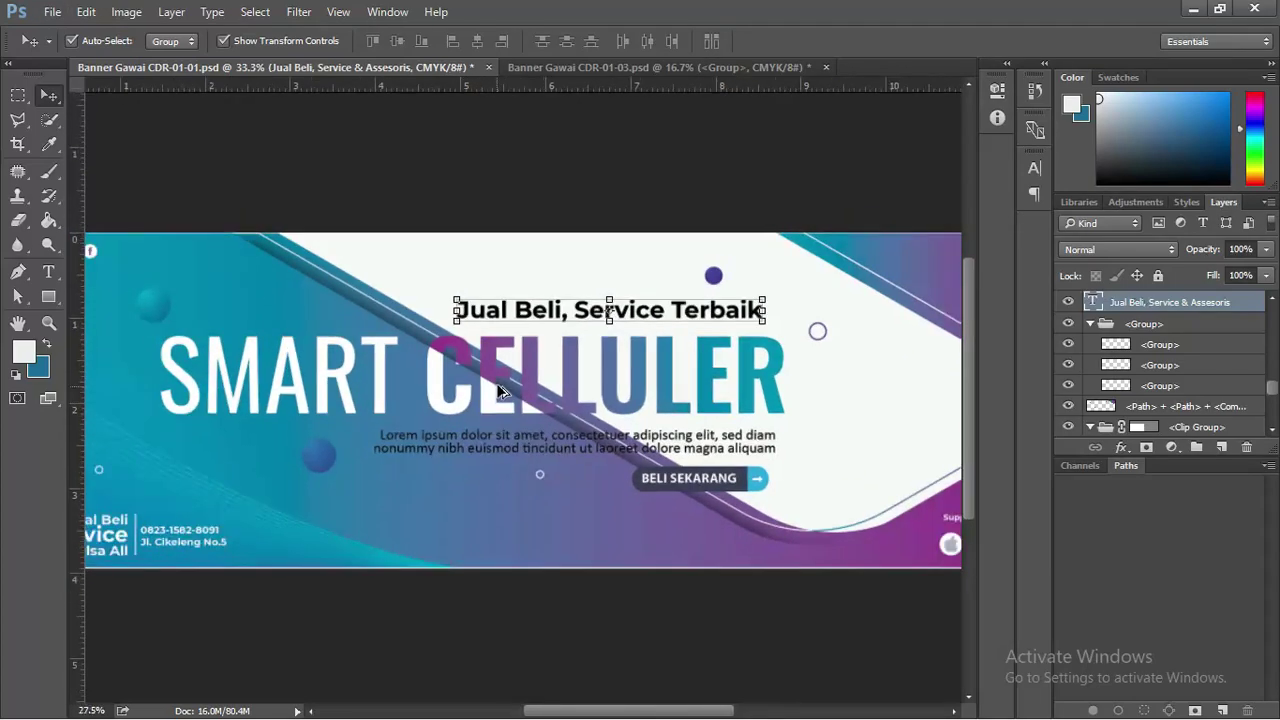
{"action": "scroll", "coordinate": [487, 376], "scroll_direction": "down", "scroll_amount": 1}
{"action": "left_click", "coordinate": [487, 376]}
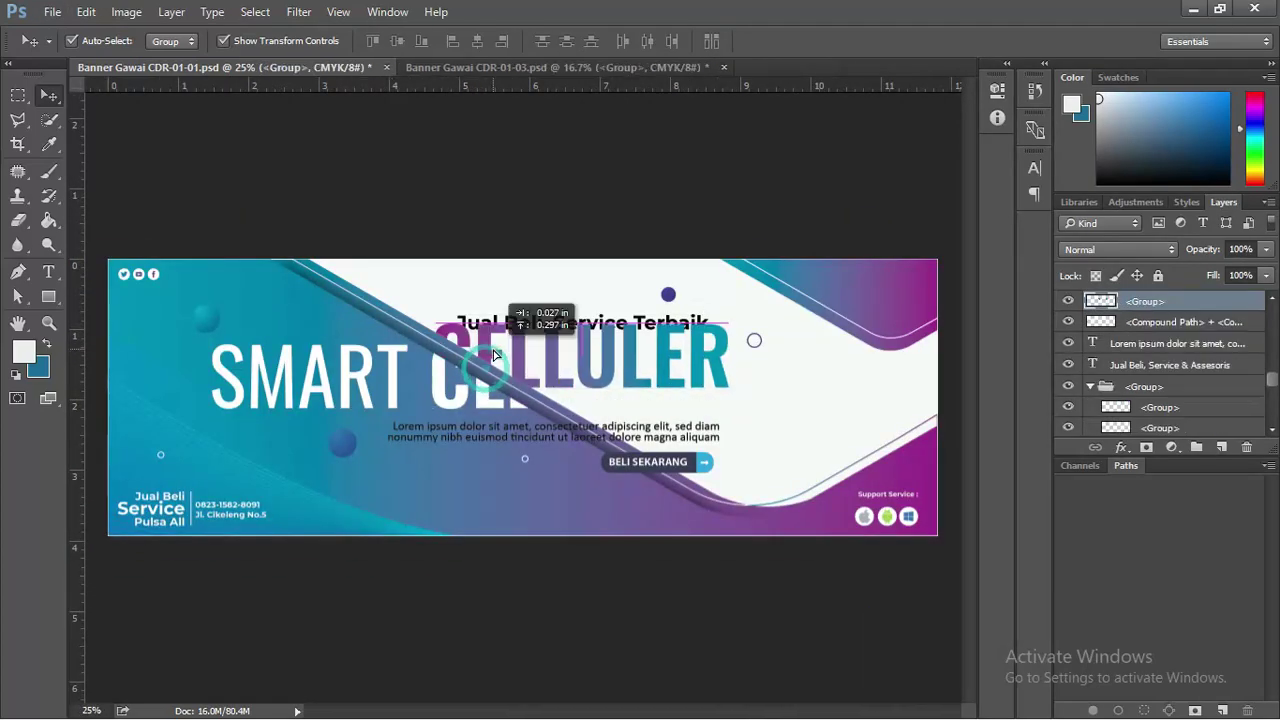
{"action": "left_click", "coordinate": [403, 376], "text": "shift"}
{"action": "left_click_drag", "start_coordinate": [400, 372], "coordinate": [430, 392]}
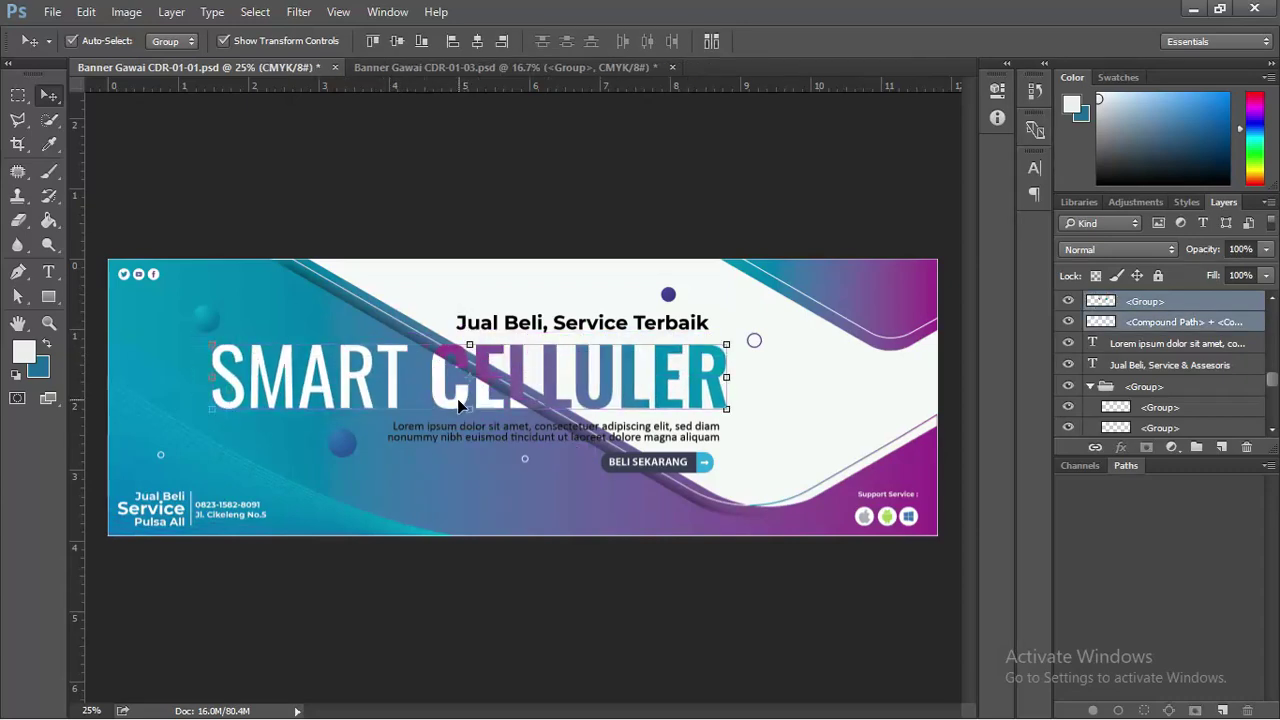
Delete the gradient-coloured CELLULER lettering from the banner headline.
{"action": "scroll", "coordinate": [480, 385], "scroll_direction": "up", "scroll_amount": 1}
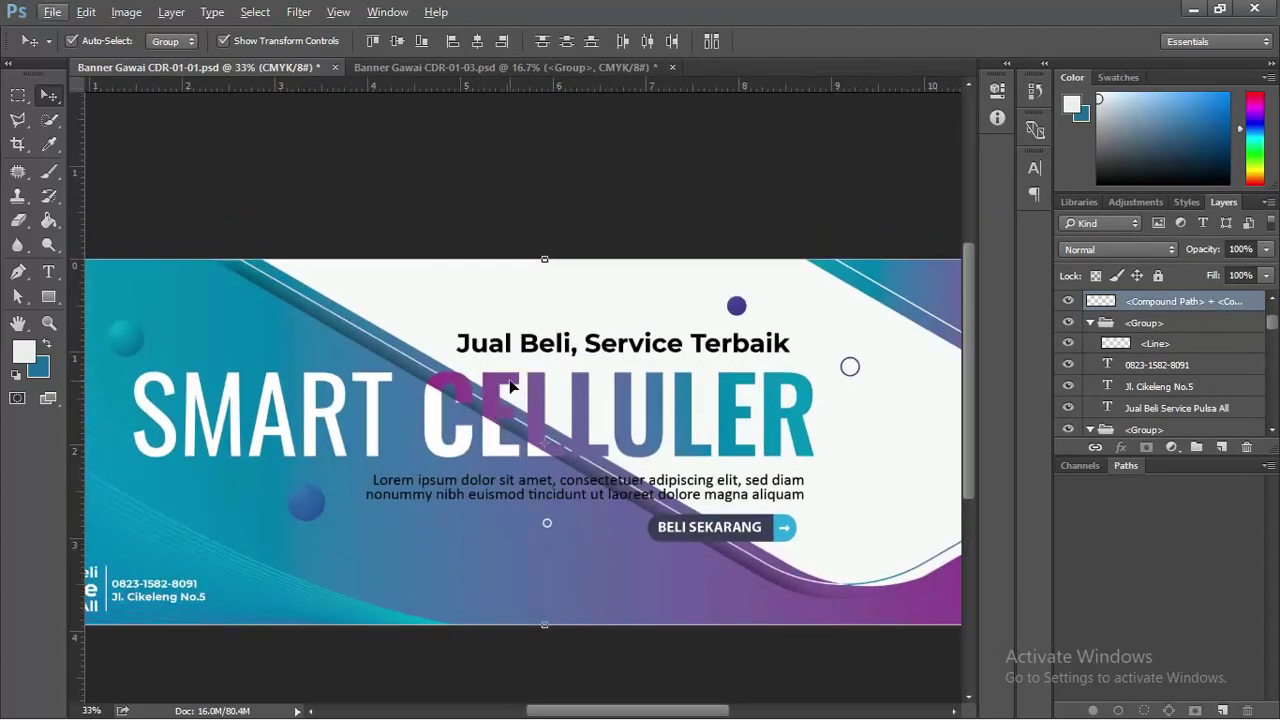
{"action": "left_click", "coordinate": [543, 194]}
{"action": "left_click", "coordinate": [497, 388]}
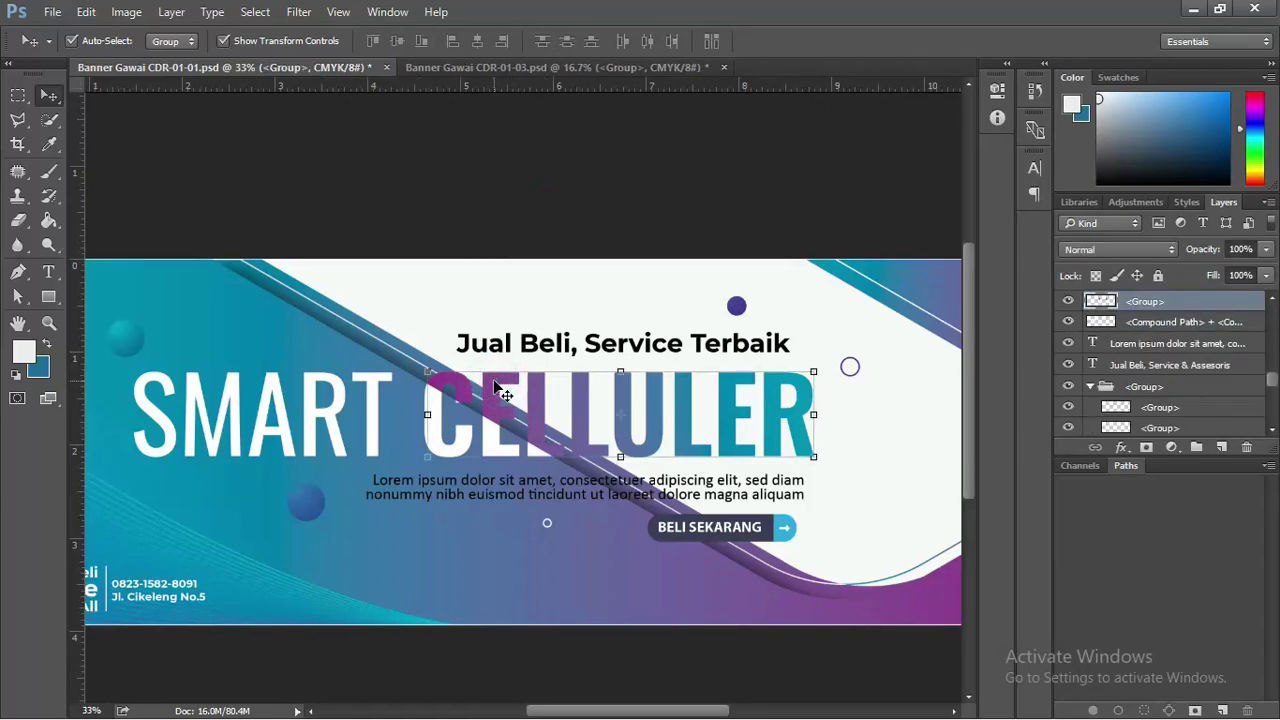
{"action": "key", "text": "Delete"}
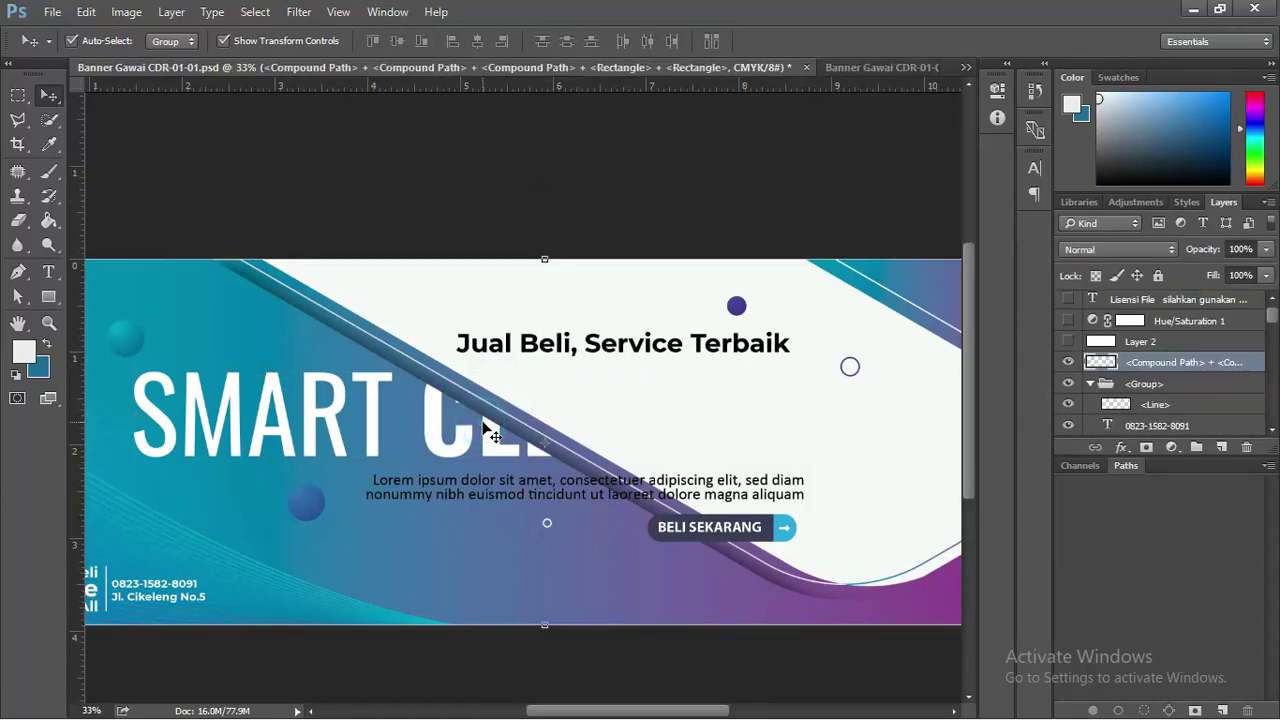
Delete the white remainder of the CELLULER lettering and the white SMART lettering.
{"action": "left_click_drag", "start_coordinate": [490, 432], "coordinate": [480, 442]}
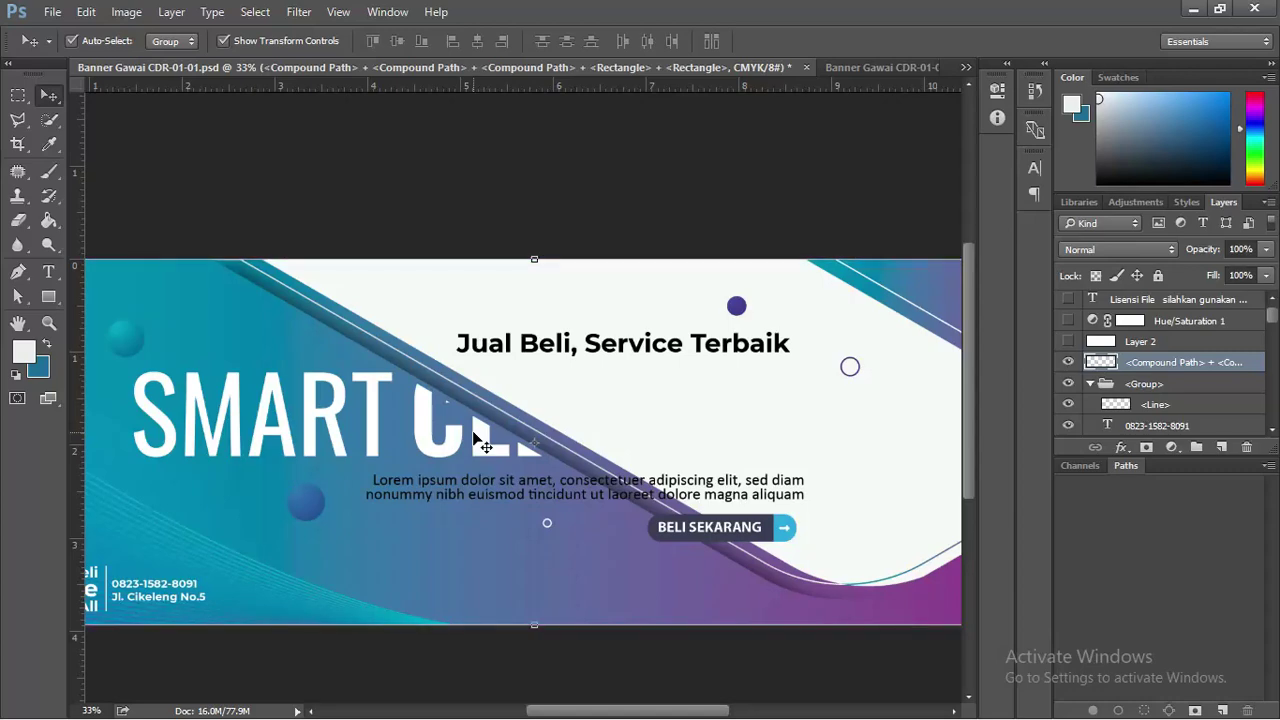
{"action": "key", "text": "Delete"}
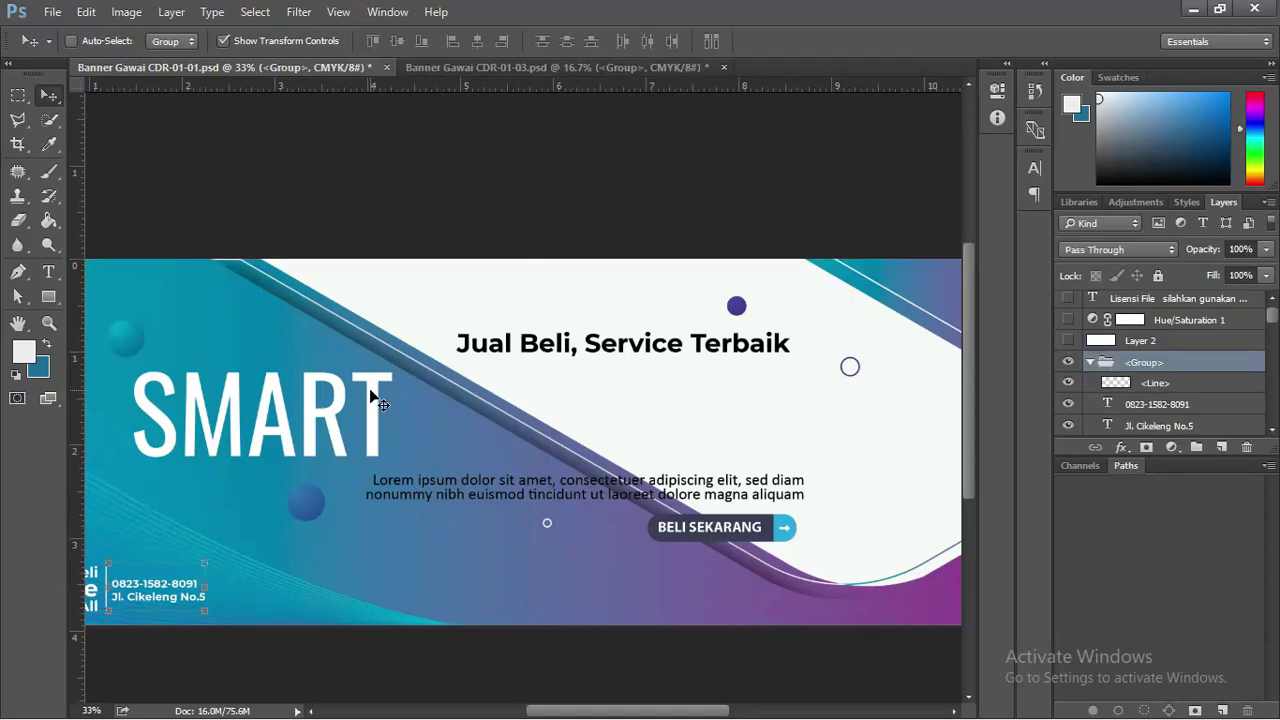
{"action": "key", "text": "ctrl+z"}
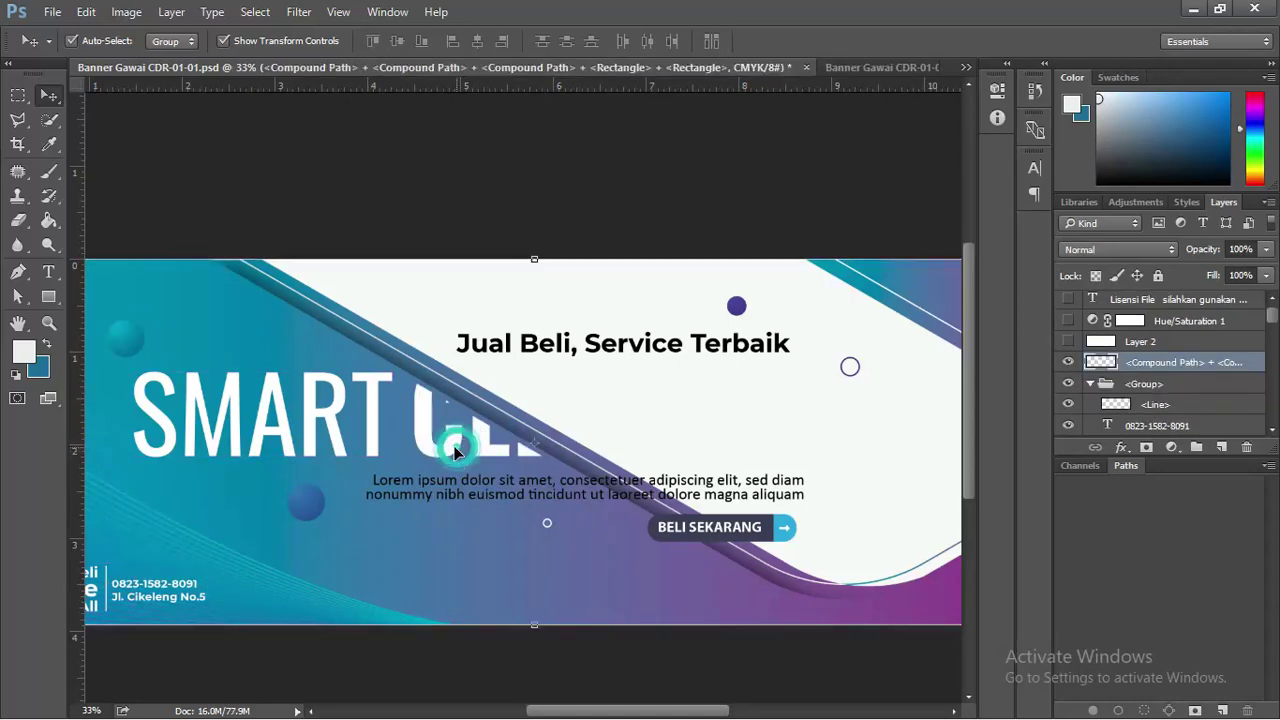
{"action": "mouse_move", "coordinate": [459, 451]}
{"action": "left_mouse_down"}
{"action": "mouse_move", "coordinate": [452, 443]}
{"action": "mouse_move", "coordinate": [500, 440]}
{"action": "mouse_move", "coordinate": [447, 458]}
{"action": "mouse_move", "coordinate": [457, 452]}
{"action": "left_mouse_up"}
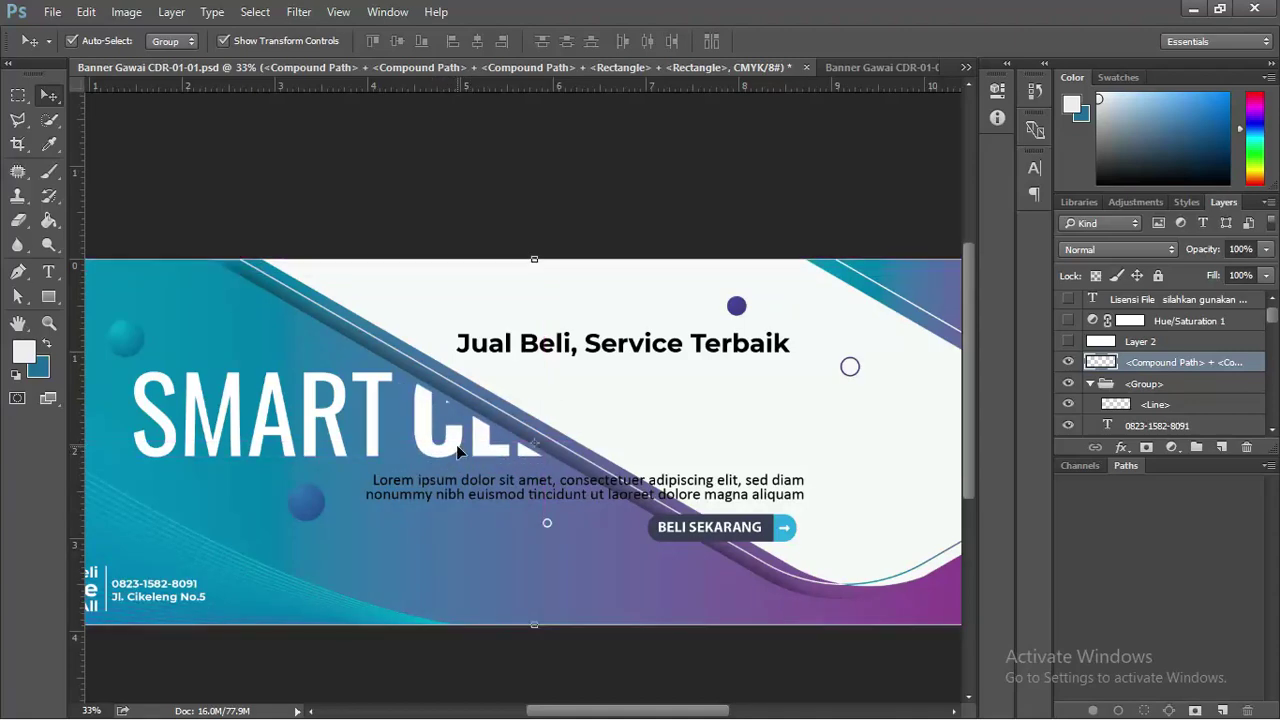
{"action": "key", "text": "Delete"}
{"action": "left_click", "coordinate": [372, 398]}
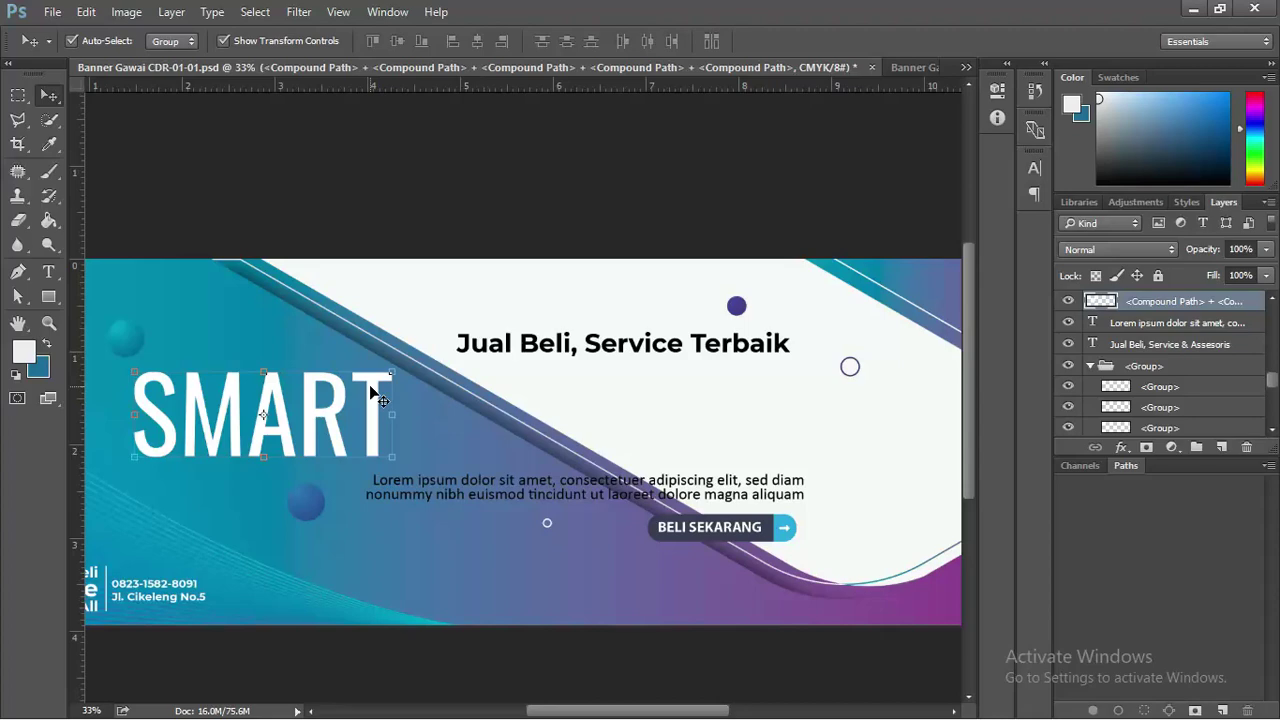
{"action": "key", "text": "Delete"}
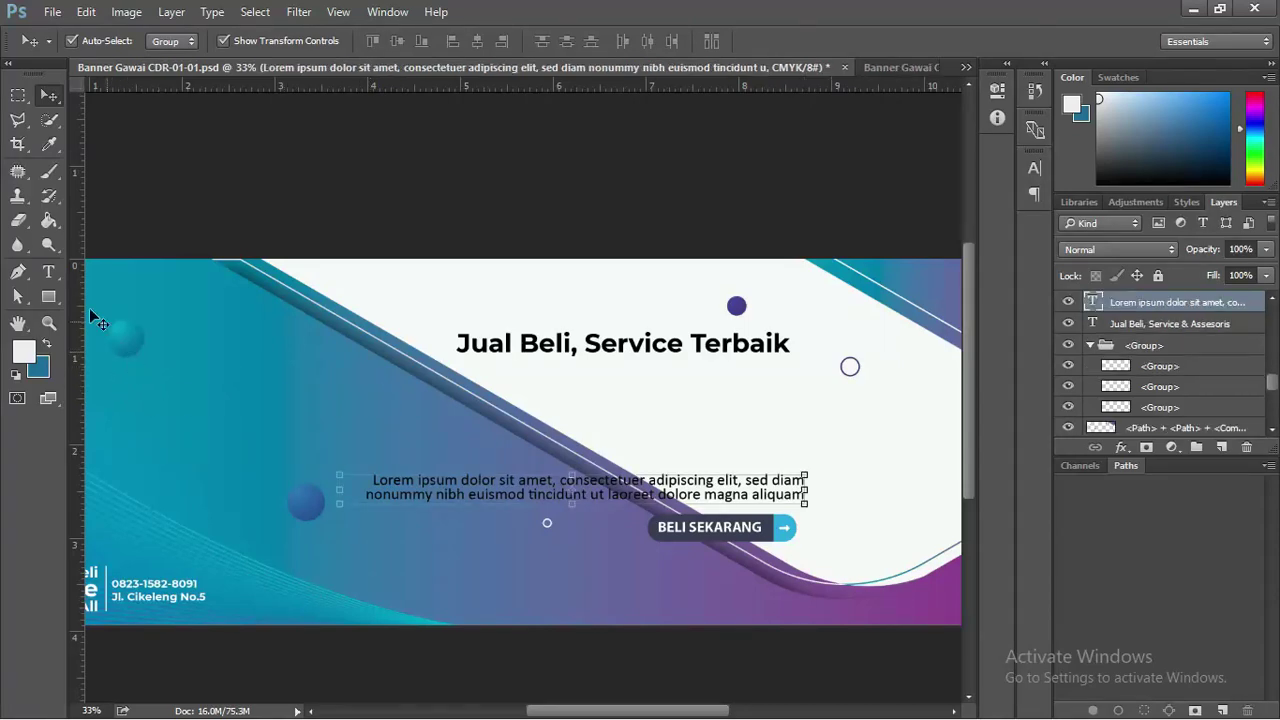
Add a new text layer reading "BAROKAH CELUAR" in the empty headline area of the banner.
{"action": "left_click", "coordinate": [48, 271]}
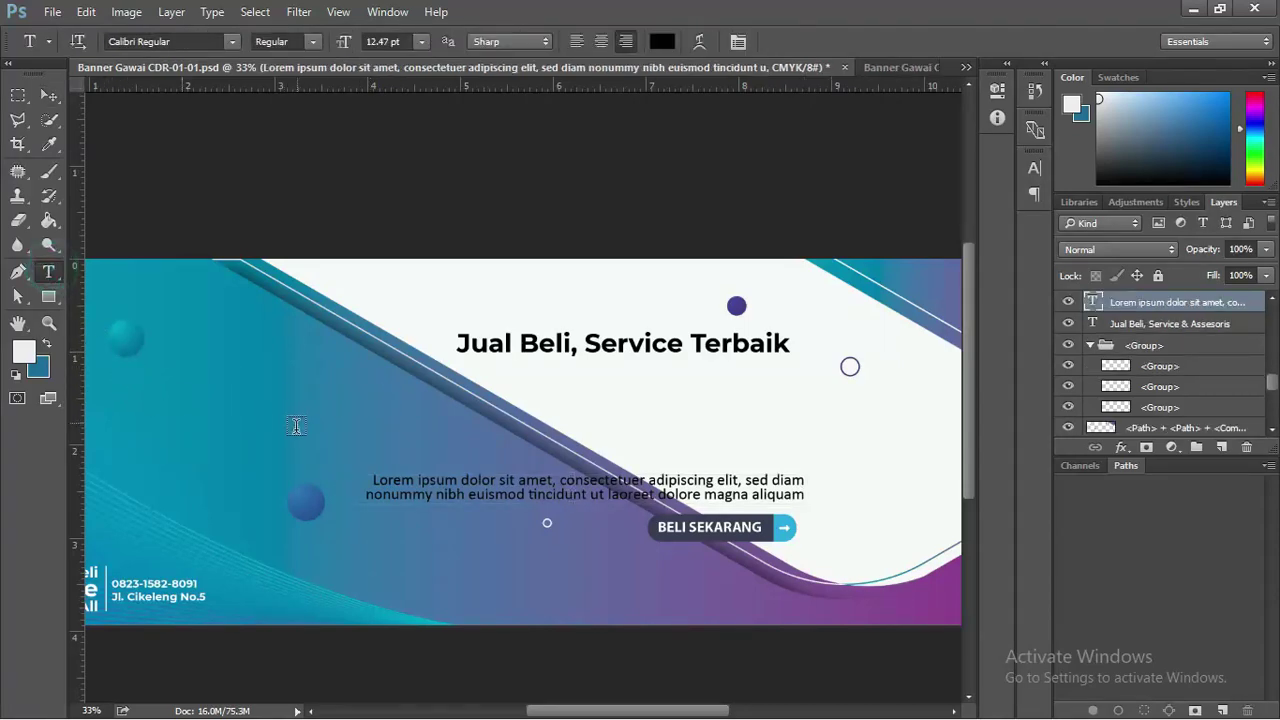
{"action": "left_click", "coordinate": [350, 447]}
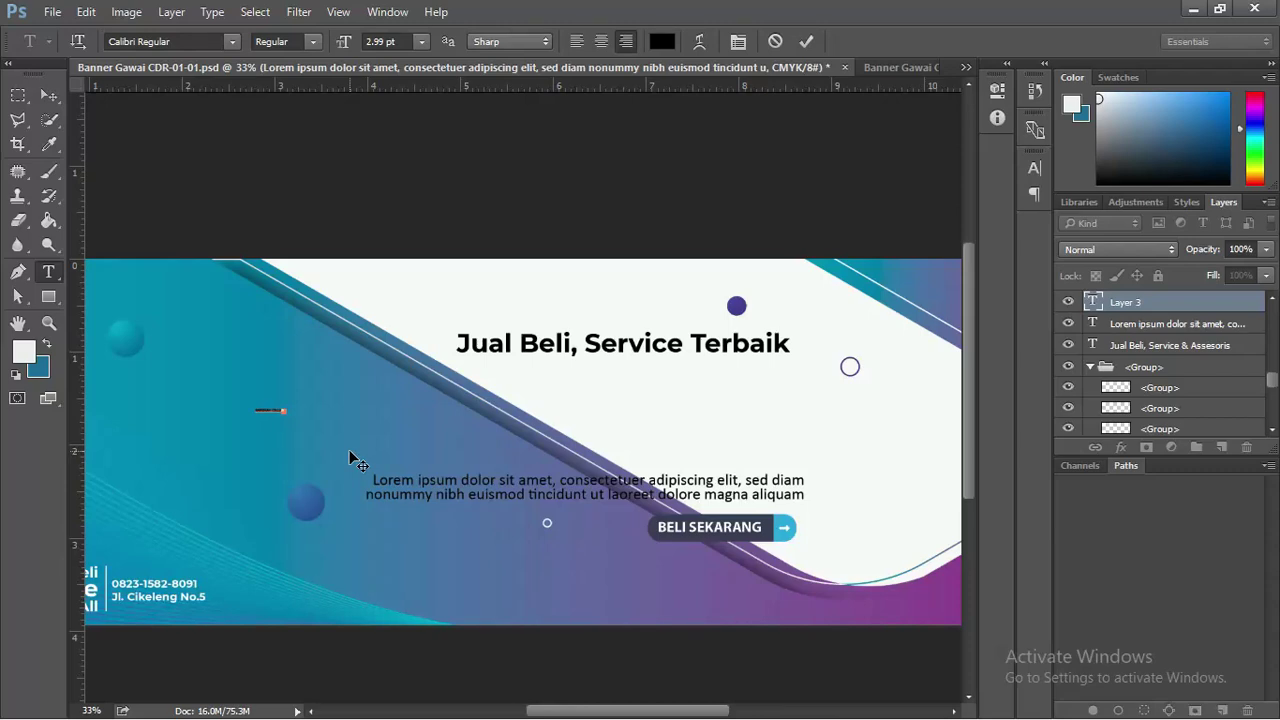
{"action": "left_click", "coordinate": [48, 95]}
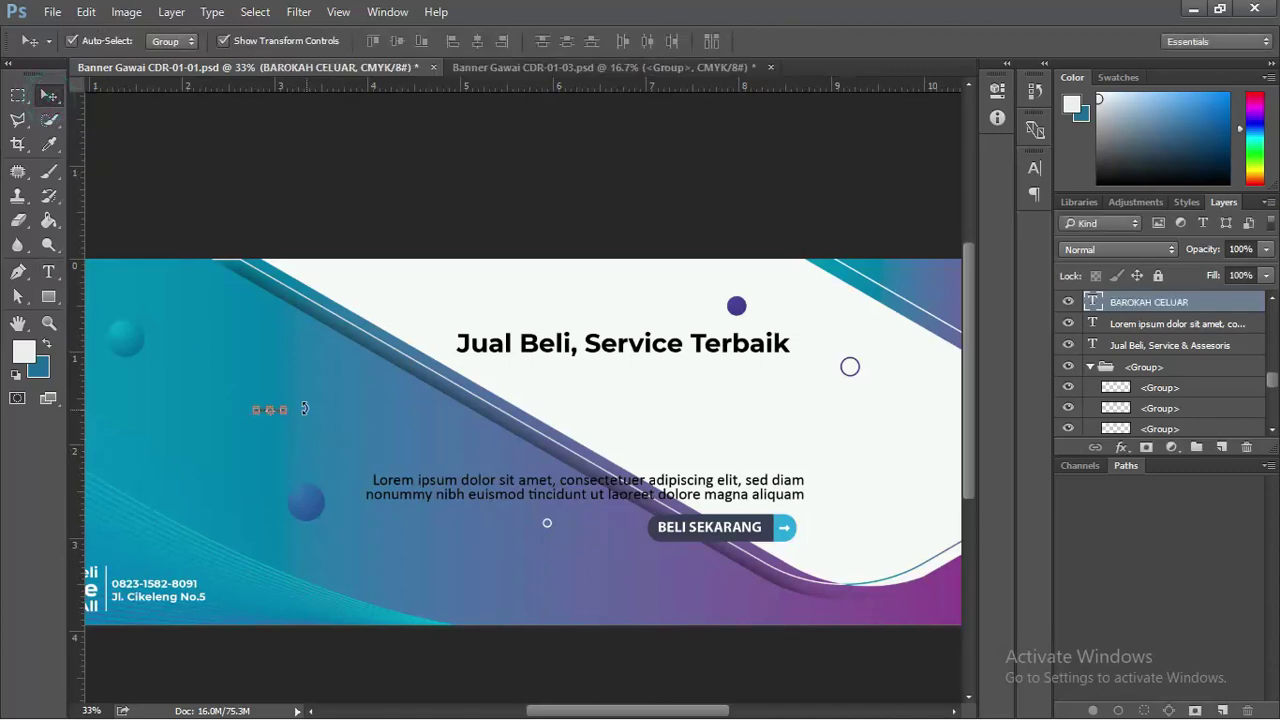
Scale the "BAROKAH CELUAR" text to about 2042% and place it between the tagline and the Lorem ipsum paragraph.
{"action": "left_click_drag", "start_coordinate": [287, 408], "coordinate": [839, 324]}
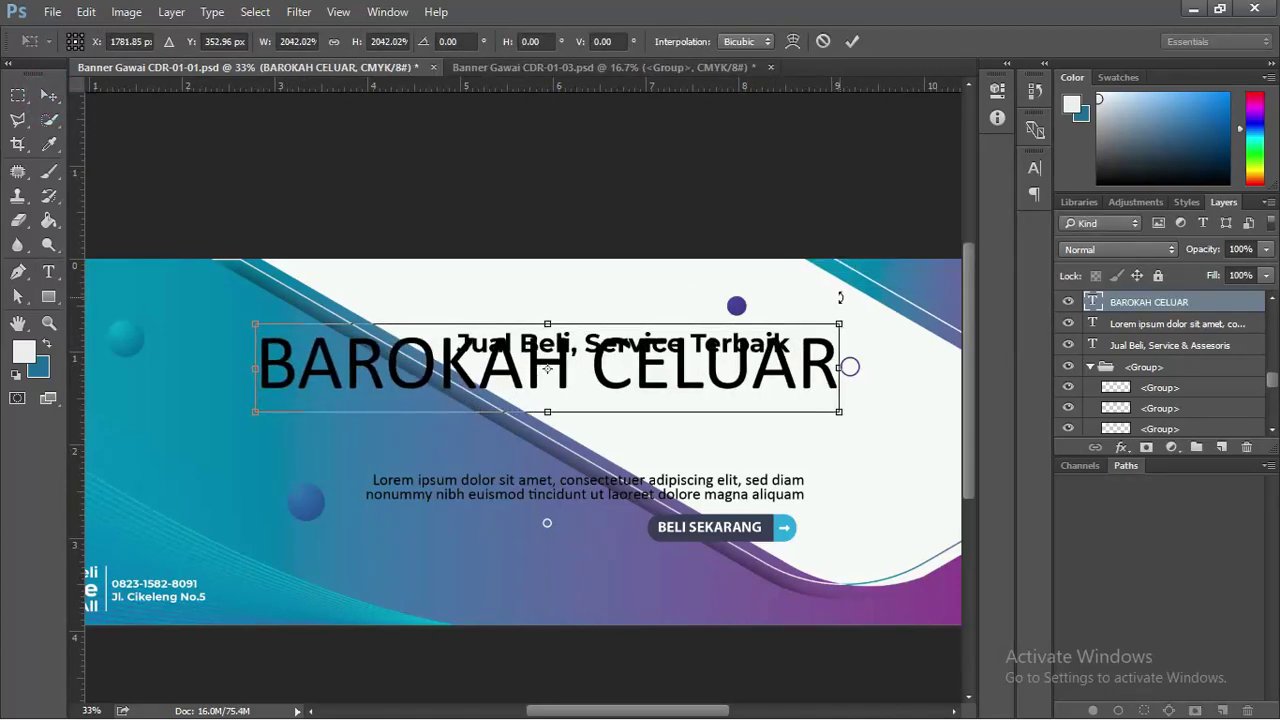
{"action": "left_click_drag", "start_coordinate": [689, 396], "coordinate": [641, 424]}
{"action": "left_click_drag", "start_coordinate": [620, 437], "coordinate": [620, 437]}
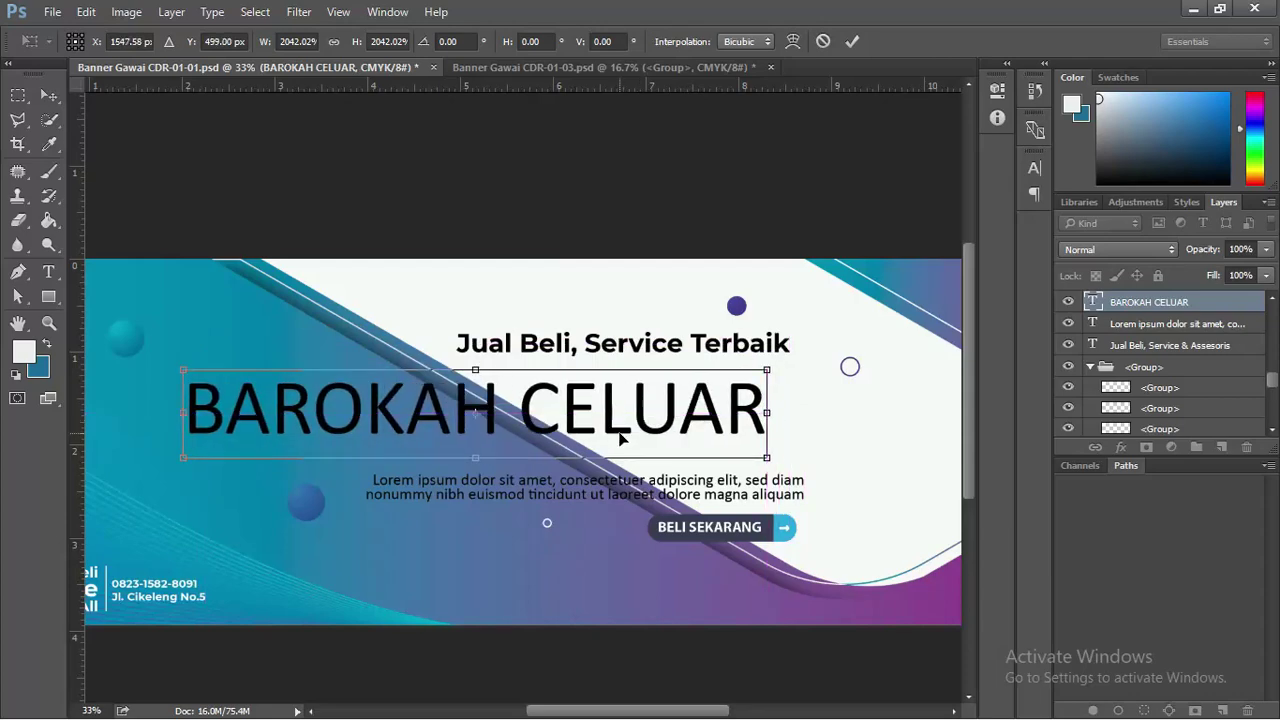
{"action": "key", "text": "Return"}
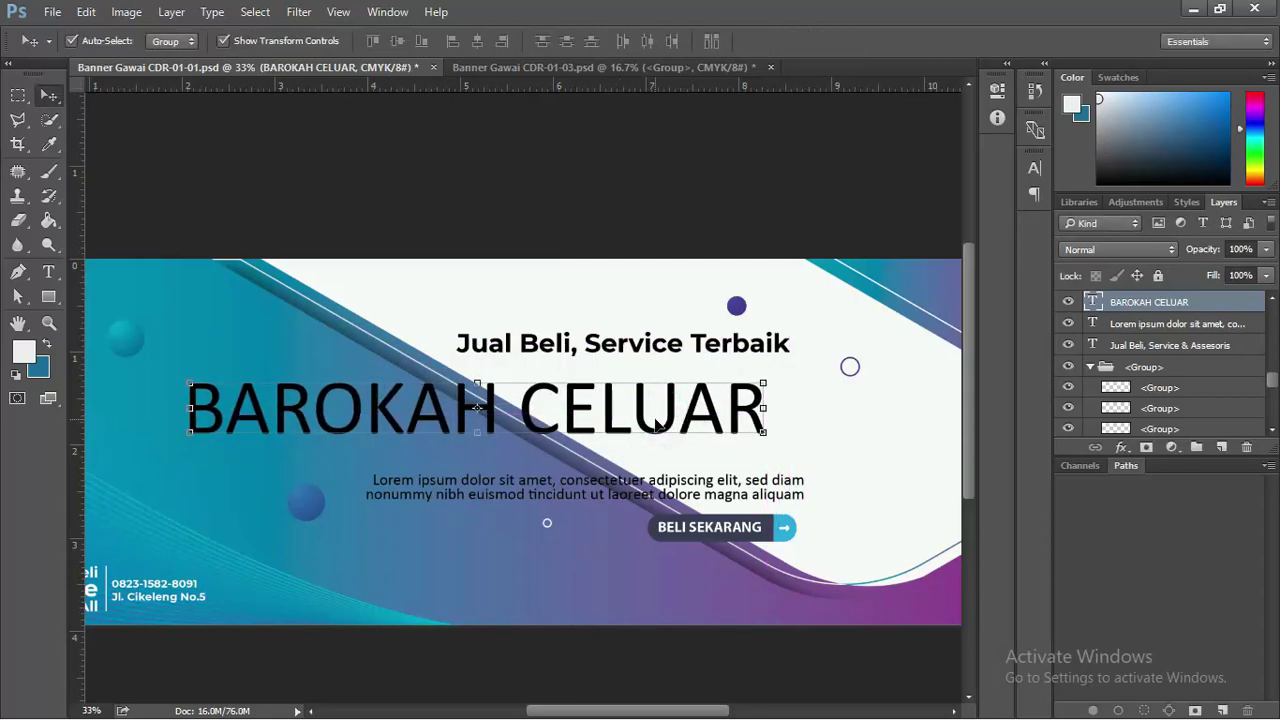
Correct the headline's spelling to "BAROKAH CELULAR" by inserting the missing L.
{"action": "key", "text": "t"}
{"action": "left_click", "coordinate": [630, 410]}
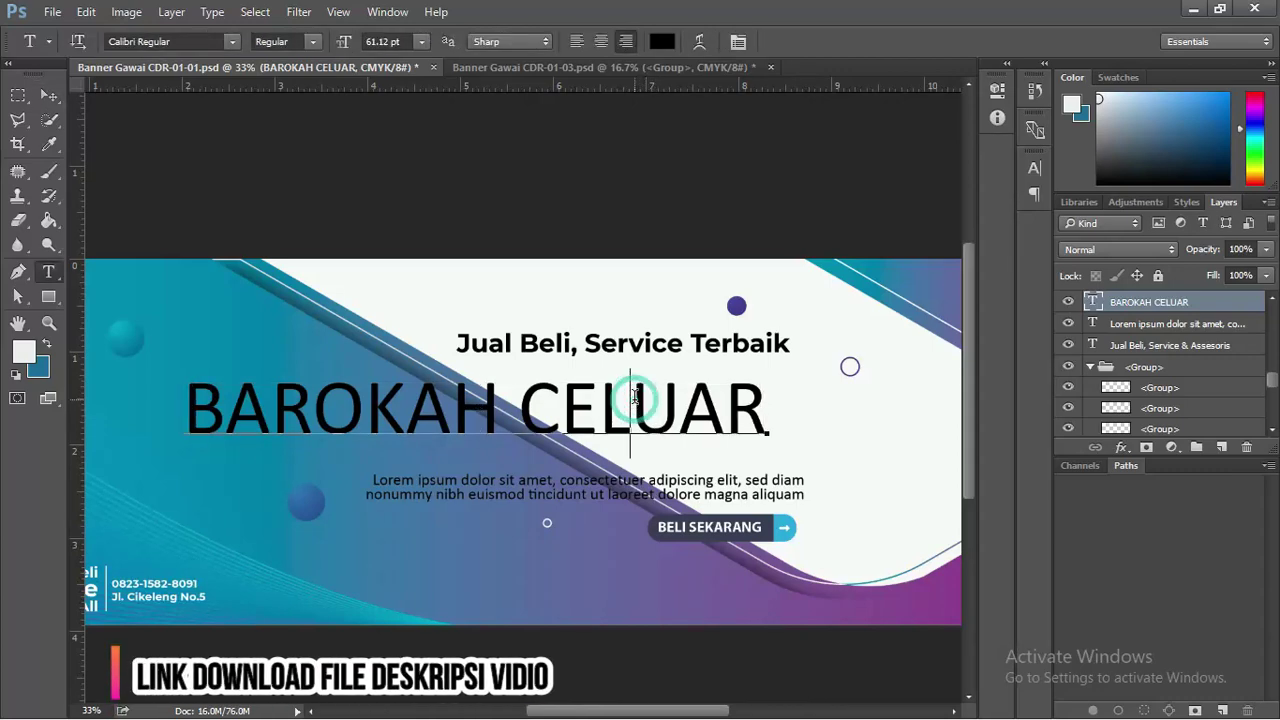
{"action": "left_click", "coordinate": [690, 402]}
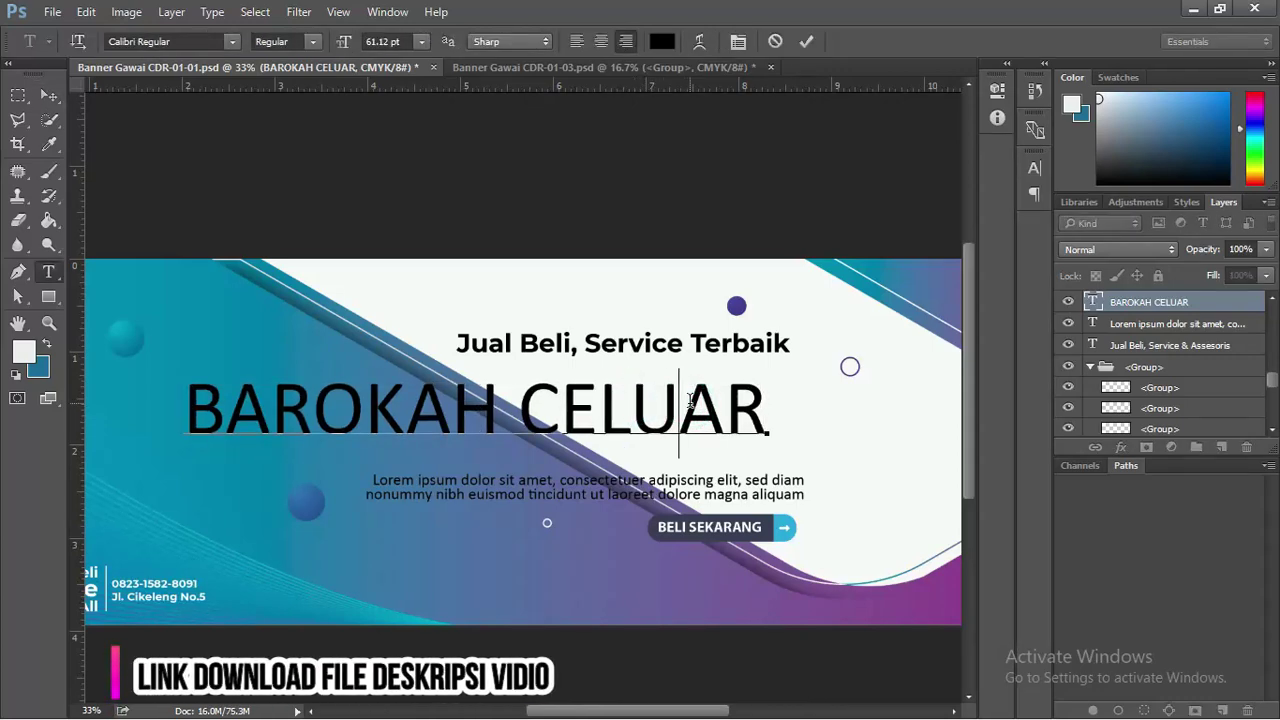
{"action": "type", "text": "L"}
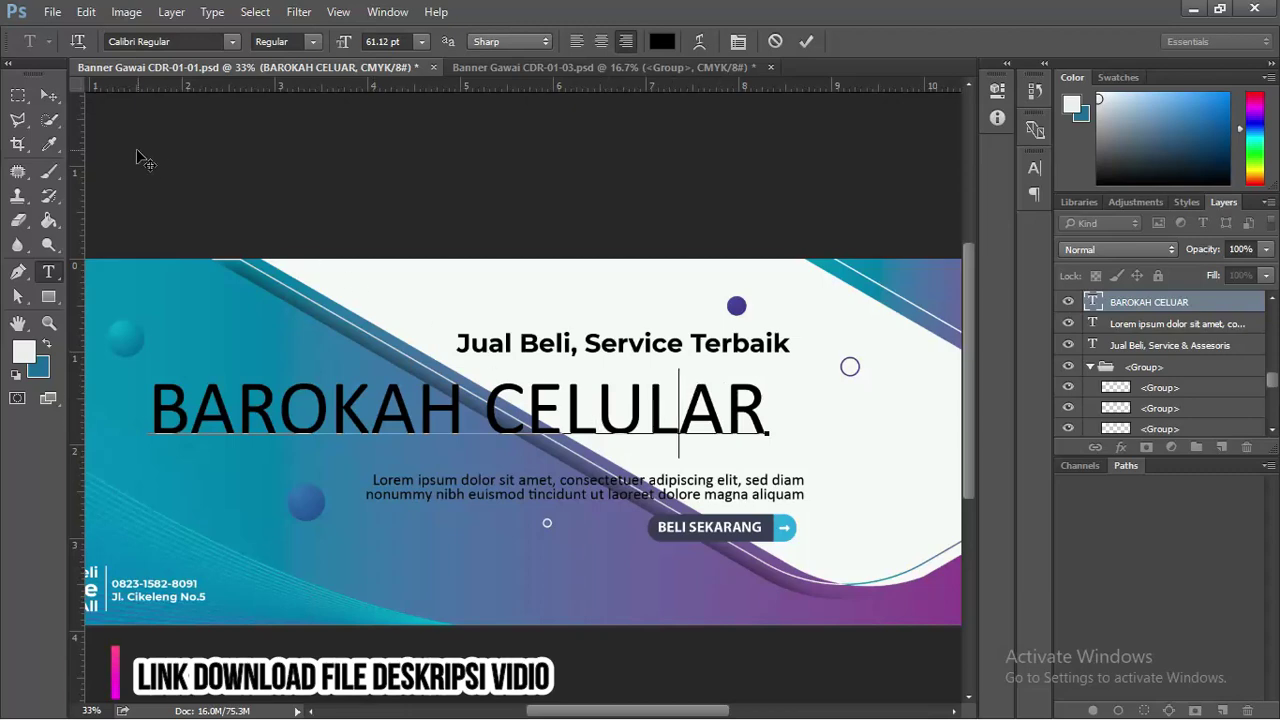
{"action": "left_click", "coordinate": [50, 94]}
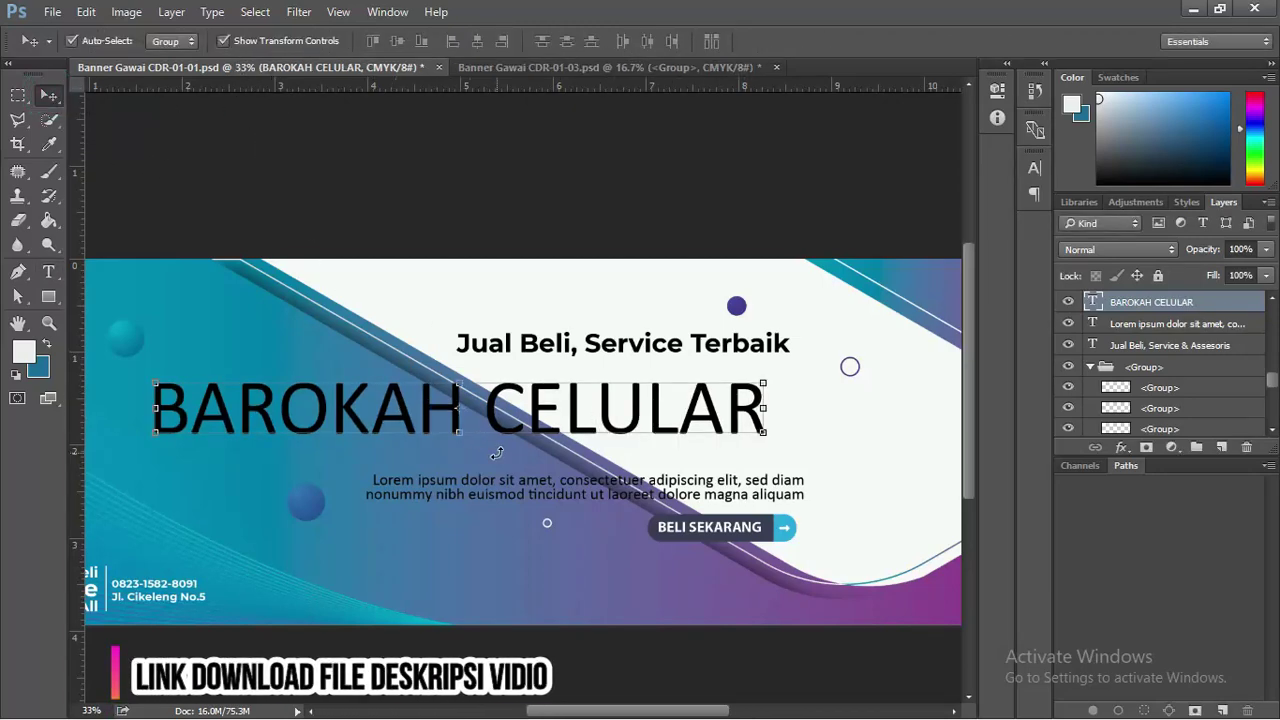
Change the BAROKAH CELULAR headline's font to Oswald SemiBold and shift the headline slightly right and down beneath the tagline.
{"action": "key", "text": "t"}
{"action": "left_click", "coordinate": [520, 410]}
{"action": "key", "text": "ctrl+a"}
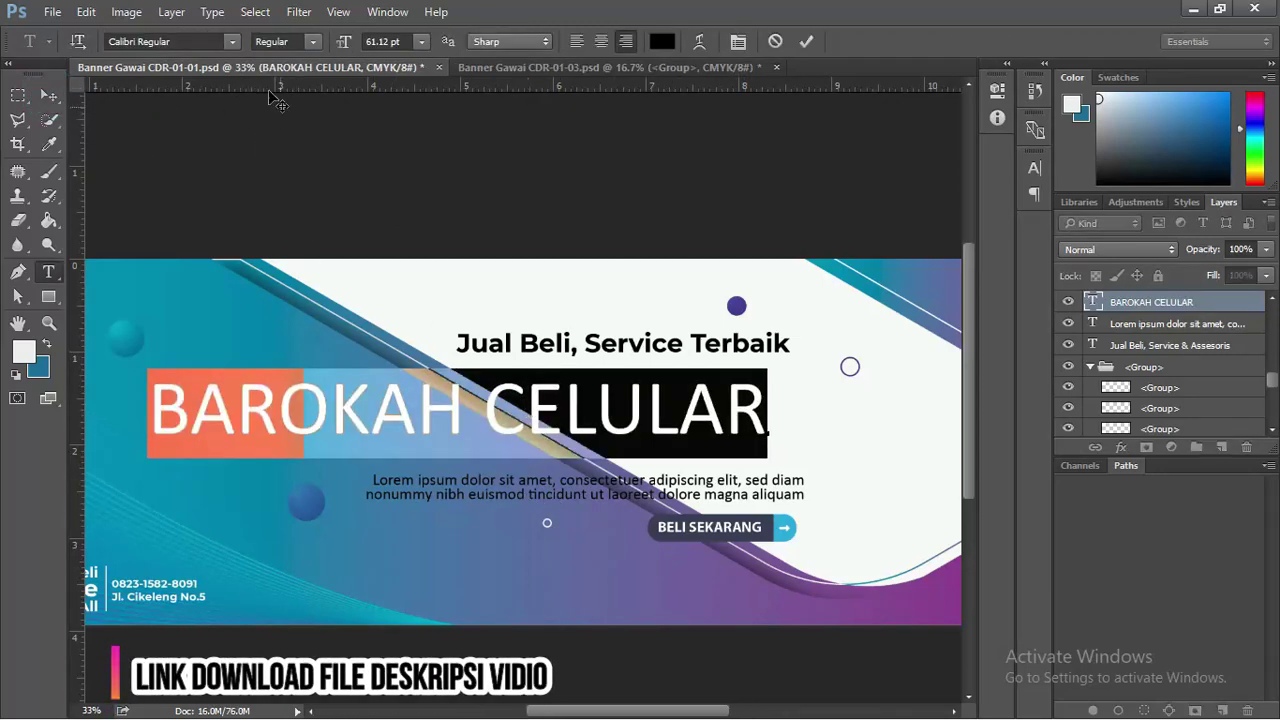
{"action": "left_click", "coordinate": [185, 42]}
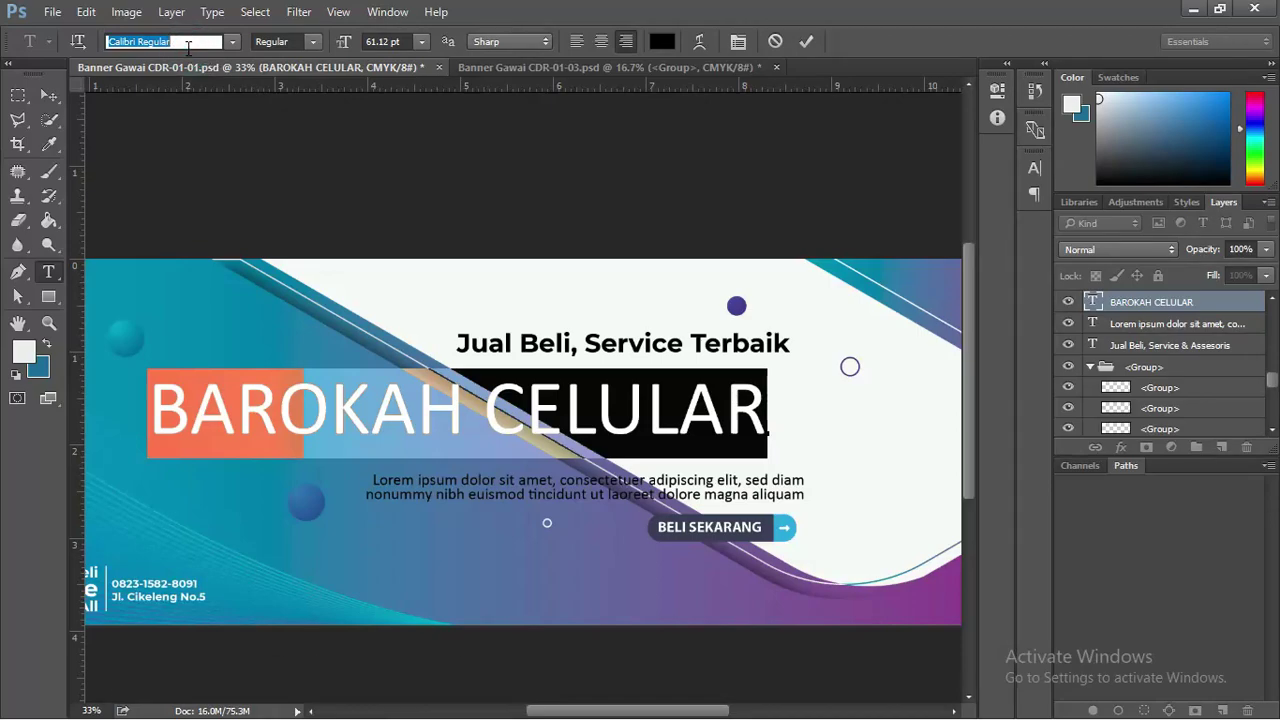
{"action": "type", "text": "OS"}
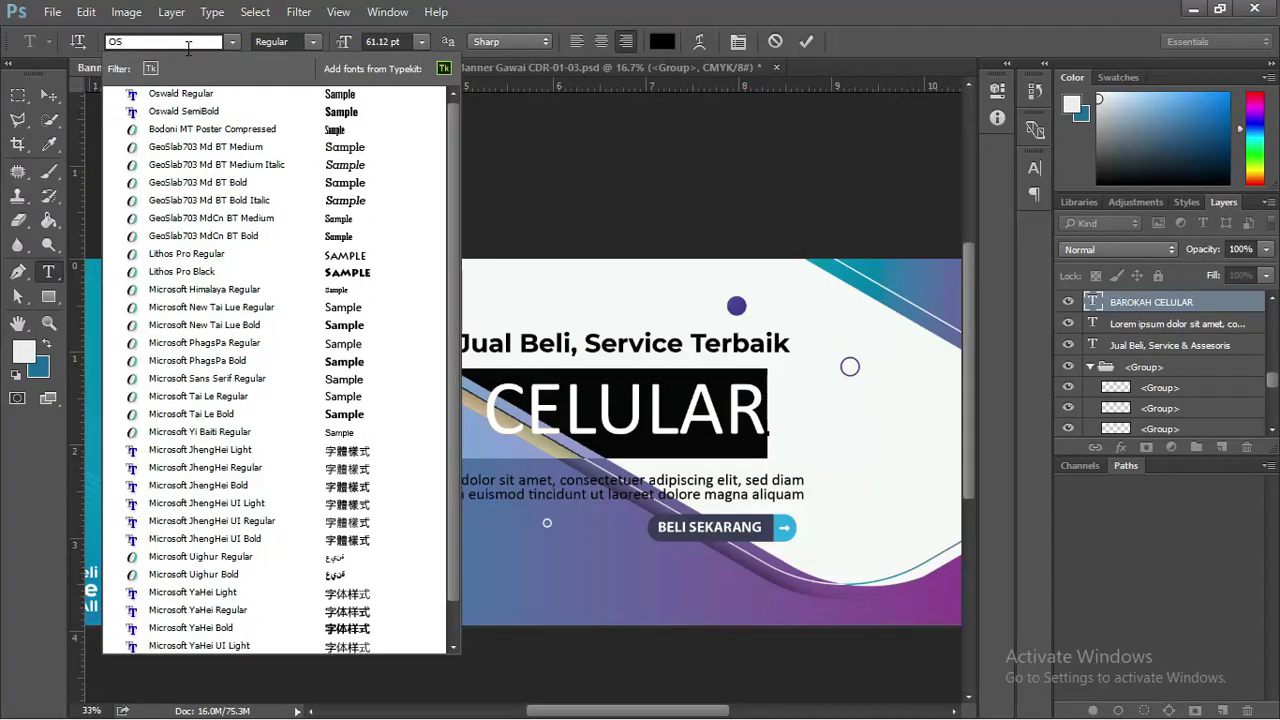
{"action": "left_click", "coordinate": [247, 112]}
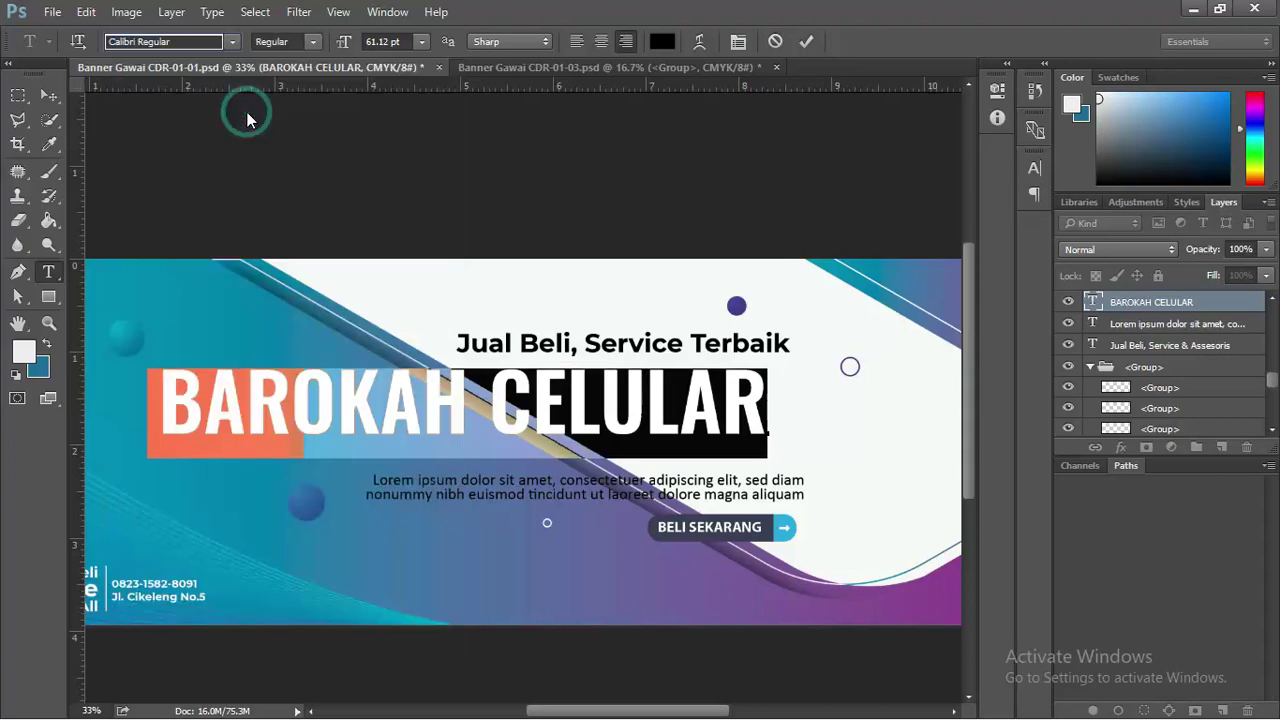
{"action": "left_click", "coordinate": [47, 95]}
{"action": "left_click", "coordinate": [329, 171]}
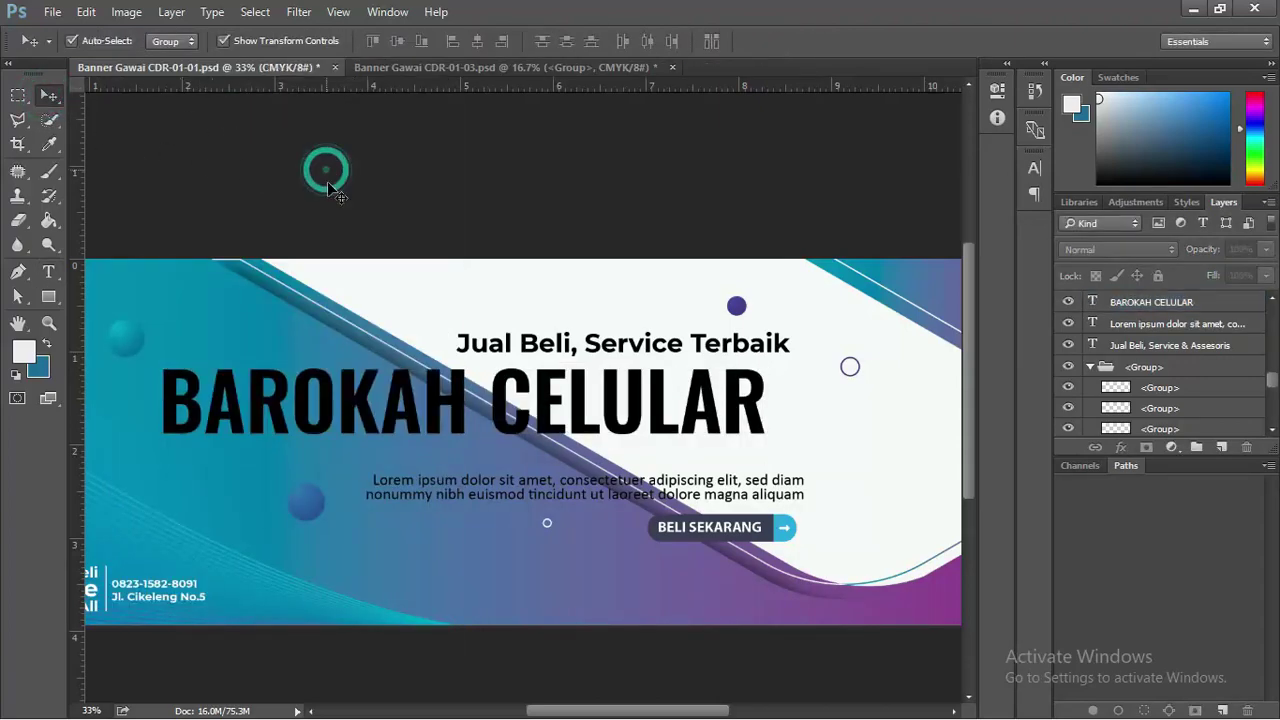
{"action": "left_click_drag", "start_coordinate": [441, 414], "coordinate": [476, 422]}
{"action": "scroll", "coordinate": [256, 393], "scroll_direction": "up", "scroll_amount": 1}
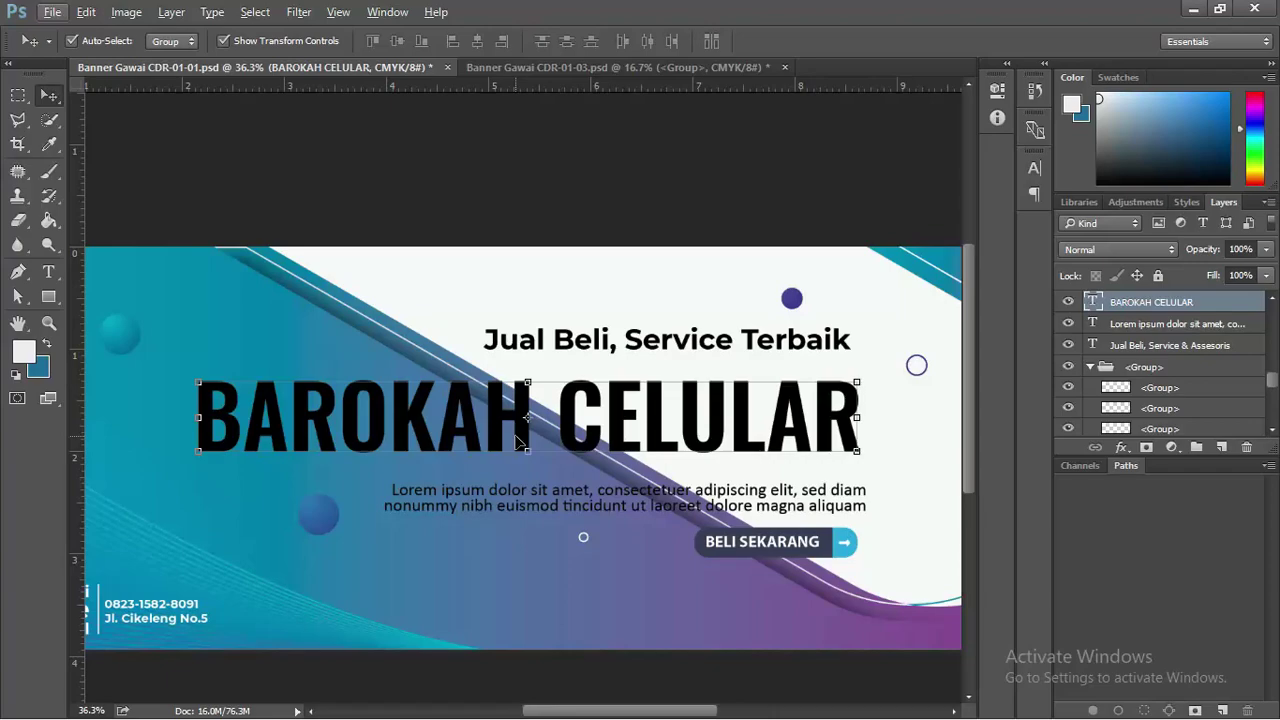
Recolour the whole BAROKAH CELULAR headline text pure white.
{"action": "key", "text": "t"}
{"action": "left_click", "coordinate": [503, 423]}
{"action": "key", "text": "ctrl+a"}
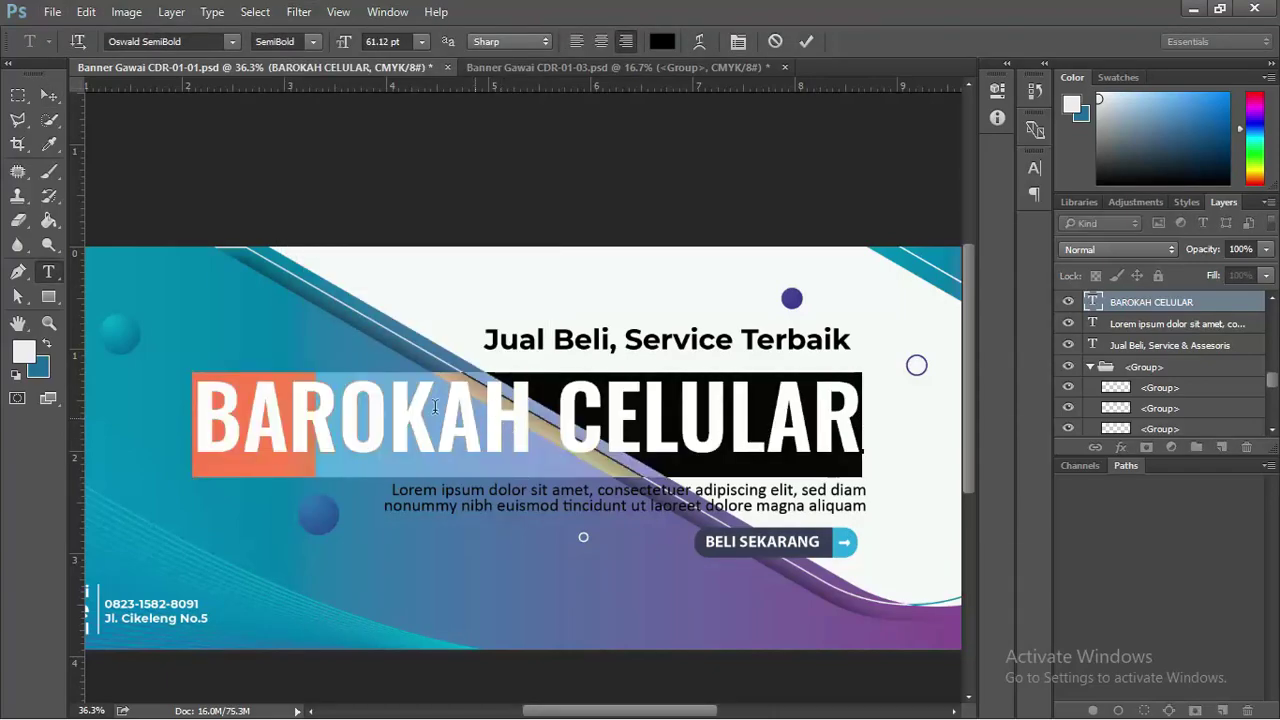
{"action": "left_click", "coordinate": [49, 345]}
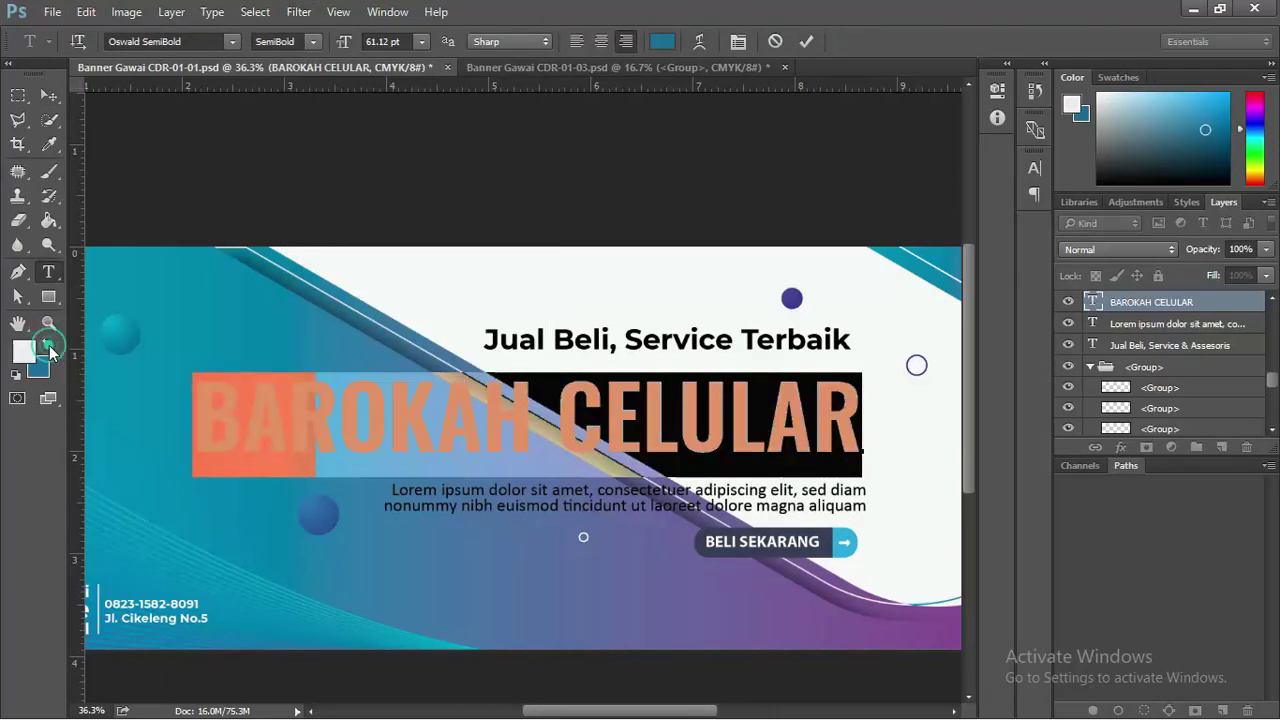
{"action": "left_click", "coordinate": [49, 345]}
{"action": "left_click", "coordinate": [23, 350]}
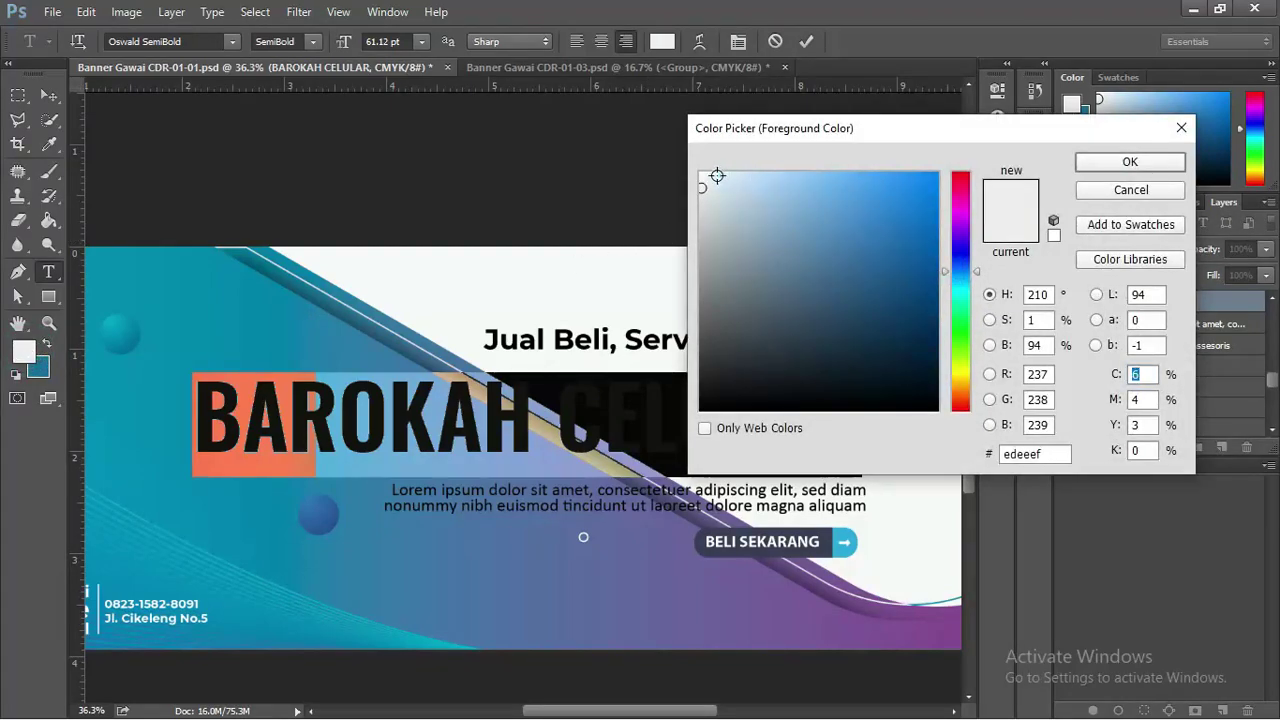
{"action": "left_click_drag", "start_coordinate": [717, 176], "coordinate": [678, 154]}
{"action": "left_click", "coordinate": [1129, 162]}
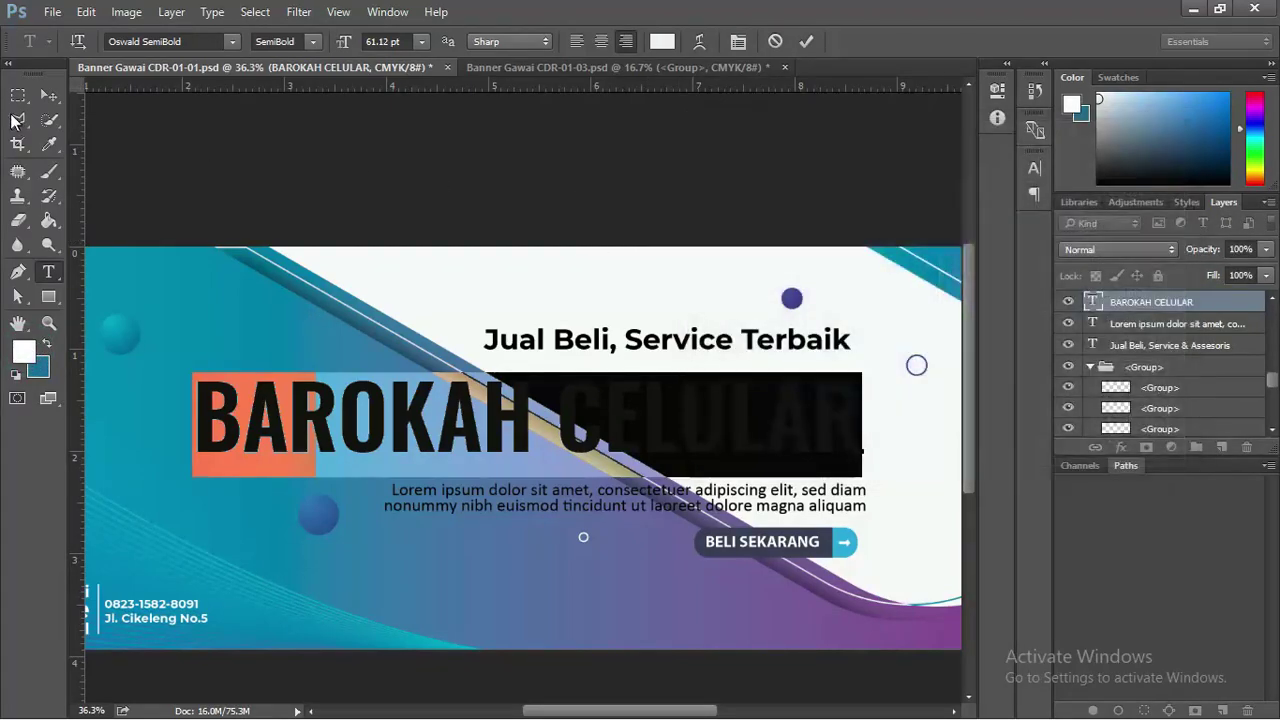
{"action": "left_click", "coordinate": [49, 95]}
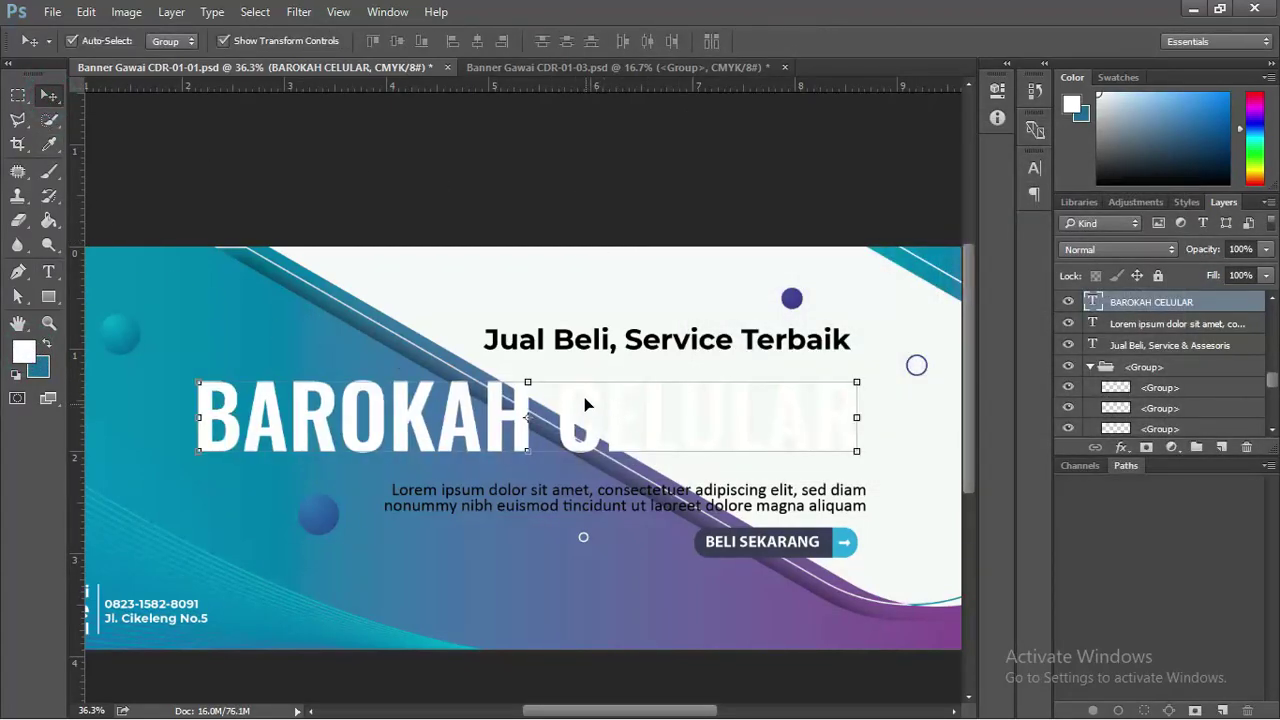
Make a rasterized duplicate of the BAROKAH CELULAR text layer and hide the original text layer.
{"action": "scroll", "coordinate": [584, 400], "scroll_direction": "up", "scroll_amount": 3}
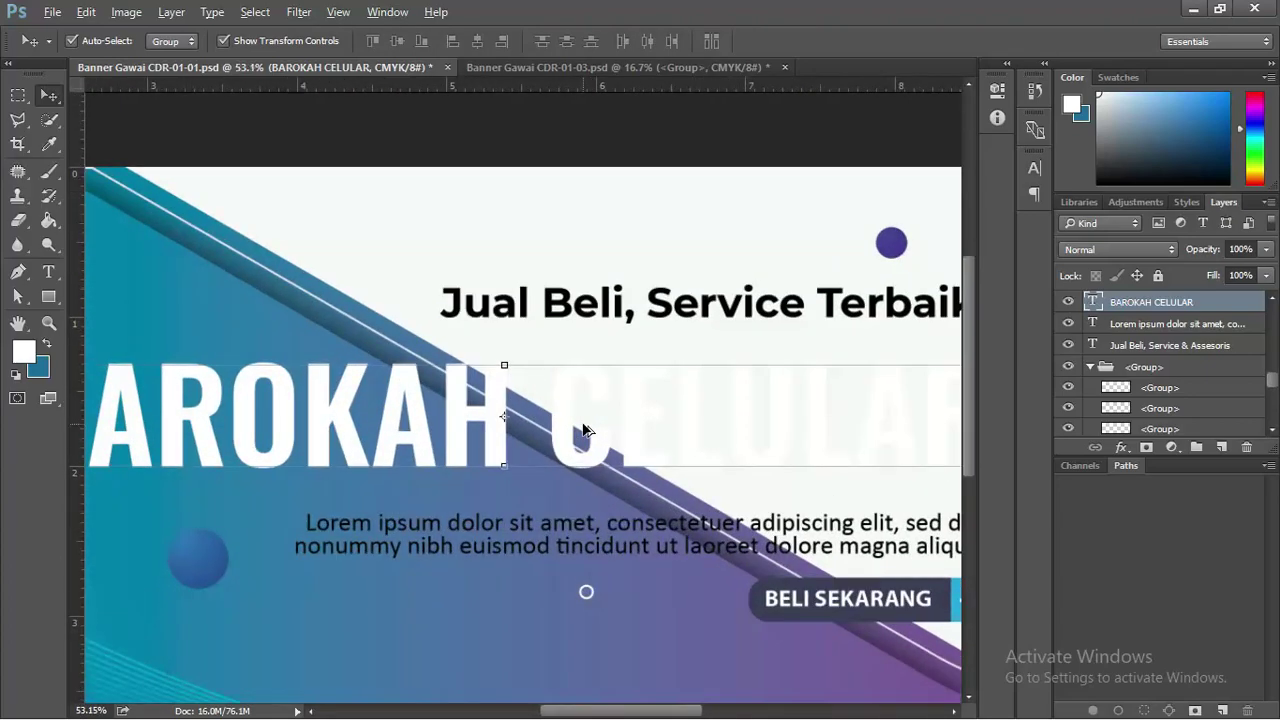
{"action": "scroll", "coordinate": [550, 420], "scroll_direction": "down", "scroll_amount": 2}
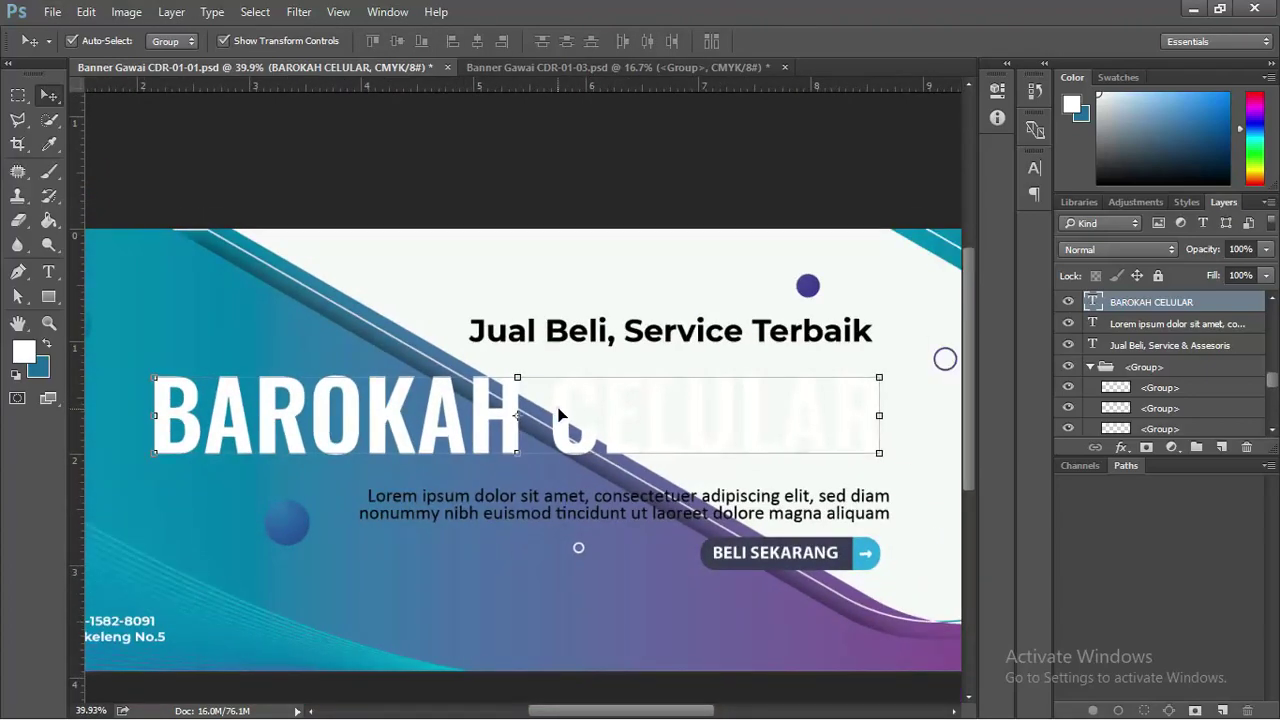
{"action": "mouse_move", "coordinate": [558, 413]}
{"action": "left_mouse_down"}
{"action": "mouse_move", "coordinate": [608, 414]}
{"action": "mouse_move", "coordinate": [515, 413]}
{"action": "mouse_move", "coordinate": [564, 413]}
{"action": "mouse_move", "coordinate": [540, 413]}
{"action": "left_mouse_up"}
{"action": "scroll", "coordinate": [699, 432], "scroll_direction": "up", "scroll_amount": 2}
{"action": "scroll", "coordinate": [546, 403], "scroll_direction": "down", "scroll_amount": 2}
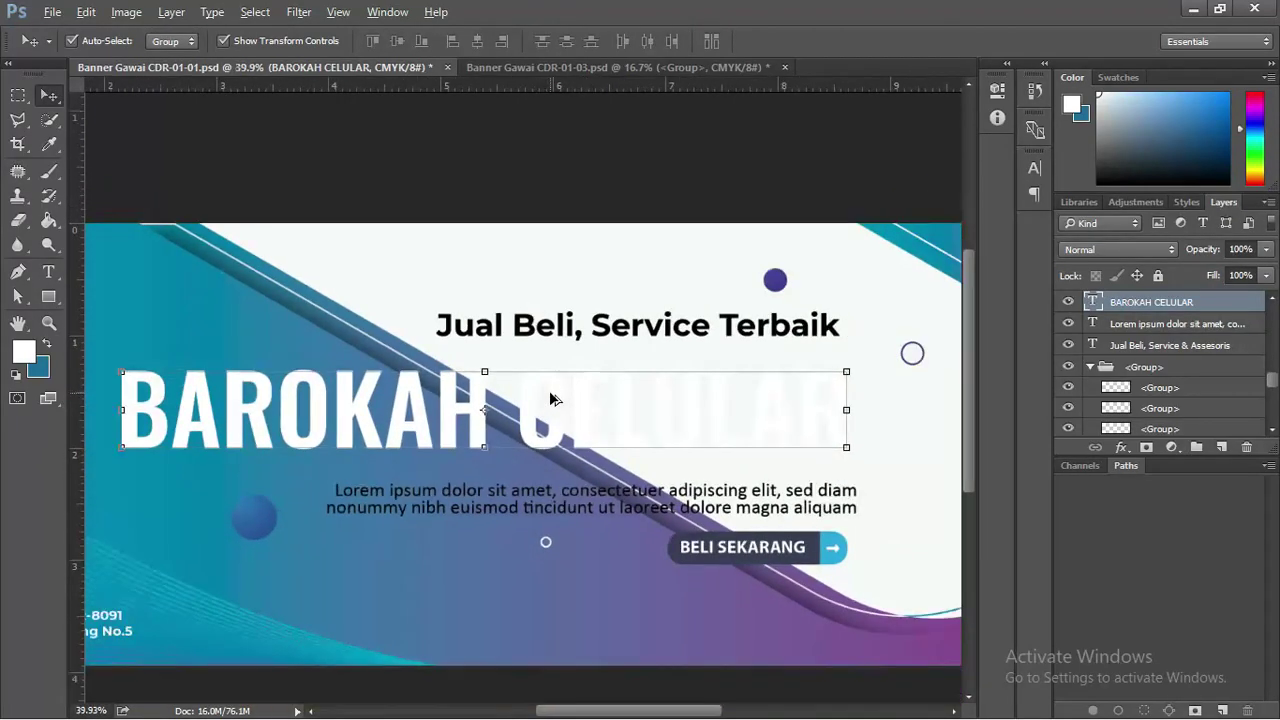
{"action": "key", "text": "alt"}
{"action": "key", "text": "ctrl+j"}
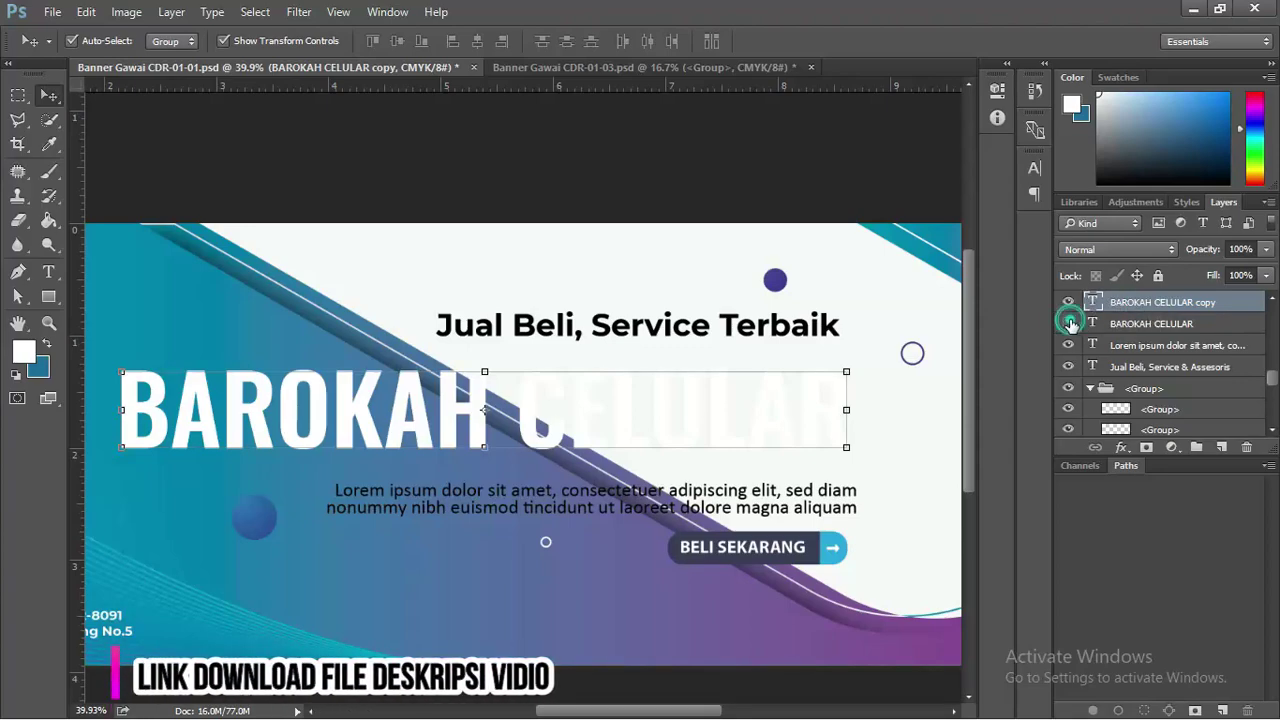
{"action": "left_click", "coordinate": [1068, 323]}
{"action": "right_click", "coordinate": [1125, 305]}
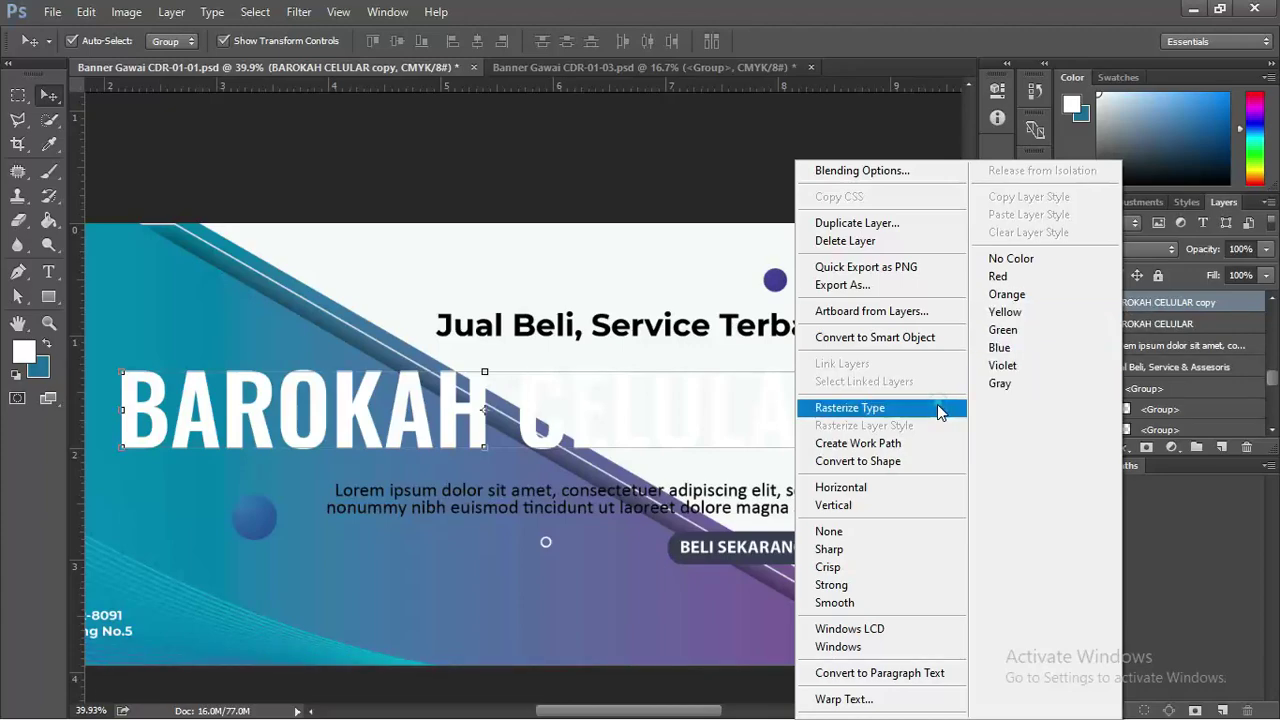
{"action": "left_click", "coordinate": [900, 407]}
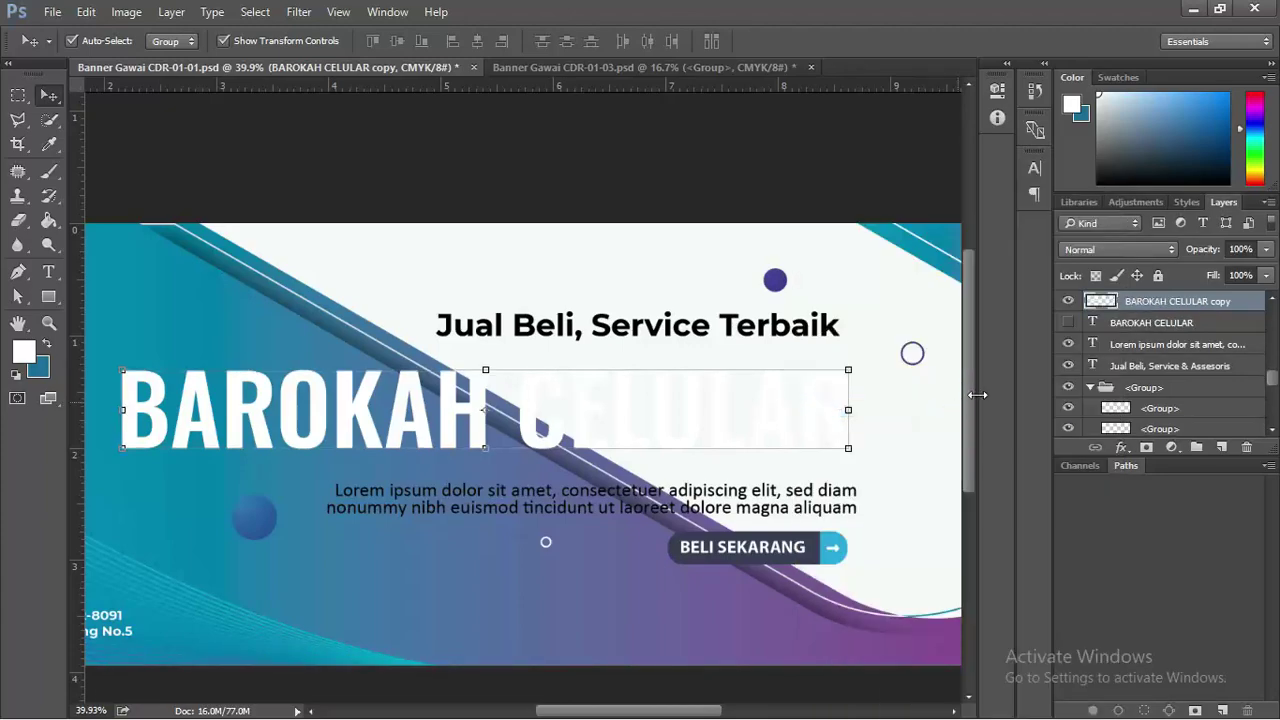
Compare the rasterized headline copy with the original text layer by toggling their visibility, leaving only the copy shown.
{"action": "left_click", "coordinate": [1068, 301]}
{"action": "left_click", "coordinate": [1068, 301]}
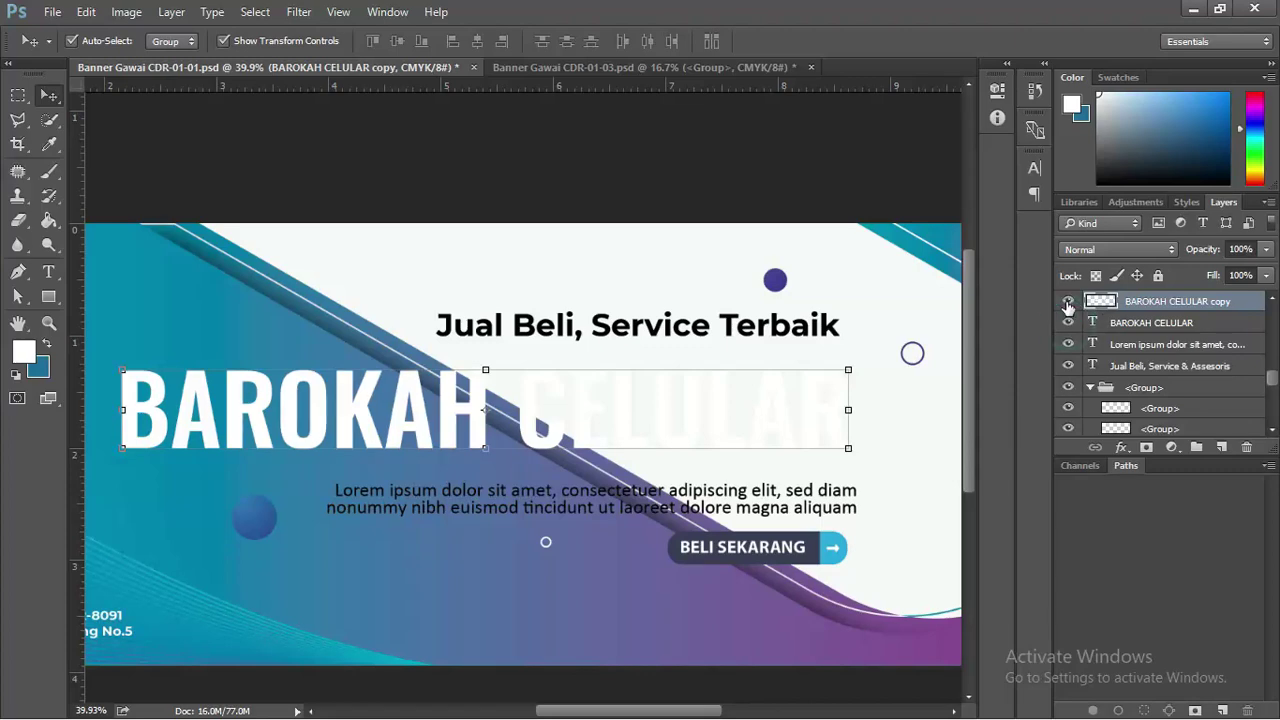
{"action": "left_click", "coordinate": [1068, 301]}
{"action": "double_click", "coordinate": [1093, 324]}
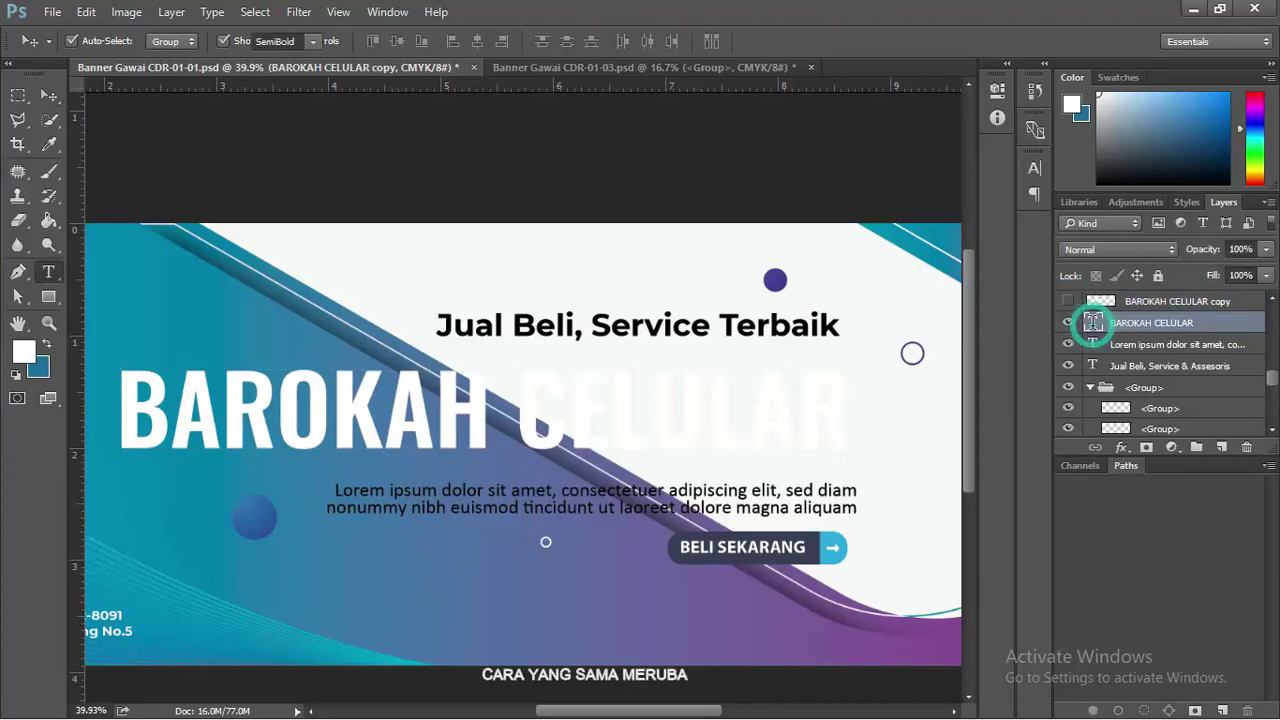
{"action": "left_click", "coordinate": [1069, 323]}
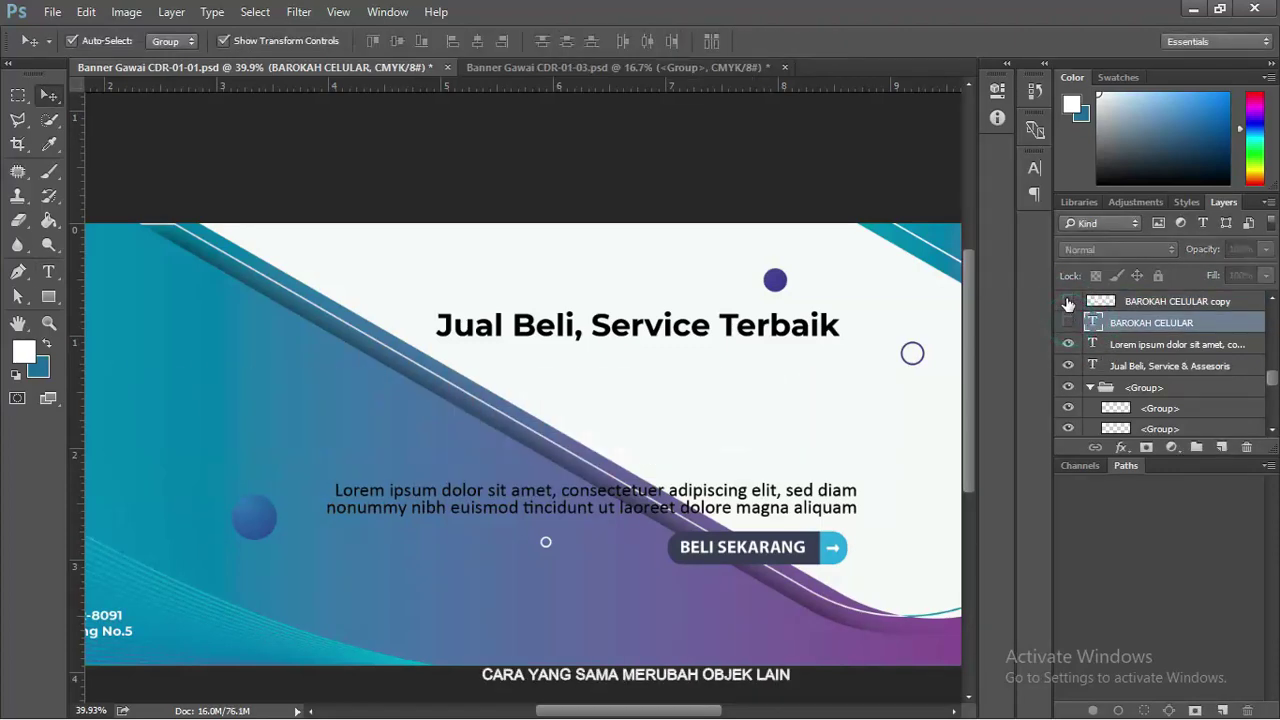
{"action": "left_click", "coordinate": [1068, 301]}
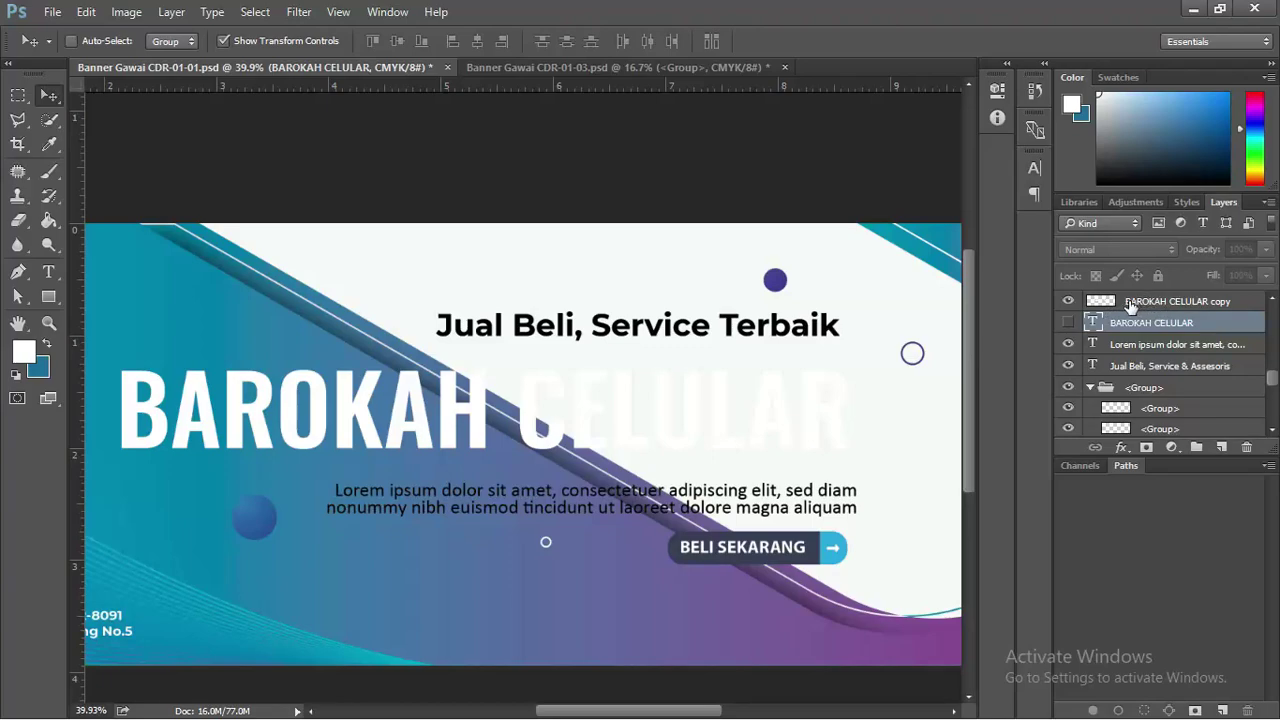
Load the lettering outline of the rasterized BAROKAH CELULAR copy as a selection.
{"action": "left_click", "coordinate": [1101, 301], "text": "ctrl"}
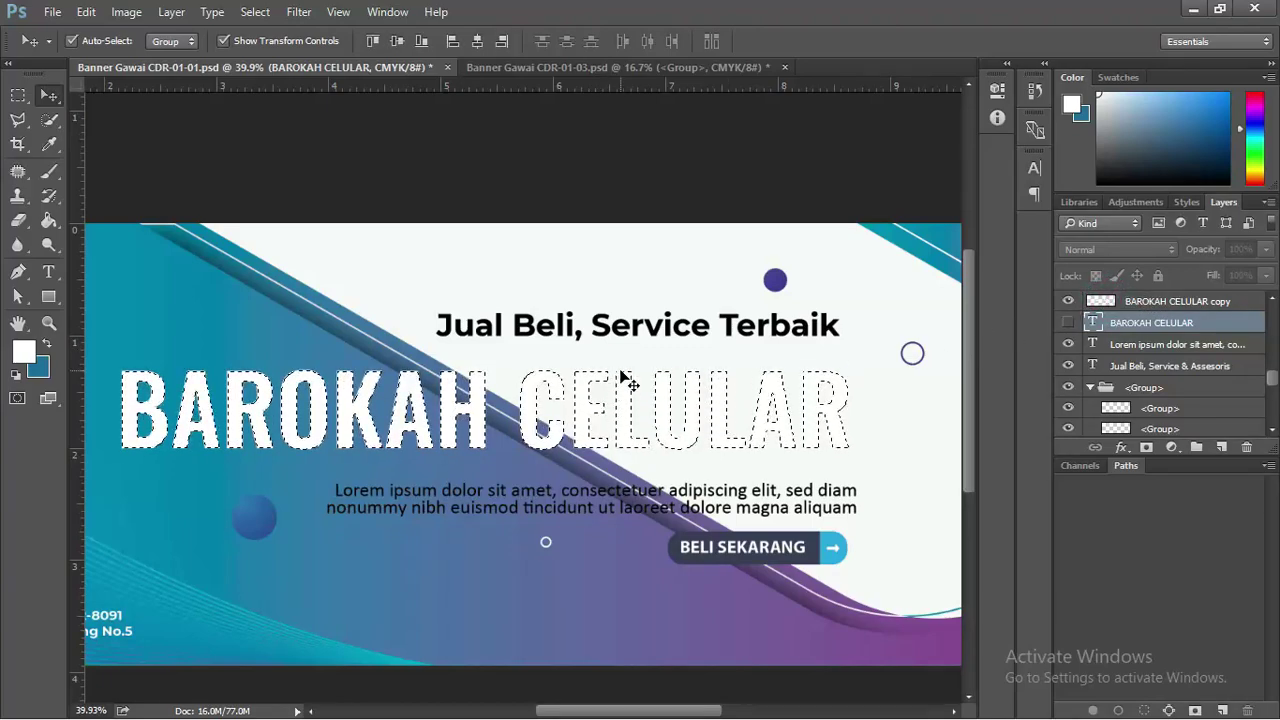
{"action": "scroll", "coordinate": [491, 400], "scroll_direction": "left", "scroll_amount": 2}
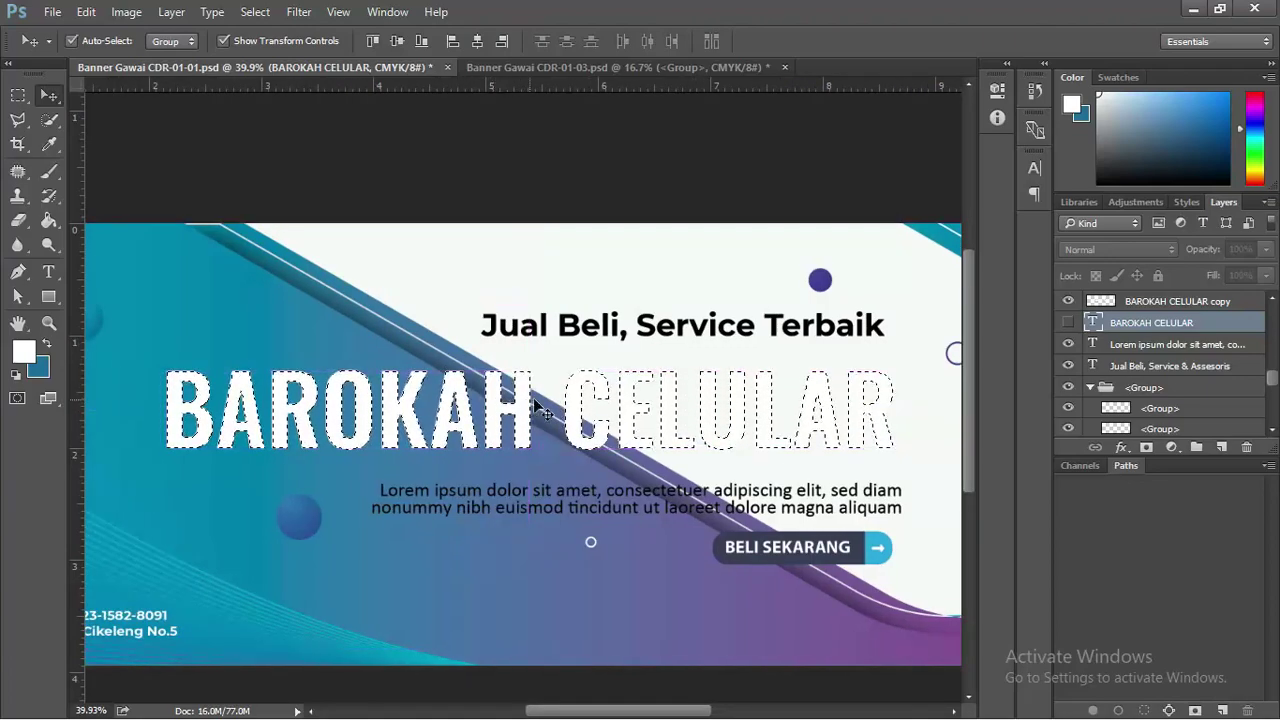
{"action": "scroll", "coordinate": [565, 398], "scroll_direction": "up", "scroll_amount": 3}
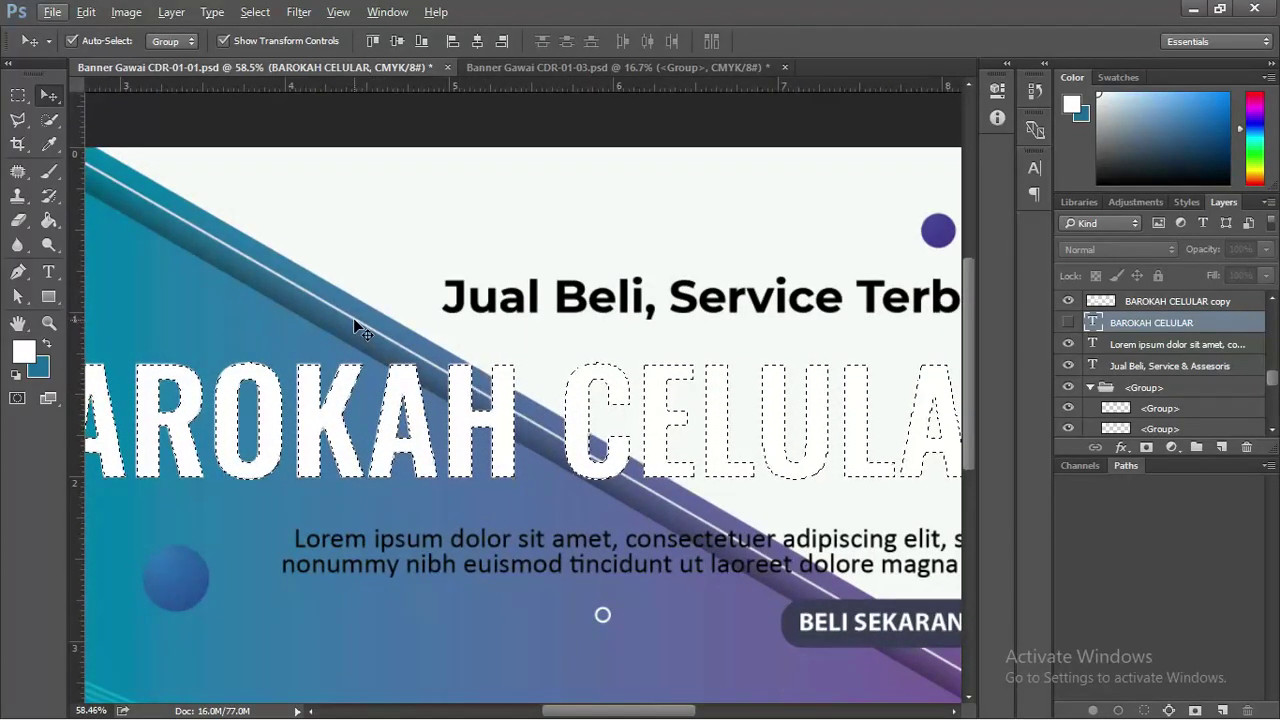
{"action": "scroll", "coordinate": [437, 355], "scroll_direction": "down", "scroll_amount": 3}
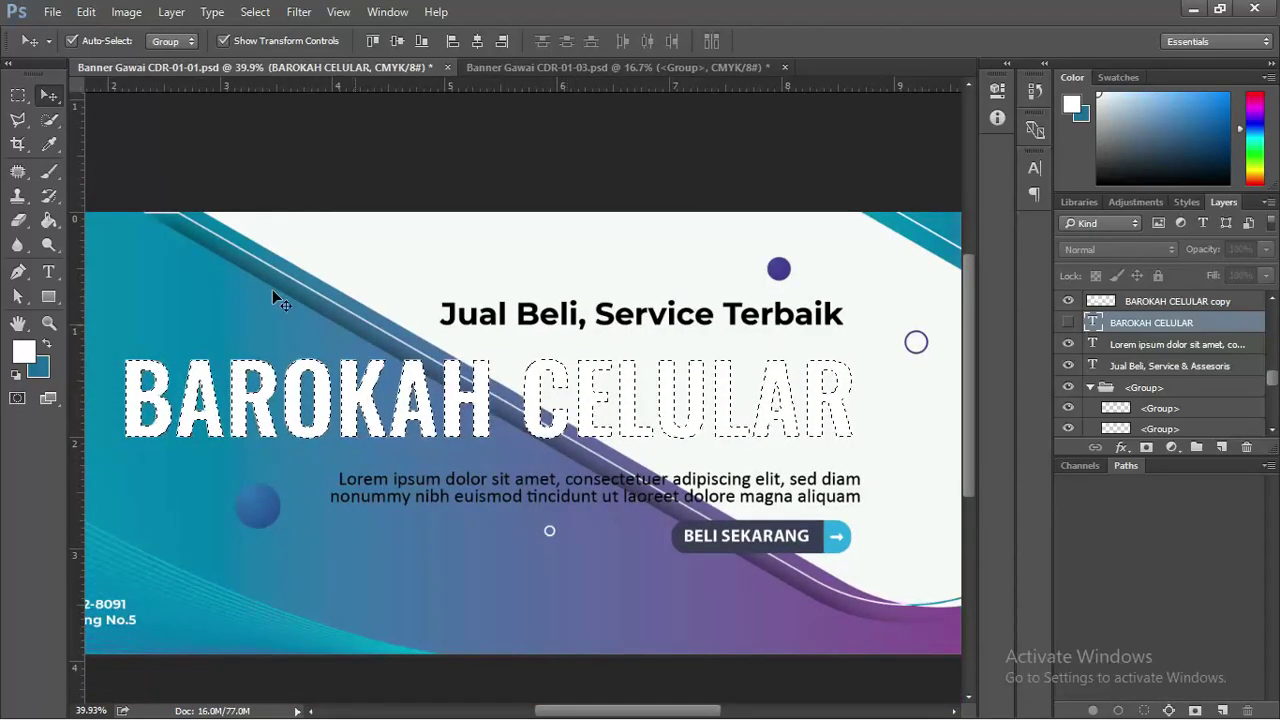
Subtract the lettering on the blue side of the diagonal stripe from the selection by outlining it with the Polygonal Lasso.
{"action": "left_click", "coordinate": [18, 120]}
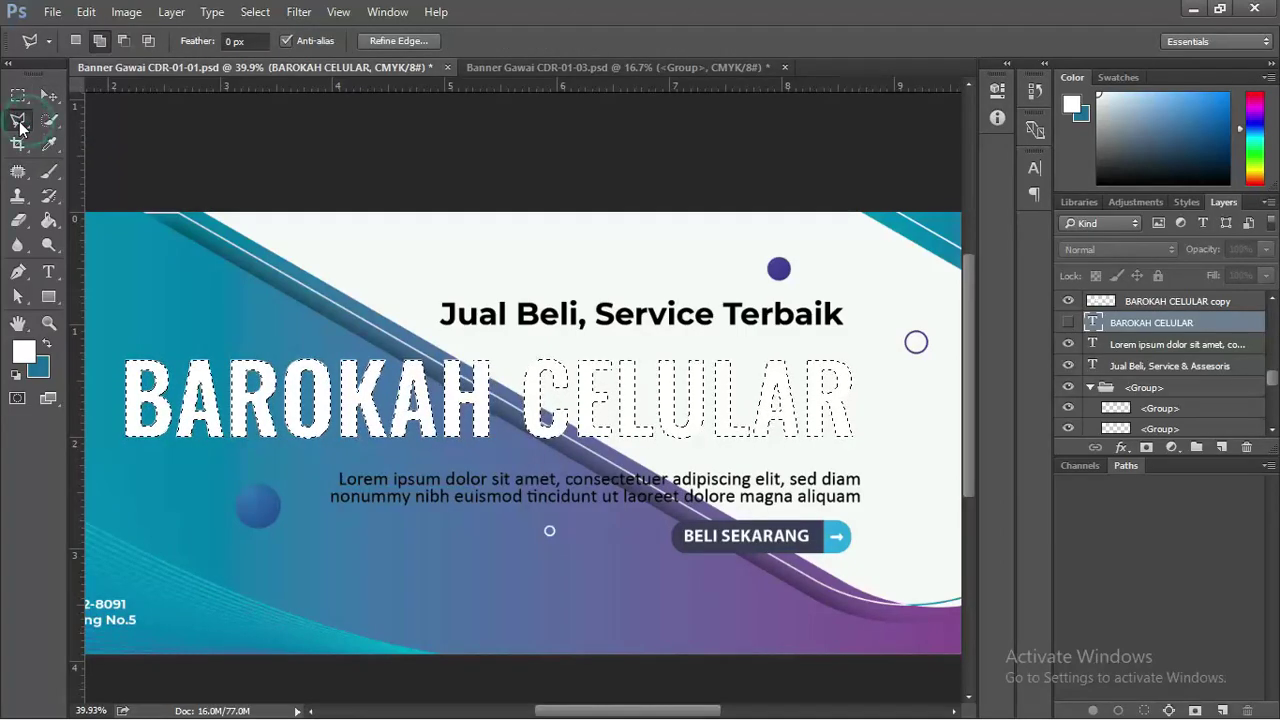
{"action": "left_click", "coordinate": [103, 40]}
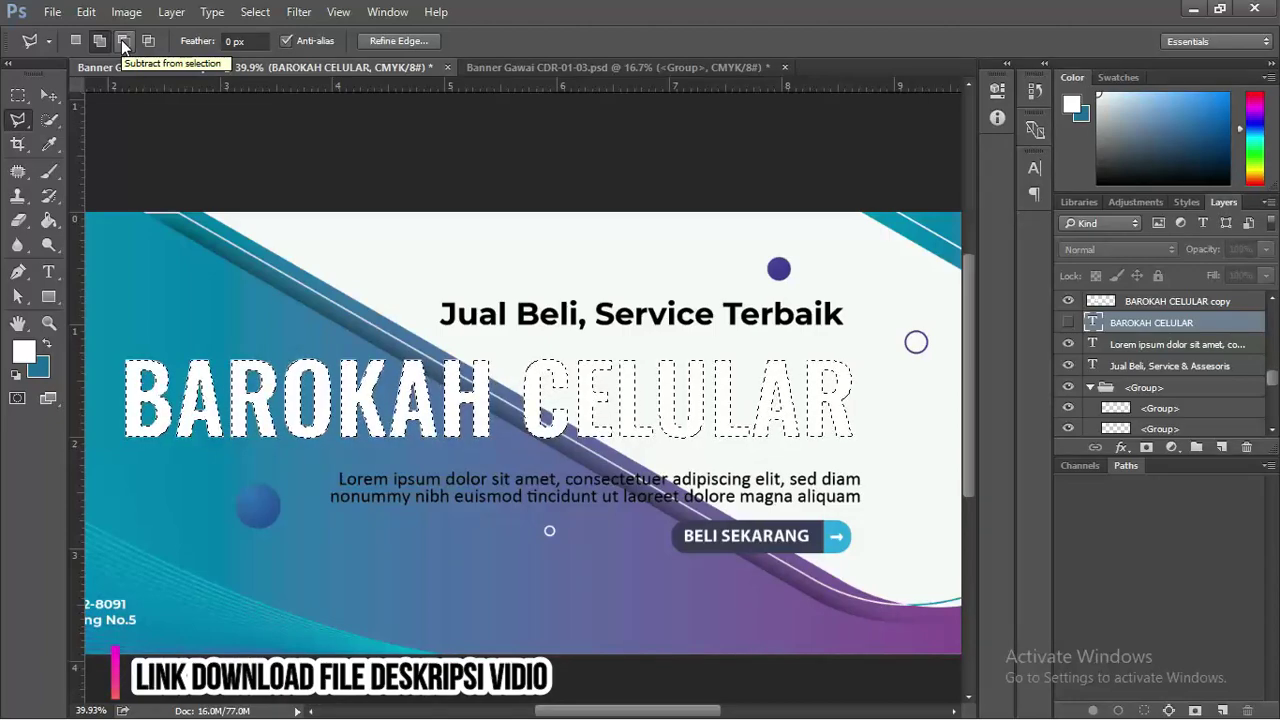
{"action": "left_click", "coordinate": [123, 40]}
{"action": "left_click_drag", "start_coordinate": [485, 367], "coordinate": [462, 355]}
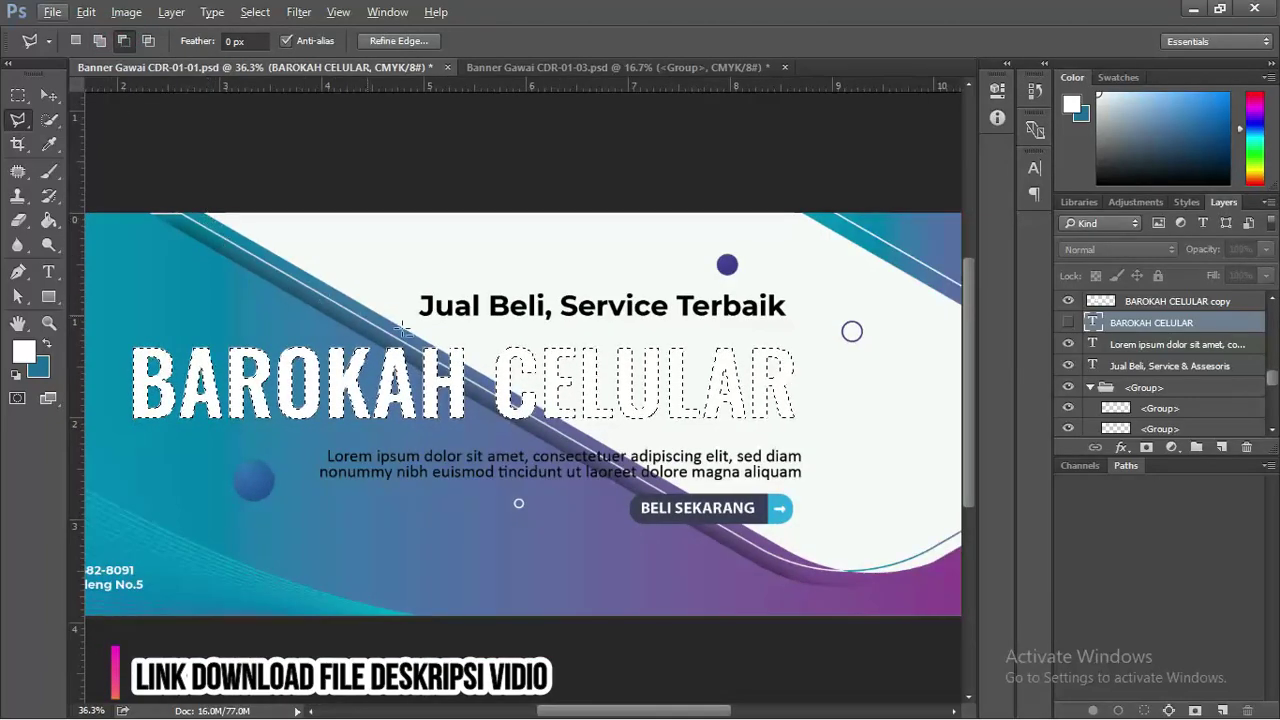
{"action": "scroll", "coordinate": [462, 355], "scroll_direction": "up", "scroll_amount": 1}
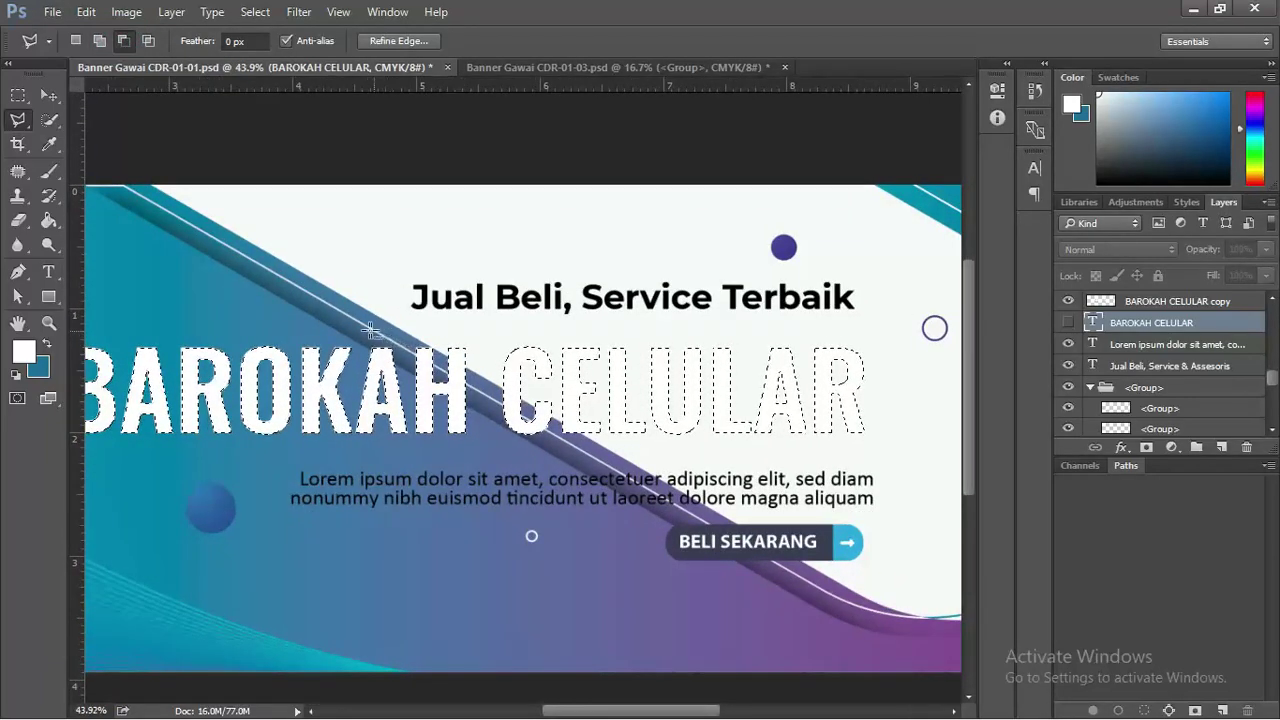
{"action": "scroll", "coordinate": [336, 330], "scroll_direction": "up", "scroll_amount": 2}
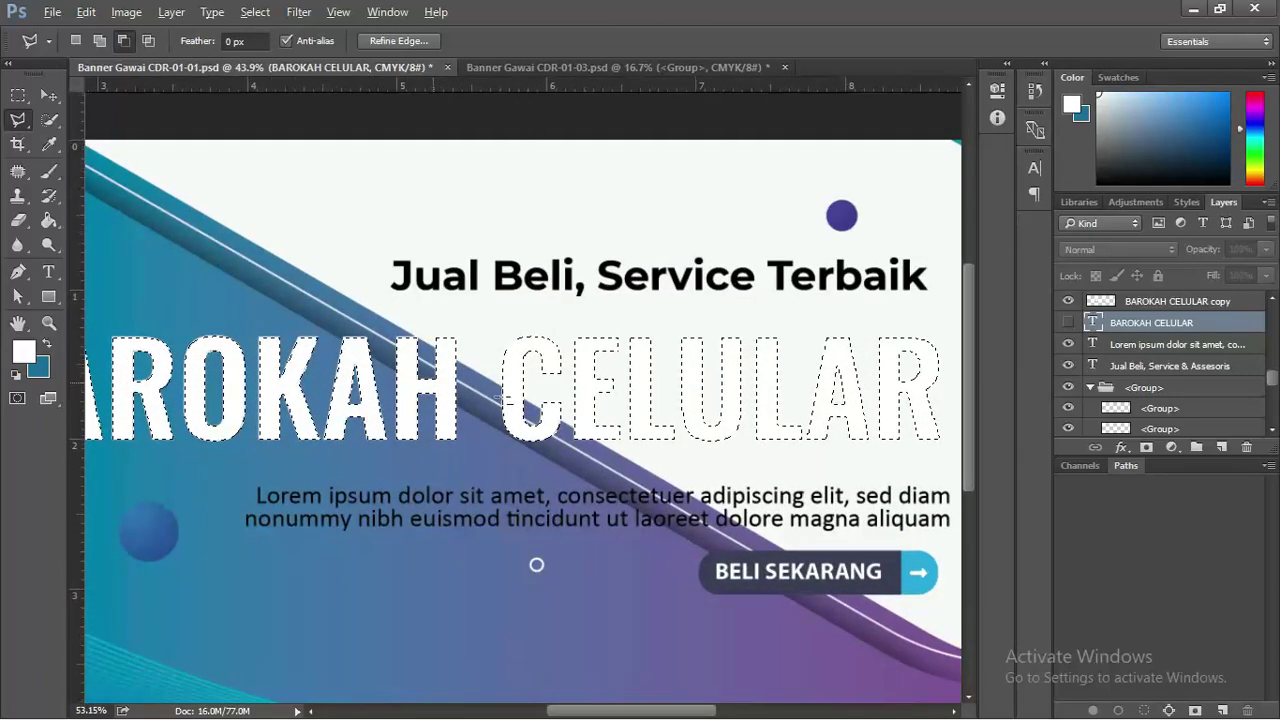
{"action": "left_click", "coordinate": [278, 303]}
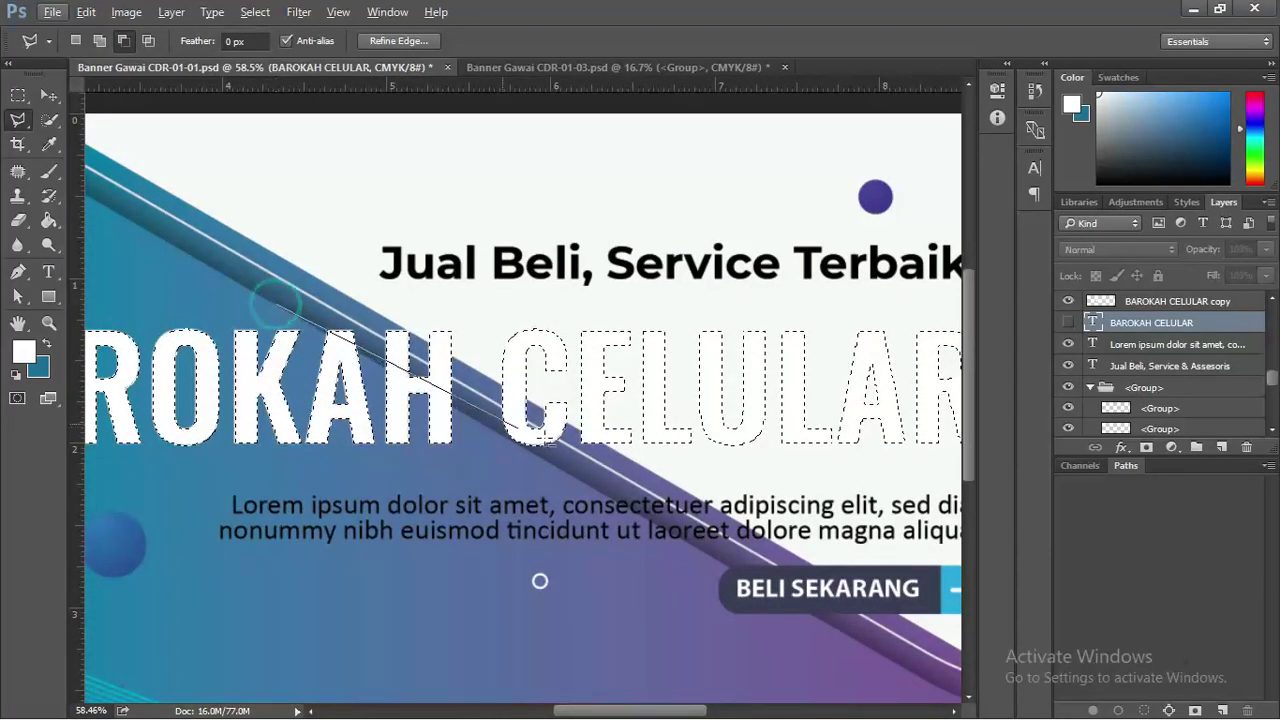
{"action": "left_click", "coordinate": [580, 483]}
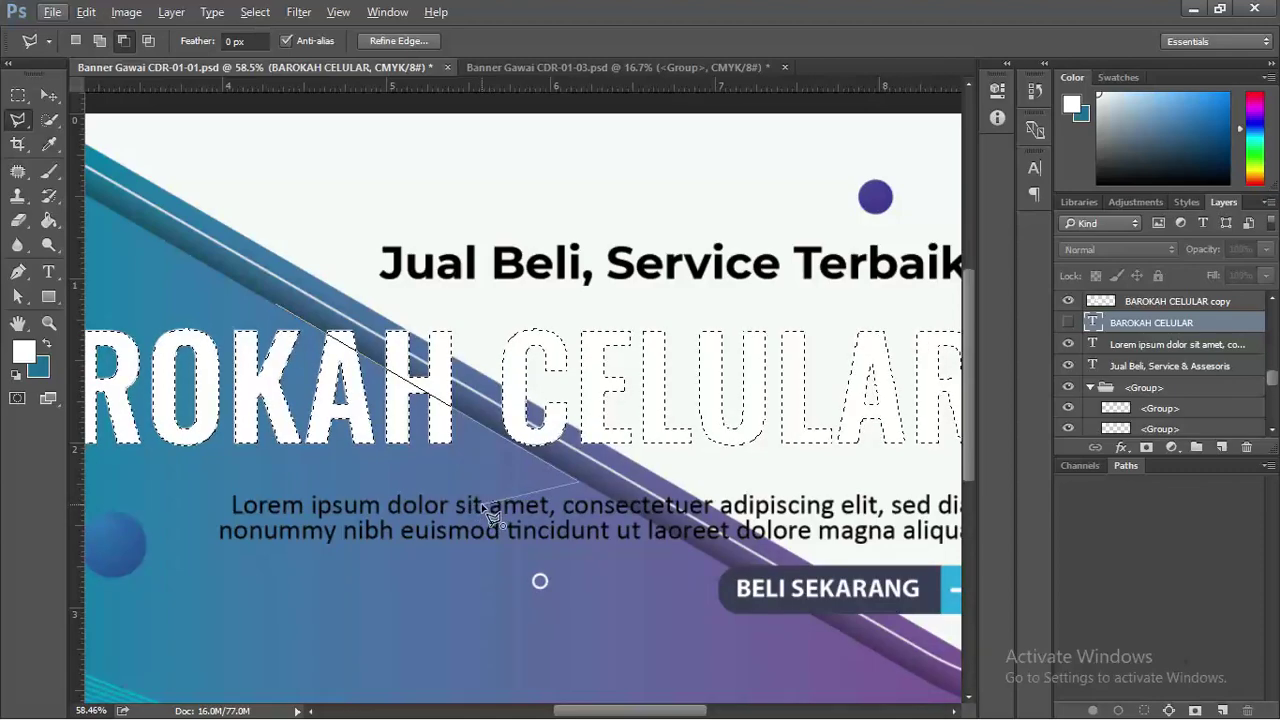
{"action": "scroll", "coordinate": [490, 510], "scroll_direction": "down", "scroll_amount": 3}
{"action": "scroll", "coordinate": [429, 509], "scroll_direction": "up", "scroll_amount": 2}
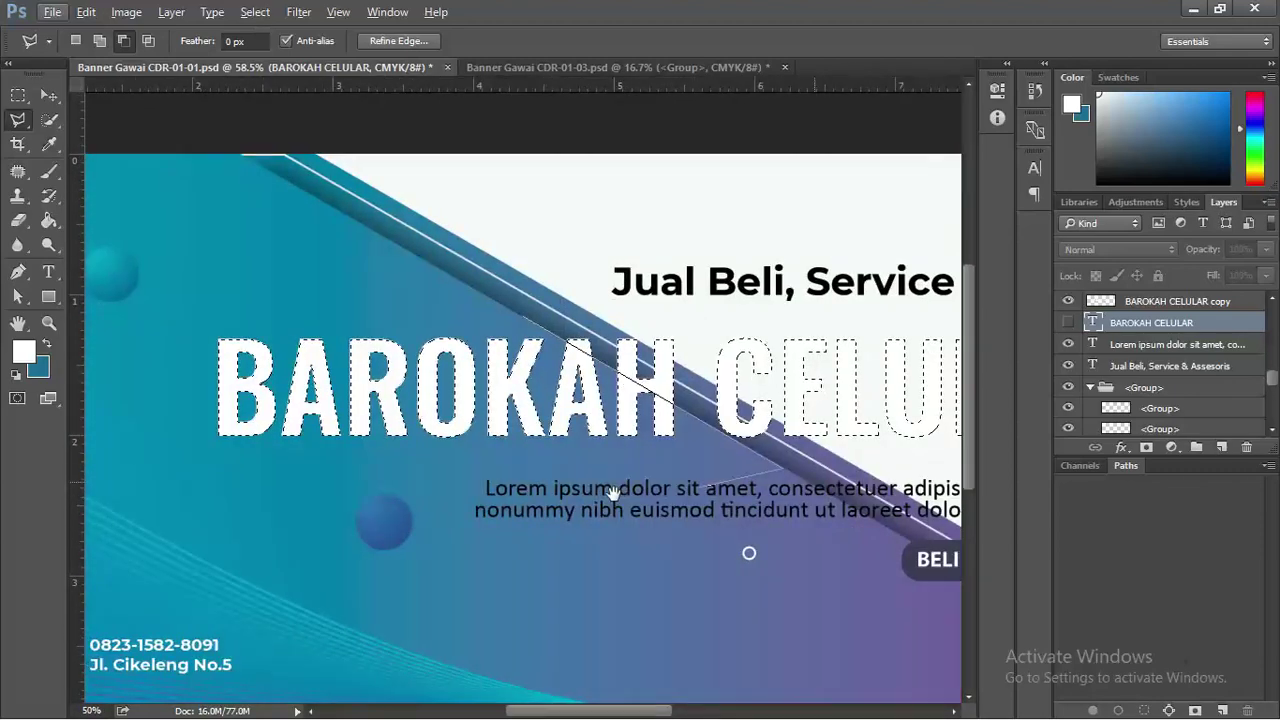
{"action": "left_click", "coordinate": [250, 516]}
{"action": "left_click", "coordinate": [165, 420]}
{"action": "left_click", "coordinate": [171, 321]}
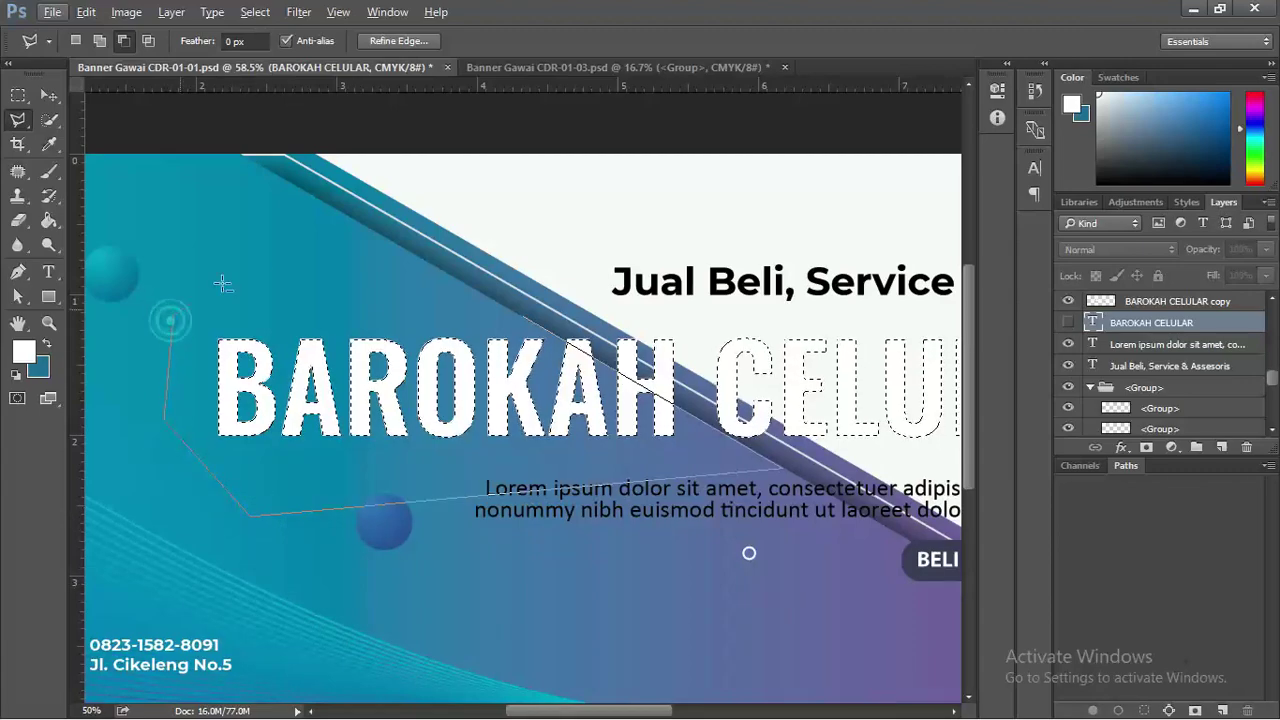
{"action": "left_click", "coordinate": [515, 308]}
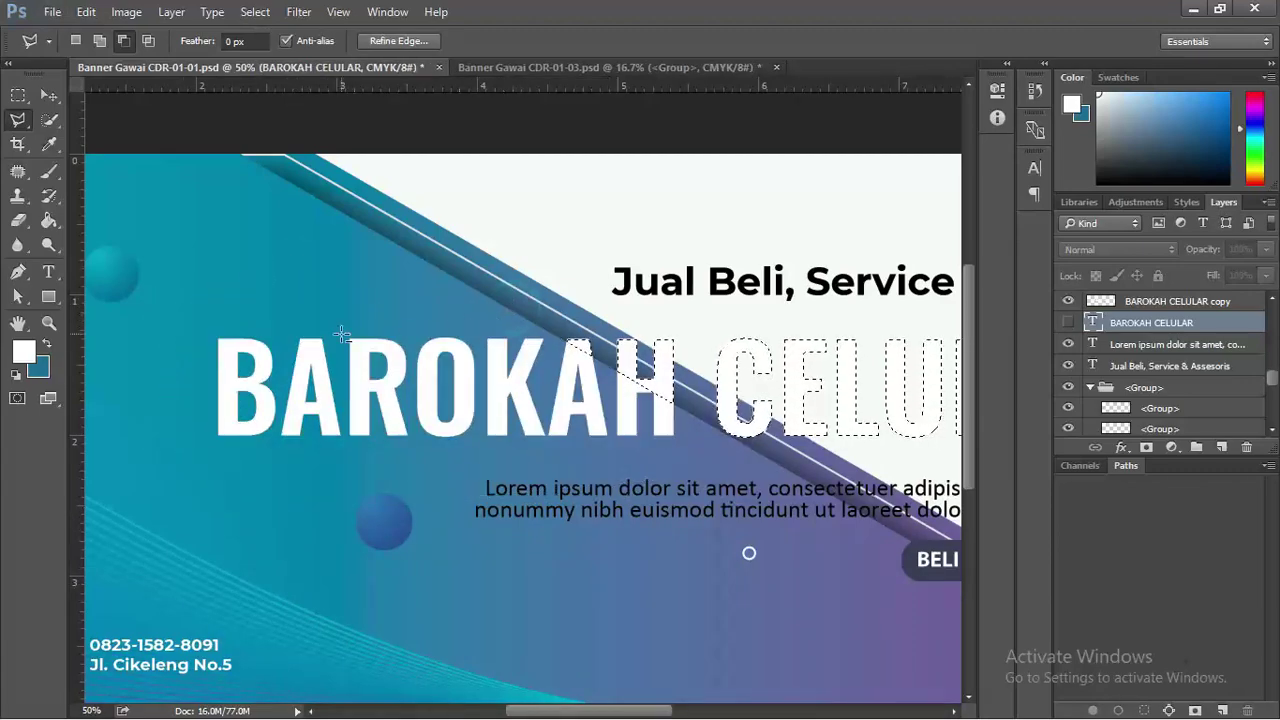
Copy the selected part of the lettering from the rasterized BAROKAH CELULAR layer onto a new layer.
{"action": "scroll", "coordinate": [342, 334], "scroll_direction": "down", "scroll_amount": 2}
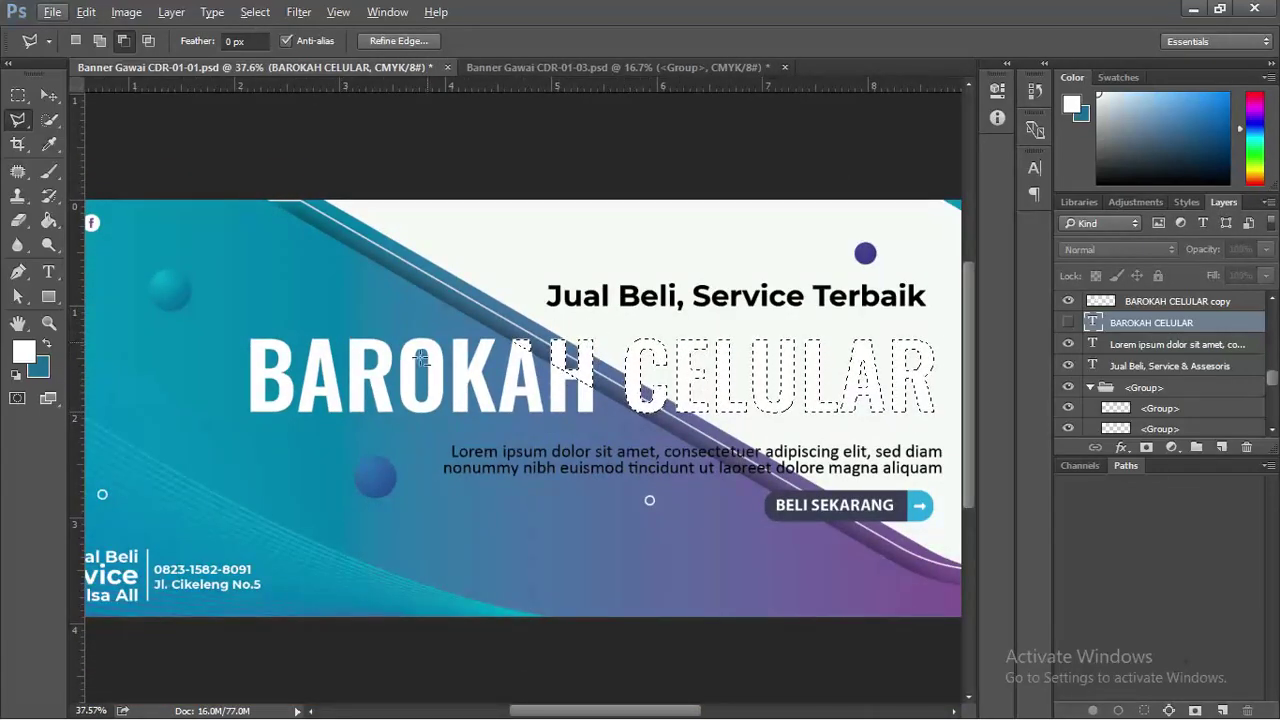
{"action": "mouse_move", "coordinate": [664, 345]}
{"action": "left_mouse_down"}
{"action": "mouse_move", "coordinate": [493, 345]}
{"action": "mouse_move", "coordinate": [519, 355]}
{"action": "left_mouse_up"}
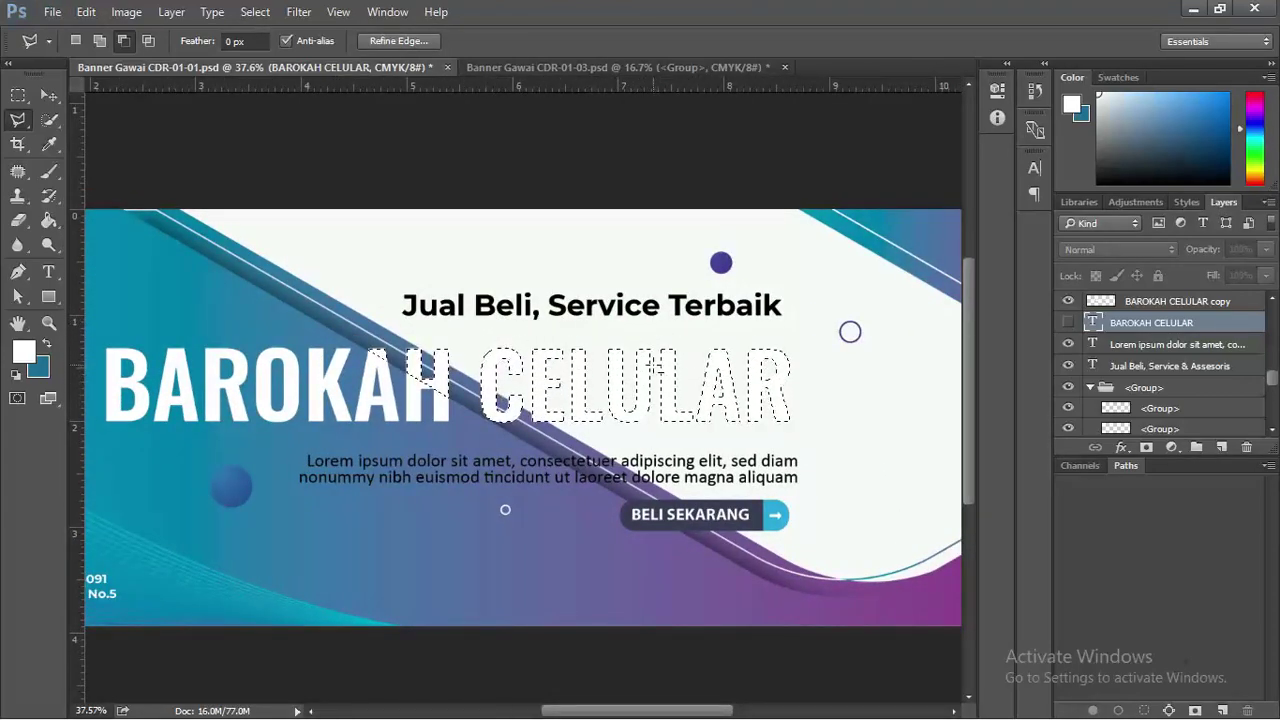
{"action": "left_click", "coordinate": [1157, 305]}
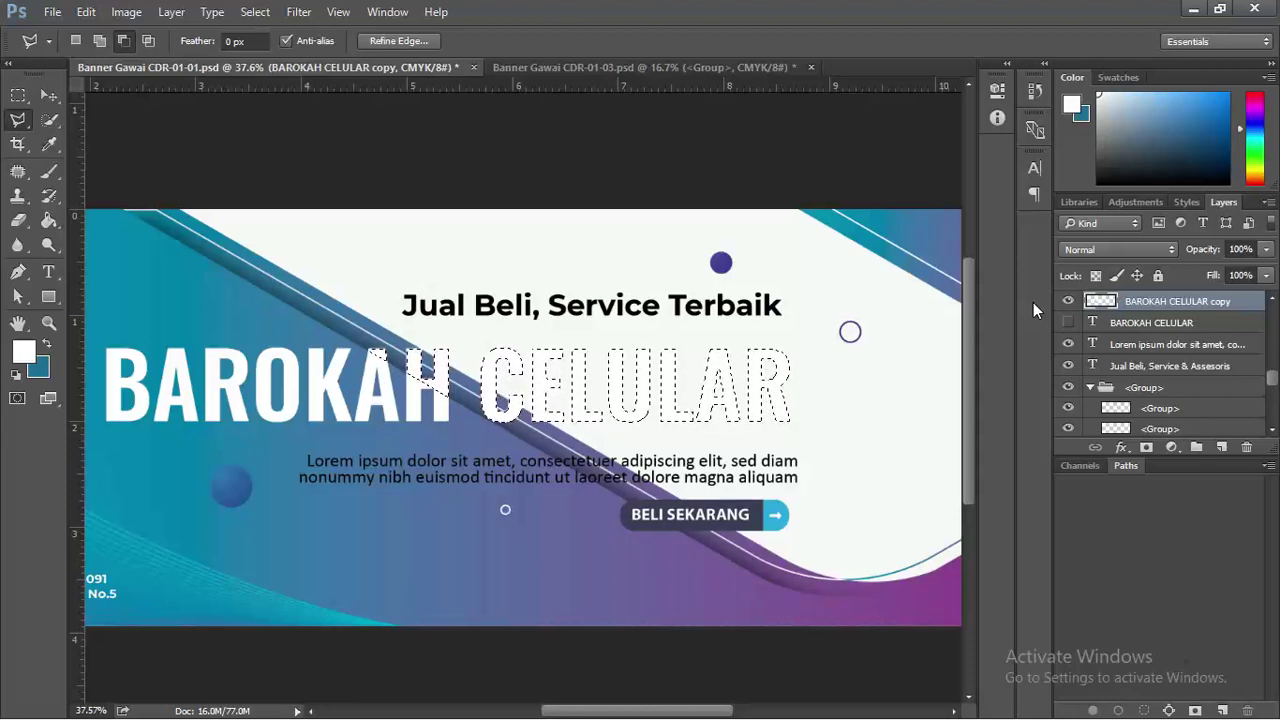
{"action": "key", "text": "ctrl+j"}
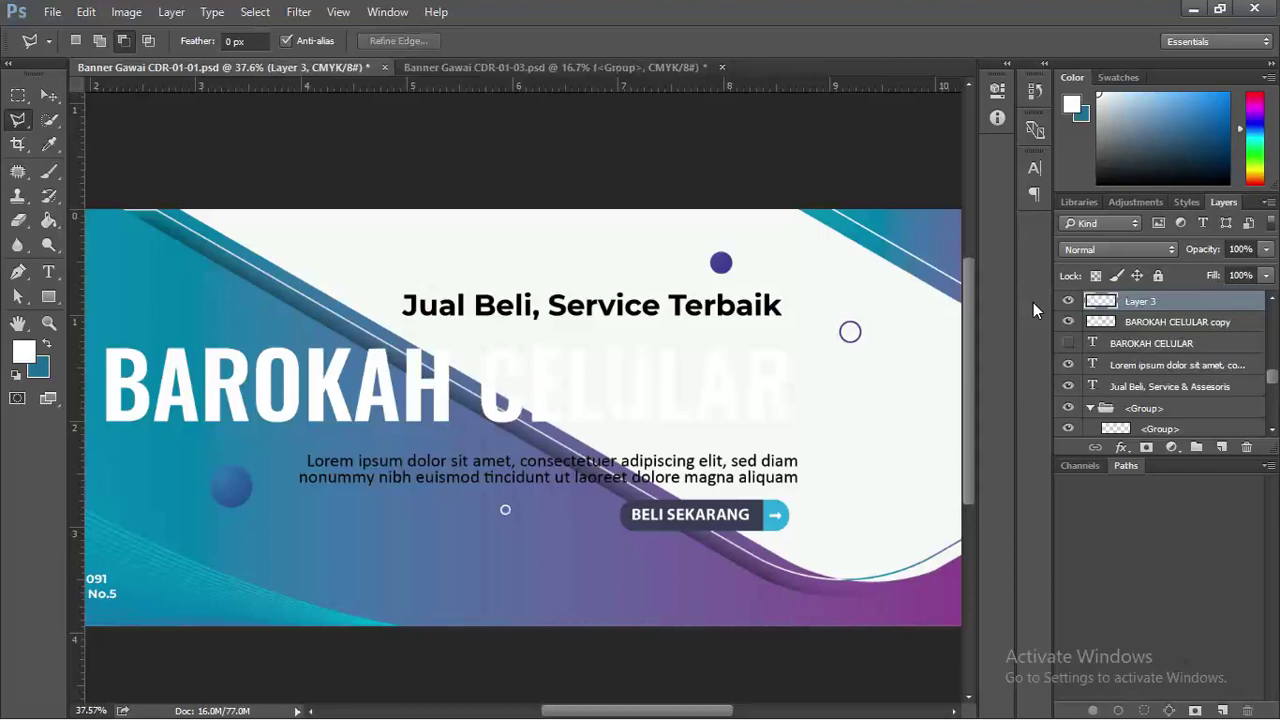
Try moving the split headline lettering to check that its pieces are separate, and undo the changes.
{"action": "left_click", "coordinate": [50, 93]}
{"action": "key", "text": "Delete"}
{"action": "left_click_drag", "start_coordinate": [385, 452], "coordinate": [345, 482]}
{"action": "key", "text": "ctrl+z"}
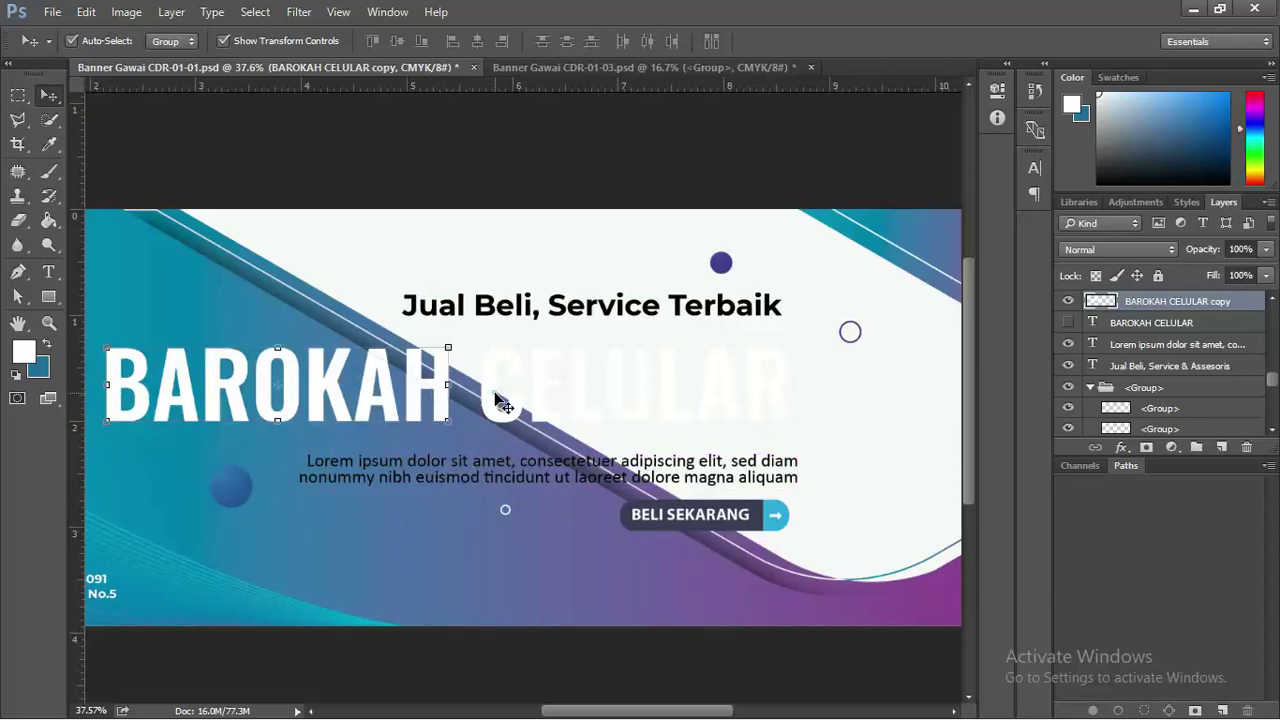
{"action": "key", "text": "ctrl+alt+z"}
{"action": "left_click_drag", "start_coordinate": [503, 403], "coordinate": [520, 366]}
{"action": "key", "text": "ctrl+z"}
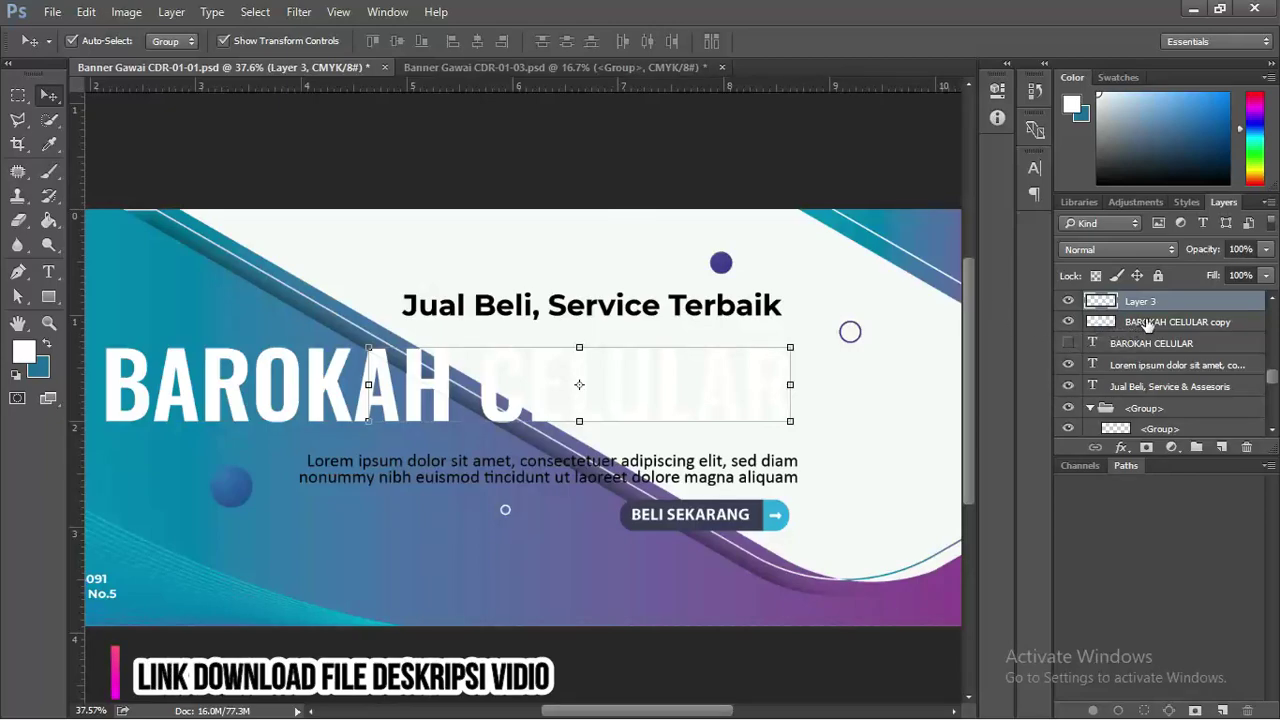
{"action": "scroll", "coordinate": [850, 337], "scroll_direction": "down", "scroll_amount": 2}
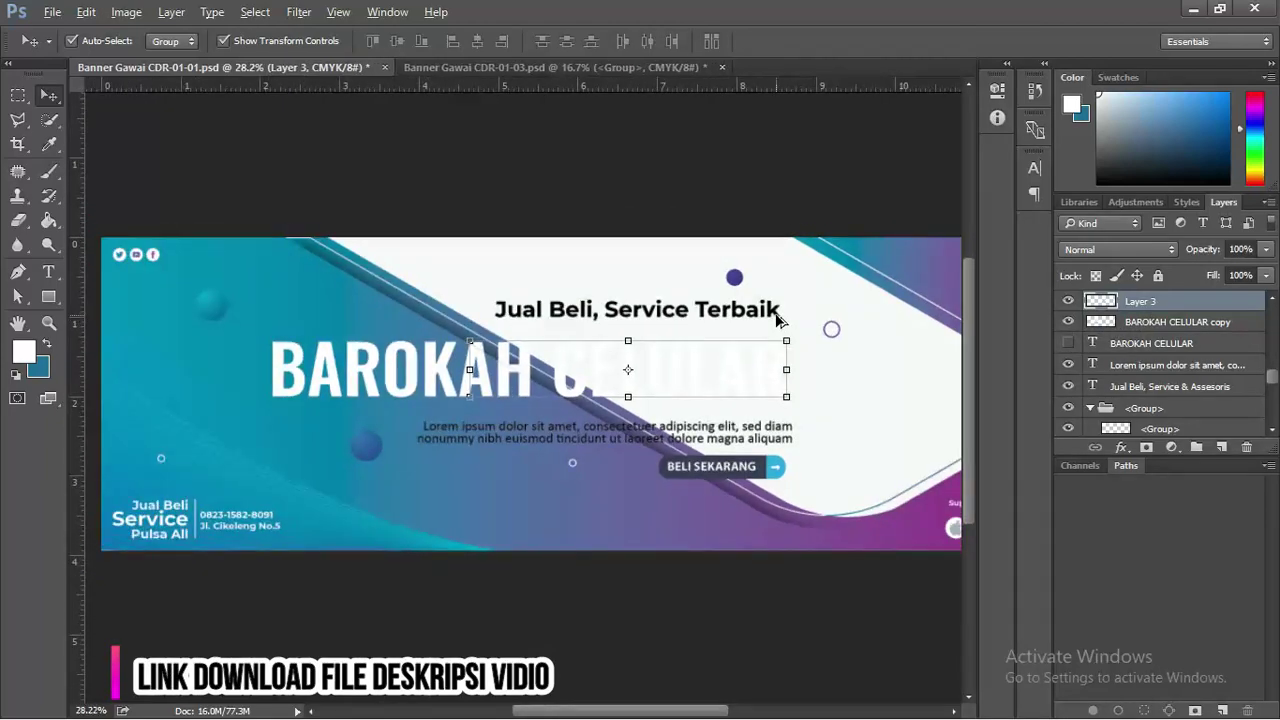
{"action": "left_click", "coordinate": [660, 524]}
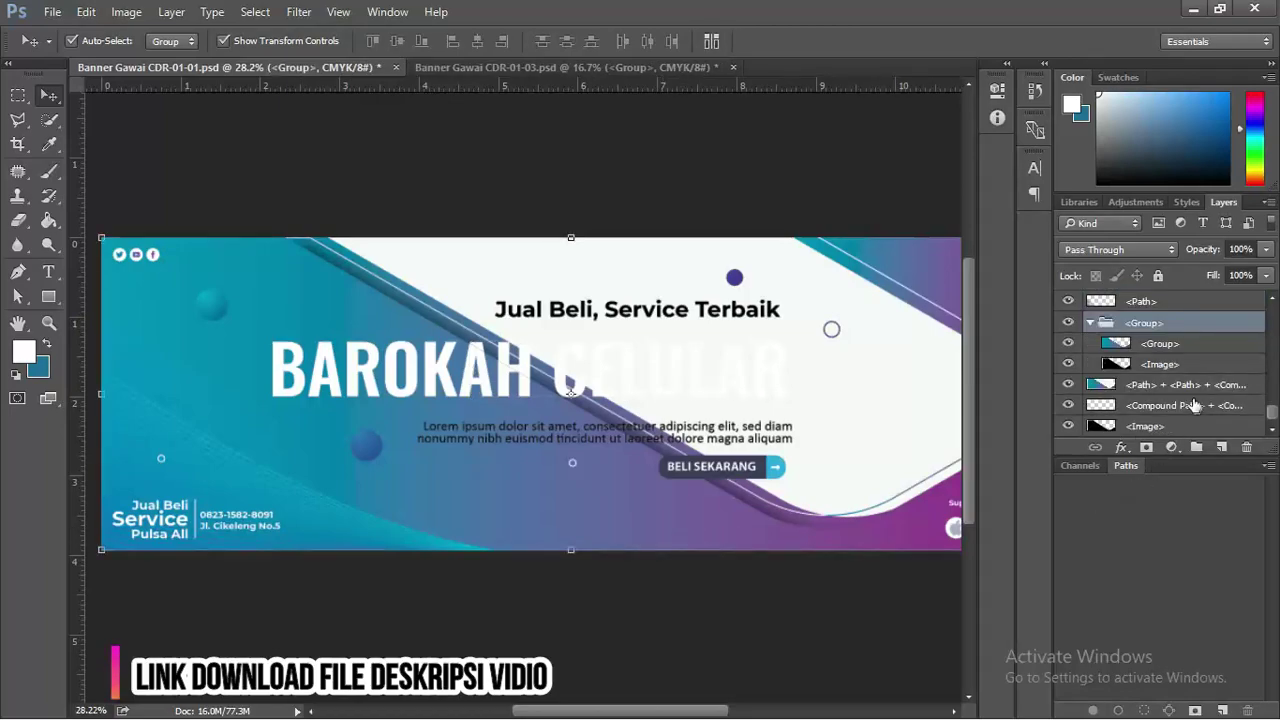
{"action": "left_click", "coordinate": [1145, 340]}
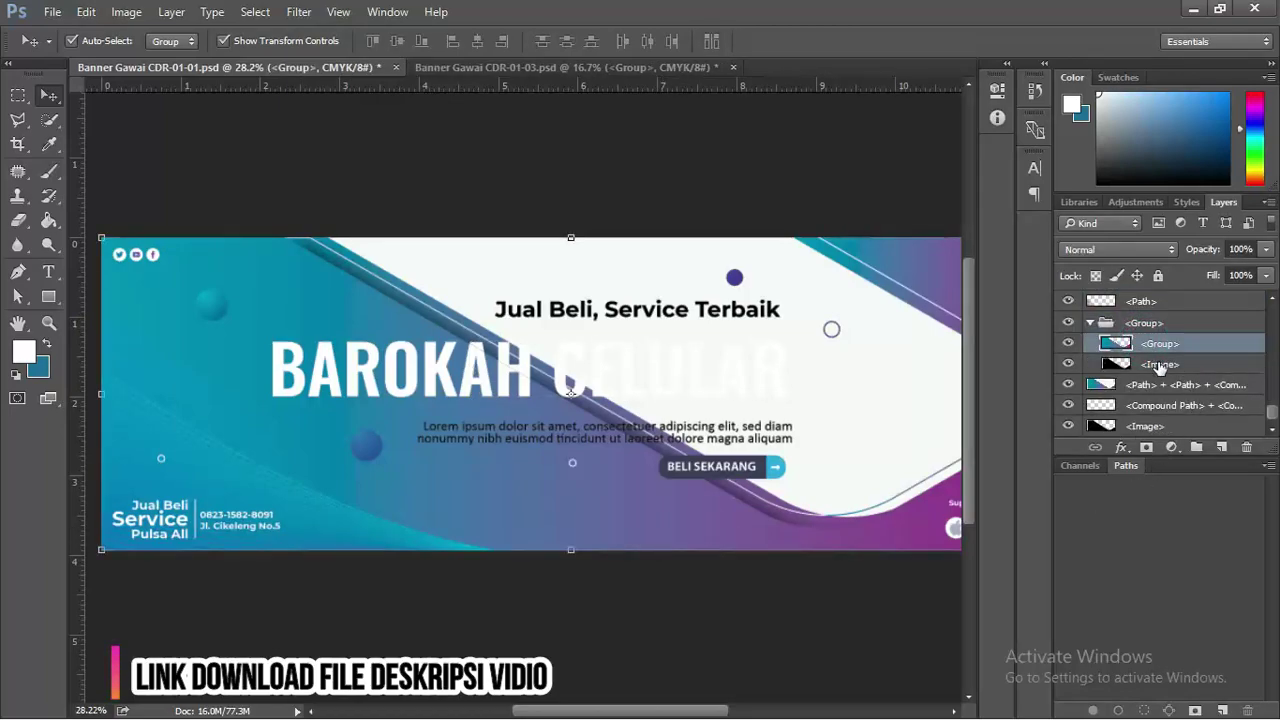
{"action": "scroll", "coordinate": [1160, 367], "scroll_direction": "up", "scroll_amount": 1}
Add a Gradient Overlay to the separated lettering layer on the white side of the headline.
{"action": "left_click", "coordinate": [597, 375]}
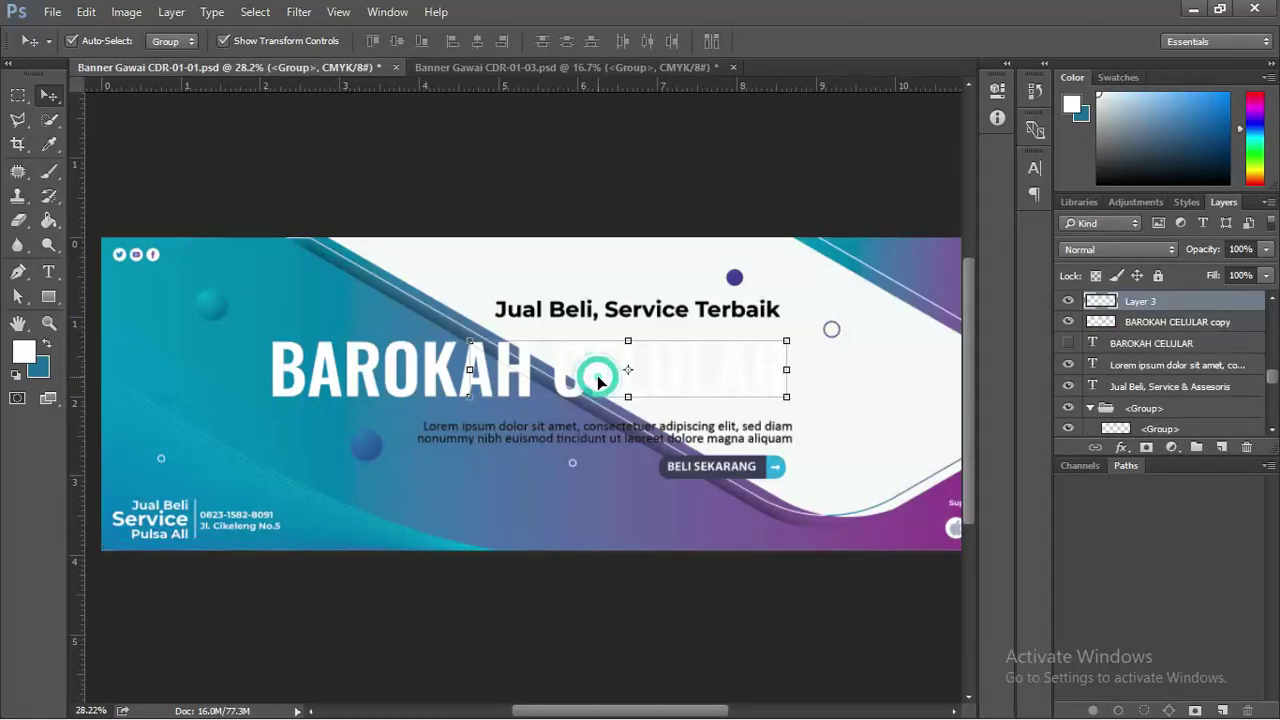
{"action": "scroll", "coordinate": [1128, 346], "scroll_direction": "up", "scroll_amount": 1}
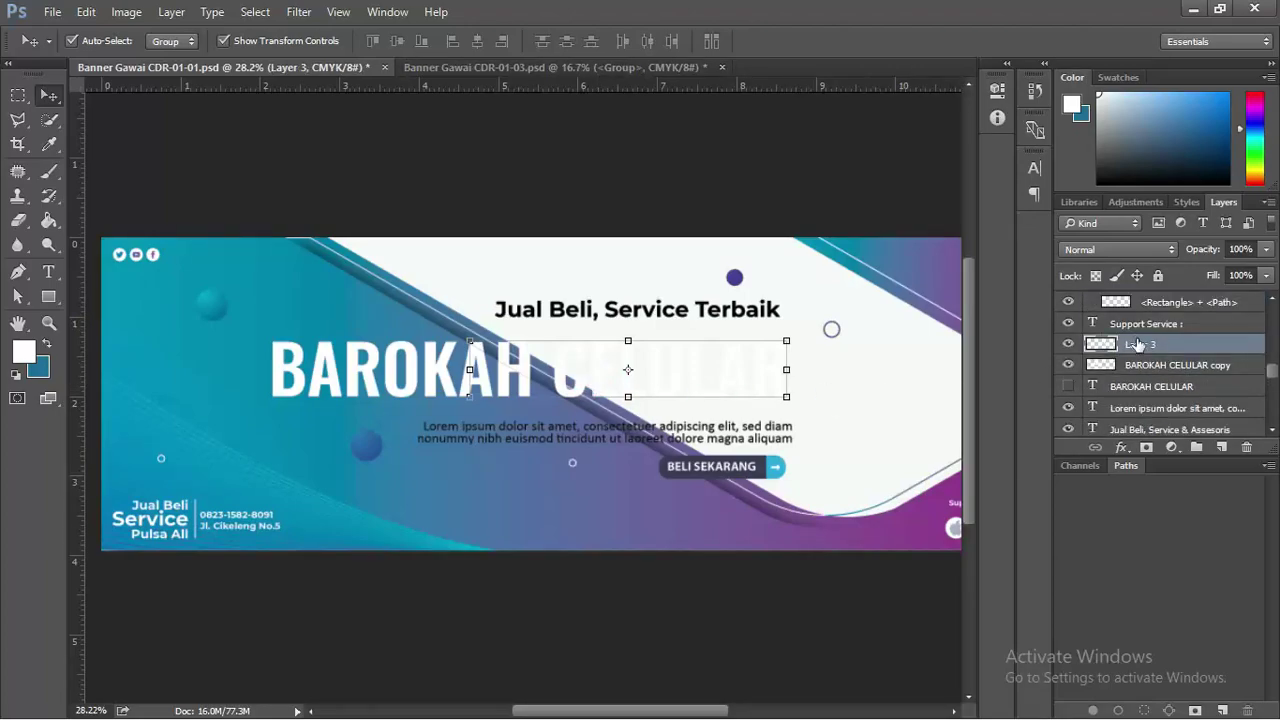
{"action": "right_click", "coordinate": [1183, 352]}
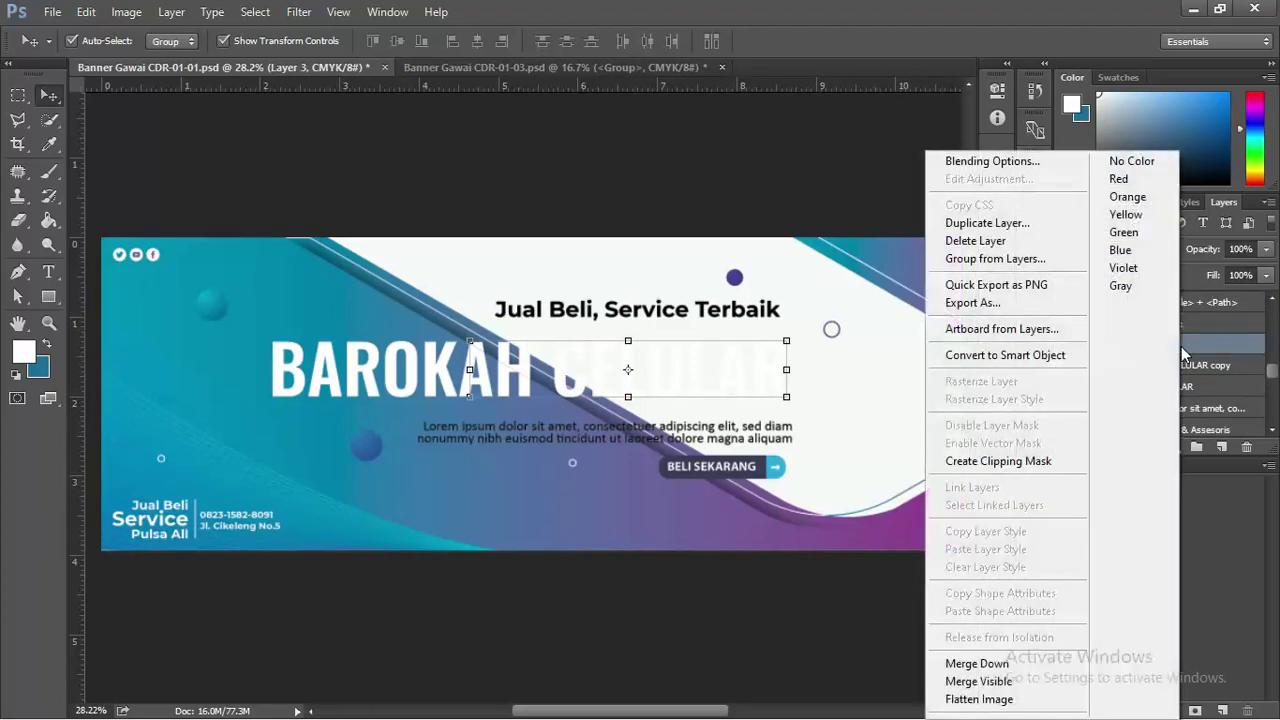
{"action": "left_click", "coordinate": [1001, 161]}
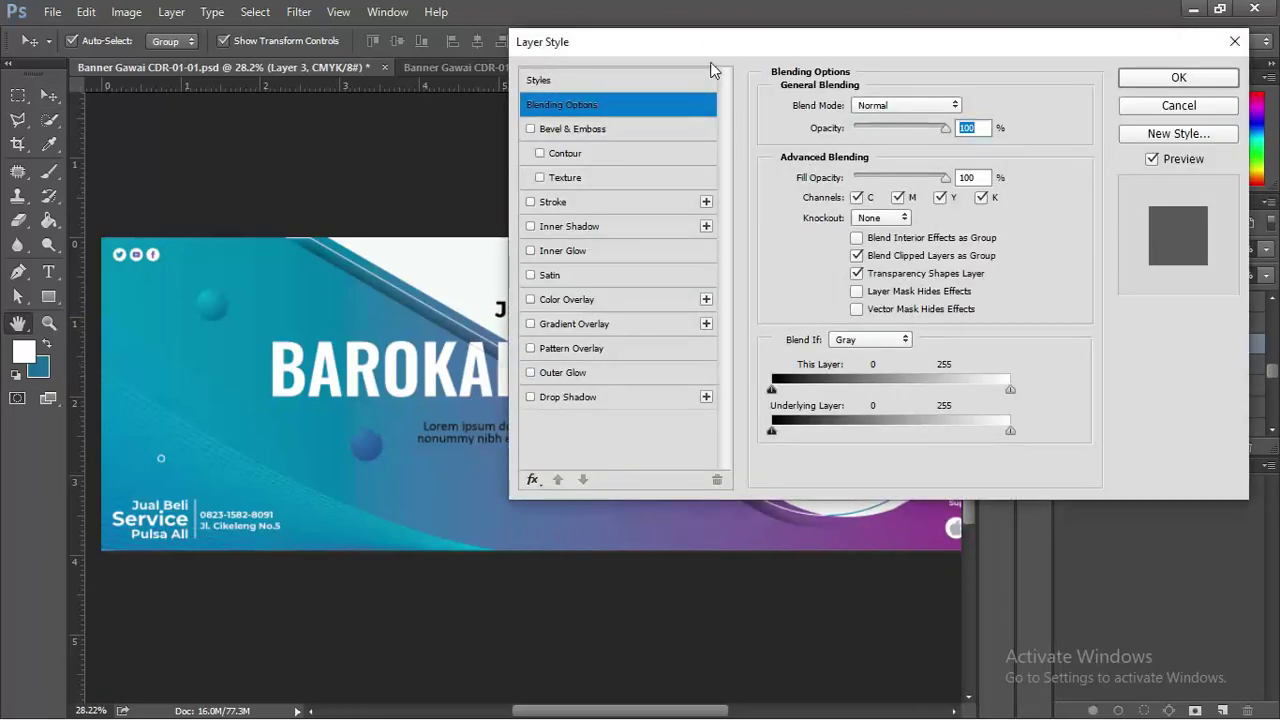
{"action": "left_click", "coordinate": [717, 43]}
{"action": "left_click_drag", "start_coordinate": [722, 44], "coordinate": [941, 45]}
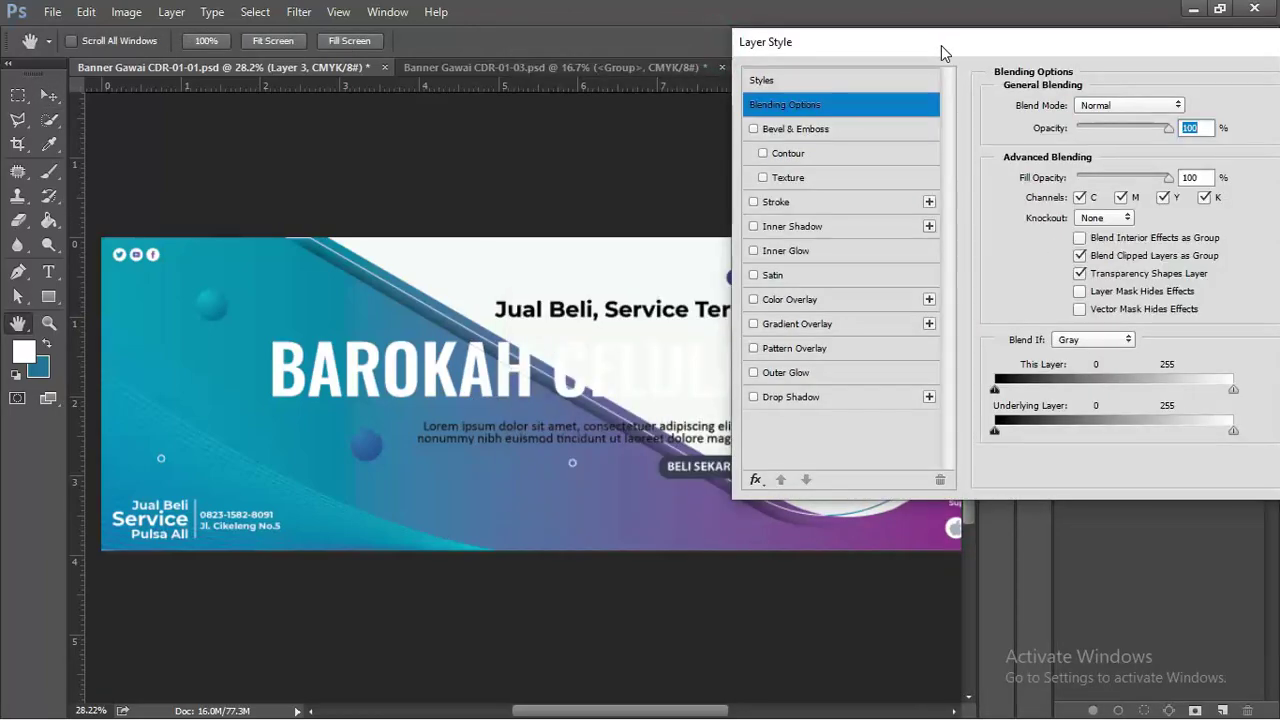
{"action": "left_click", "coordinate": [754, 324]}
{"action": "left_click", "coordinate": [882, 325]}
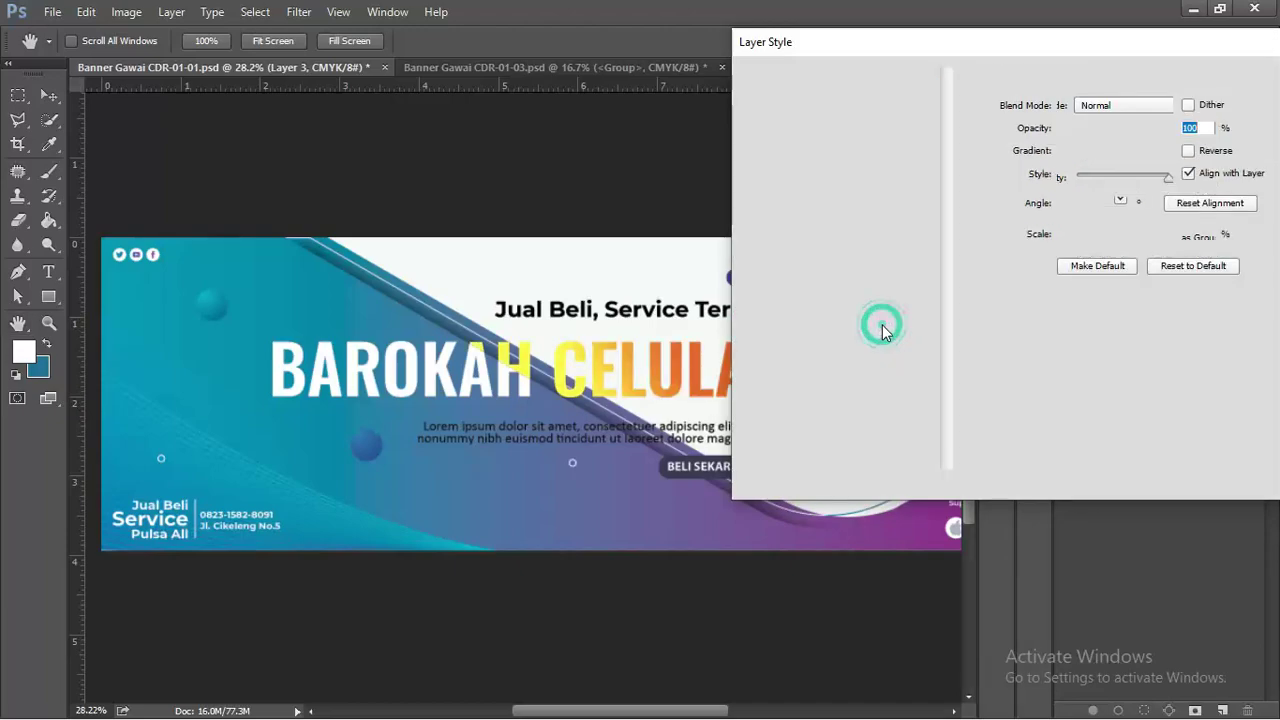
{"action": "left_click_drag", "start_coordinate": [988, 45], "coordinate": [1098, 42]}
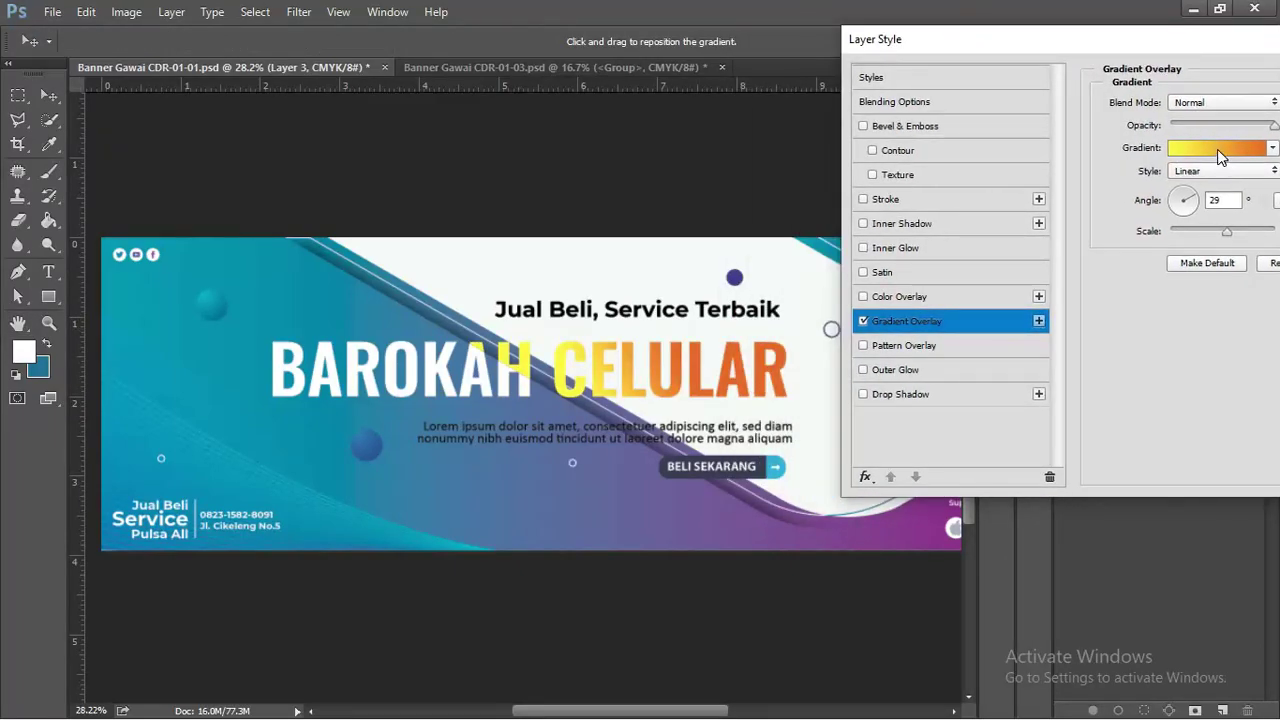
Recolour the overlay gradient to run from teal to purple, sampling both end colours from the banner background, and apply the layer style.
{"action": "left_click", "coordinate": [1219, 149]}
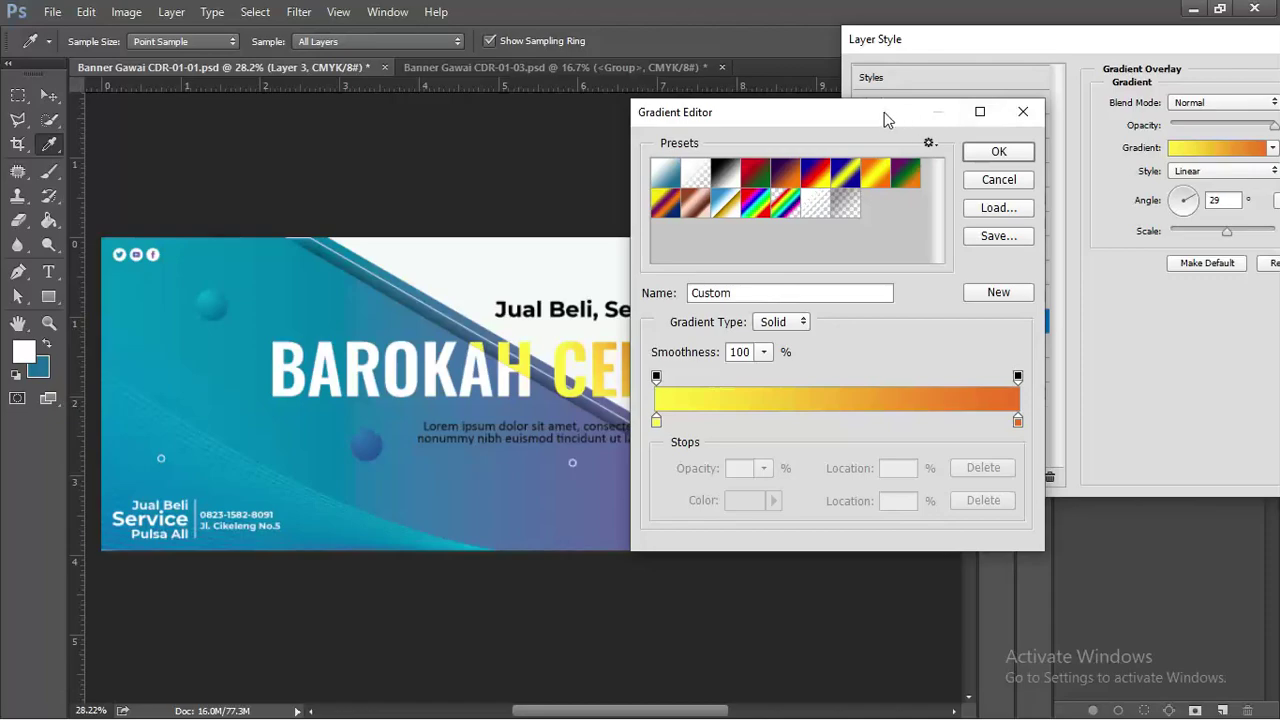
{"action": "left_click_drag", "start_coordinate": [874, 118], "coordinate": [967, 40]}
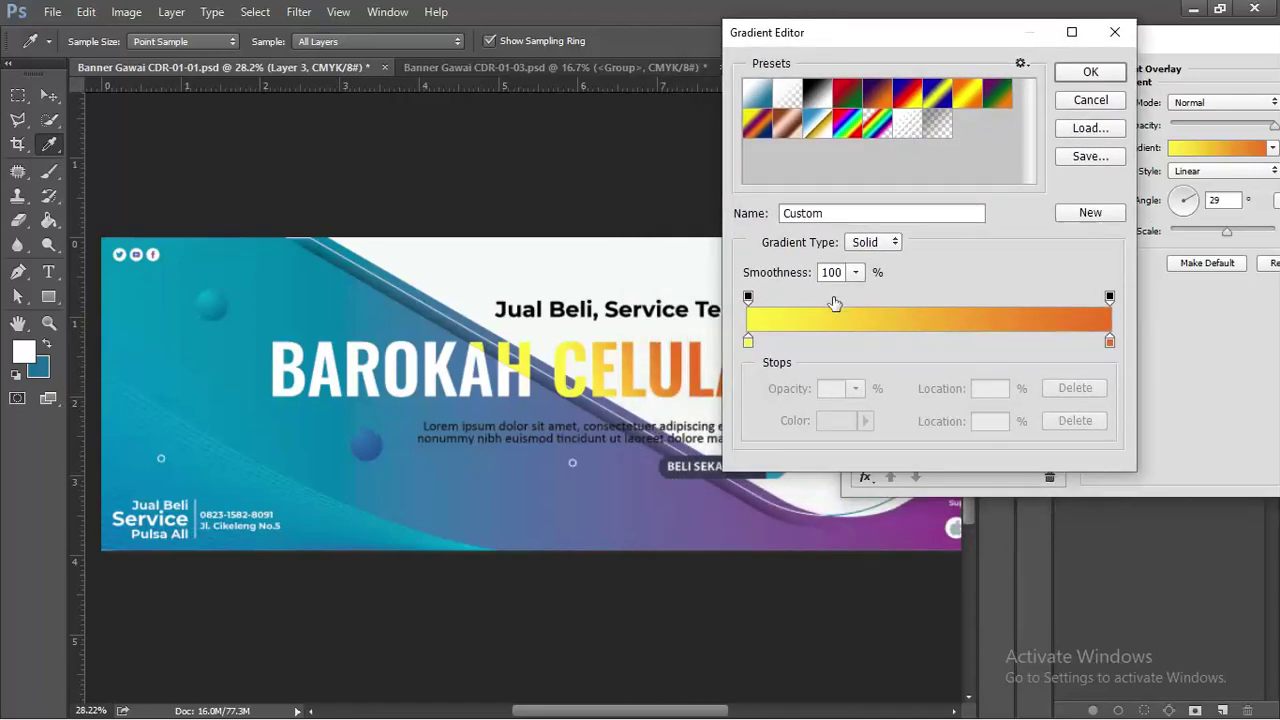
{"action": "left_click", "coordinate": [748, 343]}
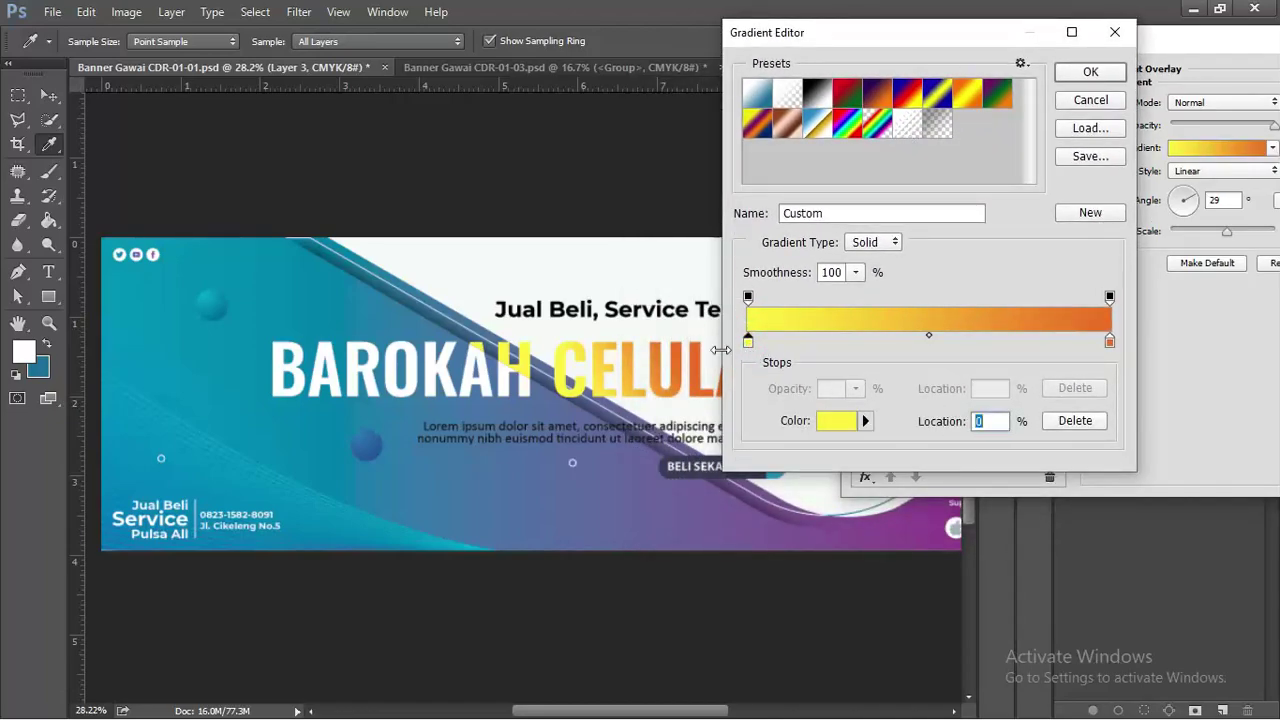
{"action": "left_click", "coordinate": [128, 303]}
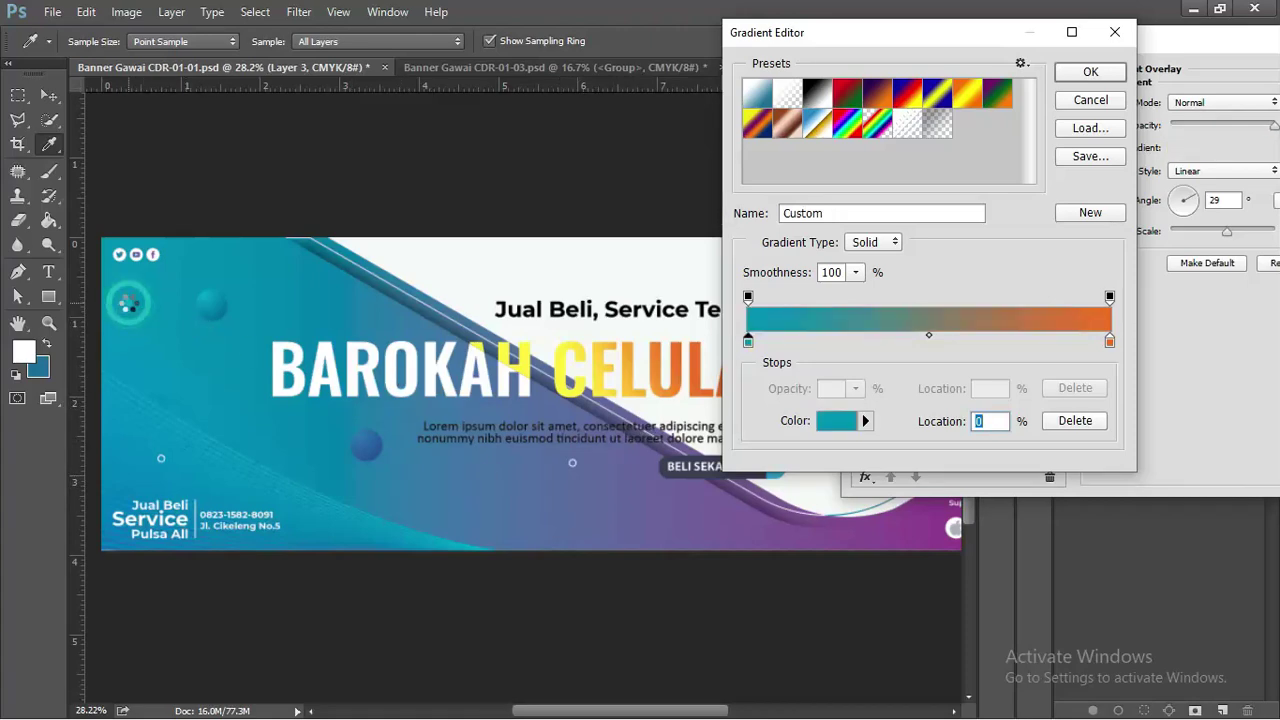
{"action": "left_click", "coordinate": [1110, 342]}
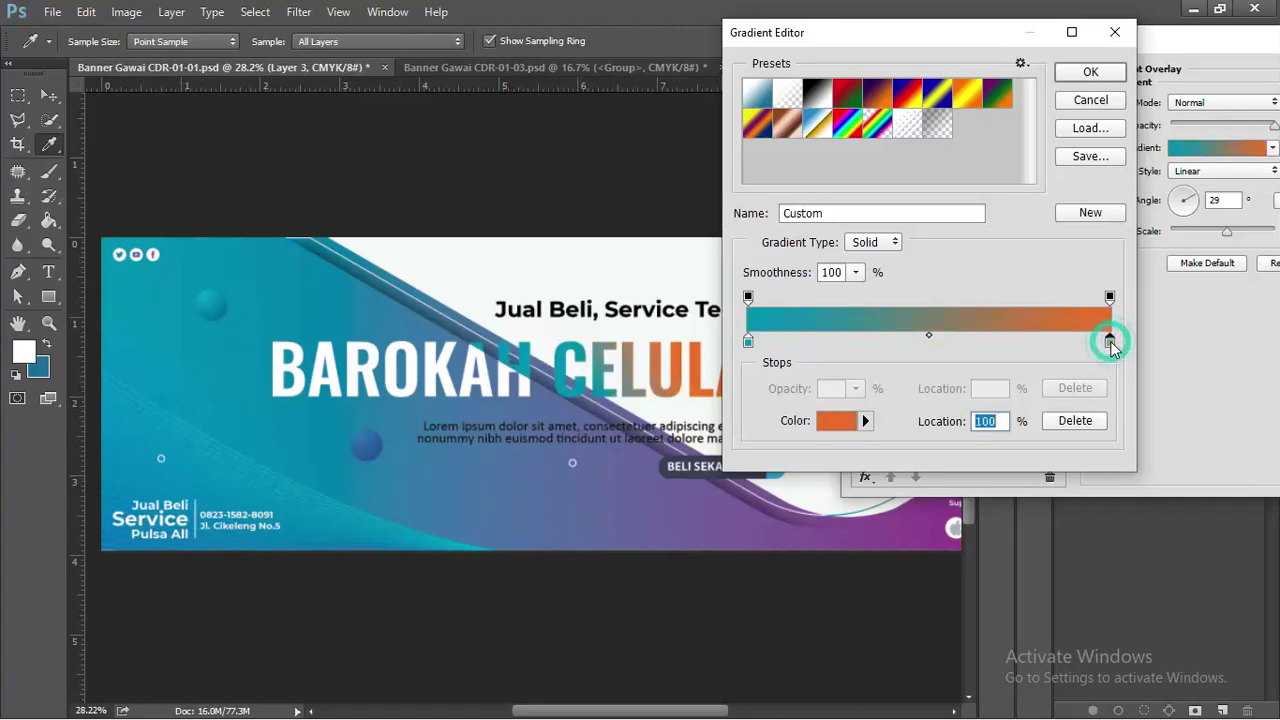
{"action": "left_click", "coordinate": [919, 537]}
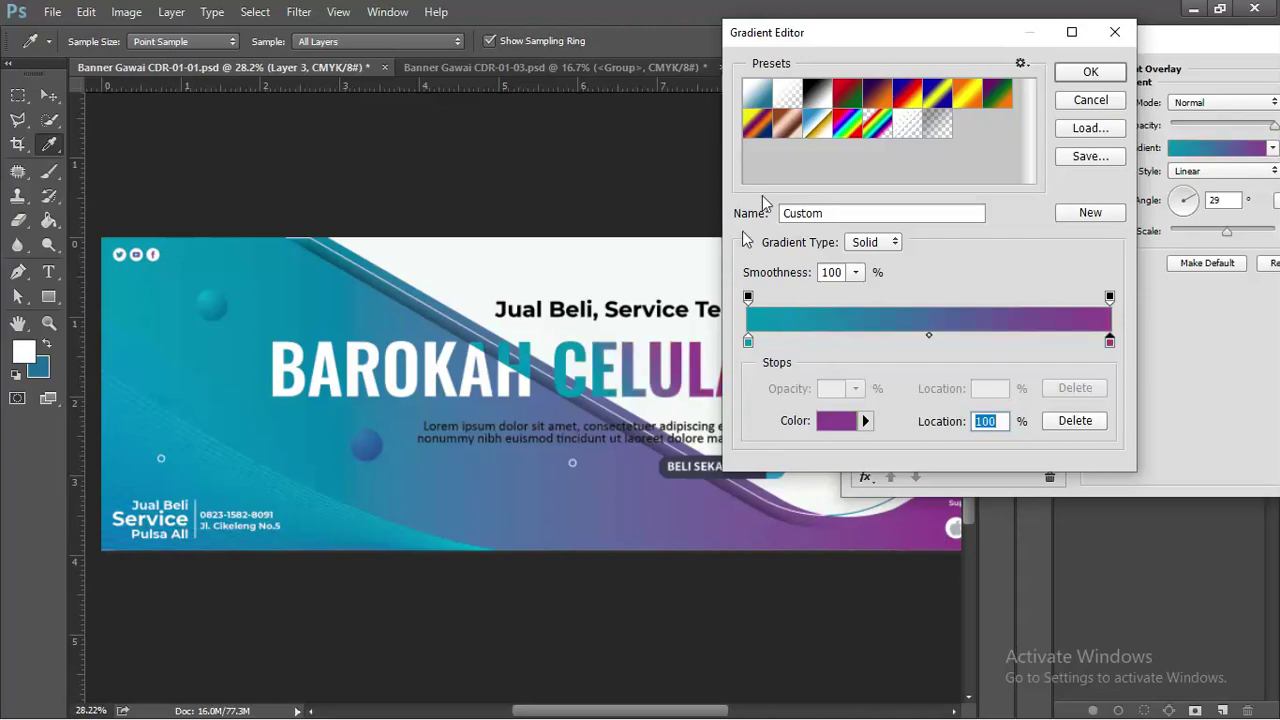
{"action": "left_click_drag", "start_coordinate": [912, 44], "coordinate": [750, 44]}
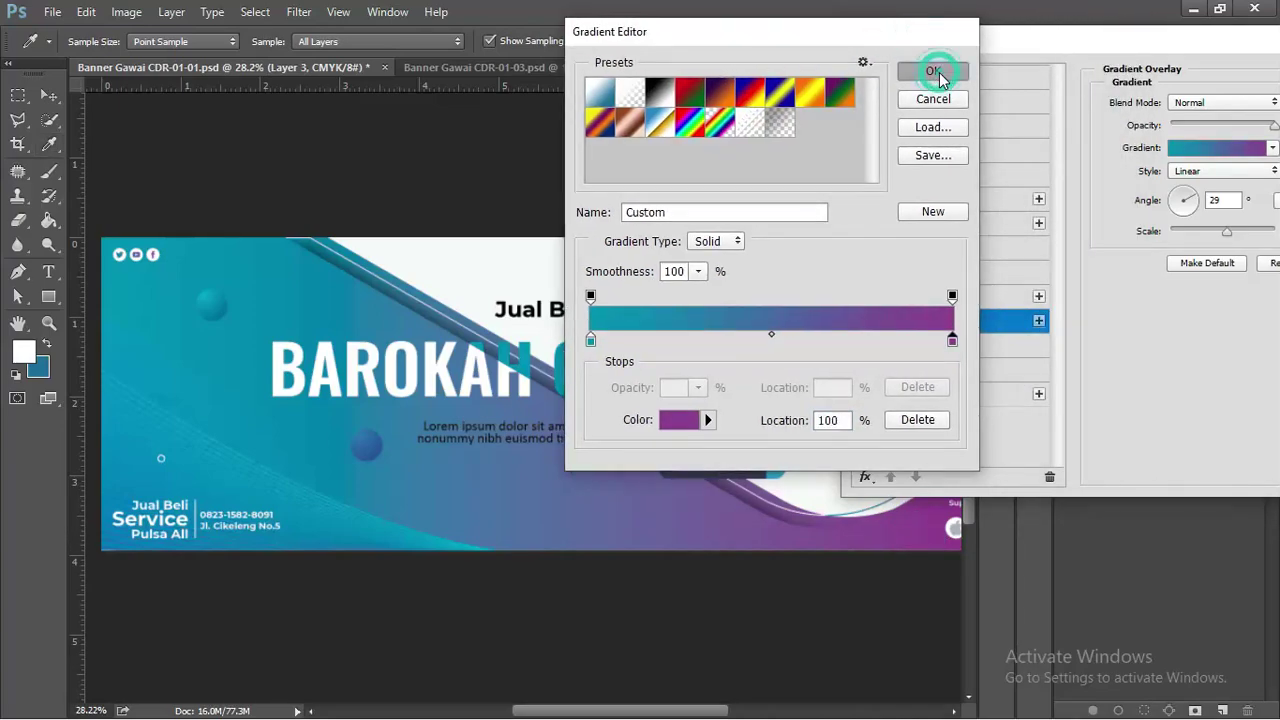
{"action": "left_click", "coordinate": [943, 67]}
{"action": "left_click_drag", "start_coordinate": [958, 49], "coordinate": [551, 53]}
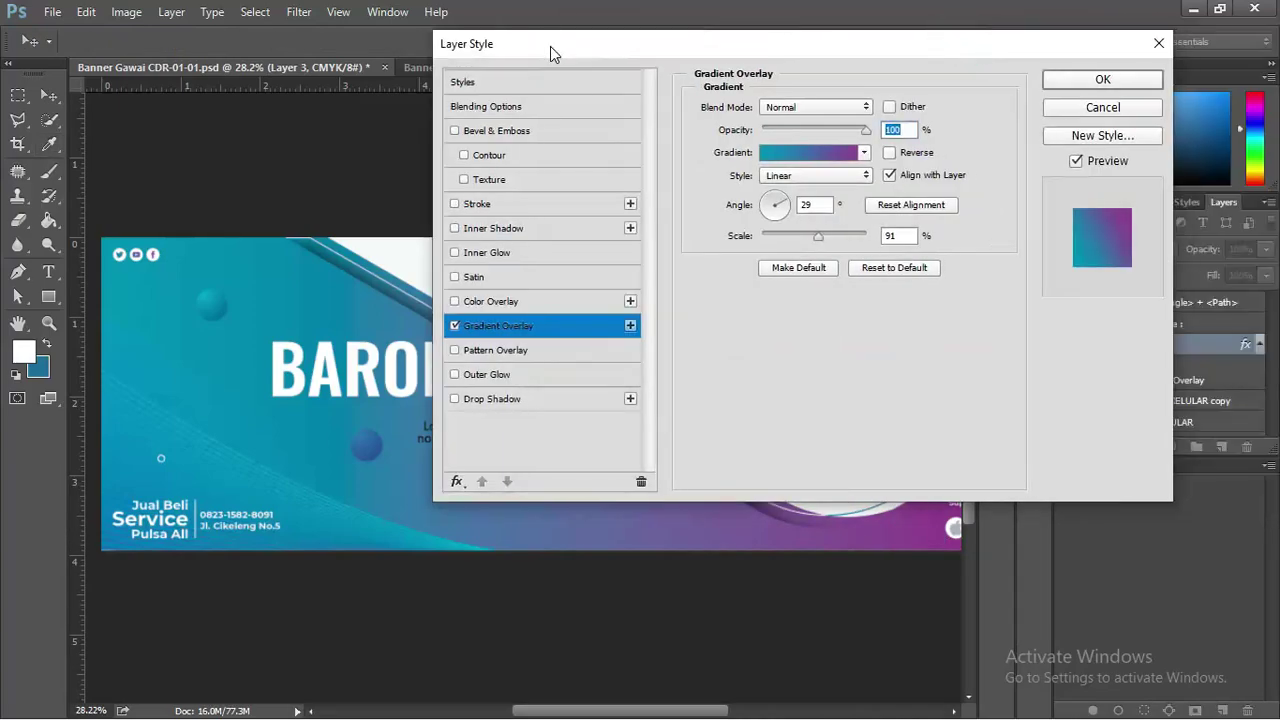
{"action": "left_click", "coordinate": [1103, 80]}
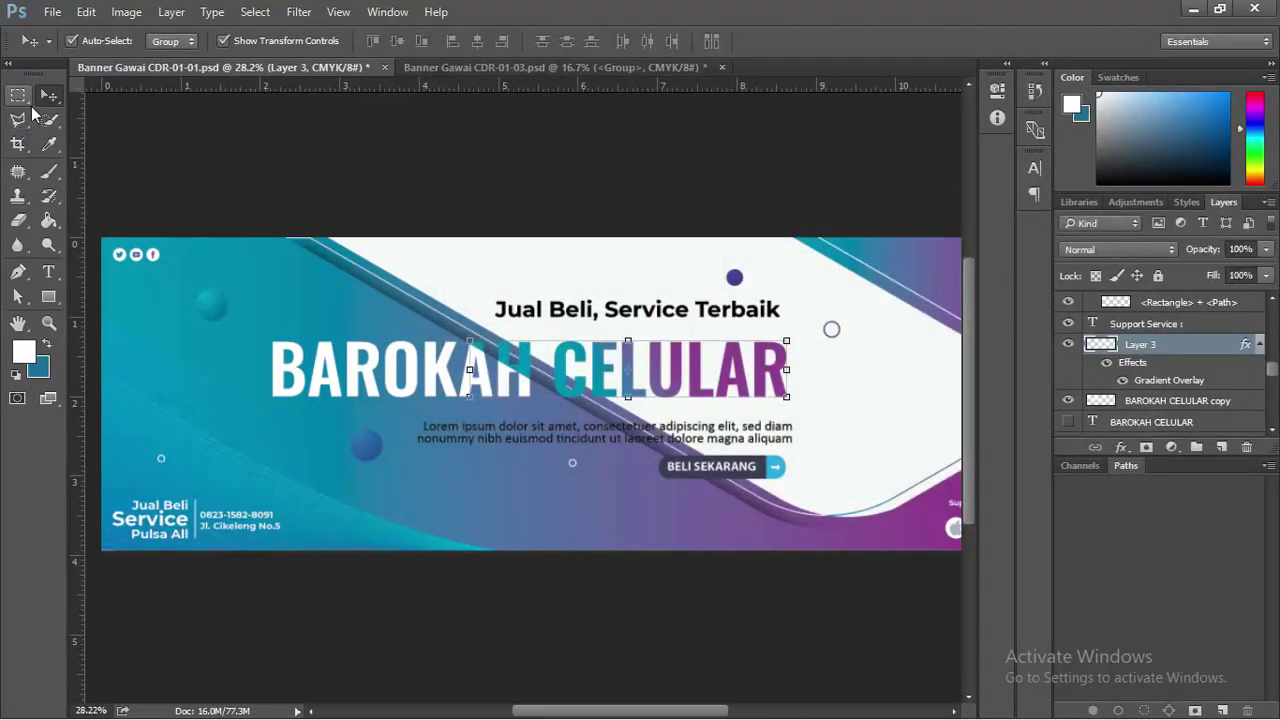
Examine the two-tone headline up close where it crosses the diagonal stripe, and review the whole banner with its contact block.
{"action": "left_click", "coordinate": [246, 148]}
{"action": "scroll", "coordinate": [566, 410], "scroll_direction": "up", "scroll_amount": 2}
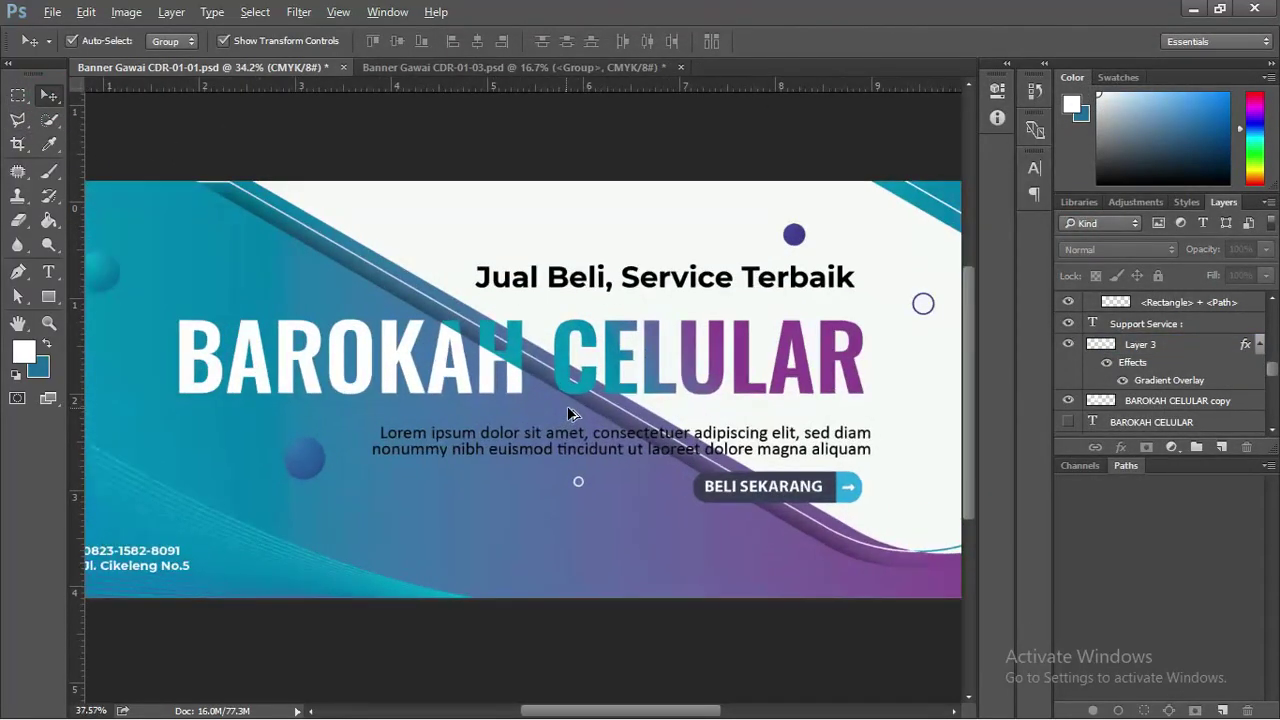
{"action": "scroll", "coordinate": [567, 412], "scroll_direction": "up", "scroll_amount": 1}
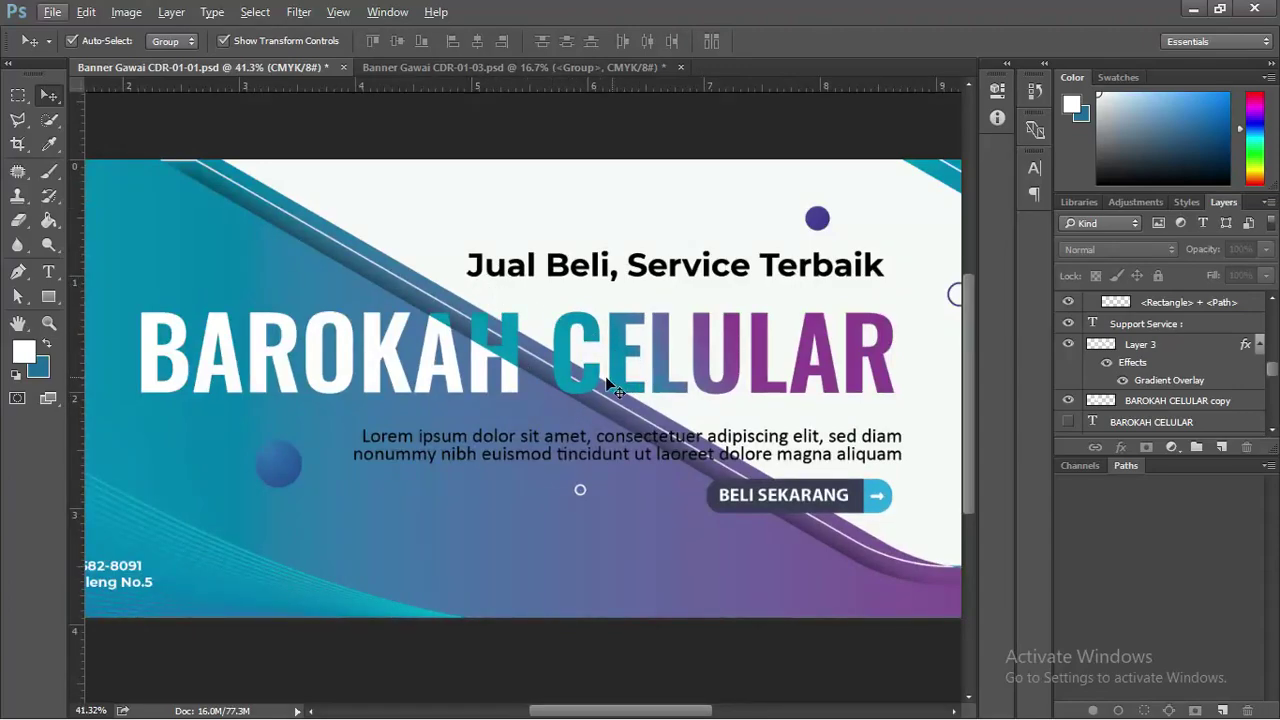
{"action": "scroll", "coordinate": [461, 324], "scroll_direction": "up", "scroll_amount": 5}
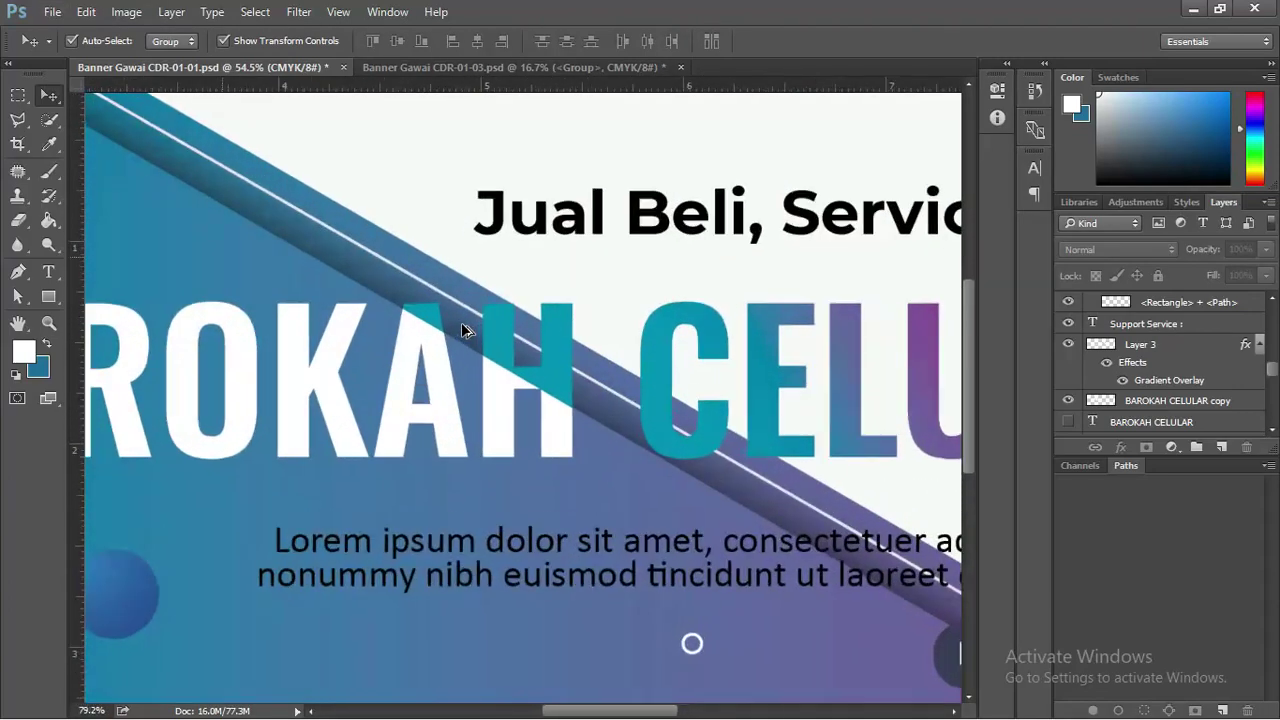
{"action": "scroll", "coordinate": [449, 326], "scroll_direction": "up", "scroll_amount": 1}
{"action": "scroll", "coordinate": [449, 326], "scroll_direction": "down", "scroll_amount": 4}
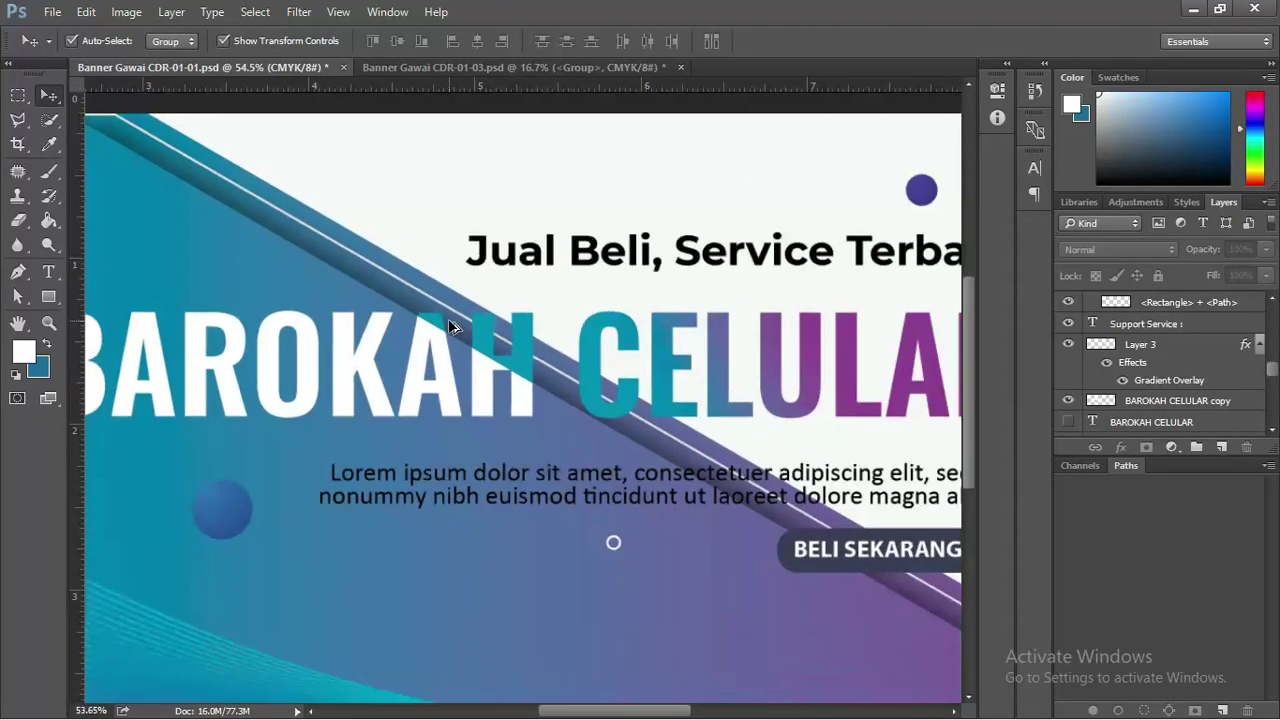
{"action": "scroll", "coordinate": [449, 326], "scroll_direction": "down", "scroll_amount": 5}
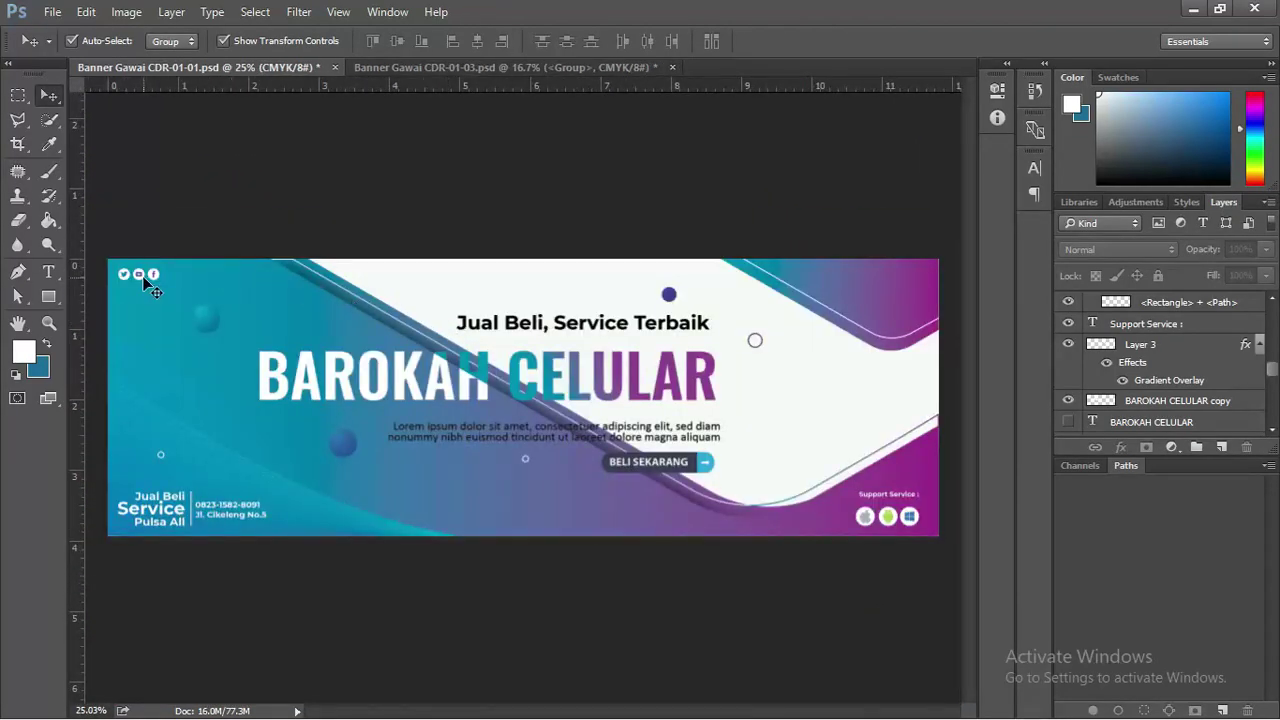
{"action": "left_click", "coordinate": [155, 515]}
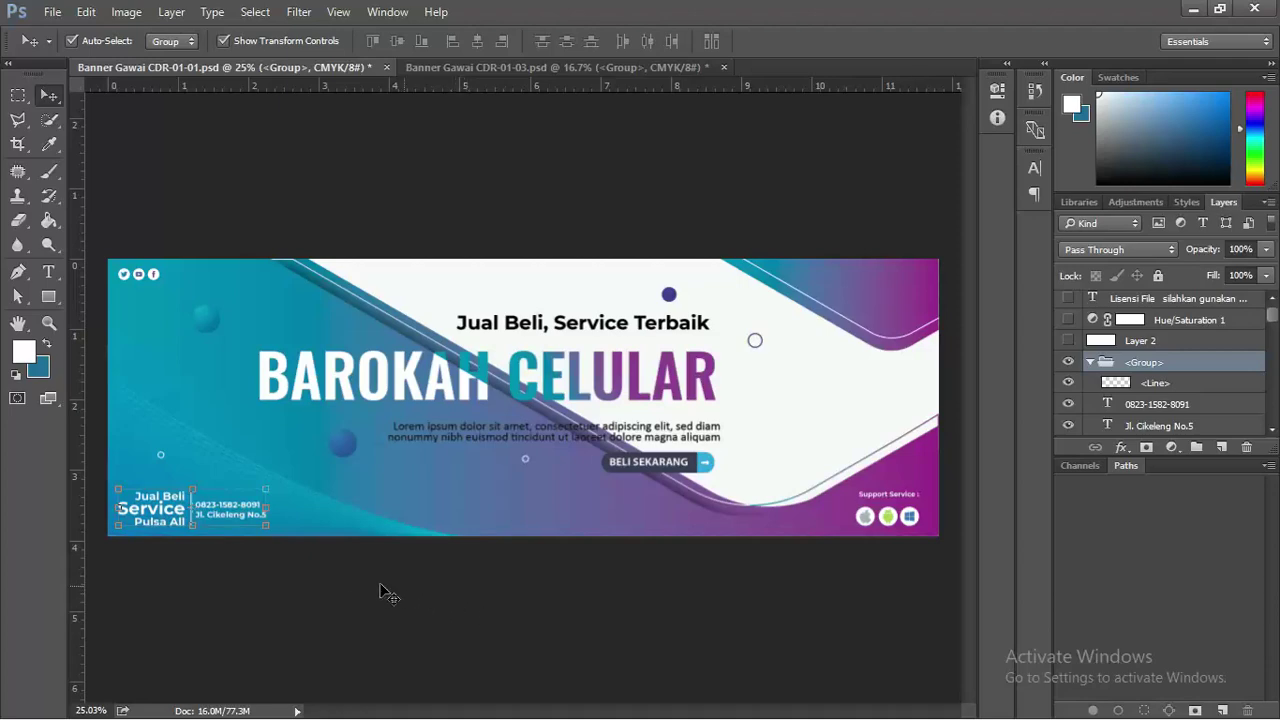
{"action": "left_click", "coordinate": [495, 582]}
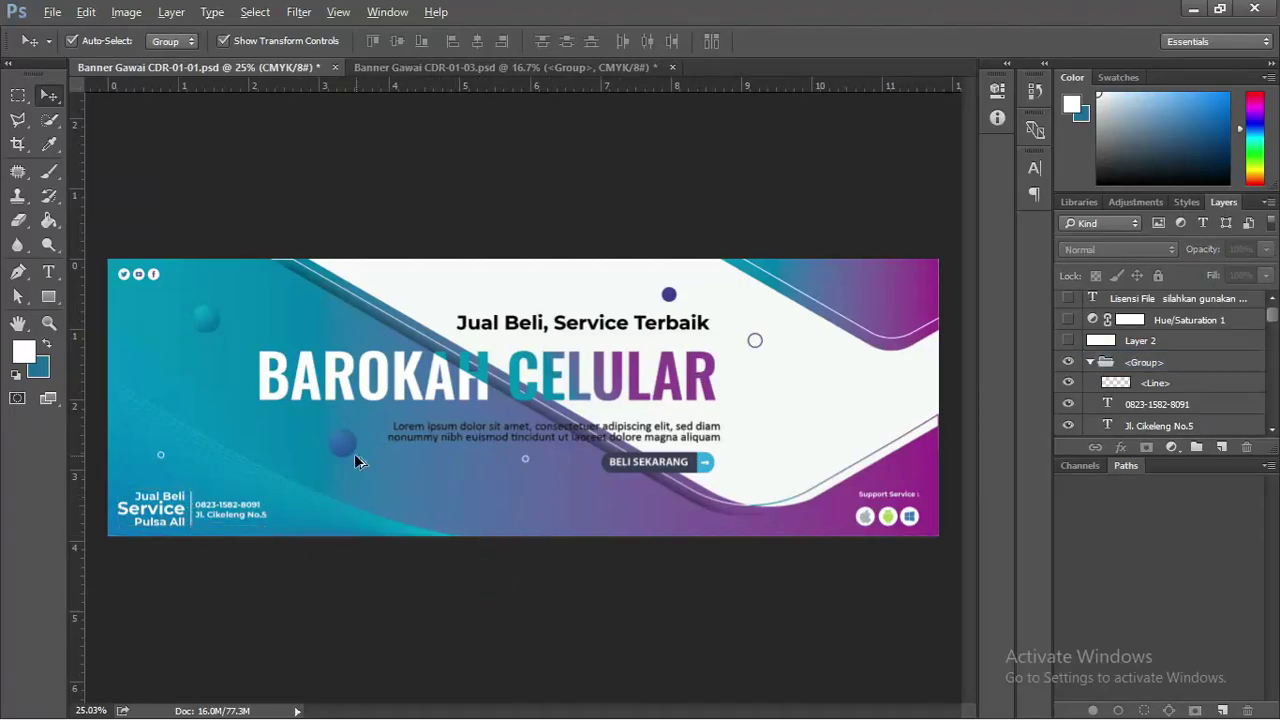
Switch to File Explorer and select the Unsplash PNG photo in the Banner folder, widening the Name column to fit.
{"action": "key", "text": "alt+Tab"}
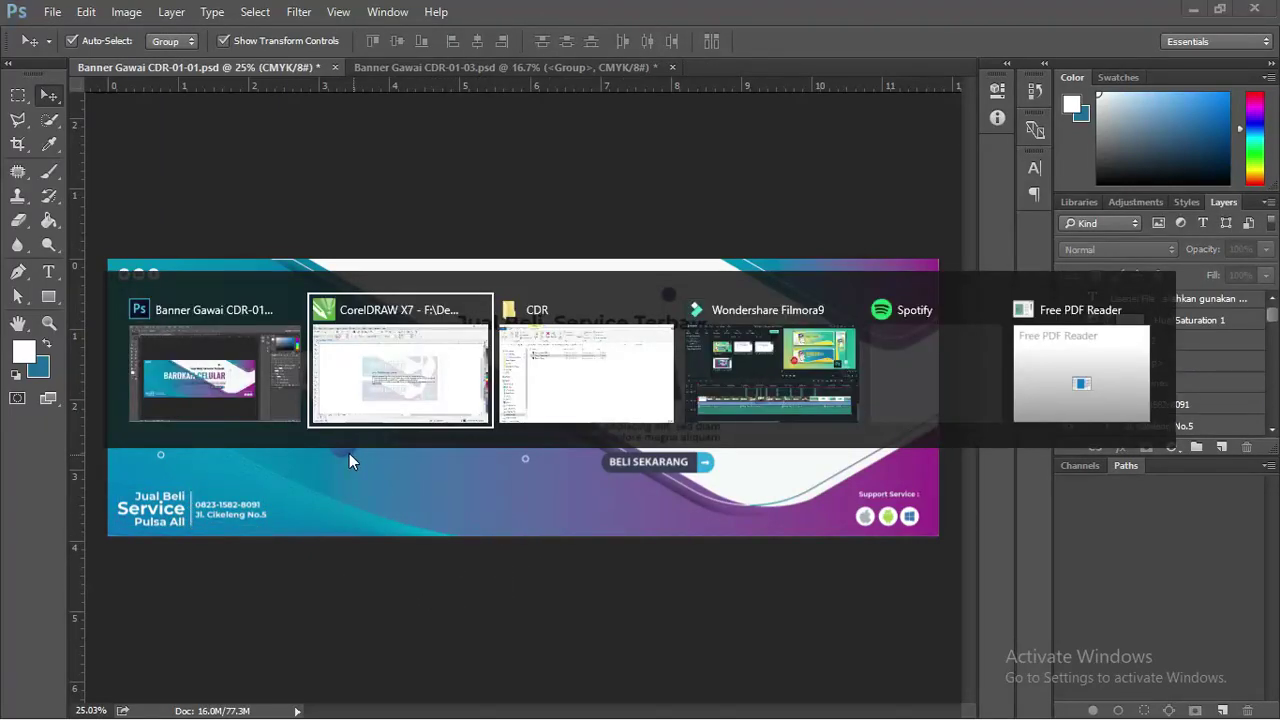
{"action": "key", "text": "alt+Tab"}
{"action": "key", "text": "alt+Up"}
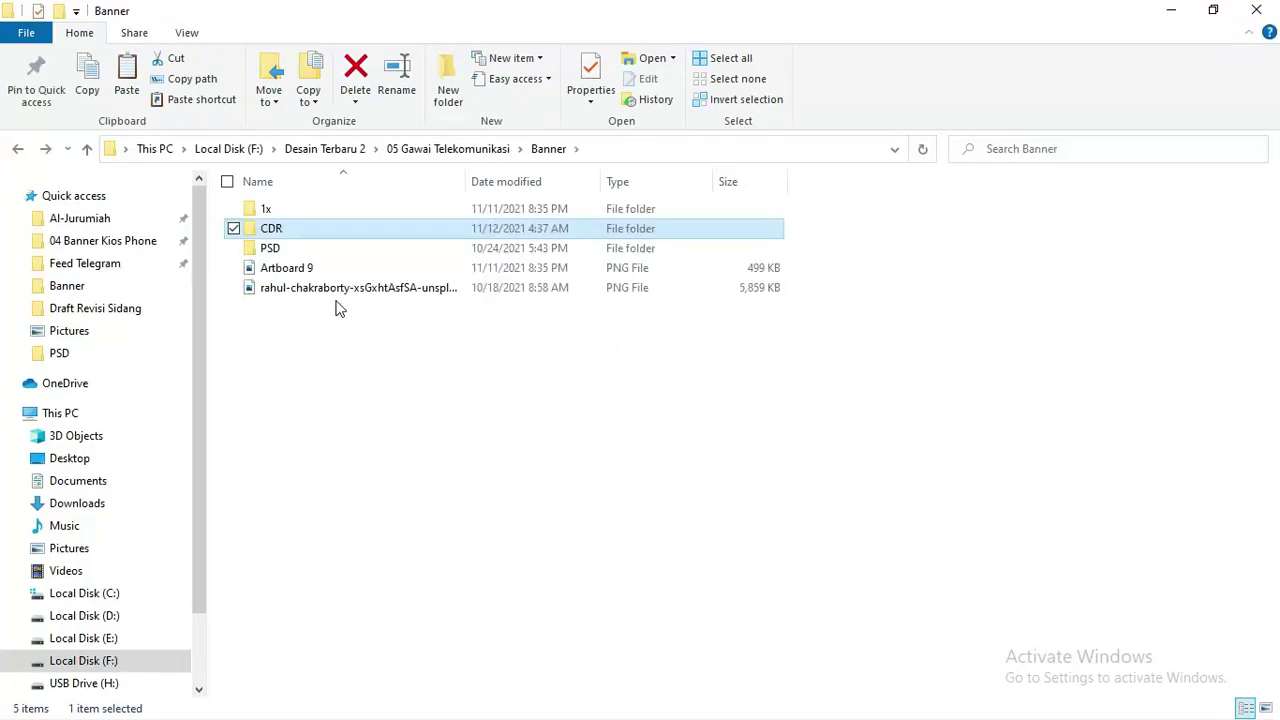
{"action": "double_click", "coordinate": [470, 182]}
{"action": "left_click", "coordinate": [412, 290]}
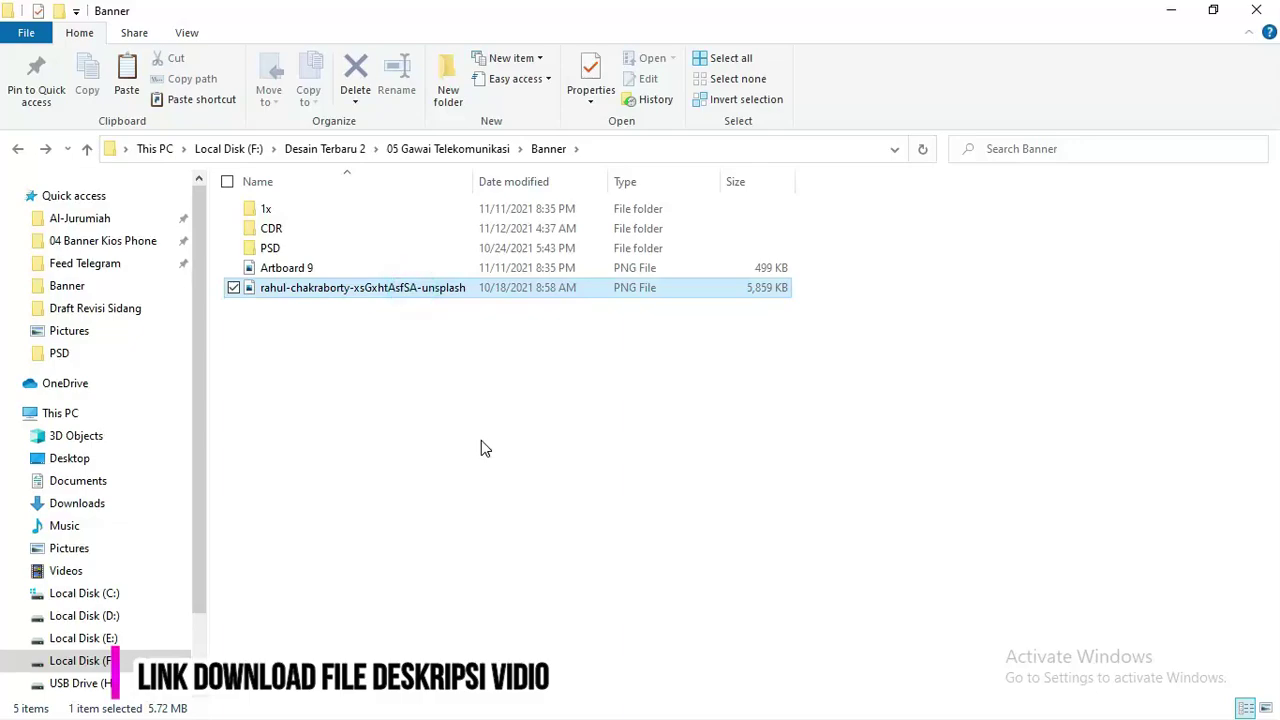
Switch back to Photoshop and place the selected Unsplash phone photo in the Banner Gawai CDR-01-01 document.
{"action": "key", "text": "alt+Tab"}
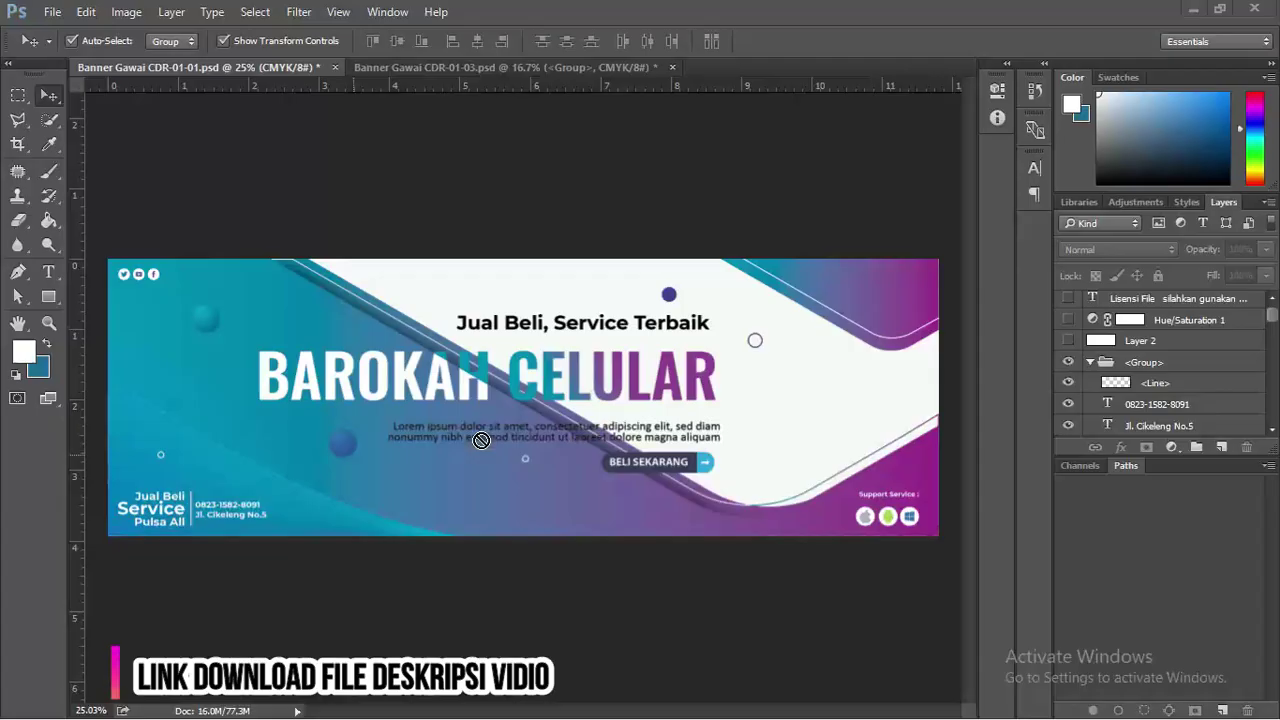
{"action": "left_click_drag", "start_coordinate": [481, 440], "coordinate": [481, 440]}
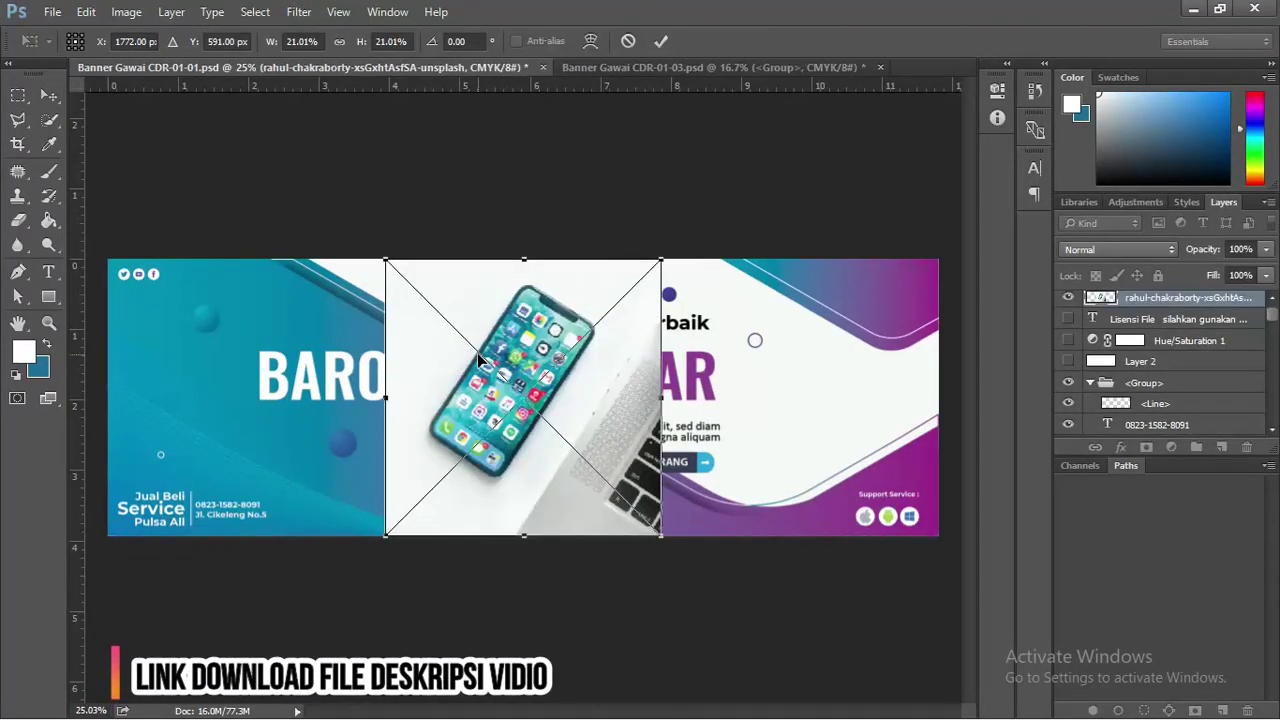
{"action": "key", "text": "Return"}
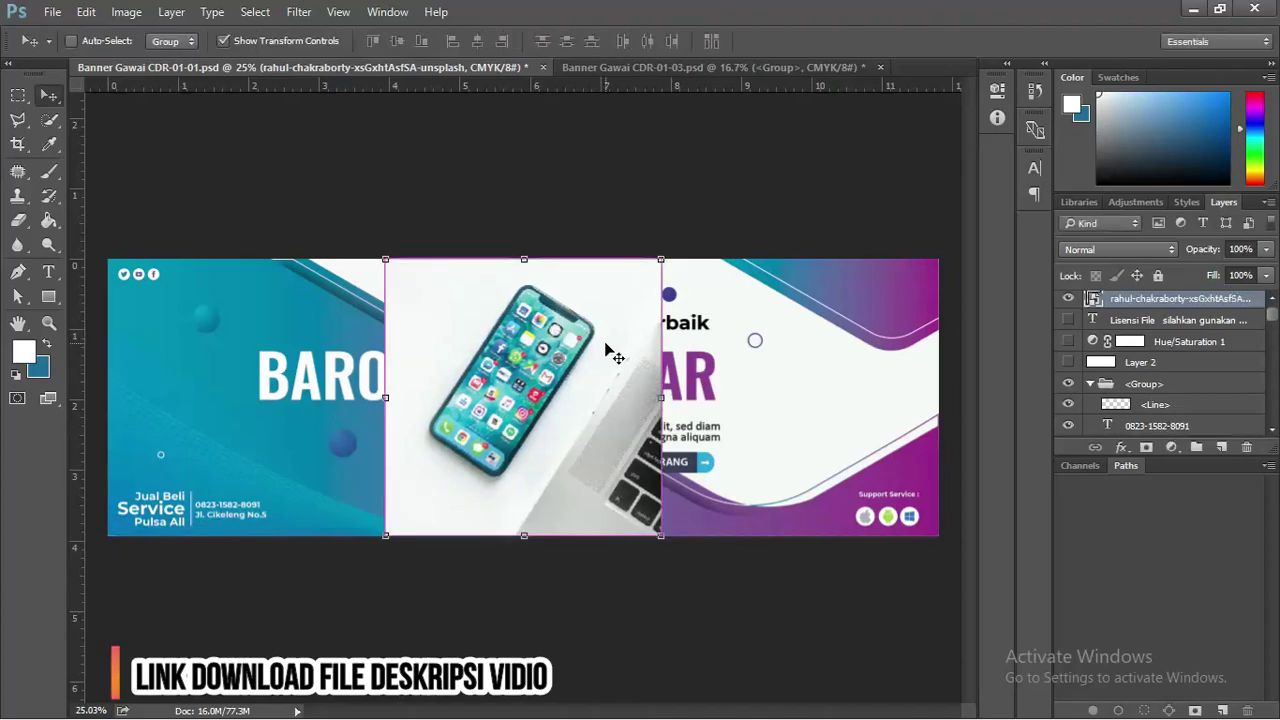
Enlarge the placed phone photo proportionally to 33.81% and move it over the banner's right-hand end.
{"action": "key", "text": "ctrl+minus"}
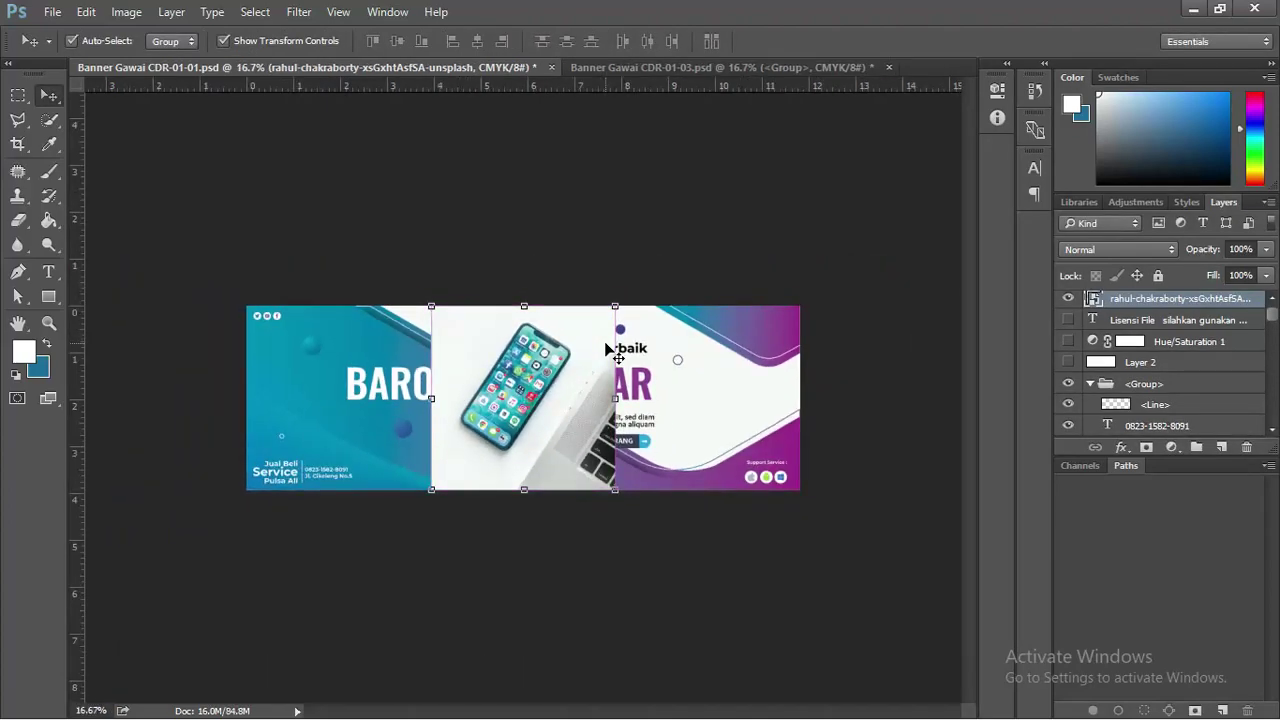
{"action": "left_click_drag", "start_coordinate": [615, 307], "coordinate": [676, 262]}
{"action": "left_click_drag", "start_coordinate": [621, 360], "coordinate": [815, 380]}
{"action": "left_click_drag", "start_coordinate": [730, 383], "coordinate": [724, 383]}
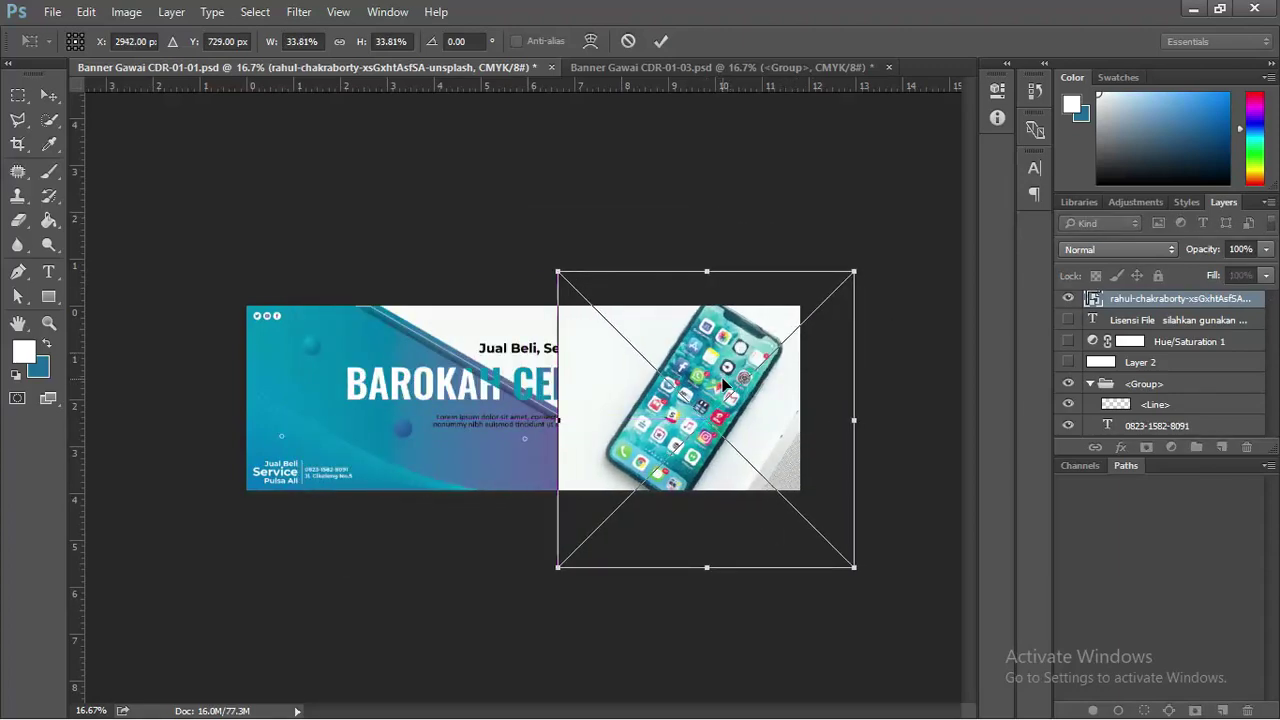
{"action": "key", "text": "Return"}
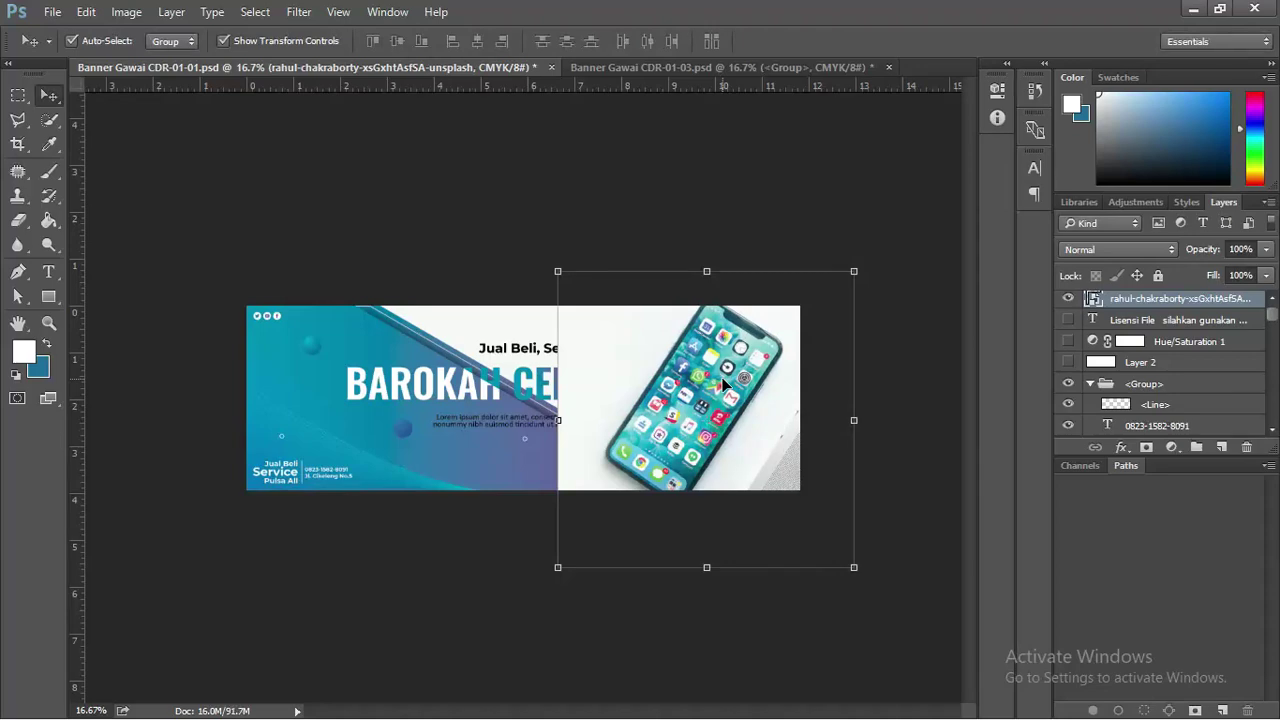
Restack the phone photo directly above the <Path> + <Path> background layer, toggling that layer's visibility to check the order.
{"action": "key", "text": "ctrl"}
{"action": "key", "text": "ctrl+bracketleft"}
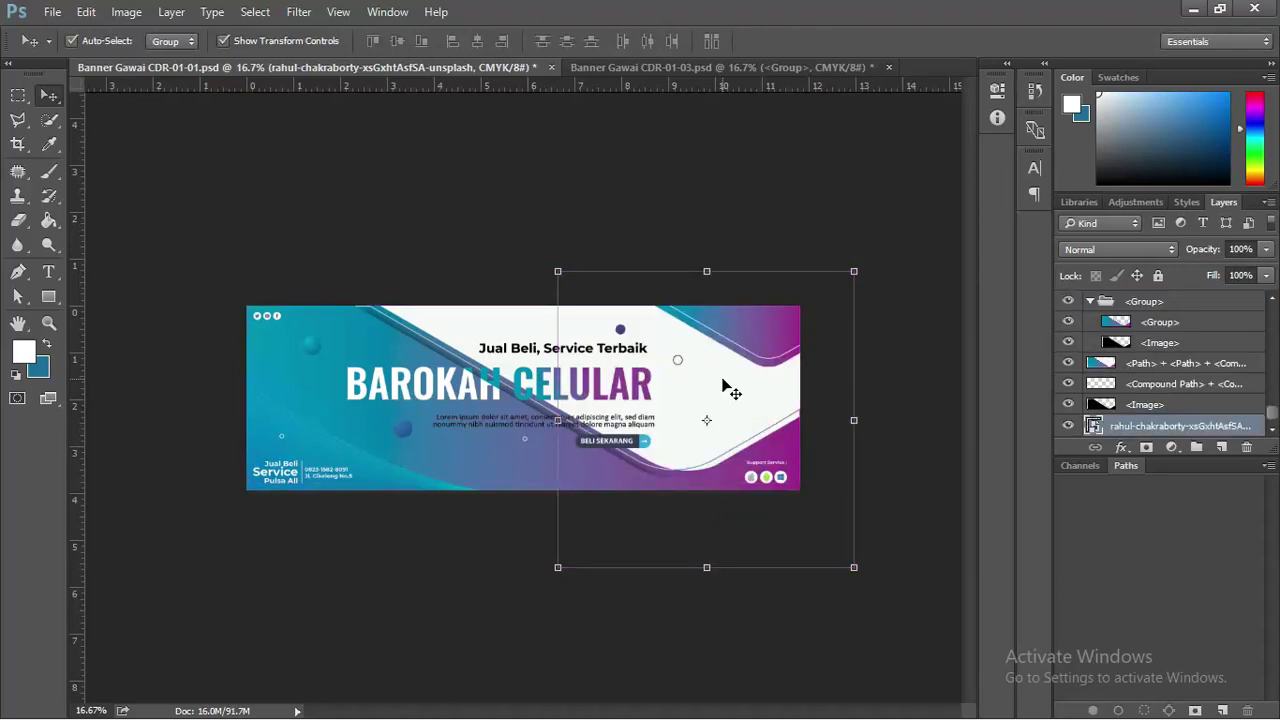
{"action": "key", "text": "ctrl+bracketright"}
{"action": "key", "text": "ctrl+bracketright"}
{"action": "key", "text": "ctrl+bracketright"}
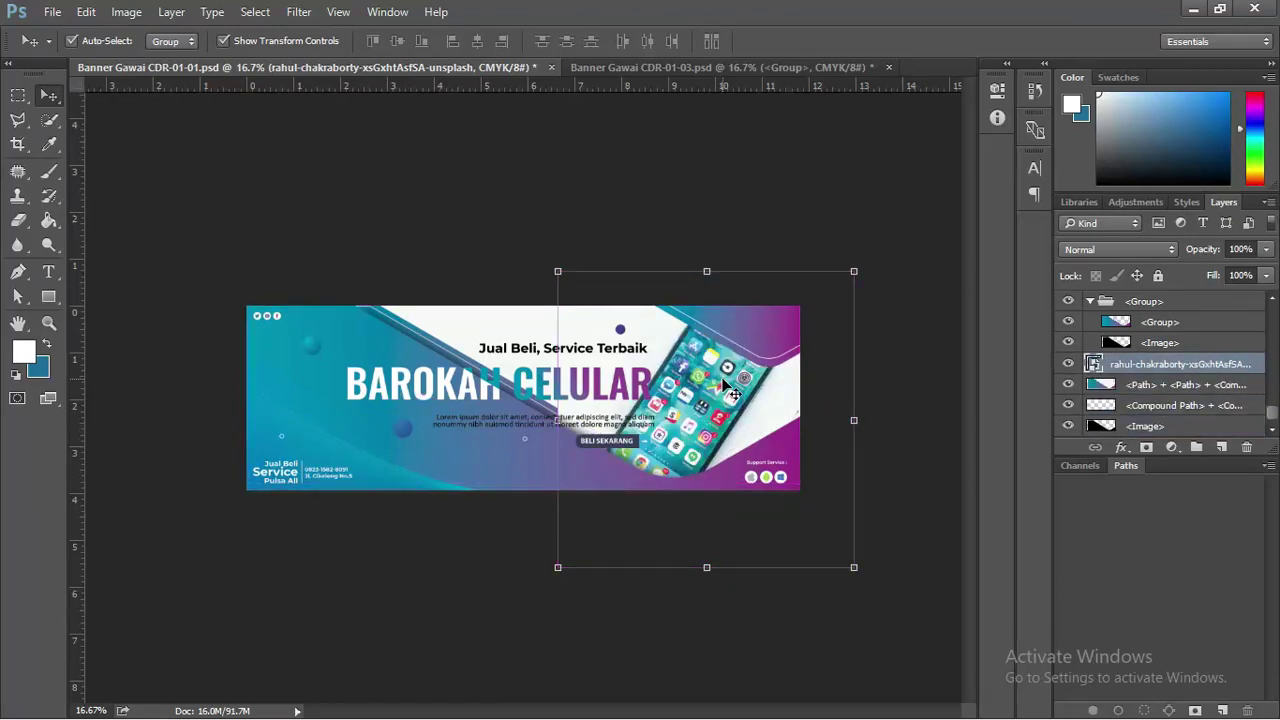
{"action": "key", "text": "ctrl+bracketleft"}
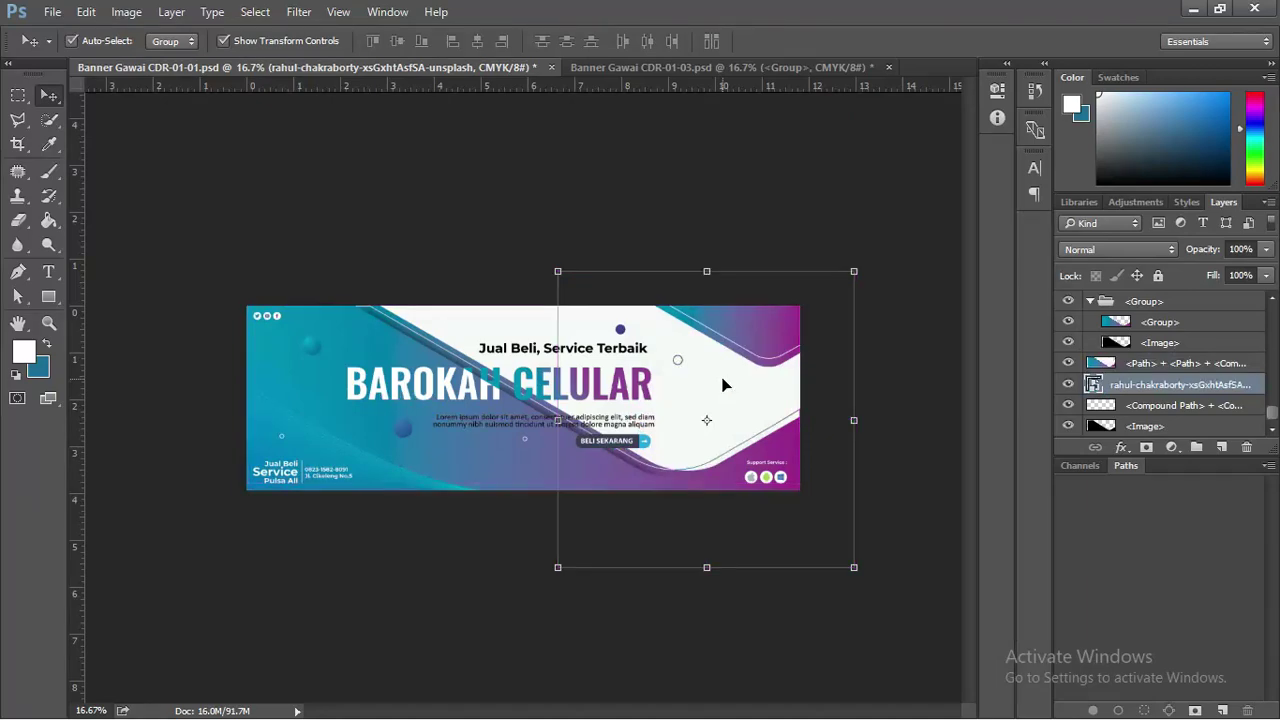
{"action": "key", "text": "ctrl+bracketright"}
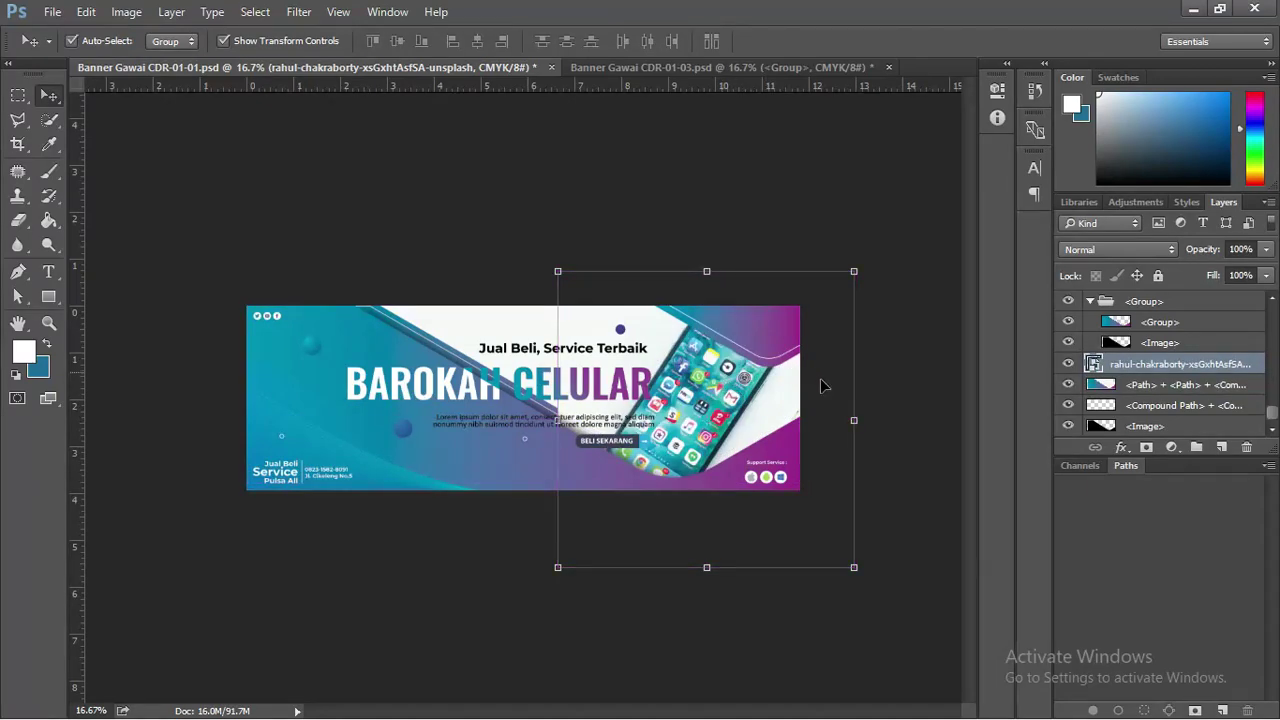
{"action": "left_click", "coordinate": [1067, 386]}
{"action": "left_click", "coordinate": [1067, 386]}
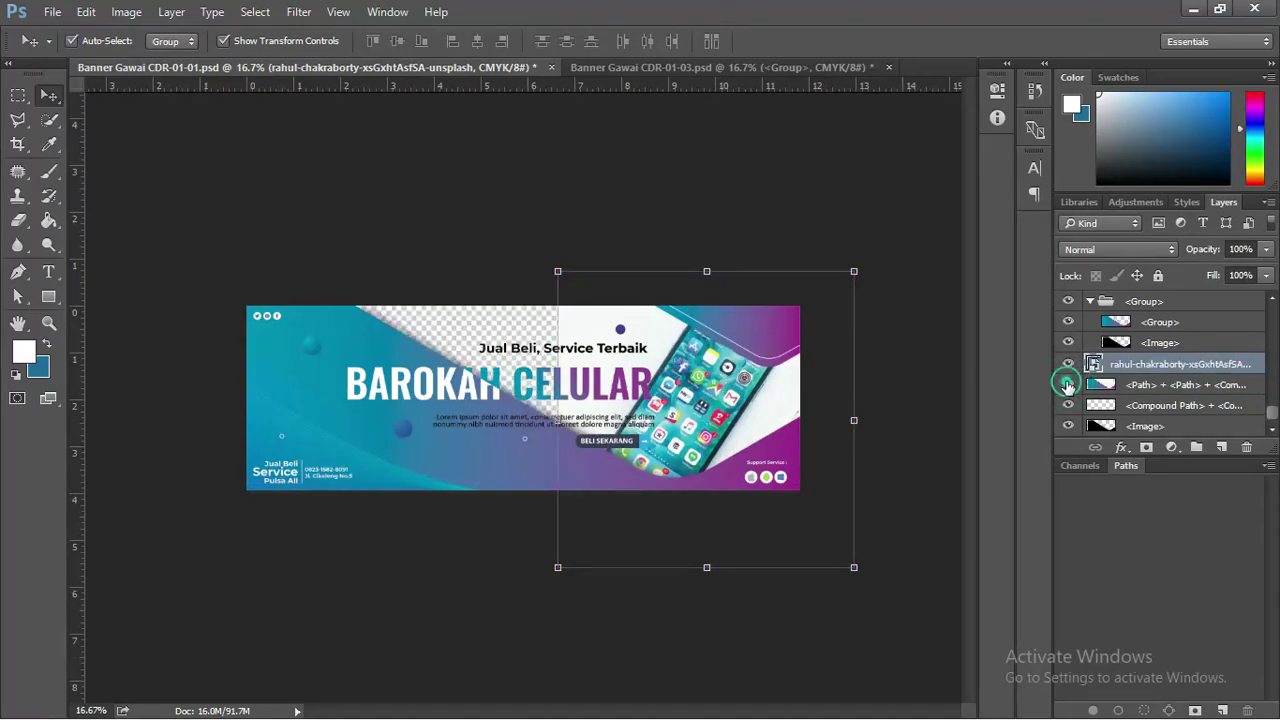
{"action": "left_click", "coordinate": [1067, 386]}
{"action": "left_click", "coordinate": [1067, 386]}
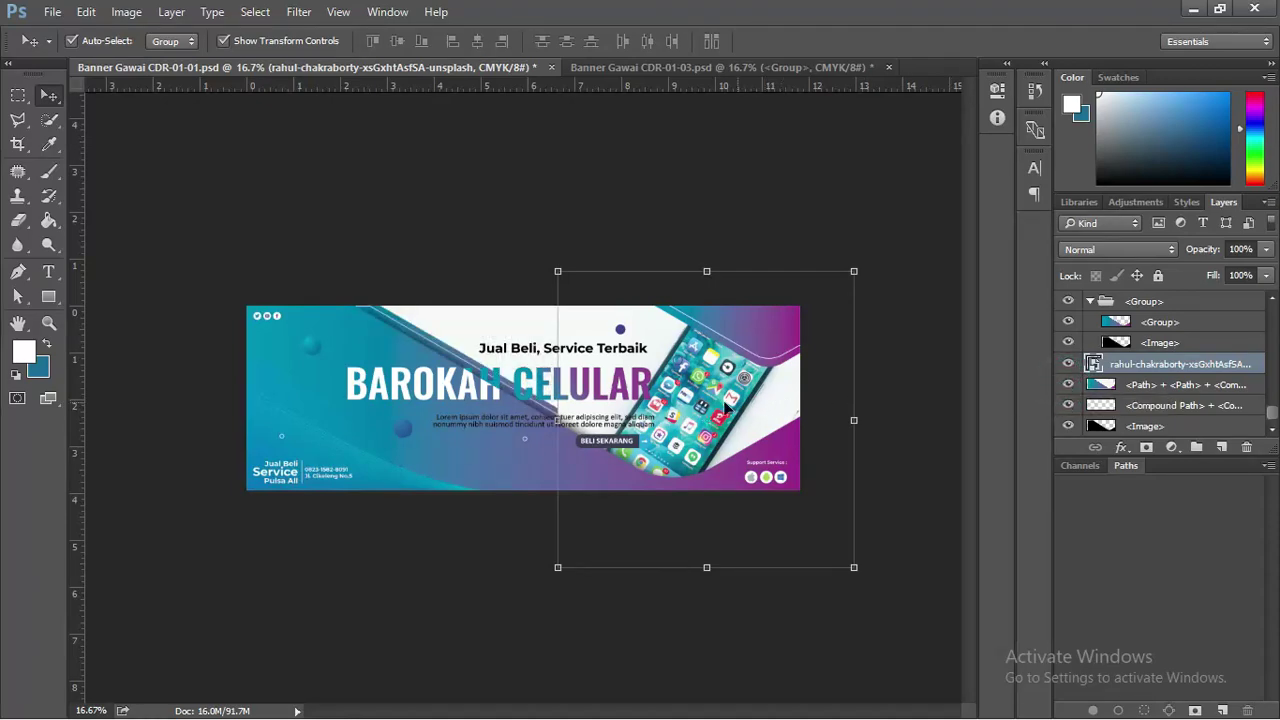
{"action": "left_click_drag", "start_coordinate": [854, 270], "coordinate": [797, 320]}
{"action": "left_click_drag", "start_coordinate": [611, 515], "coordinate": [557, 570]}
{"action": "left_click_drag", "start_coordinate": [608, 374], "coordinate": [598, 357]}
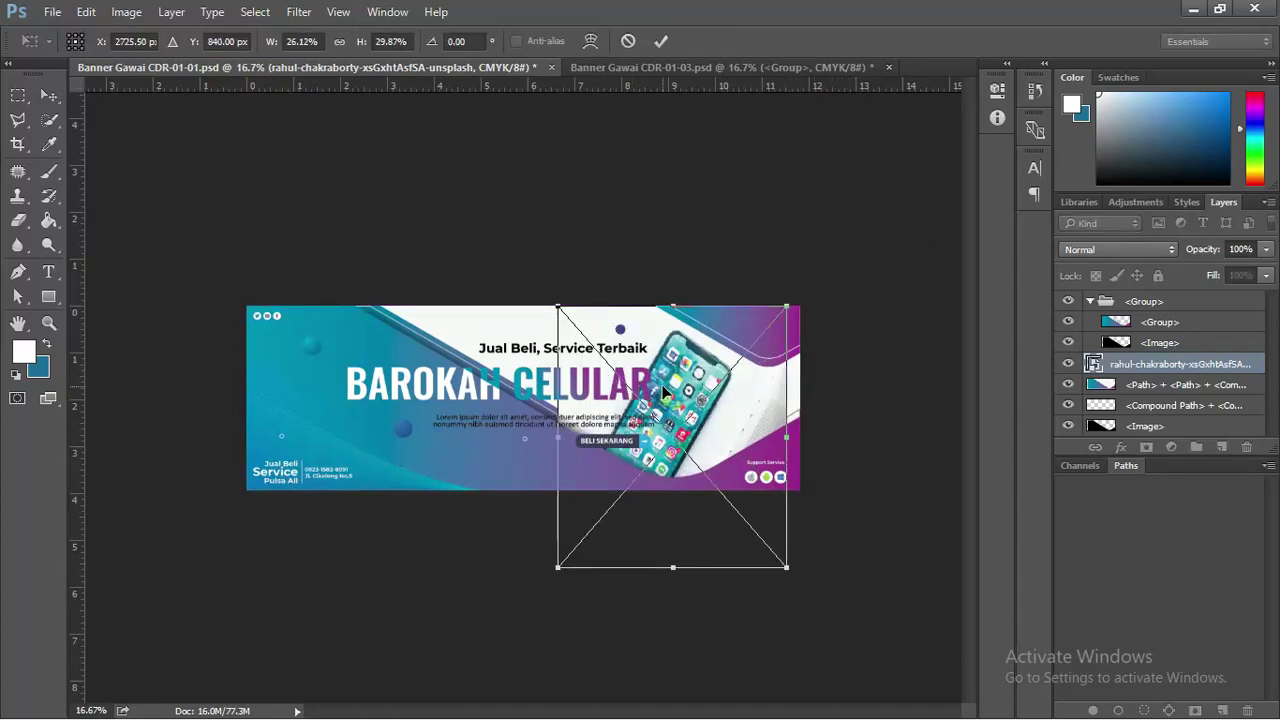
{"action": "key", "text": "Return"}
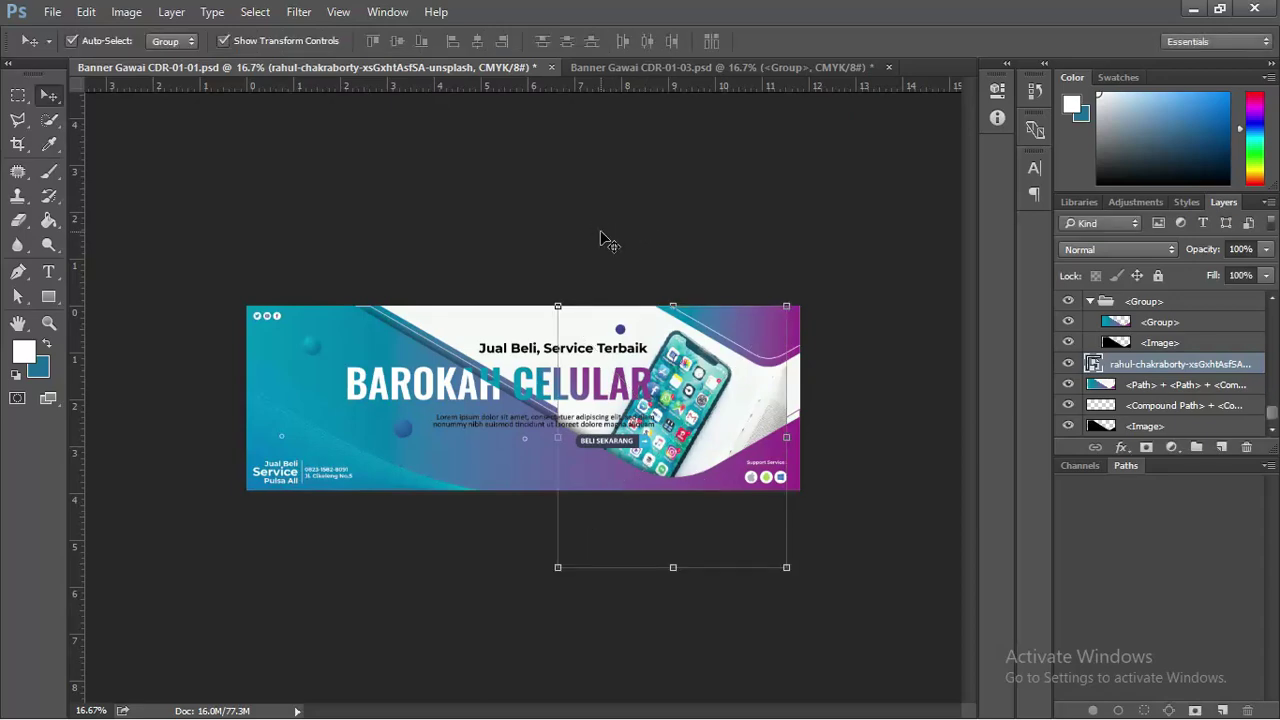
{"action": "key", "text": "ctrl+z"}
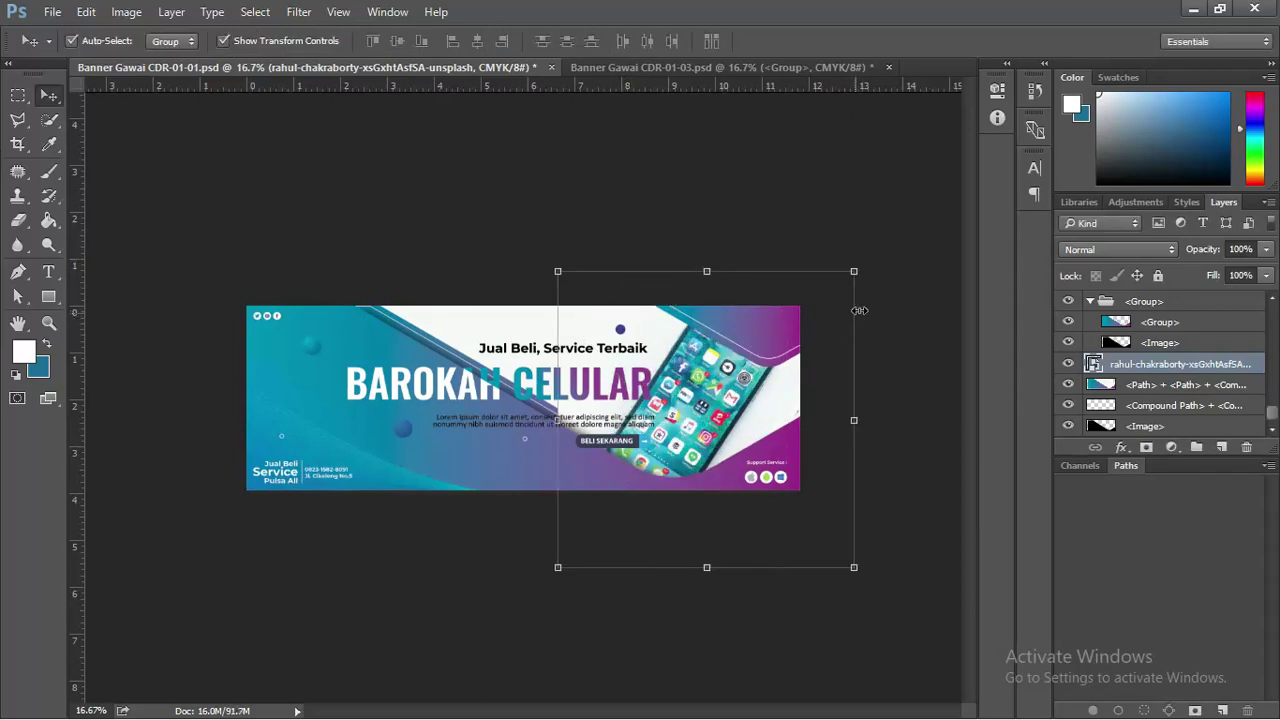
Scale the phone photo down to 18.77% and position it within the white area right of the headline.
{"action": "left_click_drag", "start_coordinate": [855, 273], "coordinate": [785, 335]}
{"action": "left_click_drag", "start_coordinate": [728, 425], "coordinate": [725, 420]}
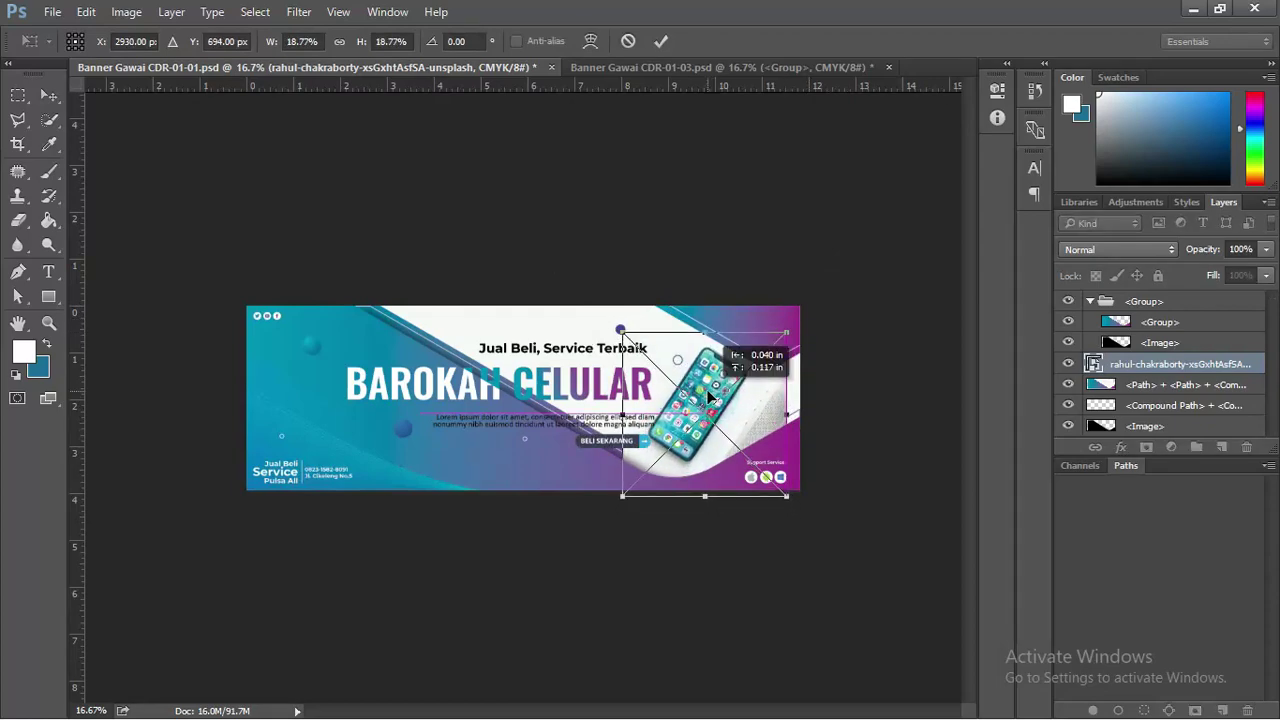
{"action": "key", "text": "Return"}
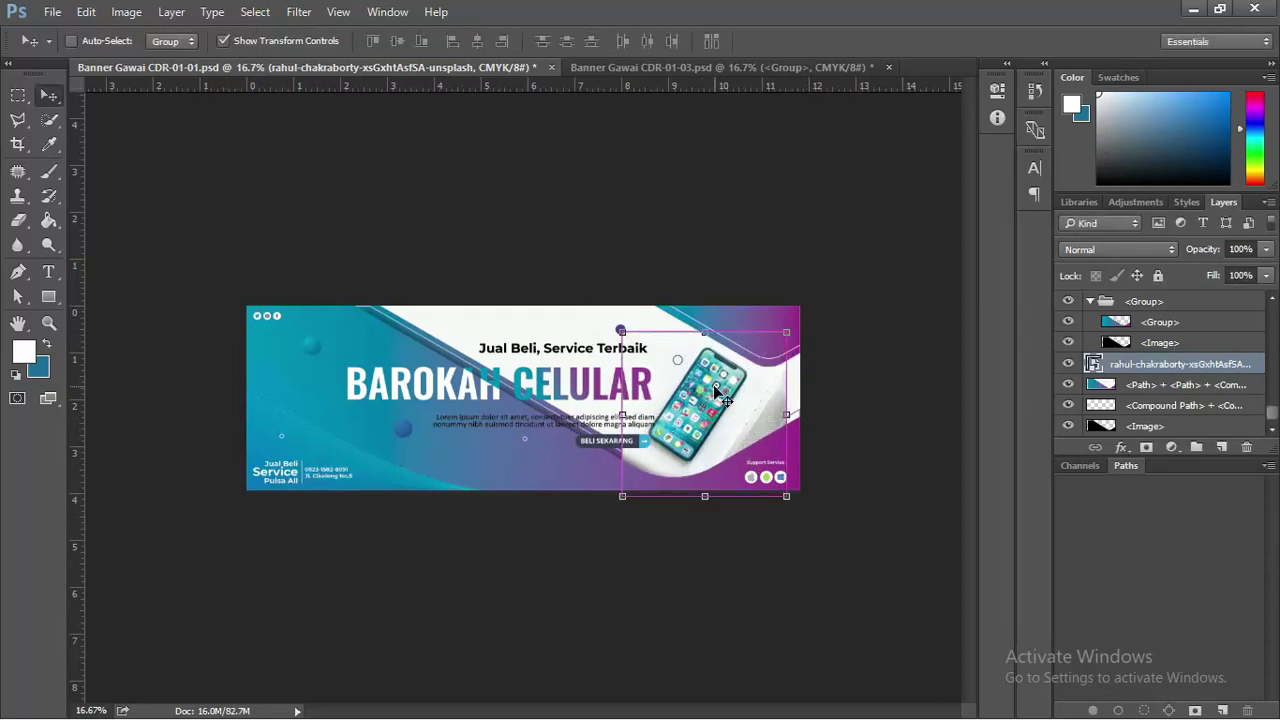
Start a Pen tool path at the phone's lower-left corner and trace up along its left edge.
{"action": "key", "text": "ctrl"}
{"action": "scroll", "coordinate": [722, 375], "scroll_direction": "up", "scroll_amount": 5}
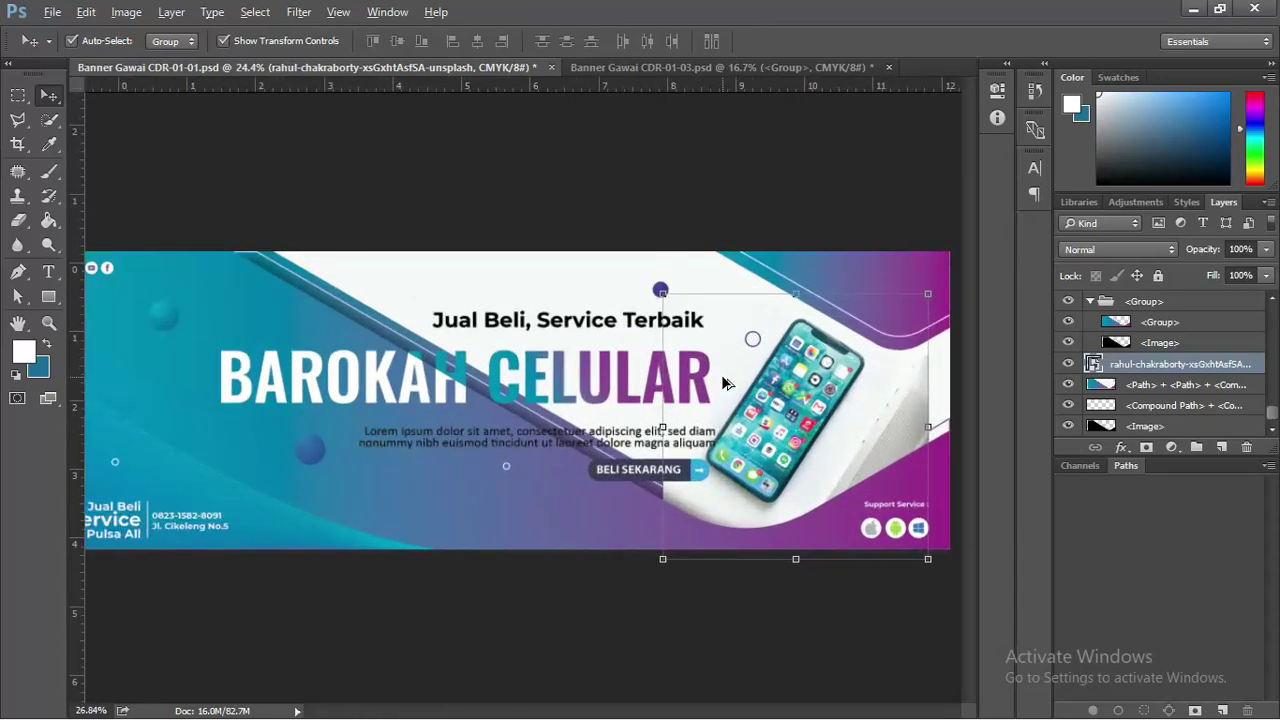
{"action": "left_click_drag", "start_coordinate": [783, 412], "coordinate": [712, 410]}
{"action": "scroll", "coordinate": [757, 412], "scroll_direction": "up", "scroll_amount": 2}
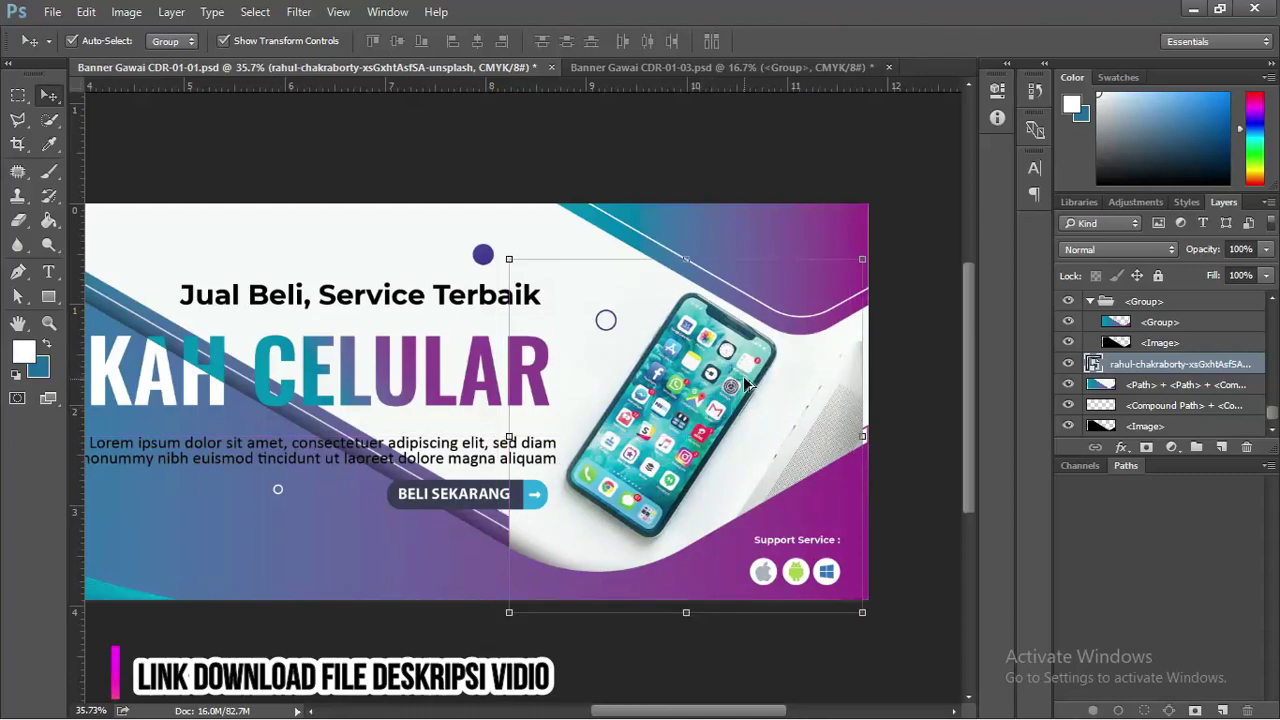
{"action": "scroll", "coordinate": [745, 382], "scroll_direction": "up", "scroll_amount": 1}
{"action": "scroll", "coordinate": [745, 382], "scroll_direction": "up", "scroll_amount": 2}
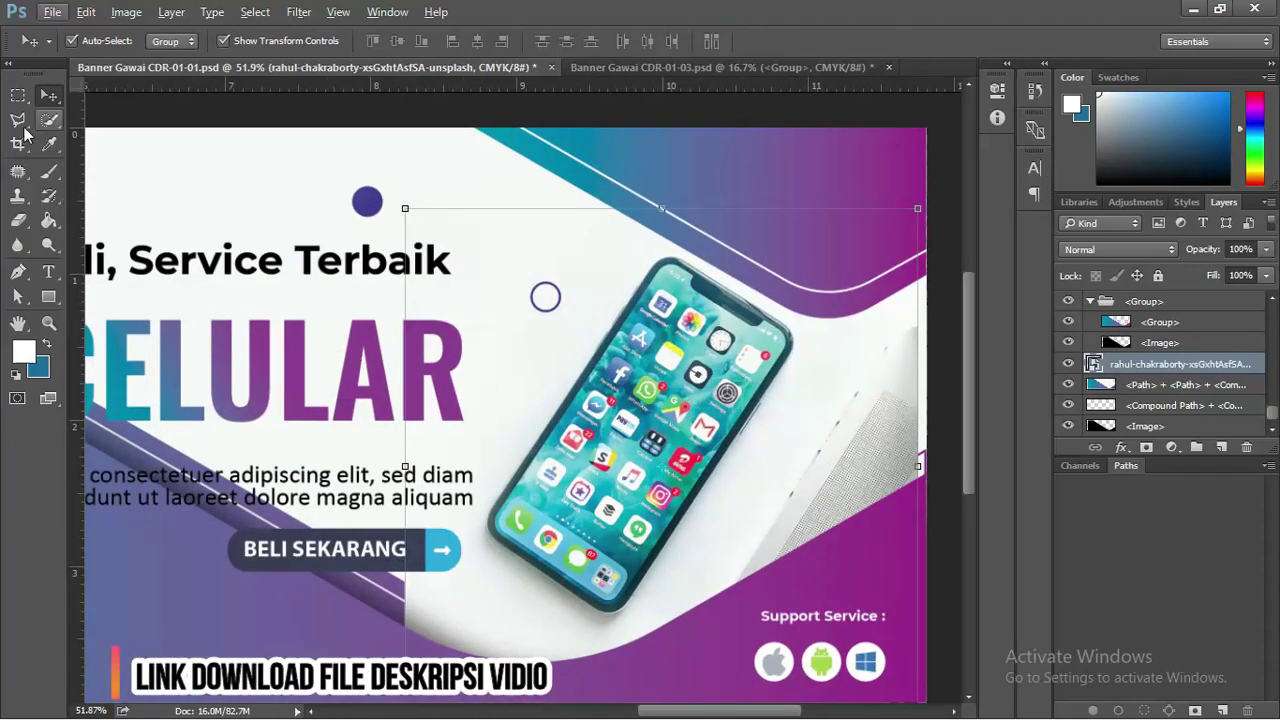
{"action": "left_click", "coordinate": [18, 271]}
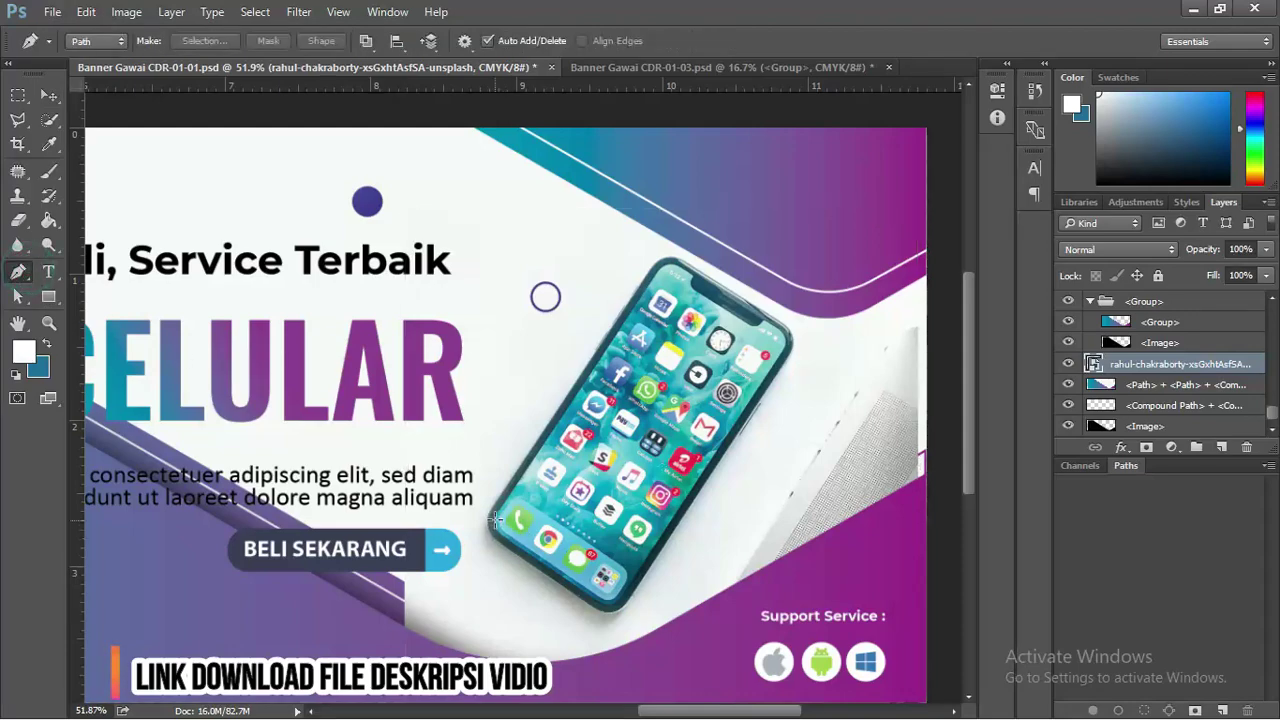
{"action": "scroll", "coordinate": [494, 517], "scroll_direction": "up", "scroll_amount": 3}
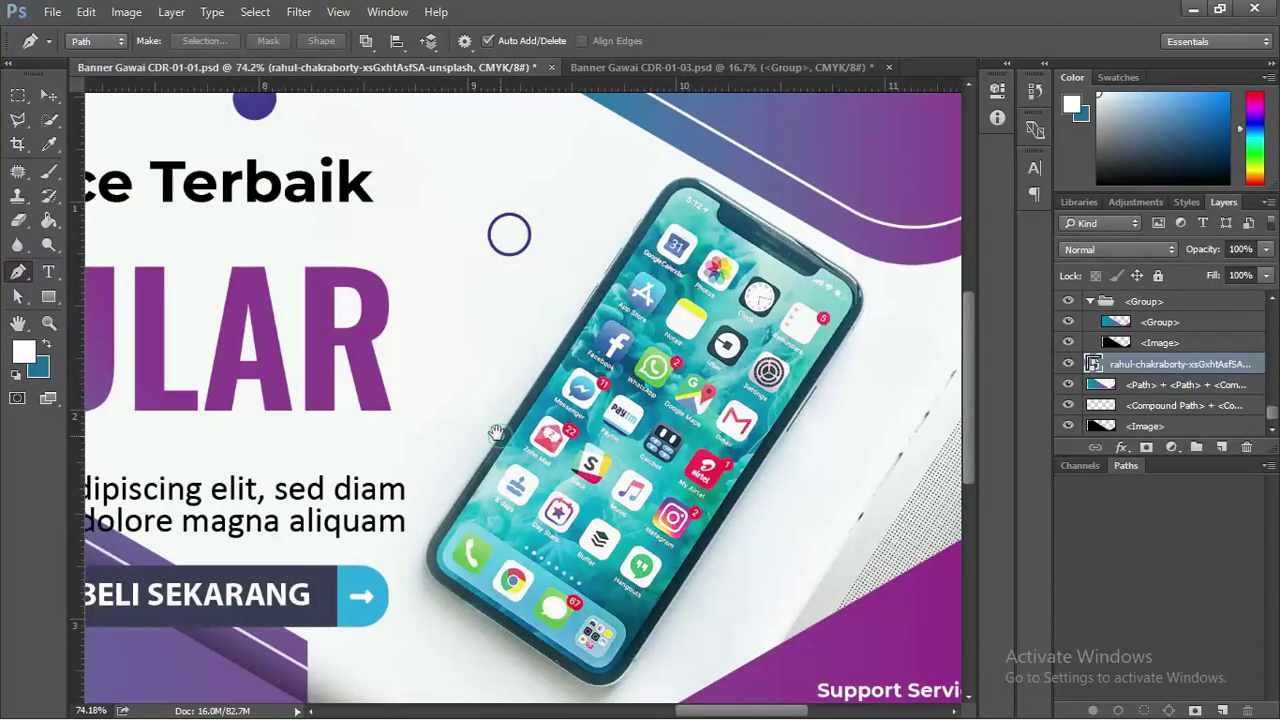
{"action": "left_click", "coordinate": [414, 531]}
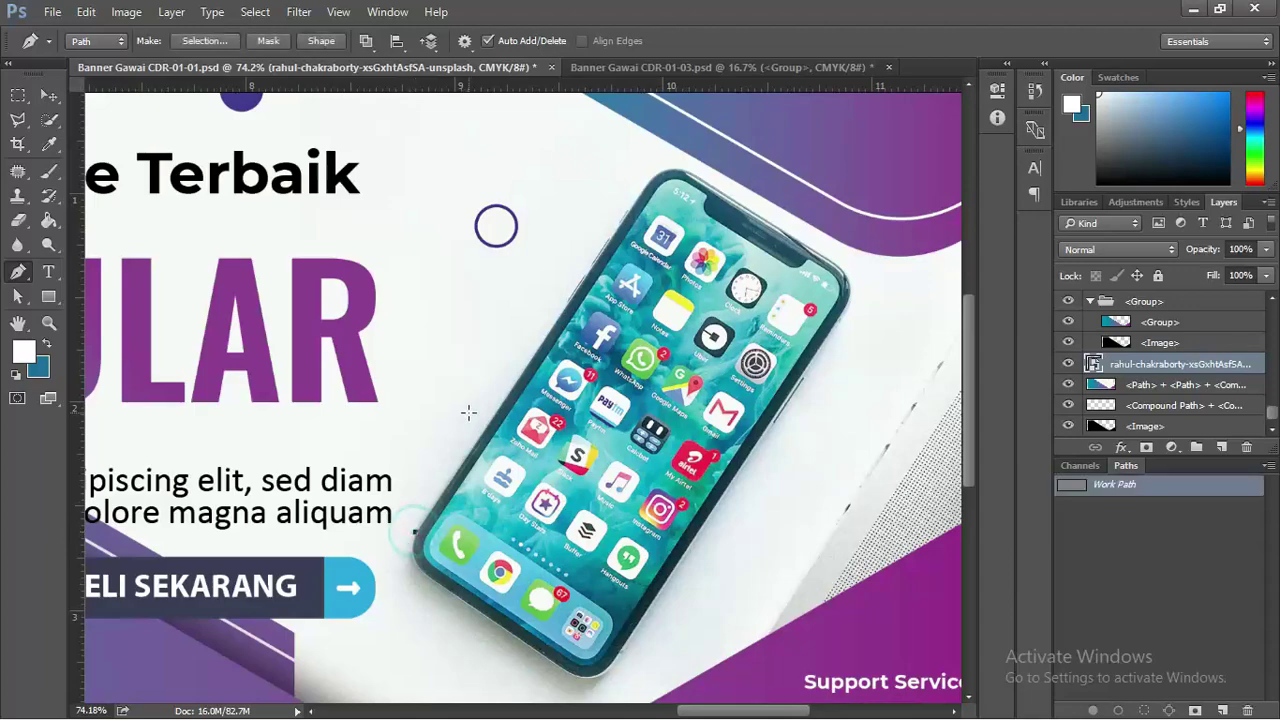
{"action": "left_click", "coordinate": [545, 337]}
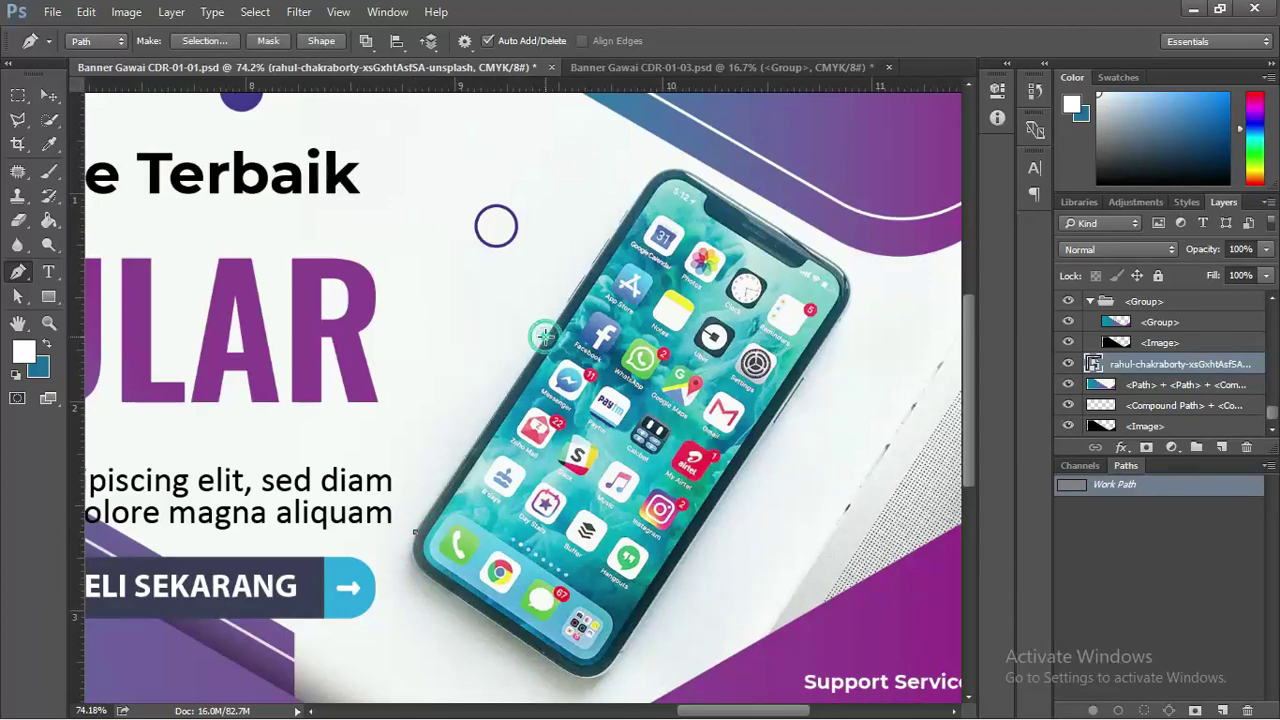
{"action": "scroll", "coordinate": [588, 289], "scroll_direction": "up", "scroll_amount": 3}
{"action": "left_click", "coordinate": [538, 322]}
{"action": "left_click", "coordinate": [586, 251]}
{"action": "left_click", "coordinate": [599, 223]}
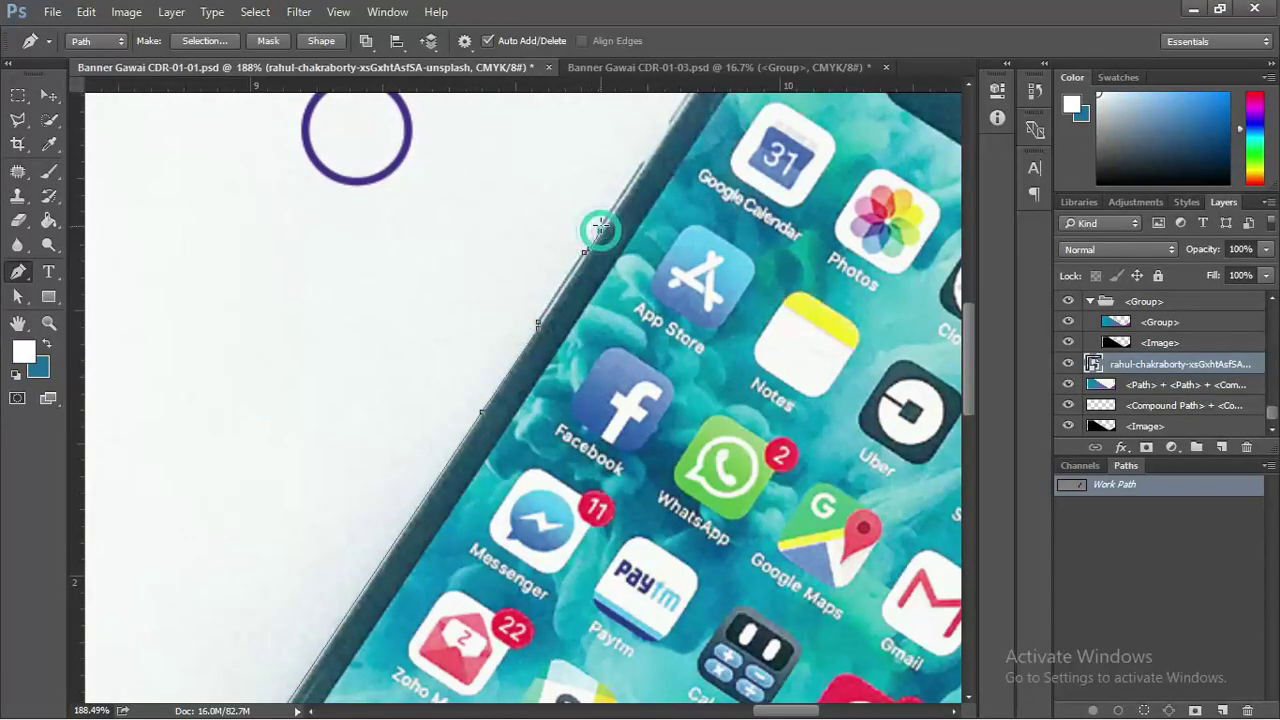
Continue the path past the side buttons and around the phone's top edge with curved points at both upper corners.
{"action": "left_click", "coordinate": [643, 159]}
{"action": "left_click", "coordinate": [629, 192]}
{"action": "left_click_drag", "start_coordinate": [643, 158], "coordinate": [566, 284]}
{"action": "left_click", "coordinate": [794, 217]}
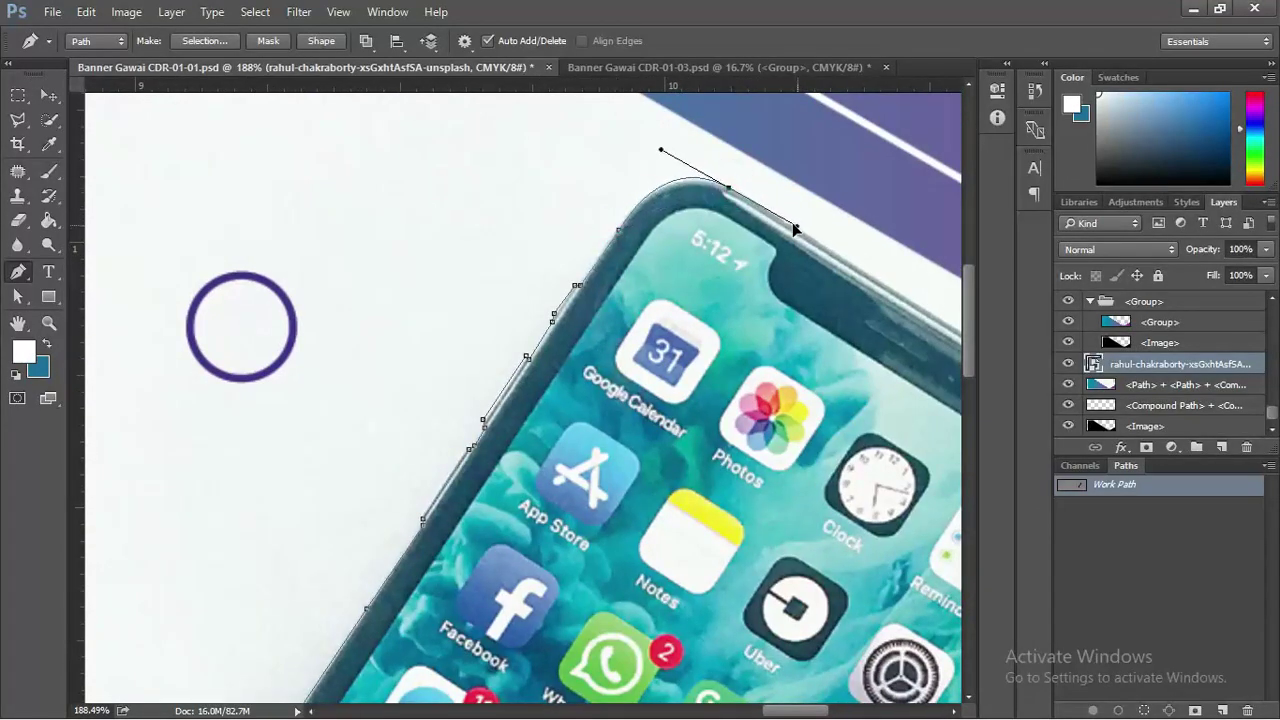
{"action": "left_click_drag", "start_coordinate": [794, 217], "coordinate": [474, 188]}
{"action": "left_click_drag", "start_coordinate": [815, 489], "coordinate": [754, 376]}
Trace down the phone's right edge and around its rounded lower end, closing the path at the starting point.
{"action": "left_click", "coordinate": [733, 448]}
{"action": "scroll", "coordinate": [606, 437], "scroll_direction": "down", "scroll_amount": 4}
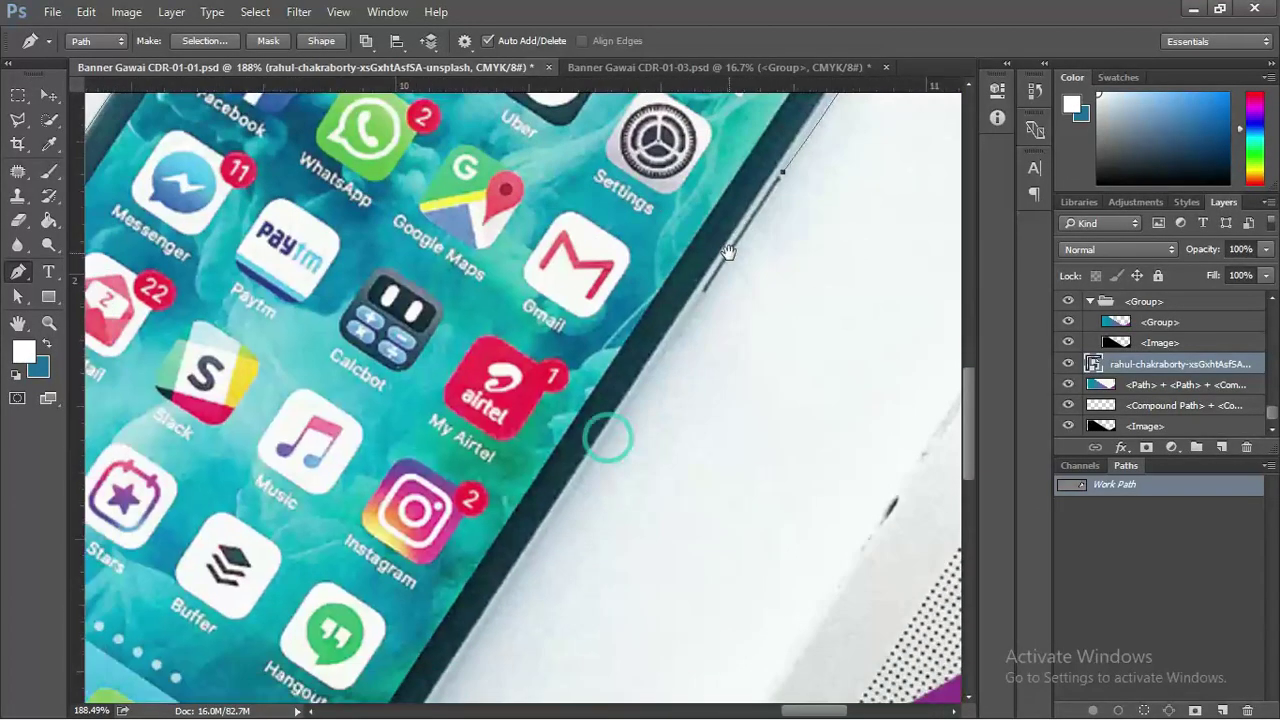
{"action": "scroll", "coordinate": [667, 355], "scroll_direction": "down", "scroll_amount": 2}
{"action": "left_click_drag", "start_coordinate": [667, 355], "coordinate": [696, 265]}
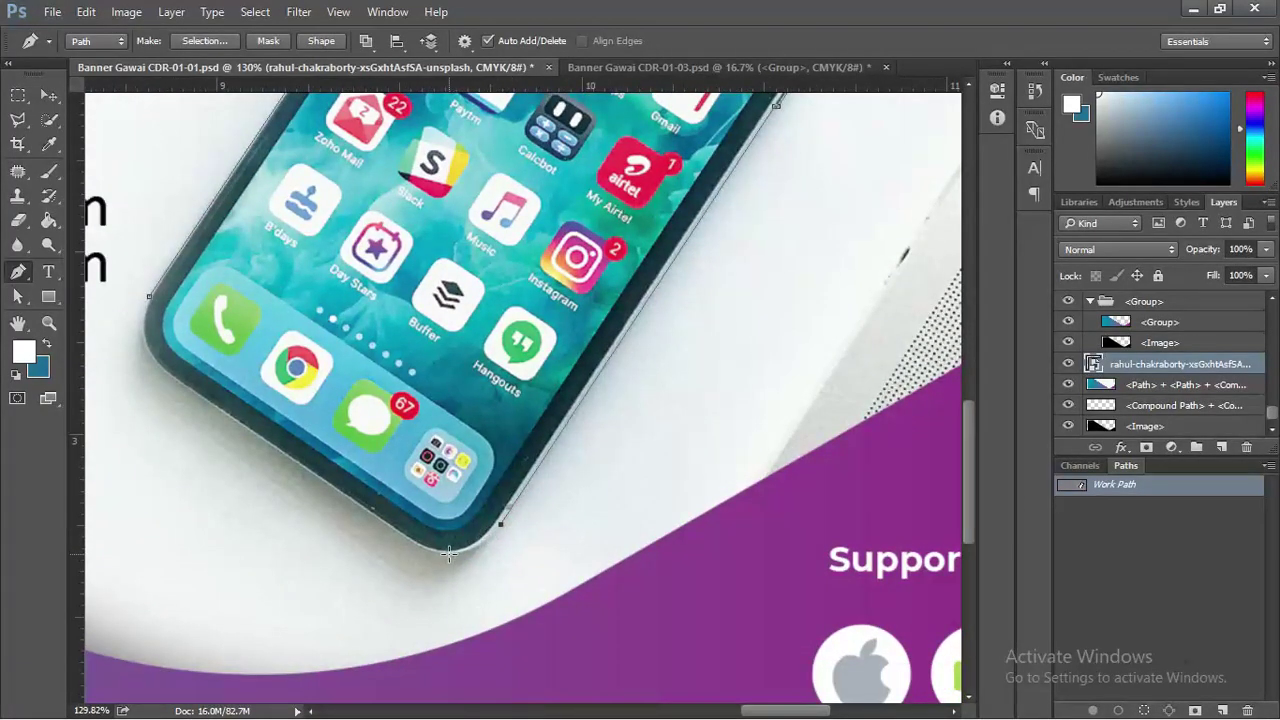
{"action": "left_click_drag", "start_coordinate": [447, 550], "coordinate": [420, 540]}
{"action": "scroll", "coordinate": [150, 310], "scroll_direction": "down", "scroll_amount": 2}
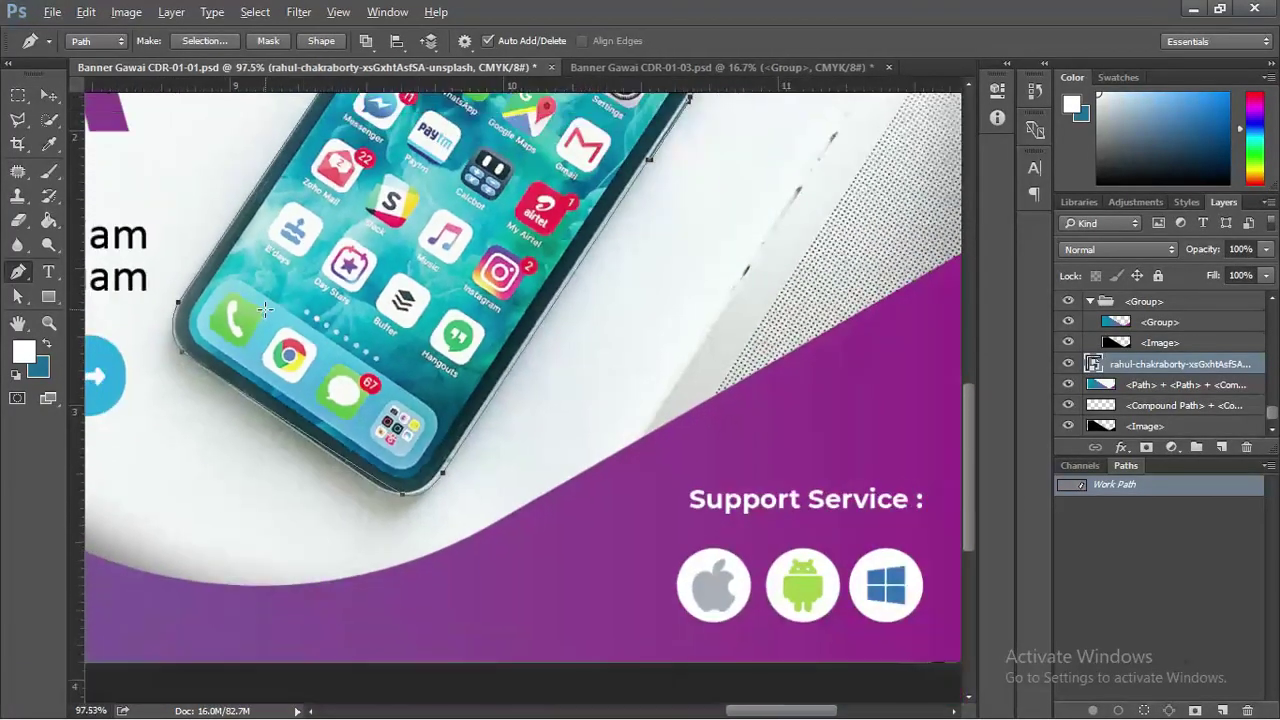
{"action": "scroll", "coordinate": [413, 498], "scroll_direction": "up", "scroll_amount": 3}
{"action": "key", "text": "a"}
{"action": "scroll", "coordinate": [443, 457], "scroll_direction": "down", "scroll_amount": 3}
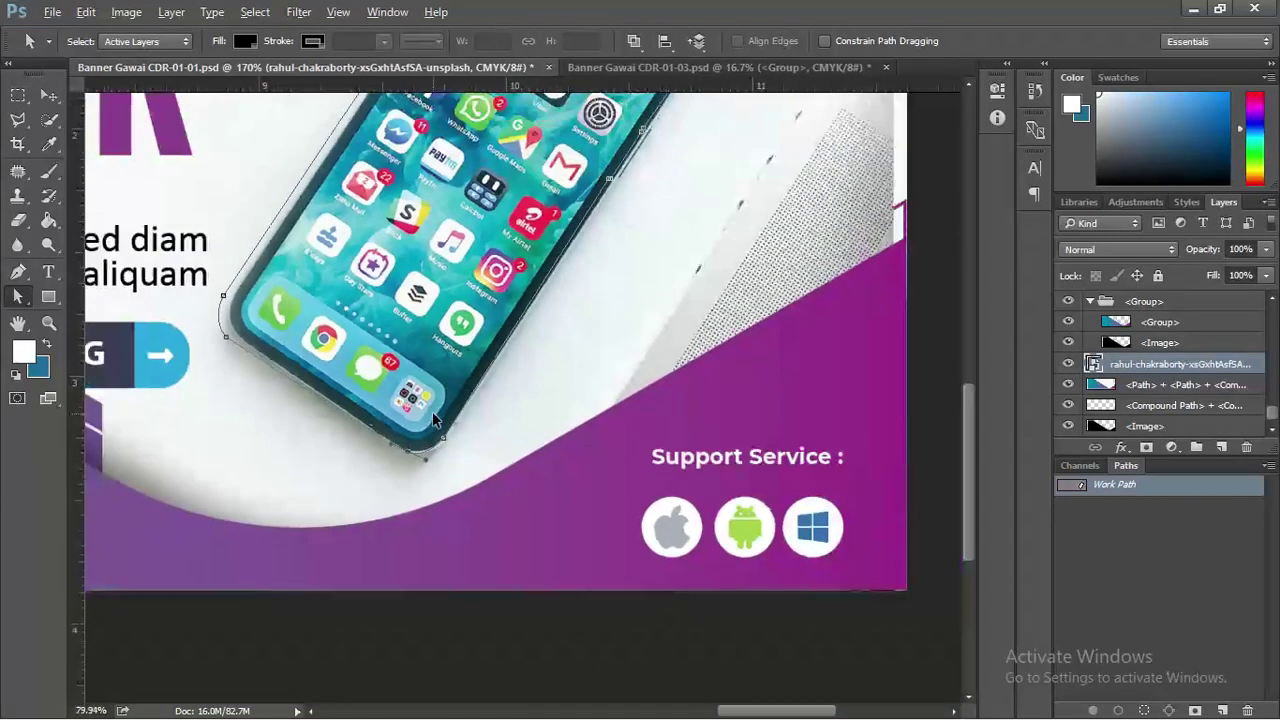
{"action": "scroll", "coordinate": [700, 300], "scroll_direction": "up", "scroll_amount": 2}
{"action": "left_click", "coordinate": [997, 89]}
{"action": "left_click", "coordinate": [931, 131]}
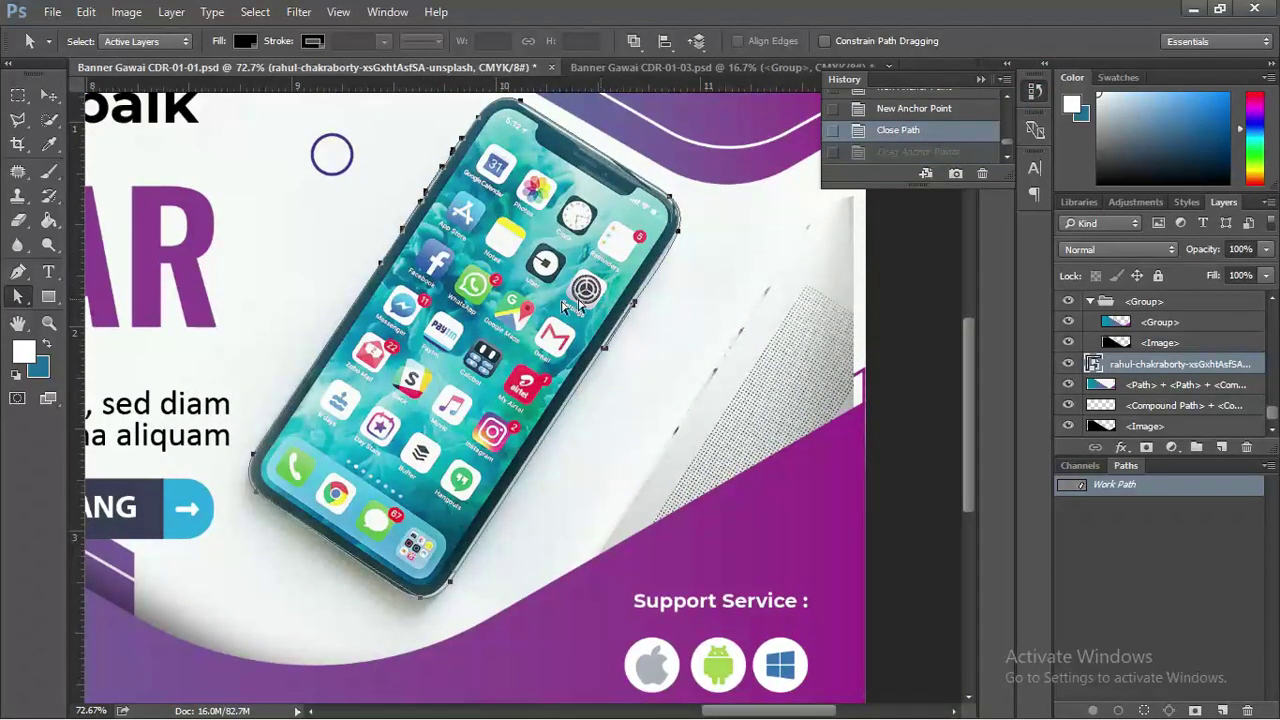
Convert the closed phone path into a new anti-aliased selection with a feather radius of 3 pixels.
{"action": "right_click", "coordinate": [508, 340]}
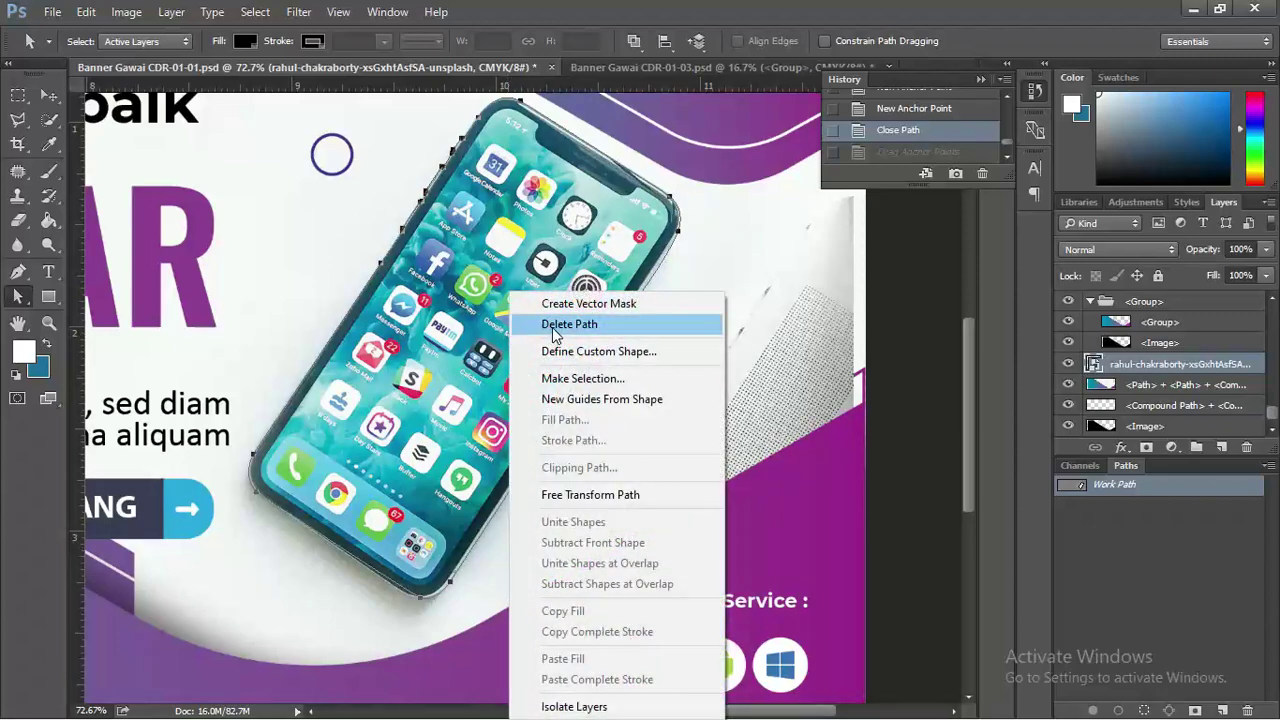
{"action": "left_click", "coordinate": [588, 385]}
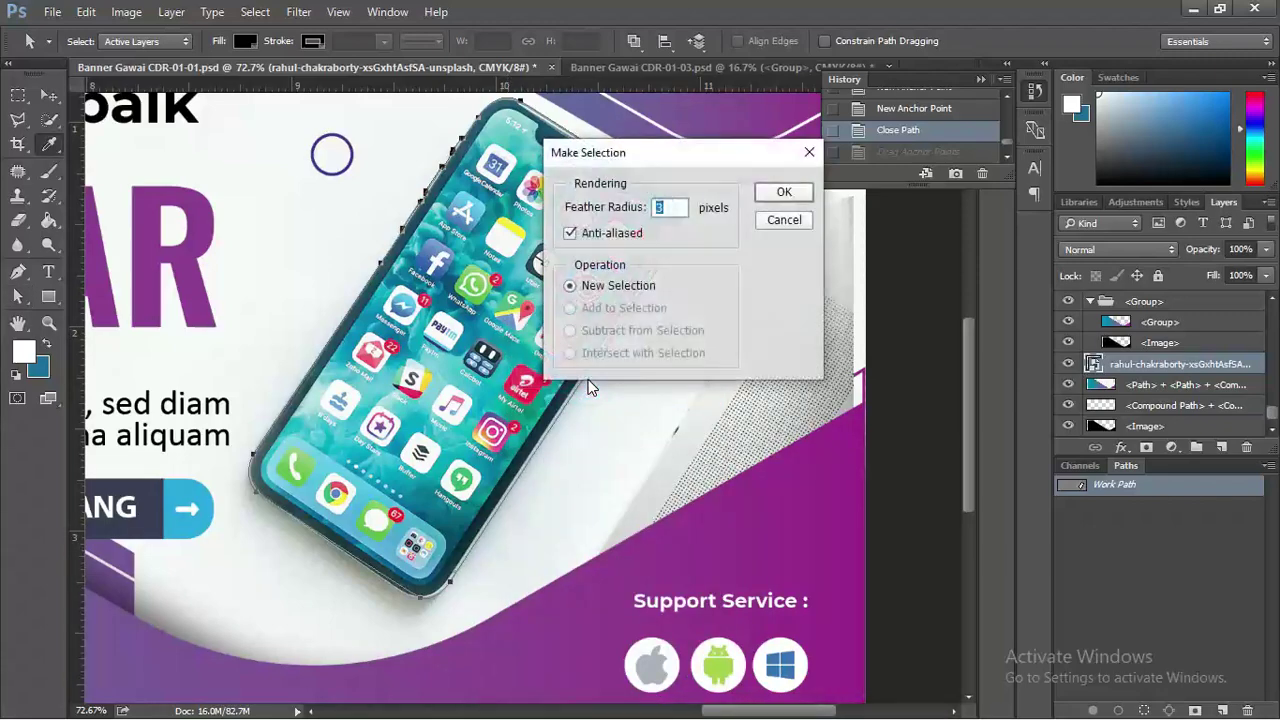
{"action": "left_click", "coordinate": [770, 198]}
{"action": "key", "text": "a"}
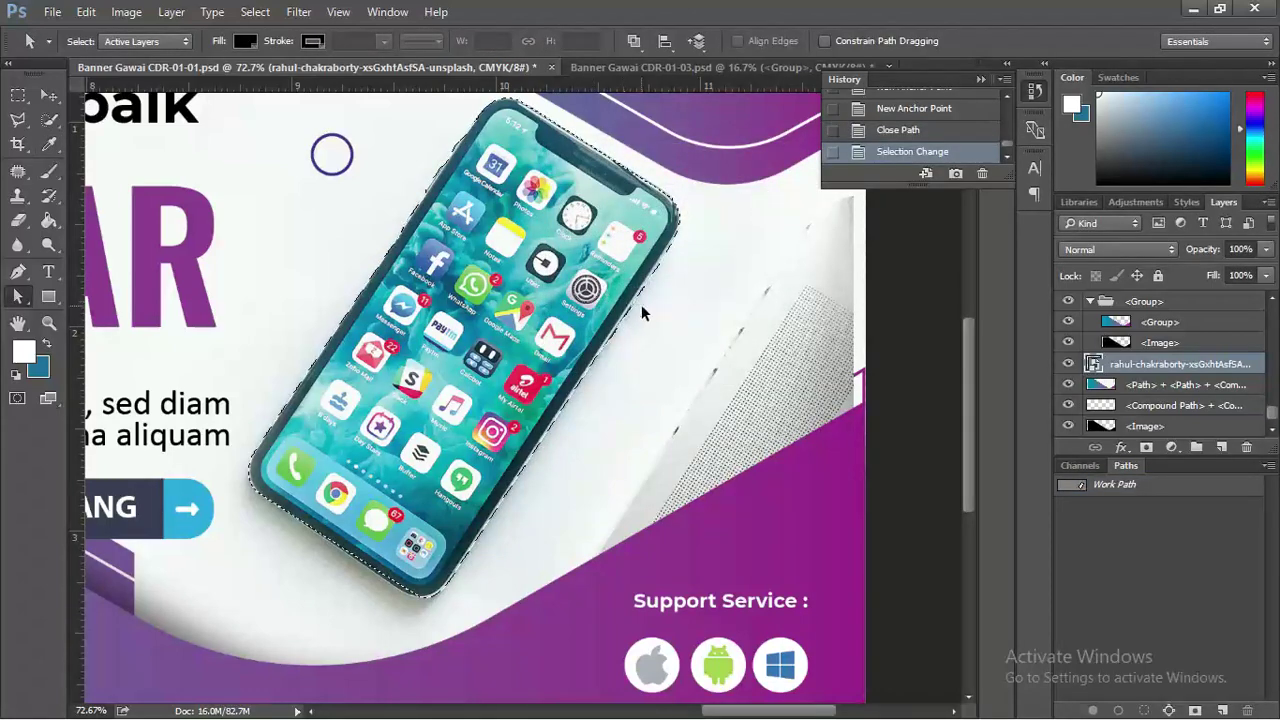
{"action": "scroll", "coordinate": [643, 314], "scroll_direction": "down", "scroll_amount": 2}
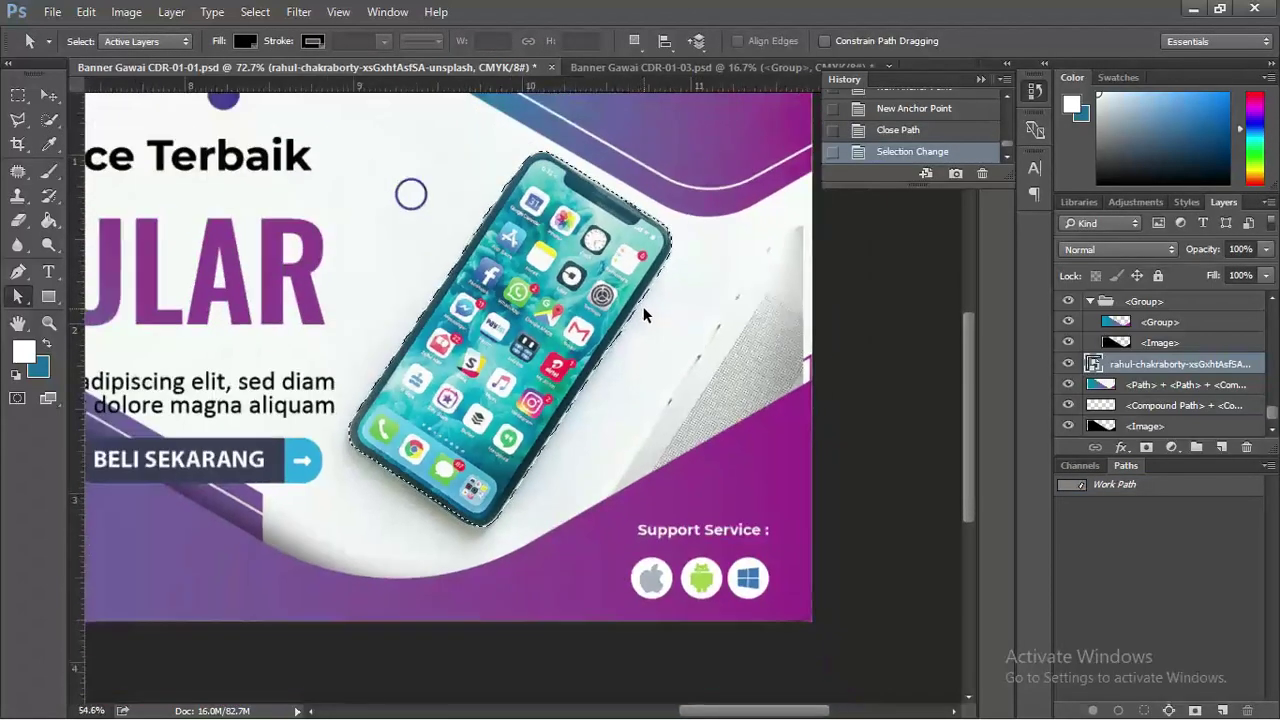
Add a layer mask to the phone photo layer from the phone-shaped selection.
{"action": "left_click", "coordinate": [1147, 449]}
{"action": "scroll", "coordinate": [726, 375], "scroll_direction": "down", "scroll_amount": 2}
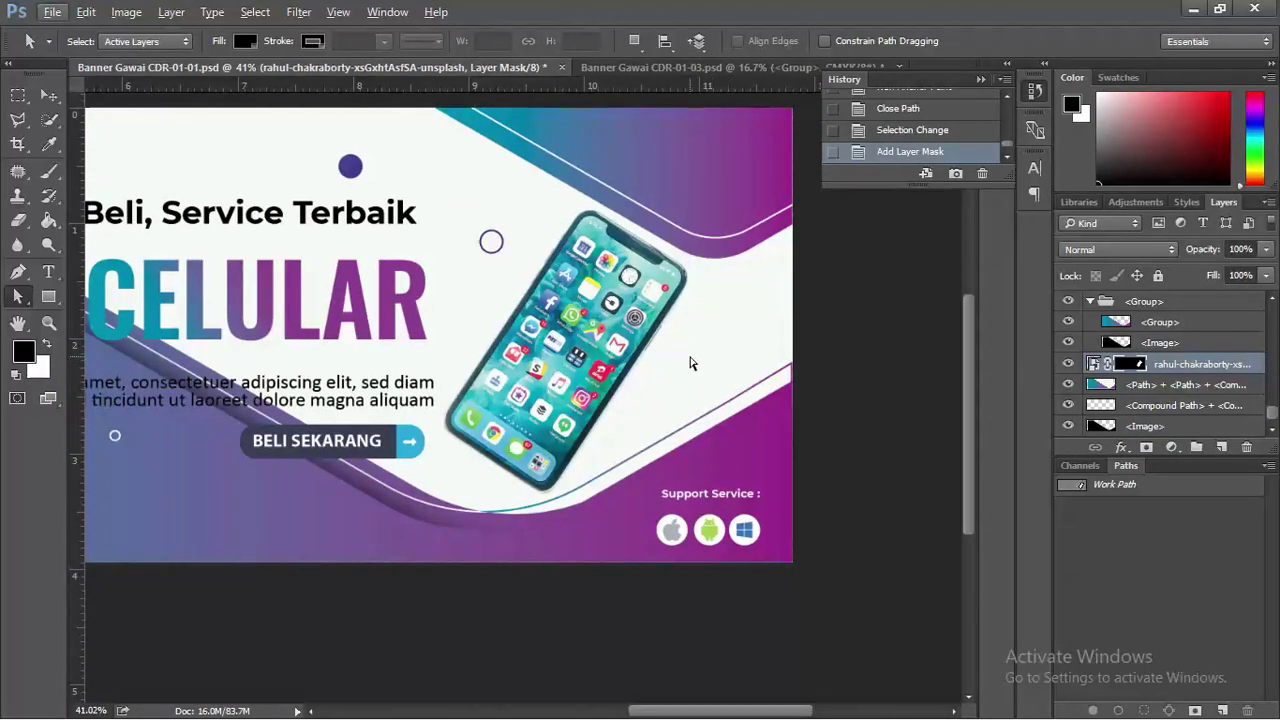
{"action": "key", "text": "v"}
{"action": "key", "text": "Escape"}
{"action": "key", "text": "v"}
{"action": "mouse_move", "coordinate": [606, 318]}
{"action": "left_mouse_down"}
{"action": "mouse_move", "coordinate": [620, 320]}
{"action": "mouse_move", "coordinate": [612, 306]}
{"action": "left_mouse_up"}
{"action": "key", "text": "a"}
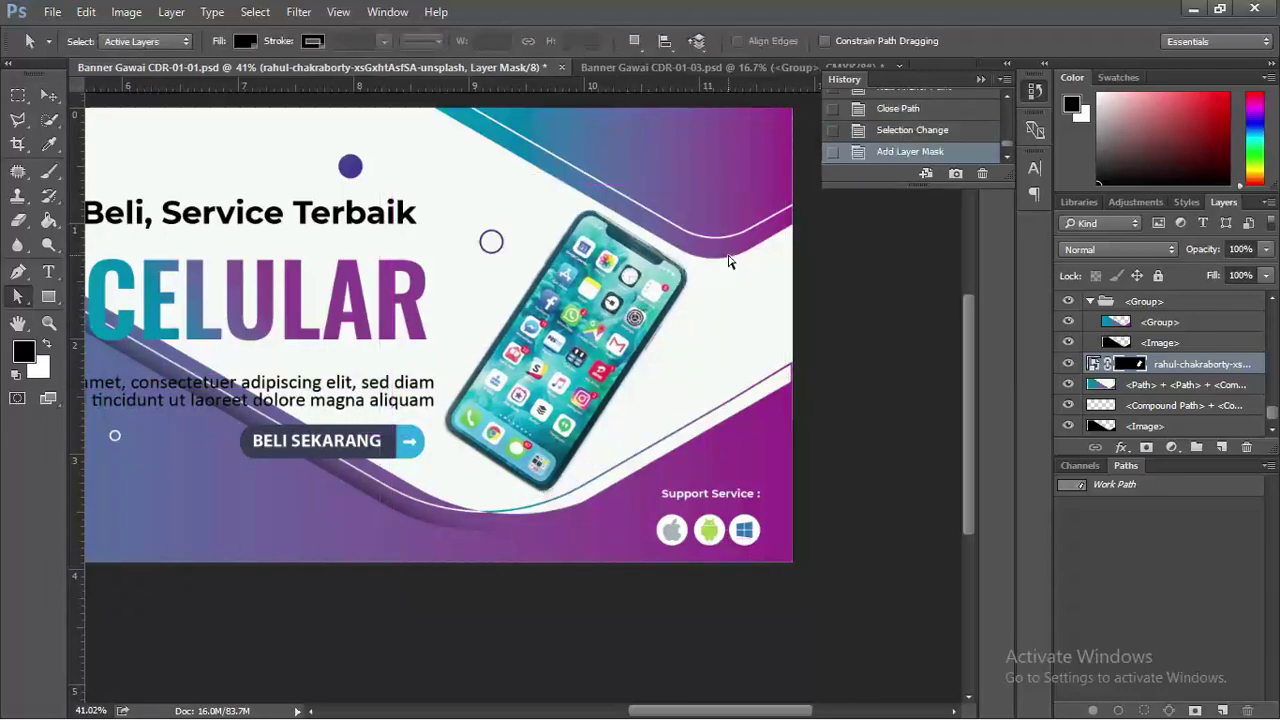
Load the white background shape's layer as a selection and paint white on the phone layer's mask to restore the shadow around the phone.
{"action": "scroll", "coordinate": [596, 318], "scroll_direction": "down", "scroll_amount": 3}
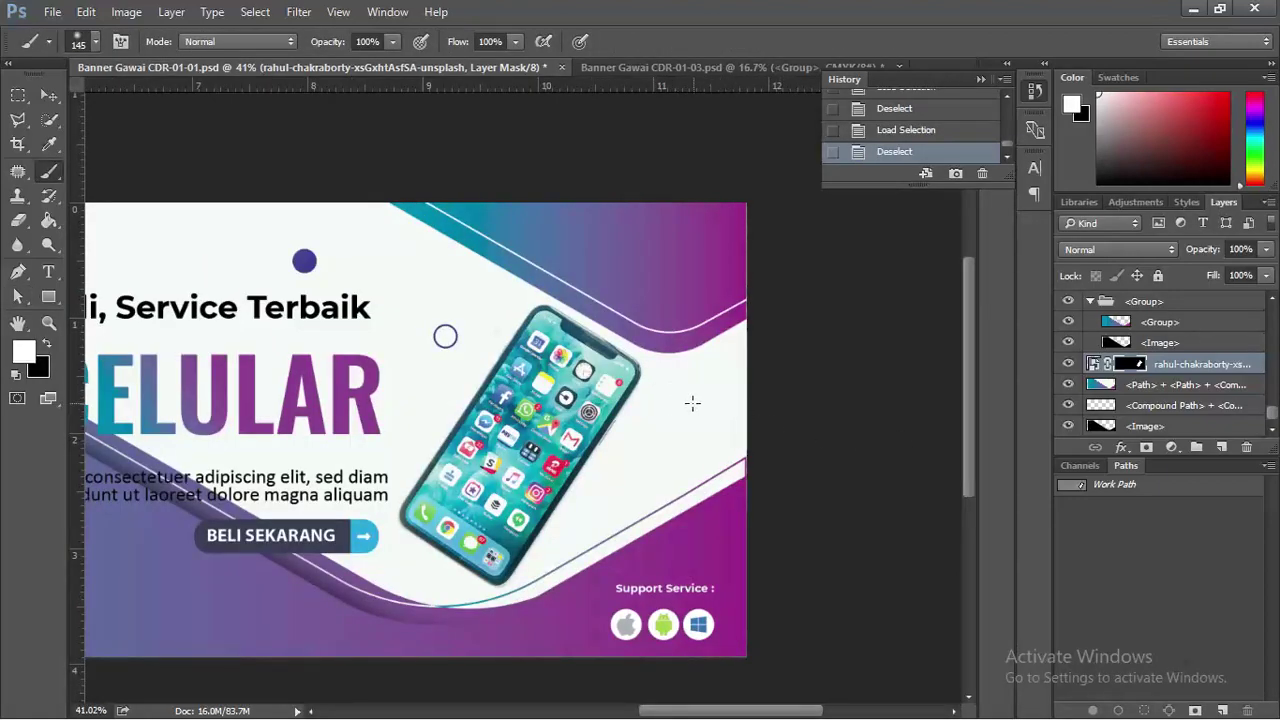
{"action": "key", "text": "alt"}
{"action": "scroll", "coordinate": [670, 425], "scroll_direction": "up", "scroll_amount": 4}
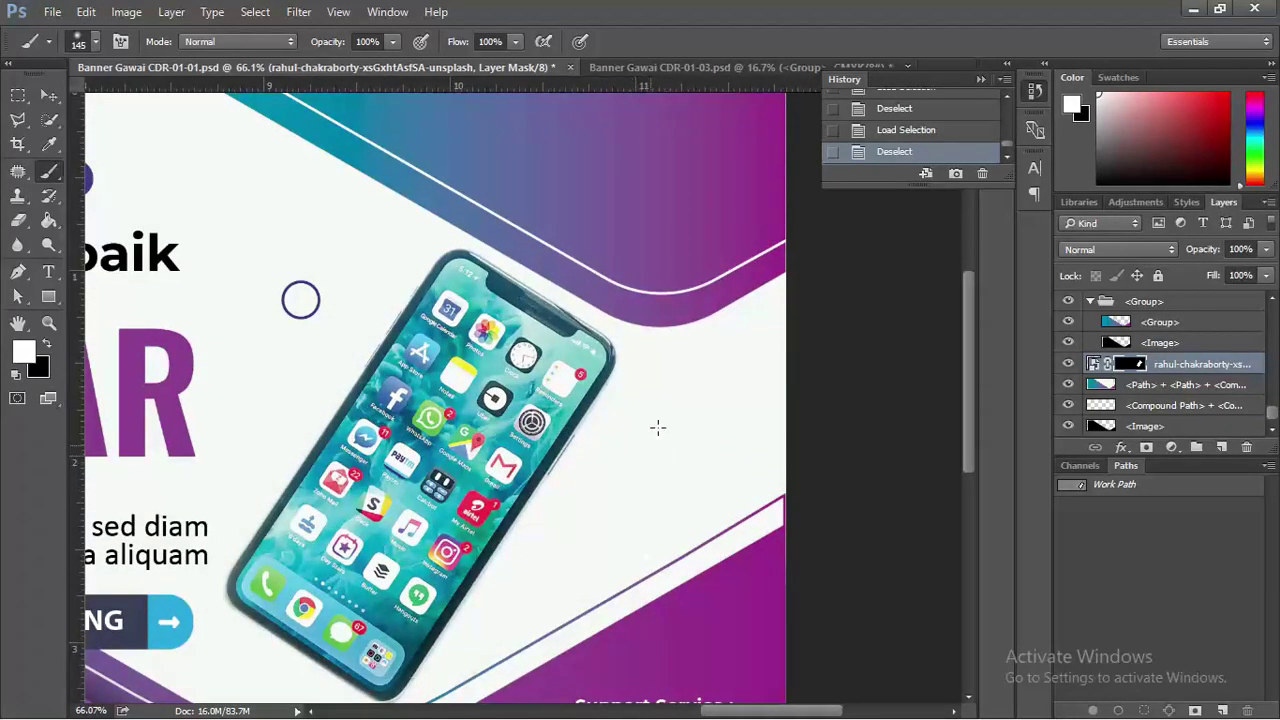
{"action": "scroll", "coordinate": [657, 372], "scroll_direction": "down", "scroll_amount": 2}
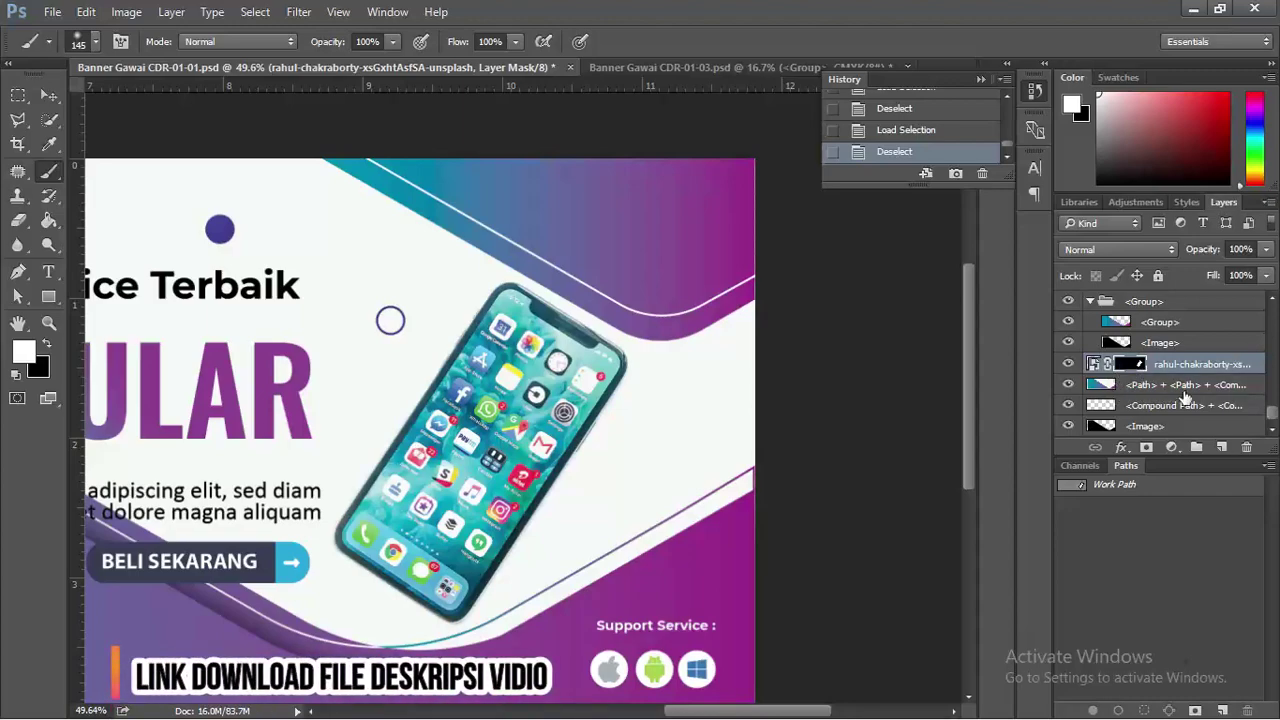
{"action": "left_click", "coordinate": [1104, 385], "text": "ctrl"}
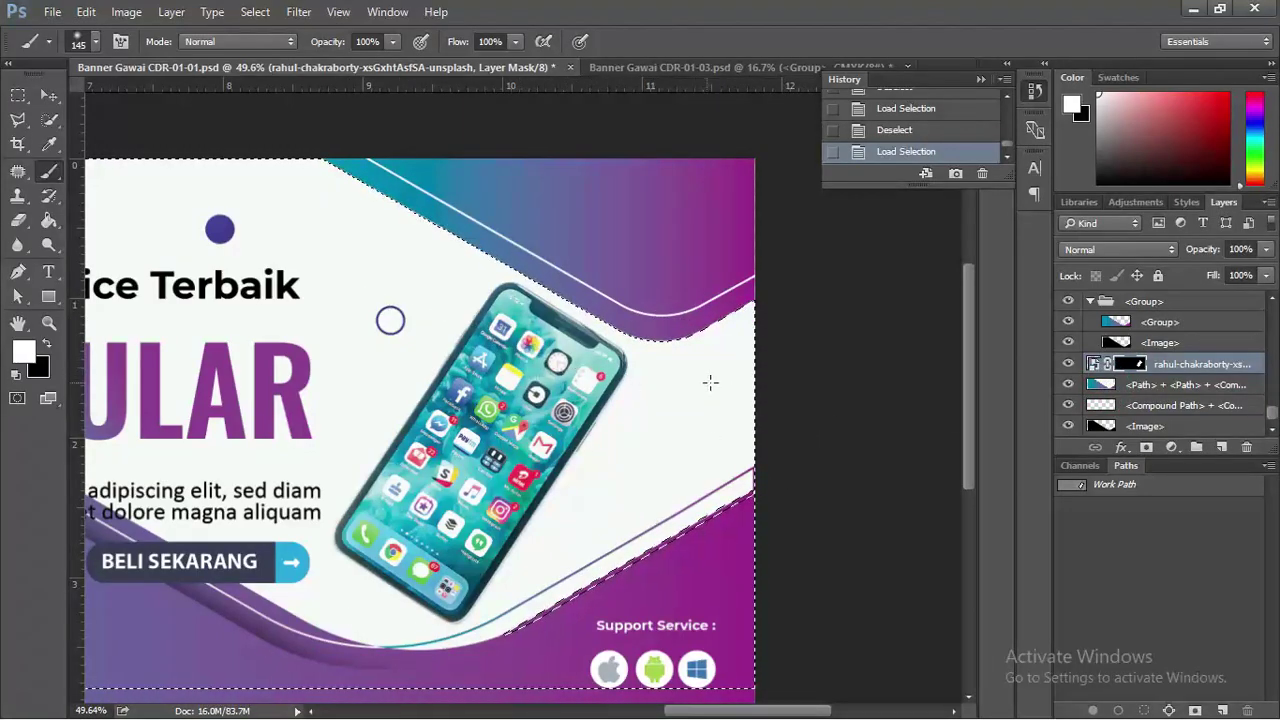
{"action": "left_click", "coordinate": [1140, 368]}
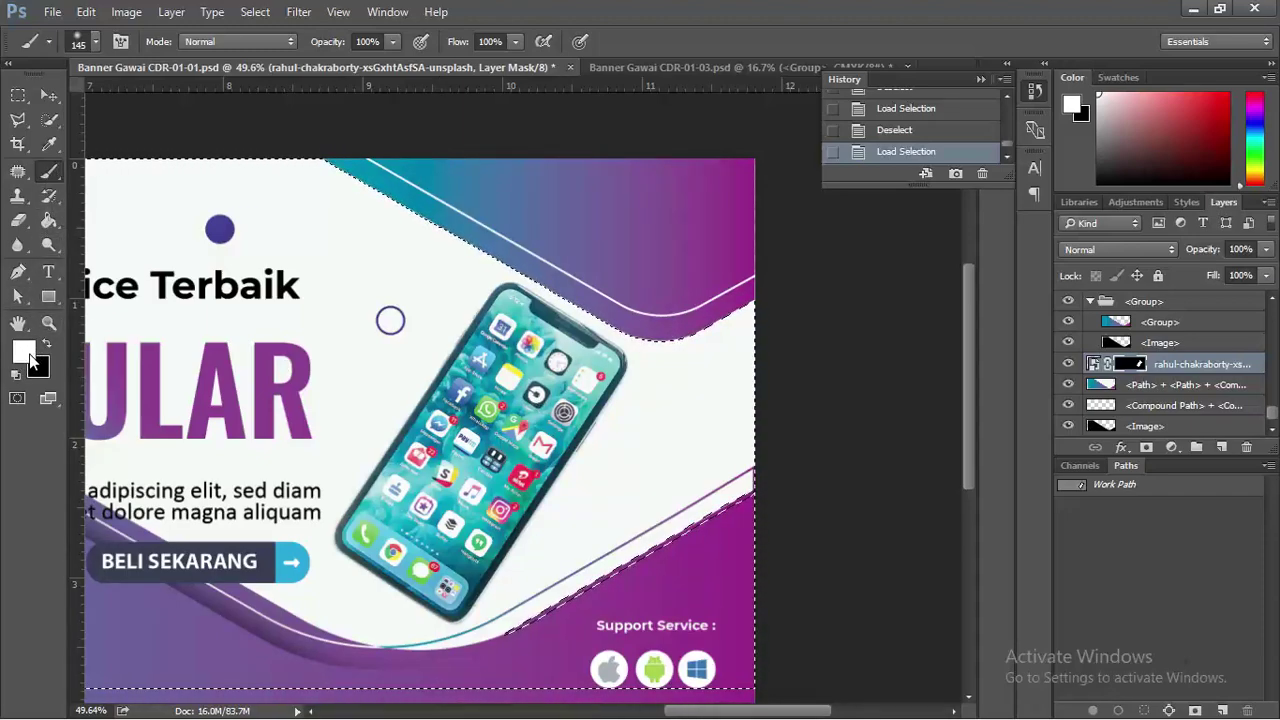
{"action": "mouse_move", "coordinate": [669, 441]}
{"action": "left_mouse_down"}
{"action": "mouse_move", "coordinate": [703, 414]}
{"action": "mouse_move", "coordinate": [692, 407]}
{"action": "left_mouse_up"}
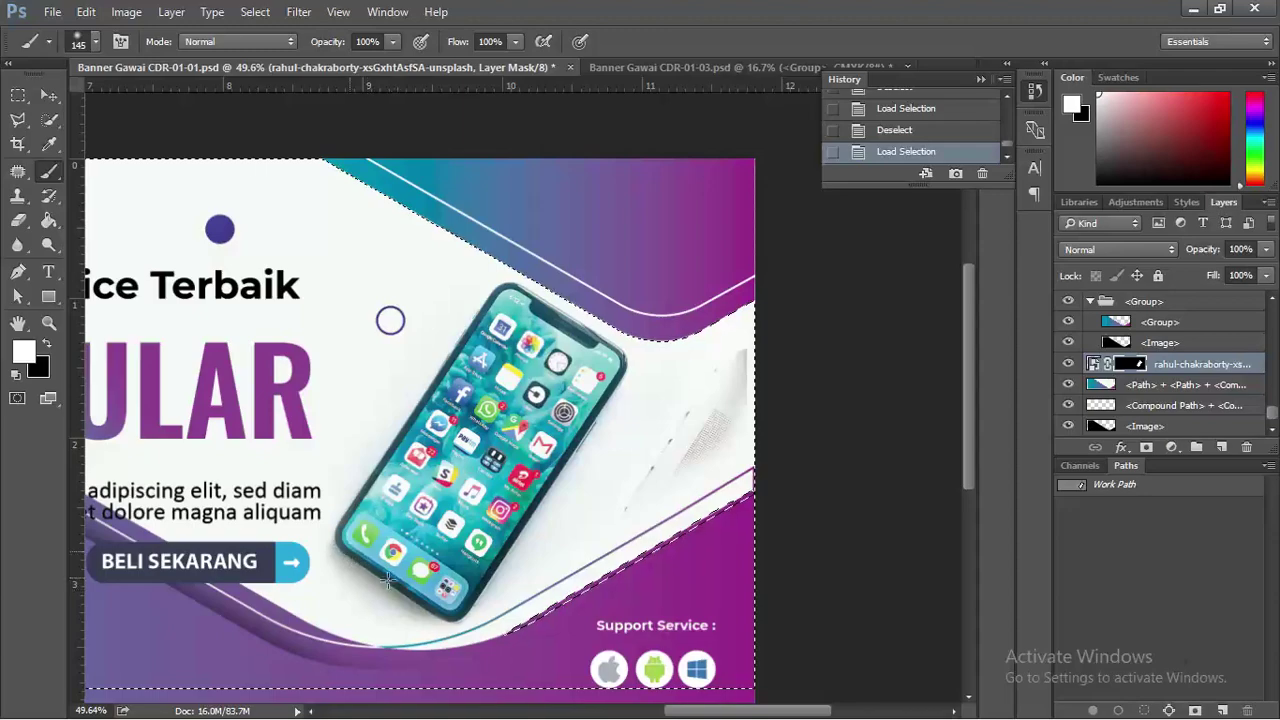
Finish the white mask stroke over the phone, compare it by undoing and redoing, and deselect.
{"action": "left_click_drag", "start_coordinate": [495, 405], "coordinate": [480, 378]}
{"action": "key", "text": "ctrl+z"}
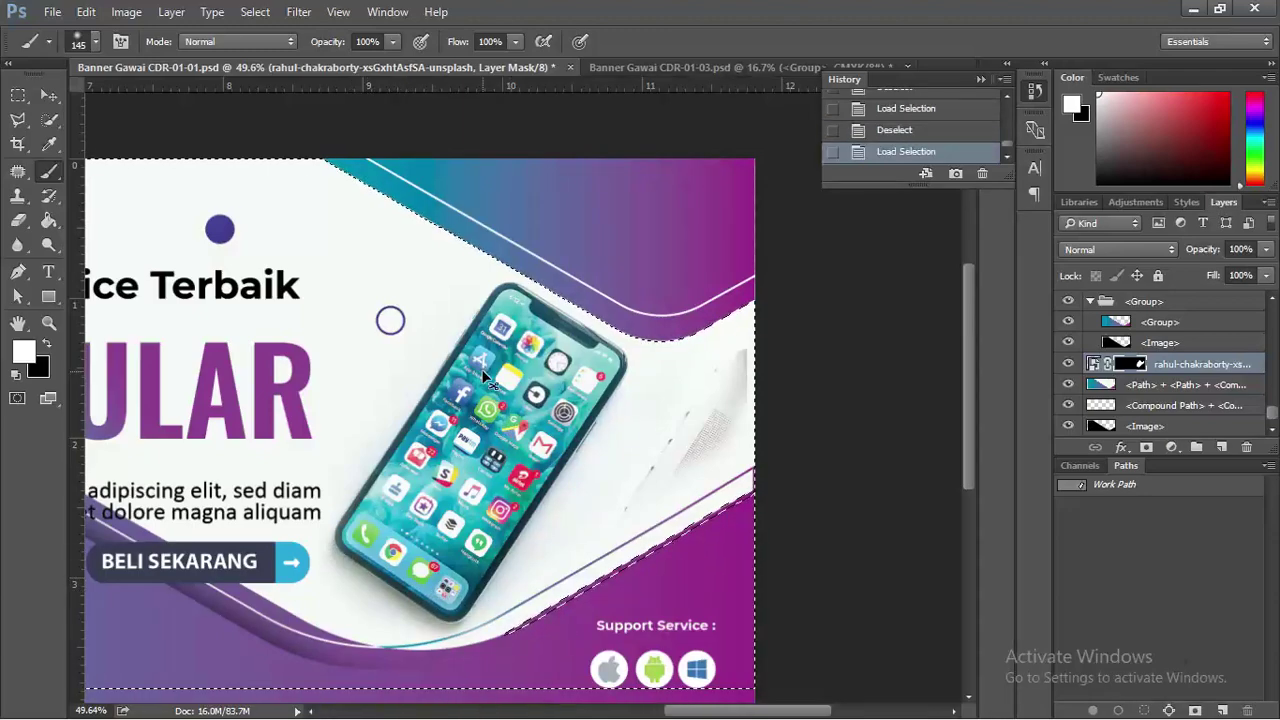
{"action": "key", "text": "ctrl+z"}
{"action": "key", "text": "ctrl+z"}
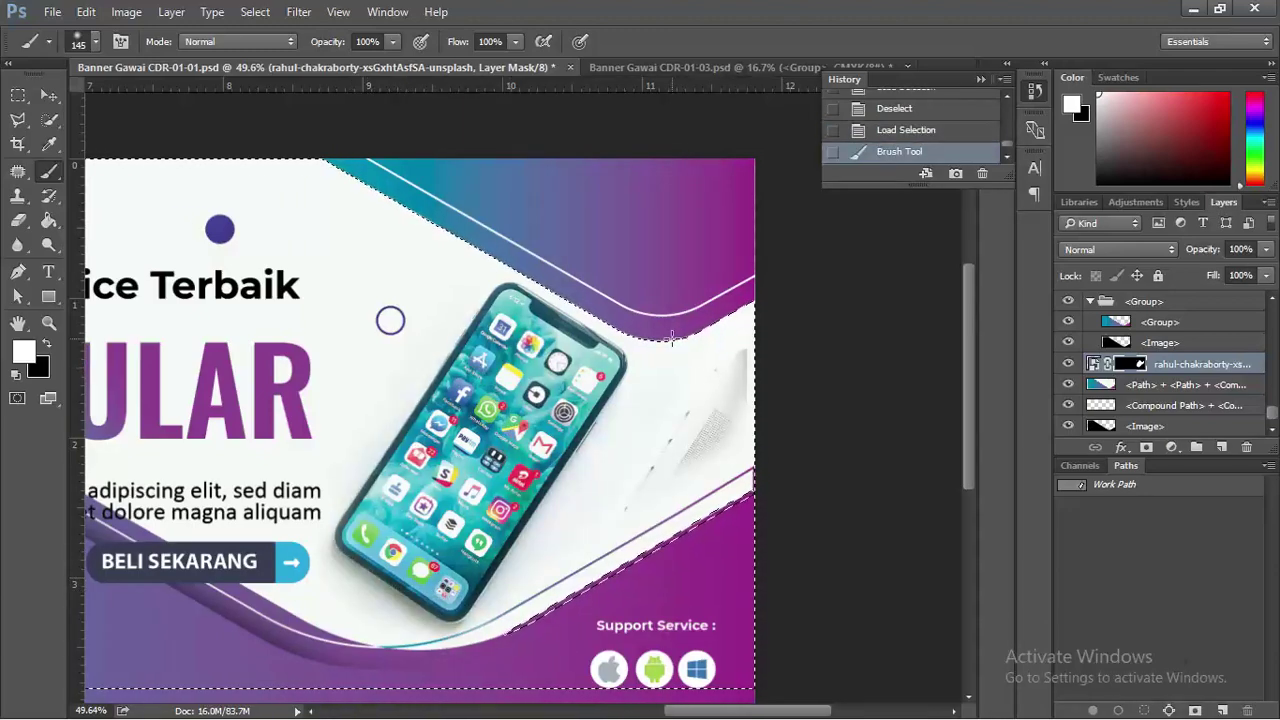
{"action": "scroll", "coordinate": [619, 407], "scroll_direction": "down", "scroll_amount": 2}
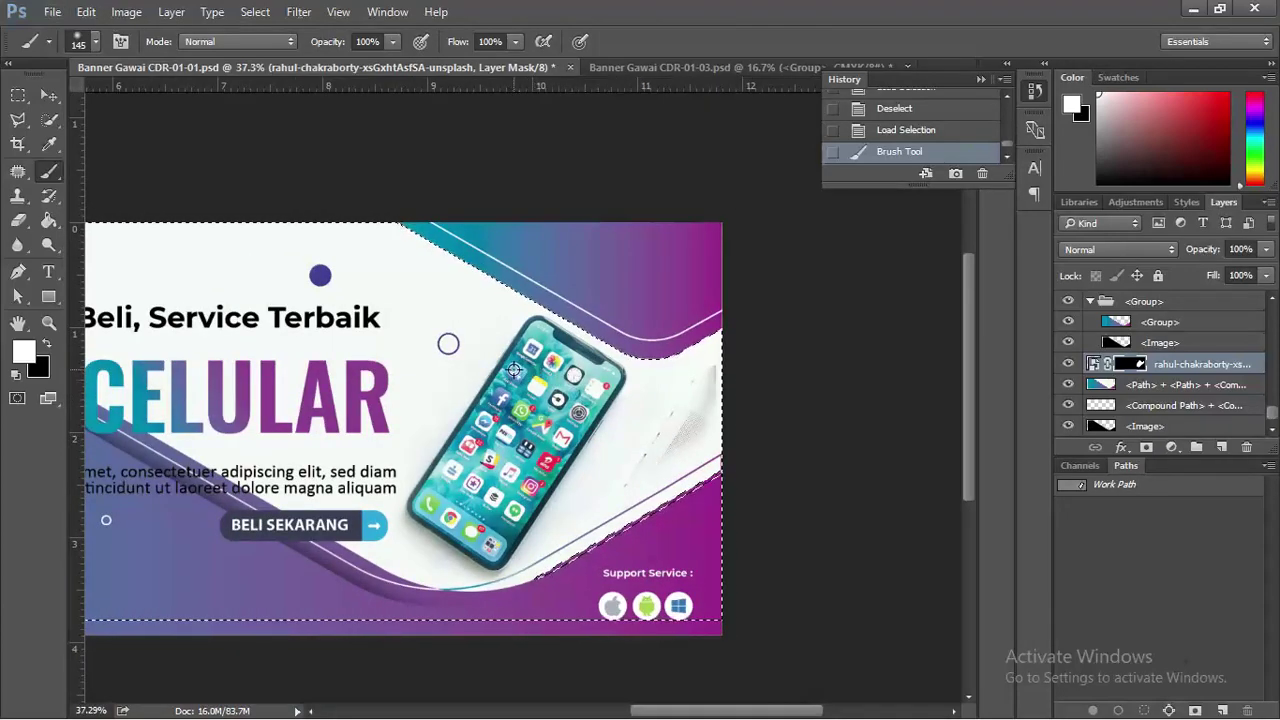
{"action": "scroll", "coordinate": [650, 395], "scroll_direction": "up", "scroll_amount": 1}
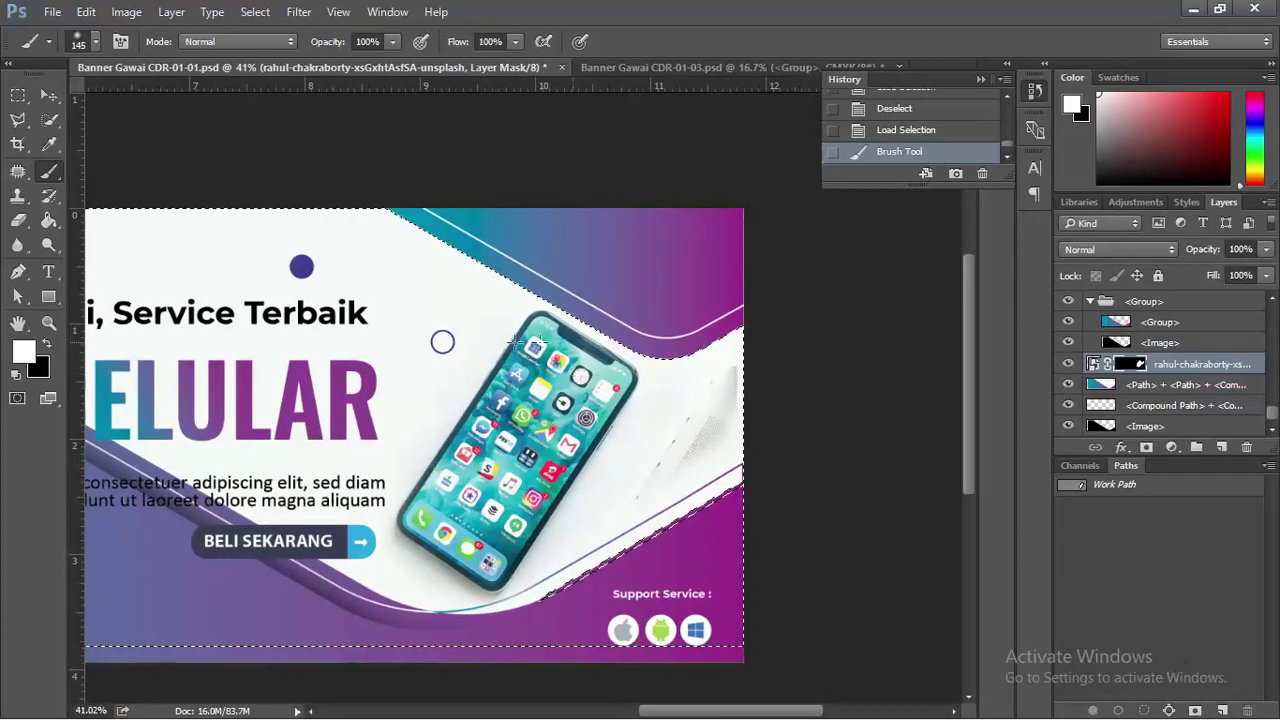
{"action": "key", "text": "ctrl+d"}
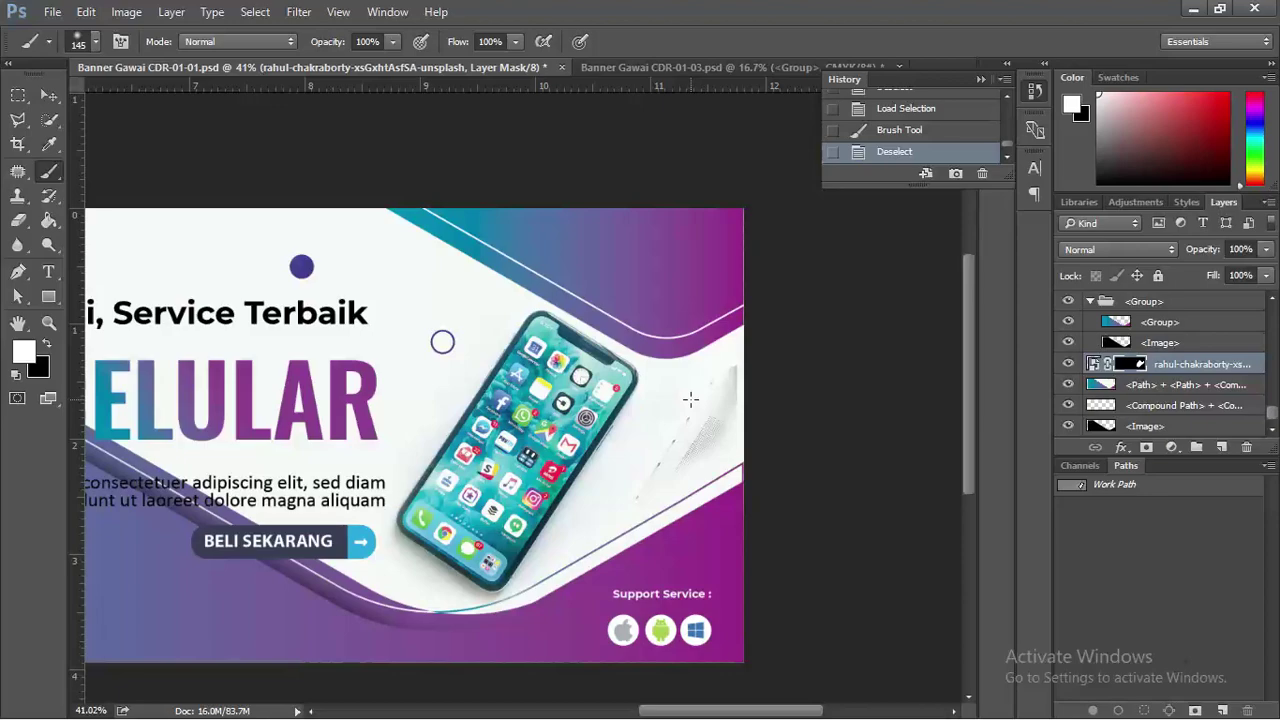
Review the restored phone shadow on the whole banner and collapse the History panel.
{"action": "scroll", "coordinate": [615, 413], "scroll_direction": "down", "scroll_amount": 1}
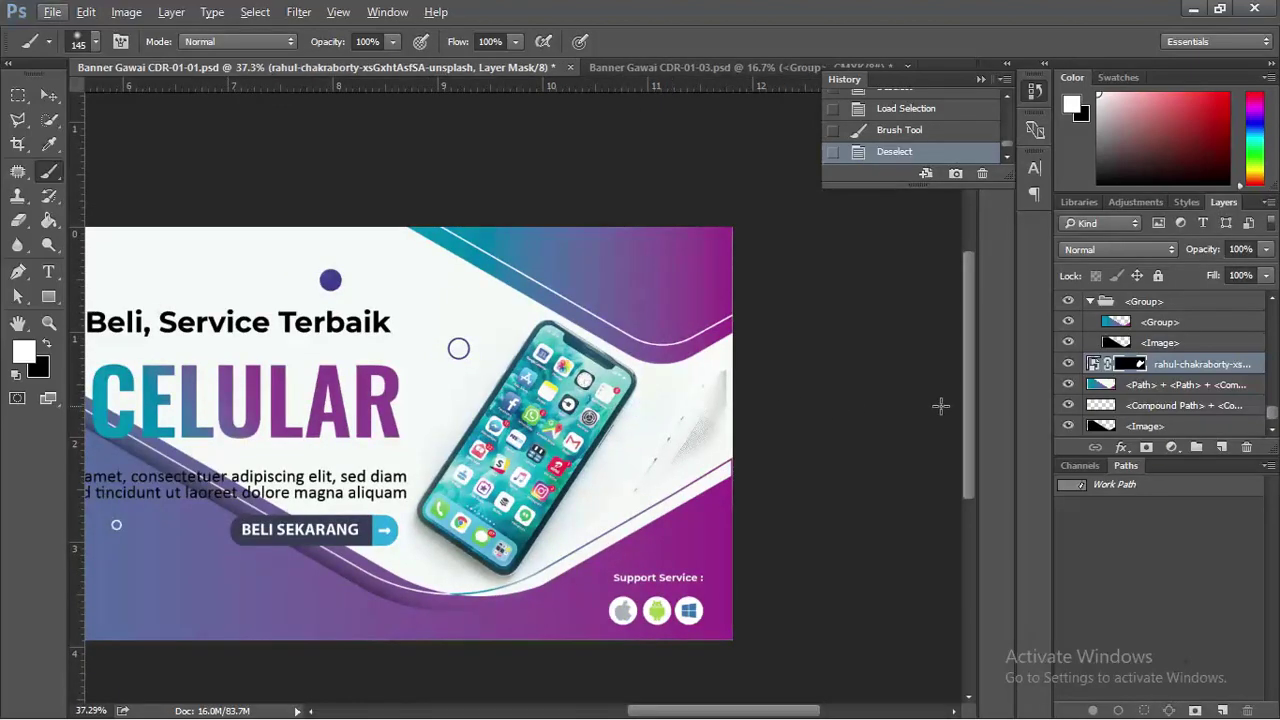
{"action": "scroll", "coordinate": [593, 457], "scroll_direction": "up", "scroll_amount": 2}
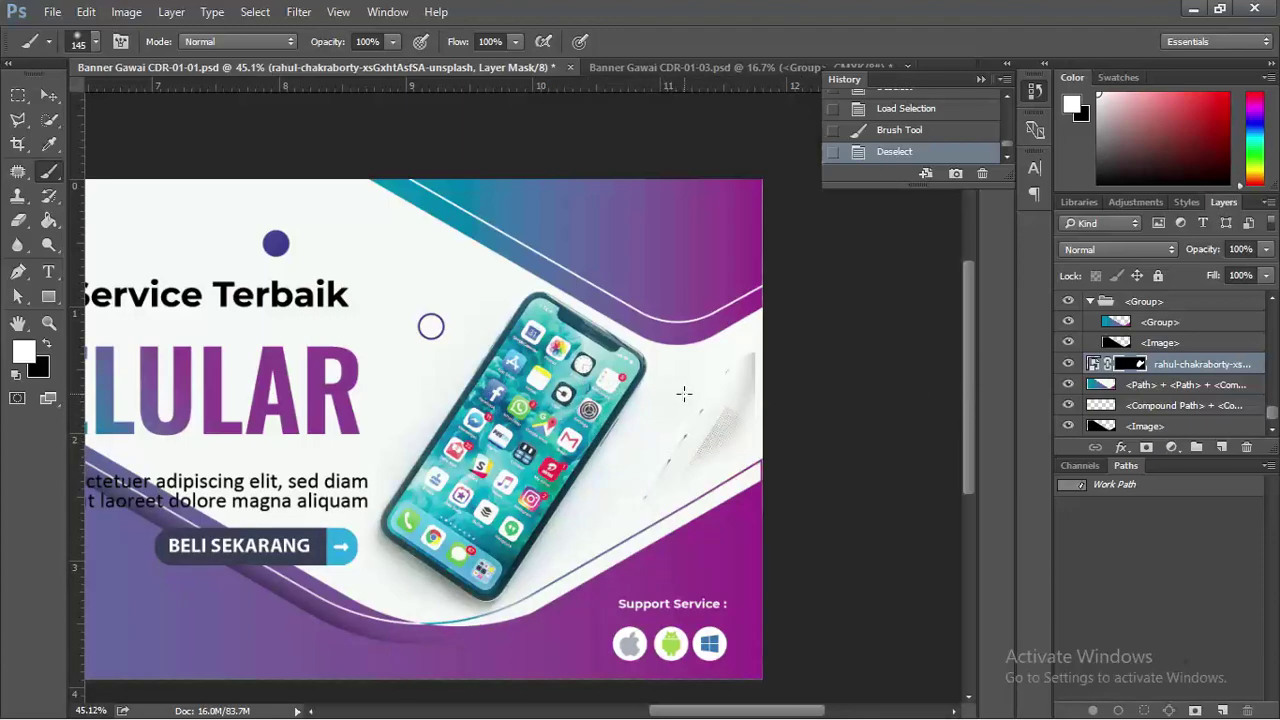
{"action": "scroll", "coordinate": [684, 393], "scroll_direction": "down", "scroll_amount": 1}
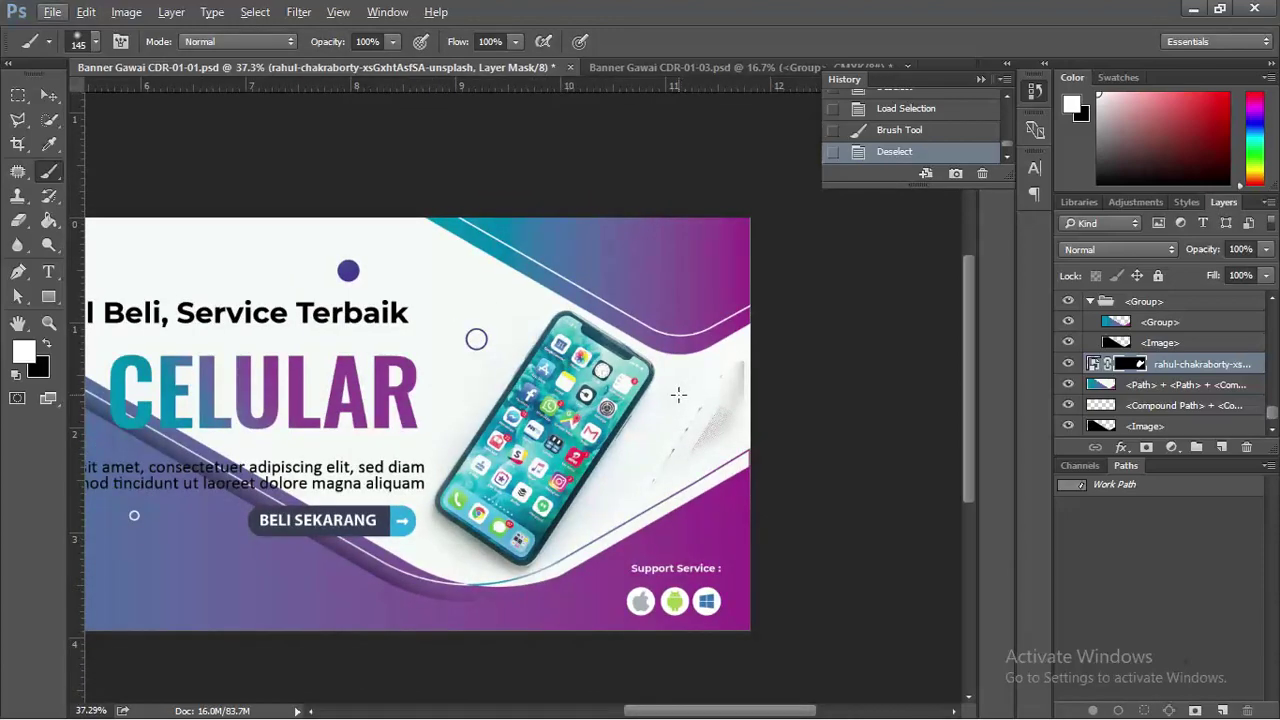
{"action": "scroll", "coordinate": [678, 395], "scroll_direction": "down", "scroll_amount": 2}
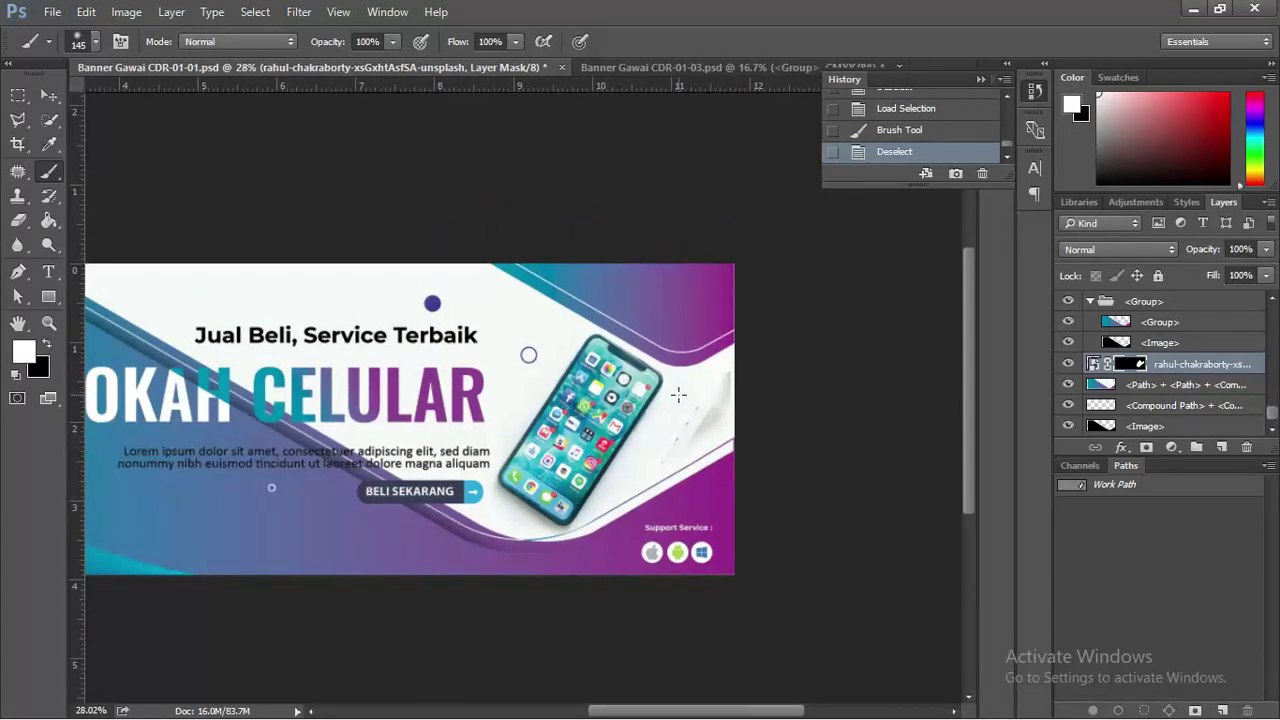
{"action": "left_click_drag", "start_coordinate": [638, 395], "coordinate": [754, 405]}
{"action": "scroll", "coordinate": [636, 395], "scroll_direction": "down", "scroll_amount": 1}
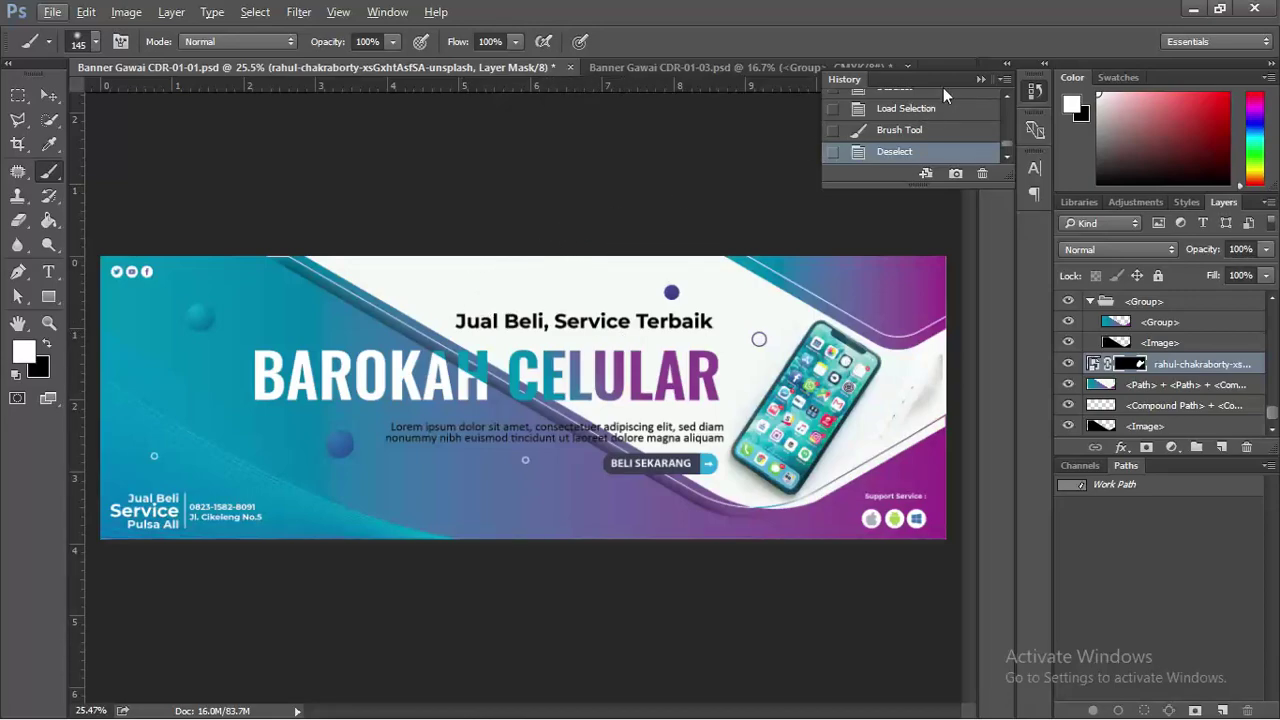
{"action": "left_click", "coordinate": [979, 81]}
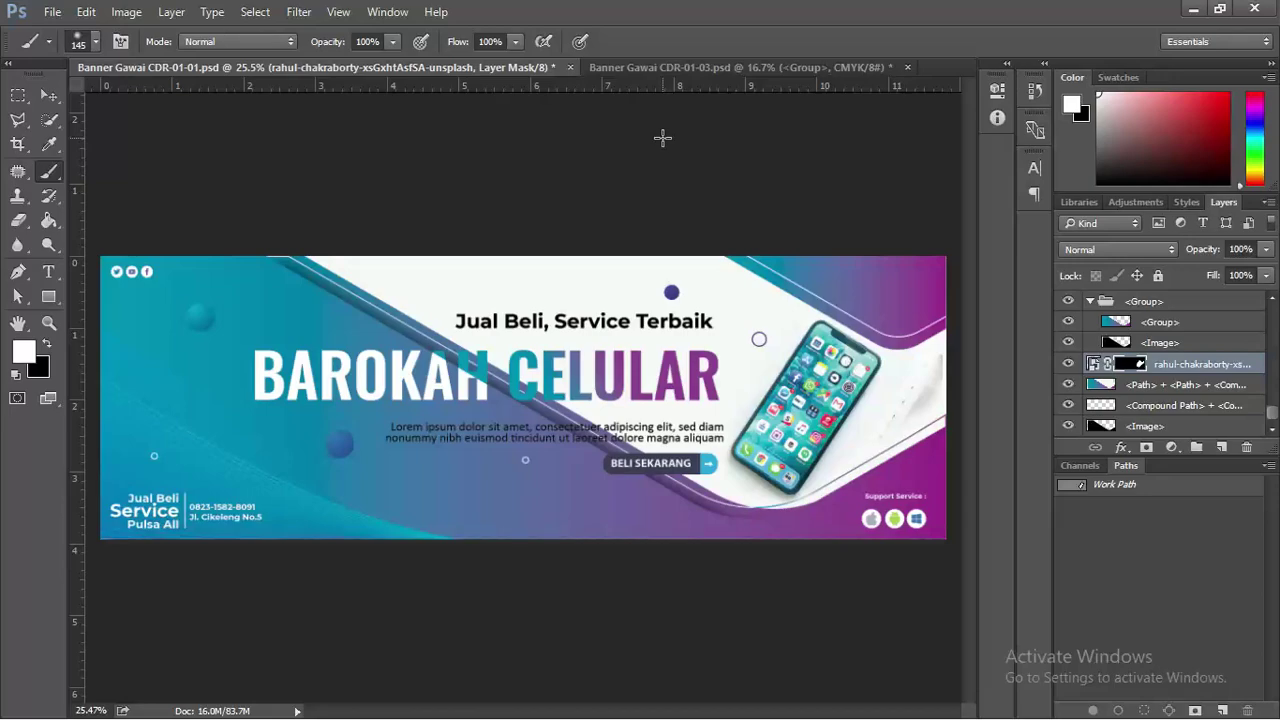
Close the vertical banner document Banner Gawai CDR-01-03.psd.
{"action": "left_click", "coordinate": [663, 66]}
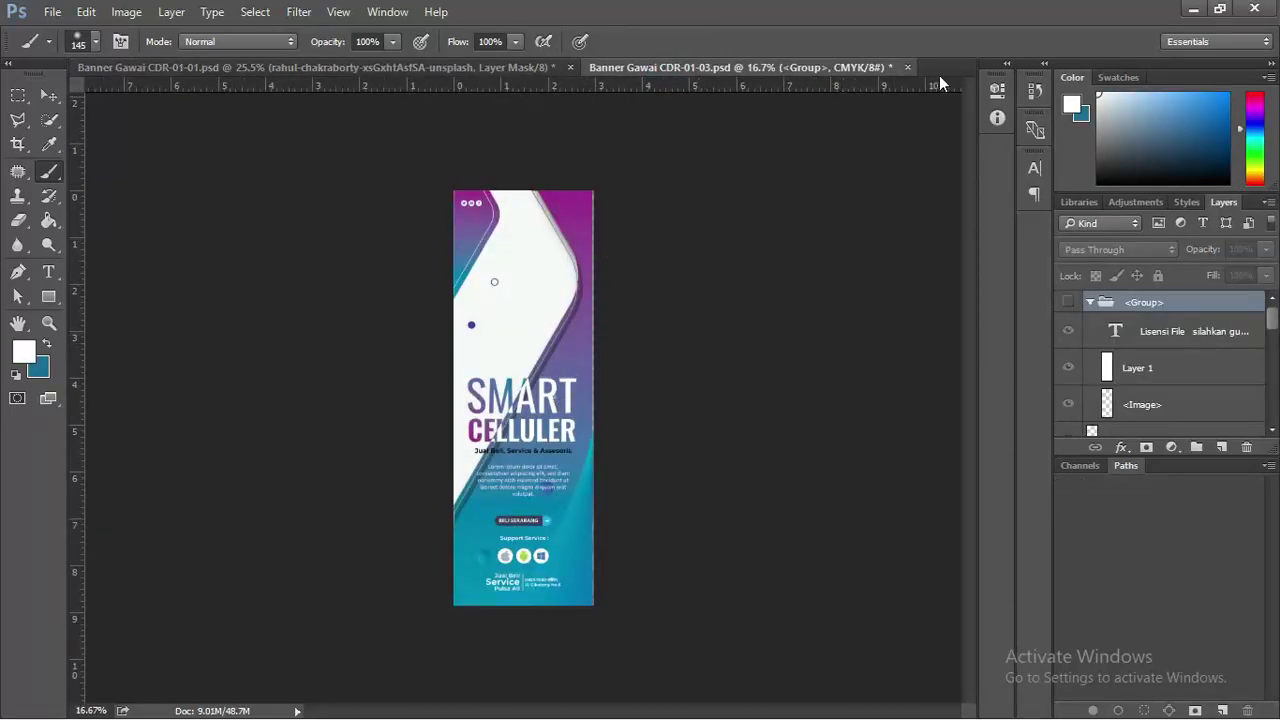
{"action": "left_click", "coordinate": [907, 67]}
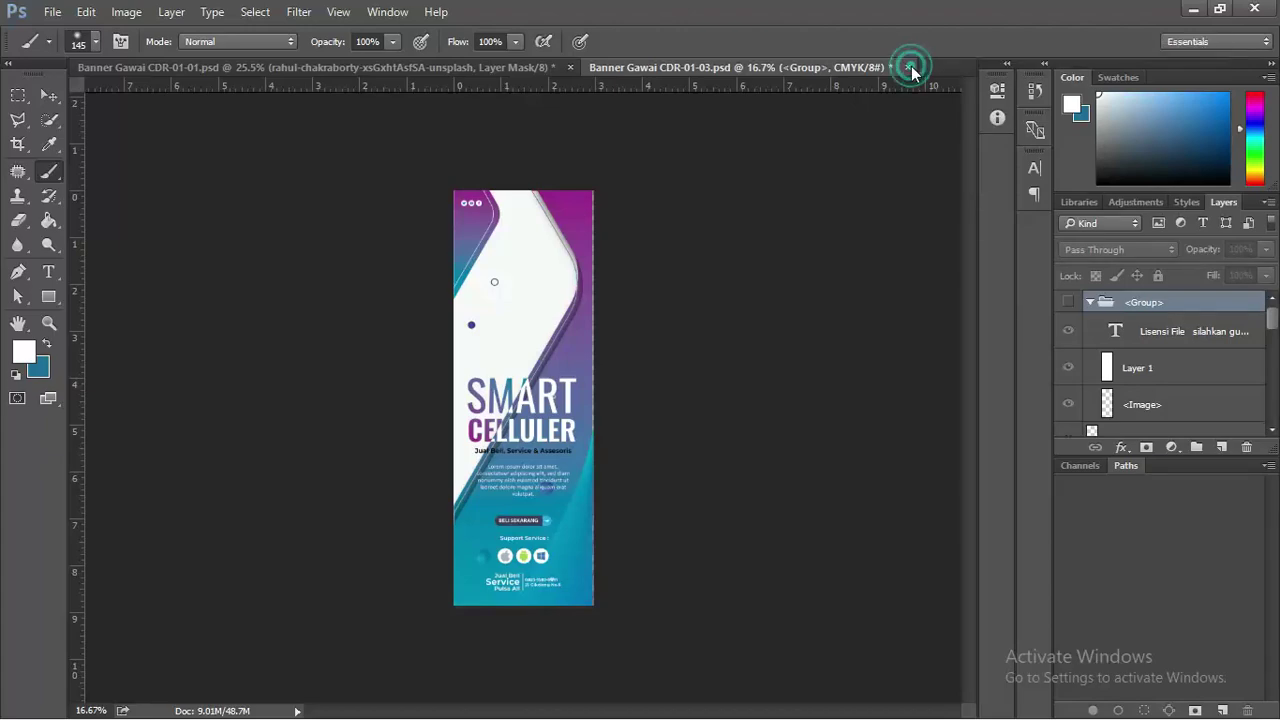
{"action": "left_click", "coordinate": [644, 292]}
Switch to CorelDRAW X7 with Banner Gawai CDR CC.cdr open.
{"action": "key", "text": "alt+Tab"}
{"action": "key", "text": "alt+Tab"}
{"action": "key", "text": "alt+Tab"}
{"action": "key", "text": "alt+Tab"}
{"action": "key", "text": "alt+Tab"}
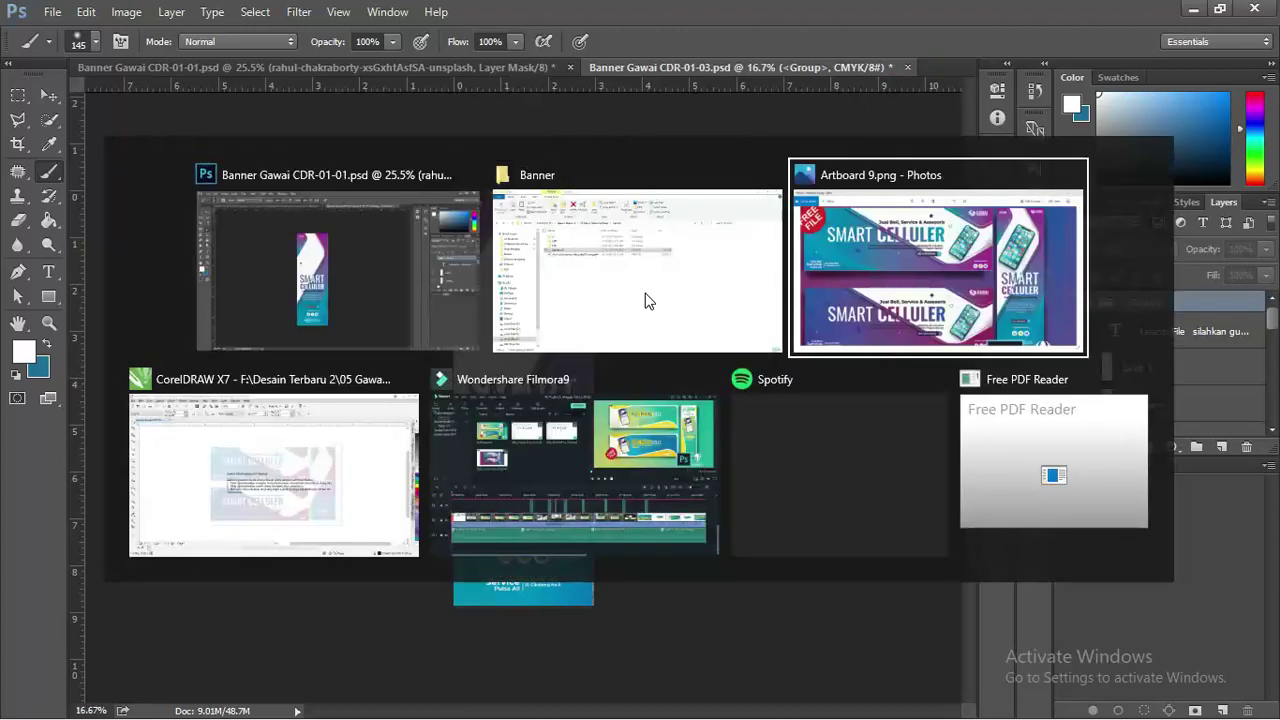
{"action": "key", "text": "alt+Tab"}
{"action": "key", "text": "alt+Tab"}
{"action": "key", "text": "alt+Tab"}
{"action": "key", "text": "alt+Tab"}
{"action": "key", "text": "alt+Tab"}
{"action": "key", "text": "alt+Tab"}
{"action": "key", "text": "alt+Tab"}
{"action": "key", "text": "alt+Tab"}
{"action": "key", "text": "alt+Tab"}
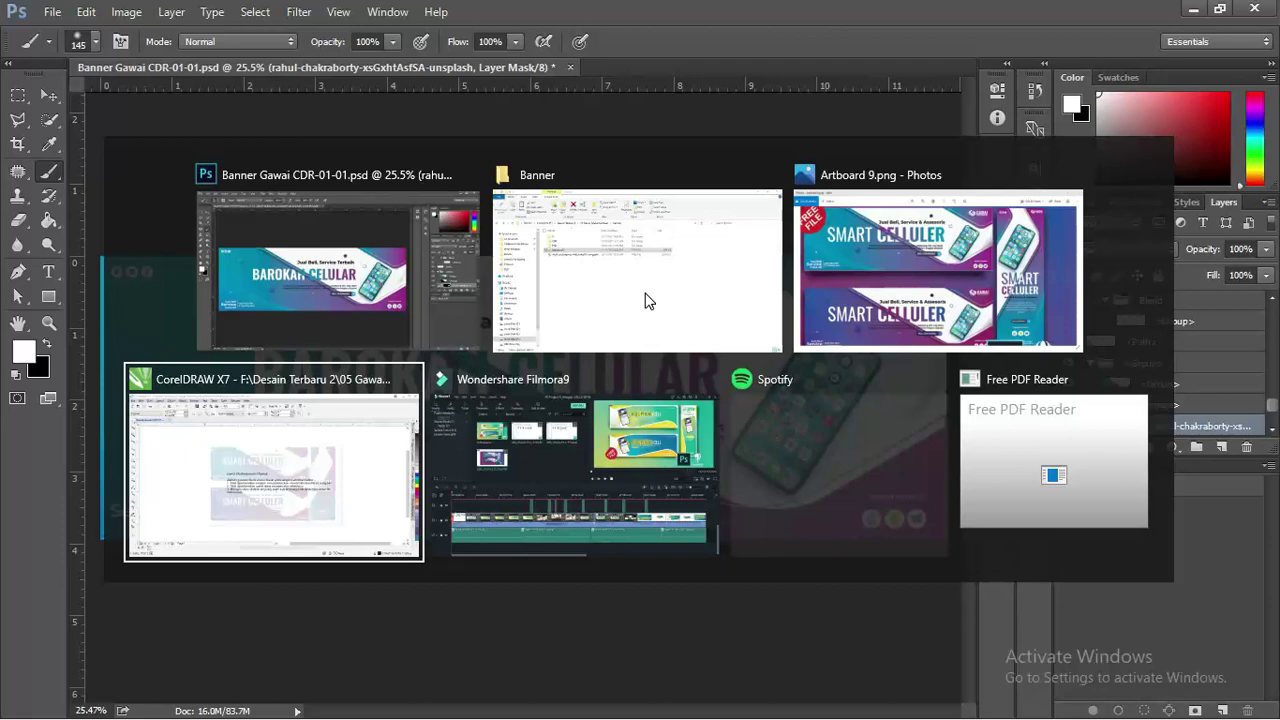
{"action": "key", "text": "alt+Tab"}
{"action": "key", "text": "alt+Tab"}
{"action": "key", "text": "alt+Tab"}
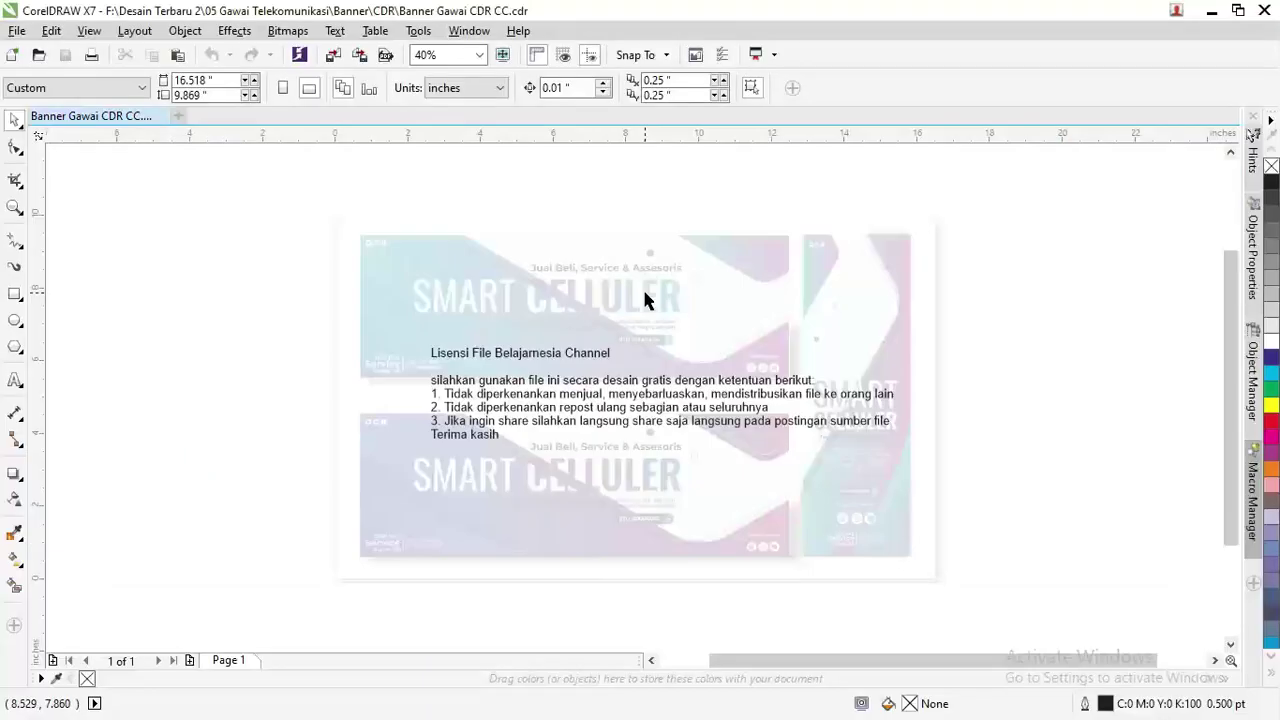
Move the semi-transparent white cover rectangle and the licence text off the page to its left.
{"action": "left_click", "coordinate": [664, 285]}
{"action": "scroll", "coordinate": [664, 285], "scroll_direction": "down", "scroll_amount": 2}
{"action": "left_click_drag", "start_coordinate": [666, 291], "coordinate": [363, 294]}
{"action": "scroll", "coordinate": [540, 288], "scroll_direction": "up", "scroll_amount": 5}
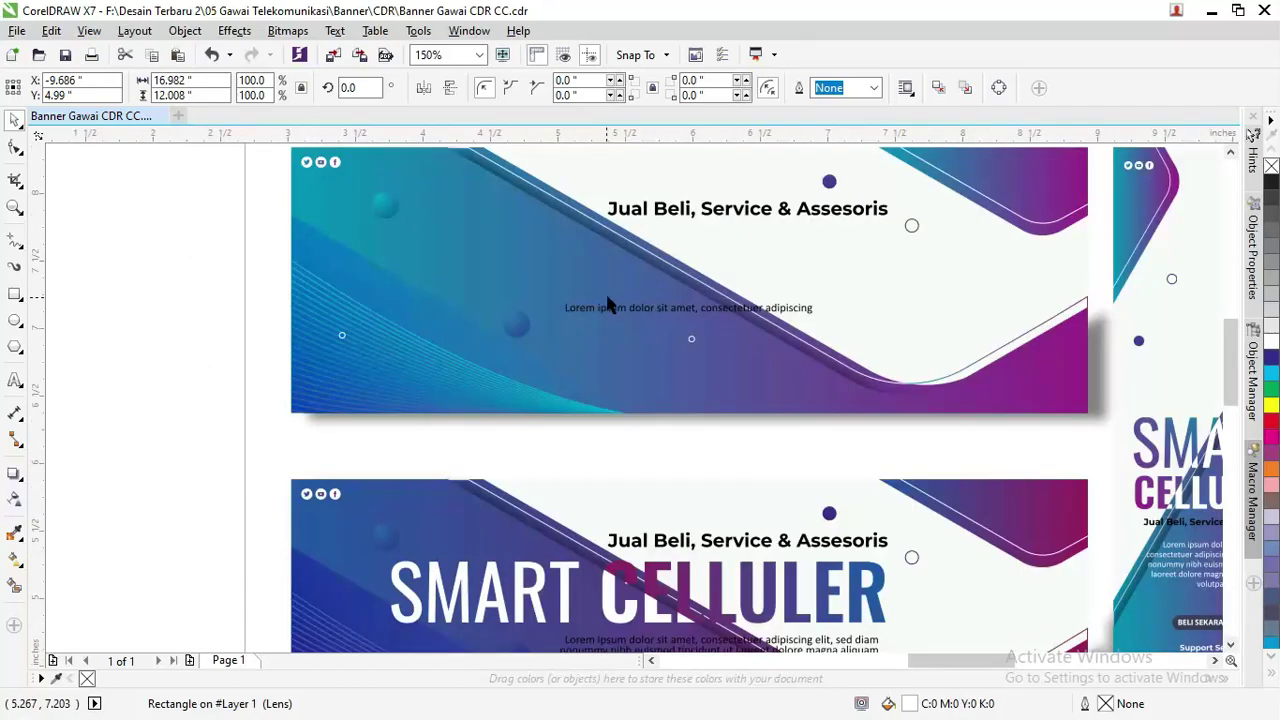
{"action": "scroll", "coordinate": [540, 288], "scroll_direction": "down", "scroll_amount": 3}
{"action": "scroll", "coordinate": [540, 288], "scroll_direction": "down", "scroll_amount": 2}
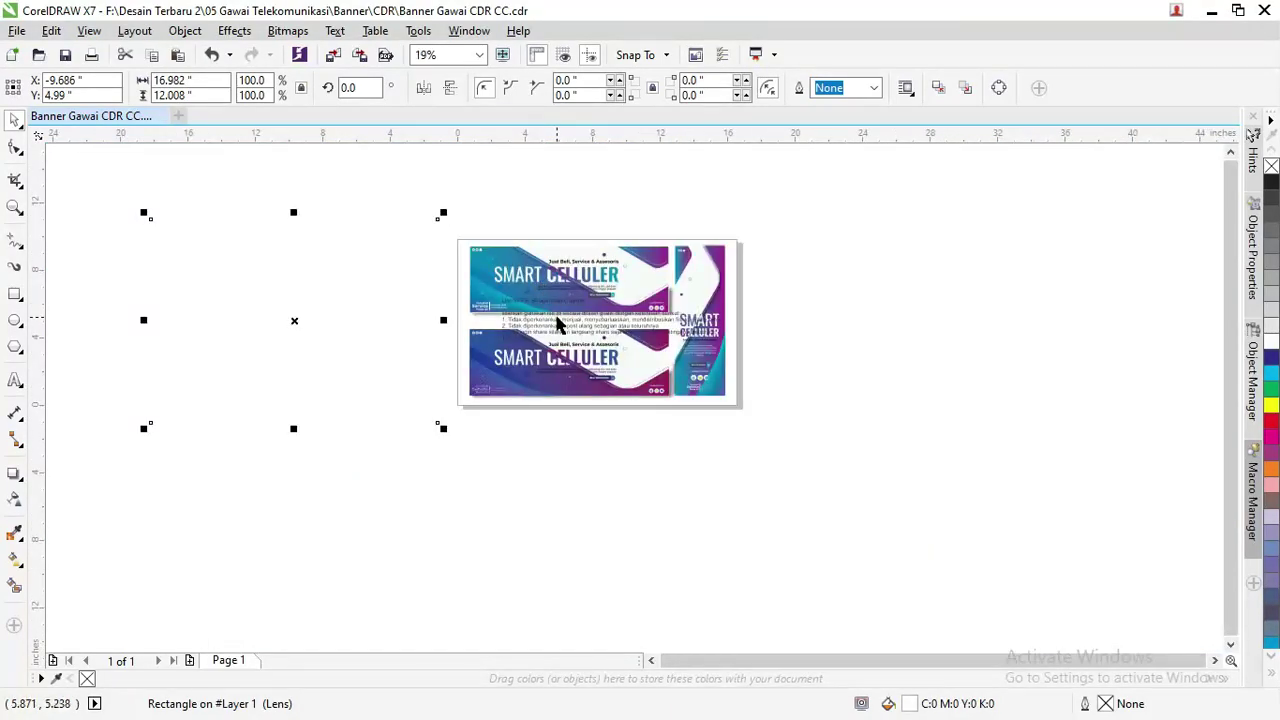
{"action": "left_click_drag", "start_coordinate": [557, 323], "coordinate": [196, 249]}
{"action": "left_click", "coordinate": [820, 280]}
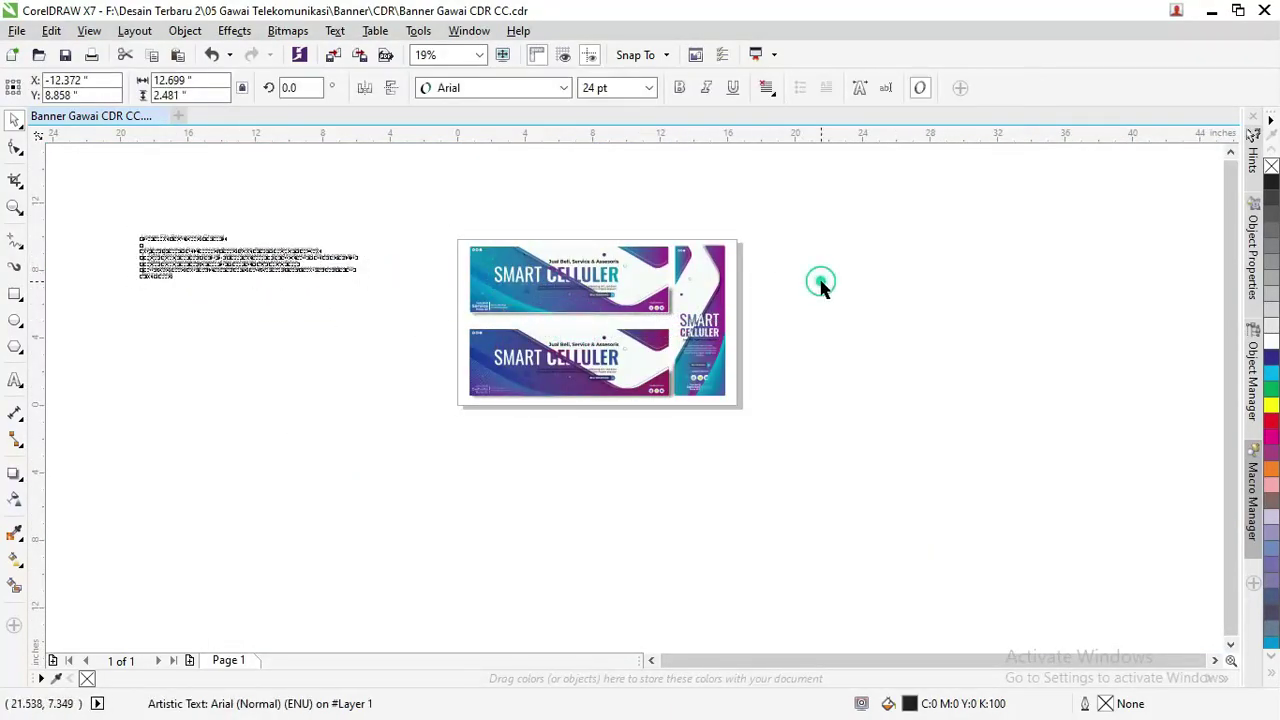
Move the vertical banner and the lower horizontal banner off the page to its right and delete both.
{"action": "left_click_drag", "start_coordinate": [792, 443], "coordinate": [1068, 280]}
{"action": "left_click_drag", "start_coordinate": [800, 469], "coordinate": [454, 322]}
{"action": "left_click_drag", "start_coordinate": [556, 362], "coordinate": [1135, 455]}
{"action": "left_click", "coordinate": [766, 240]}
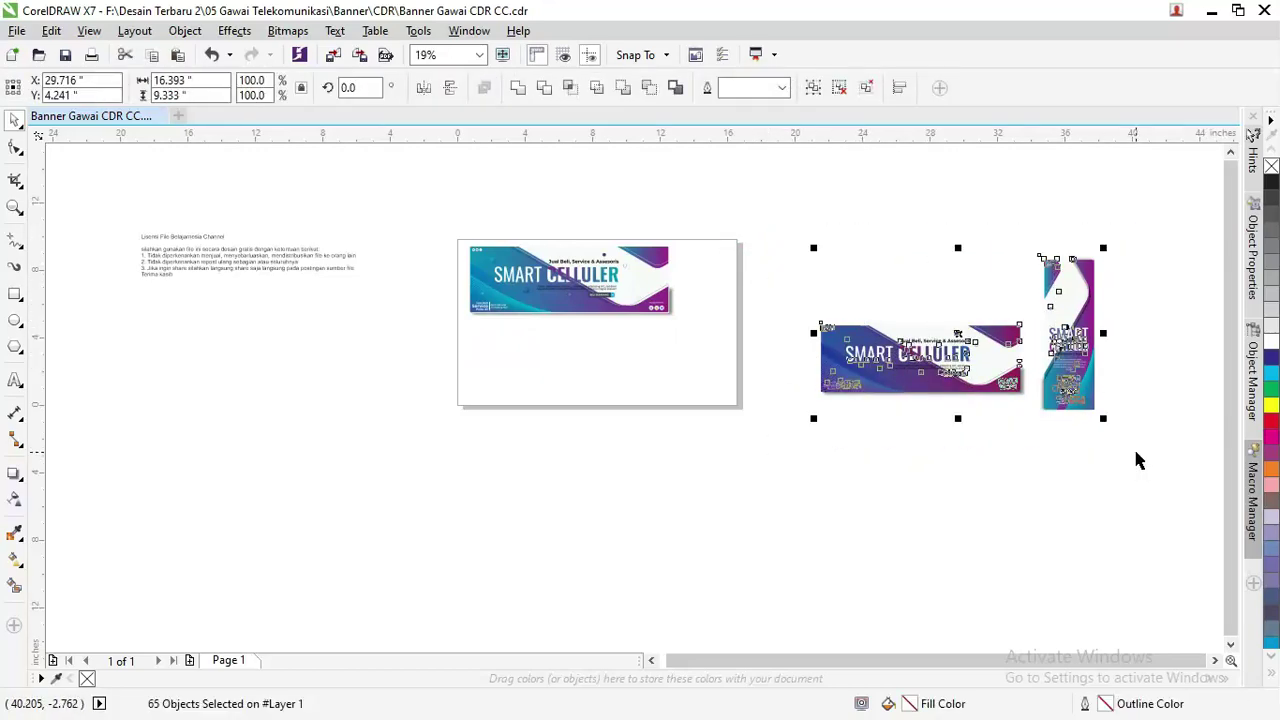
{"action": "key", "text": "Delete"}
Group all objects of the remaining SMART CELLULER banner and centre the group on the page.
{"action": "left_click_drag", "start_coordinate": [786, 371], "coordinate": [437, 217]}
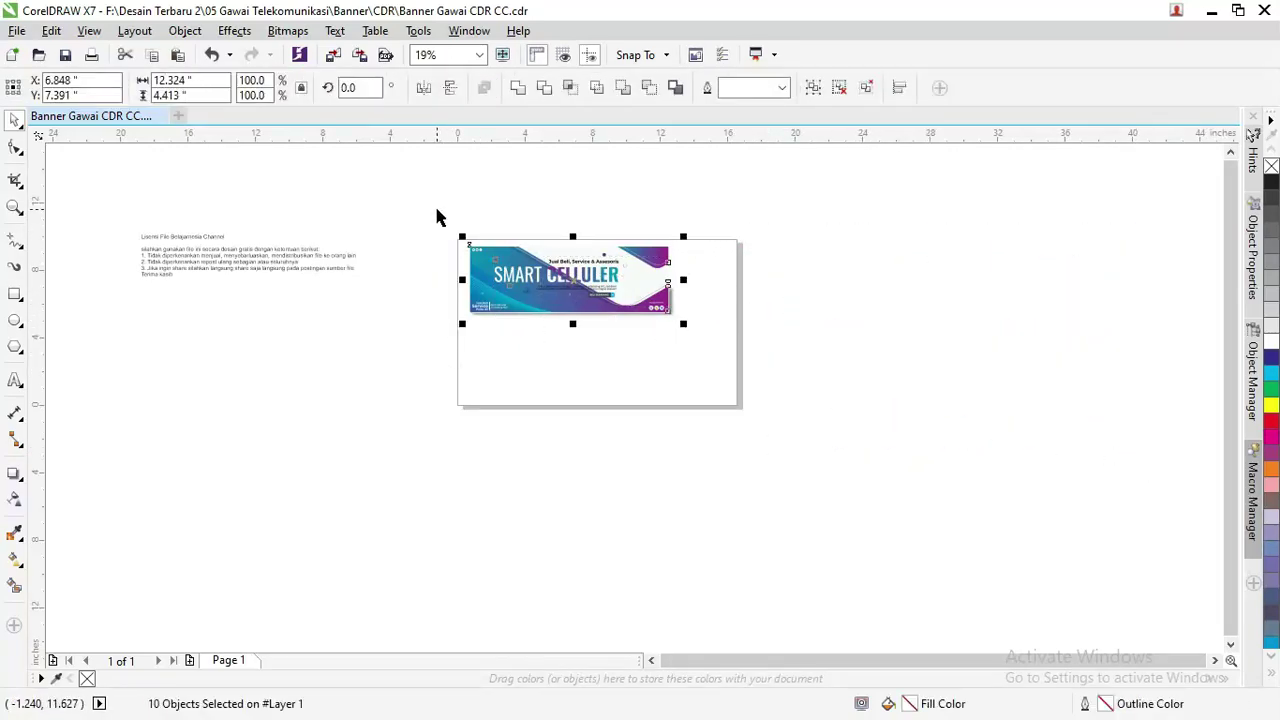
{"action": "key", "text": "ctrl+g"}
{"action": "key", "text": "p"}
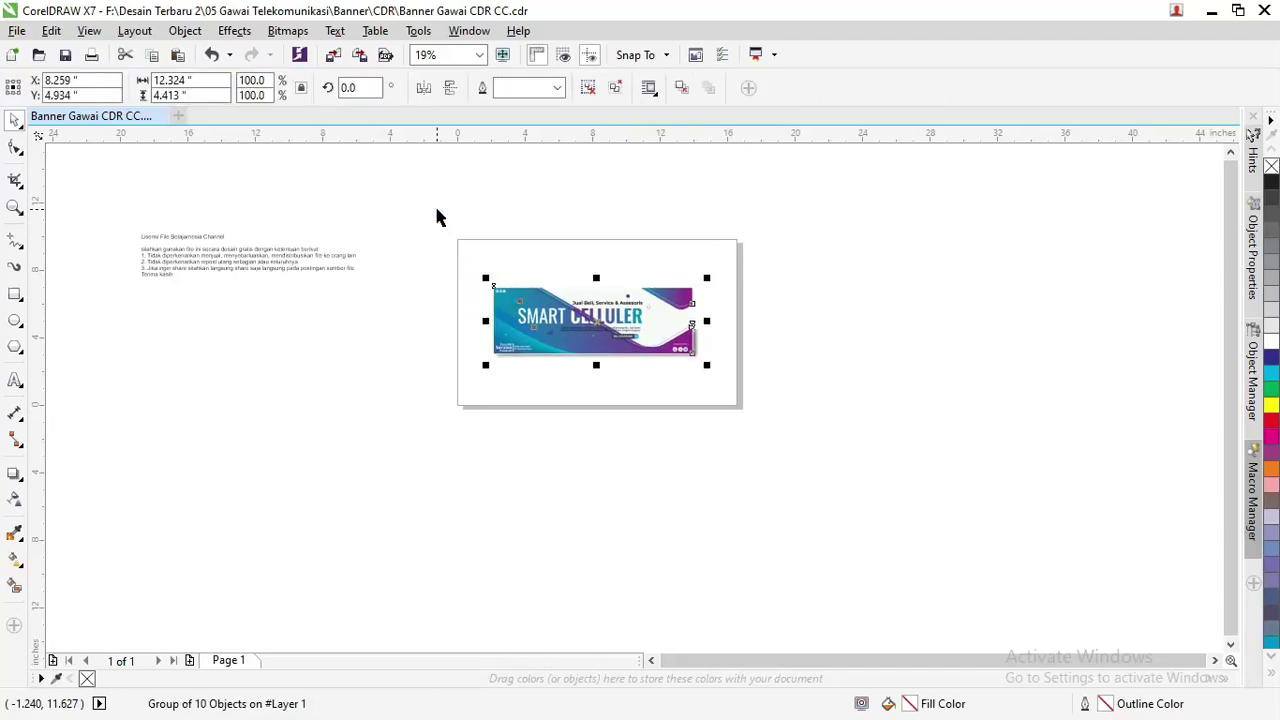
Delete the licence text and the white cover rectangle beside the page.
{"action": "scroll", "coordinate": [561, 333], "scroll_direction": "up", "scroll_amount": 2}
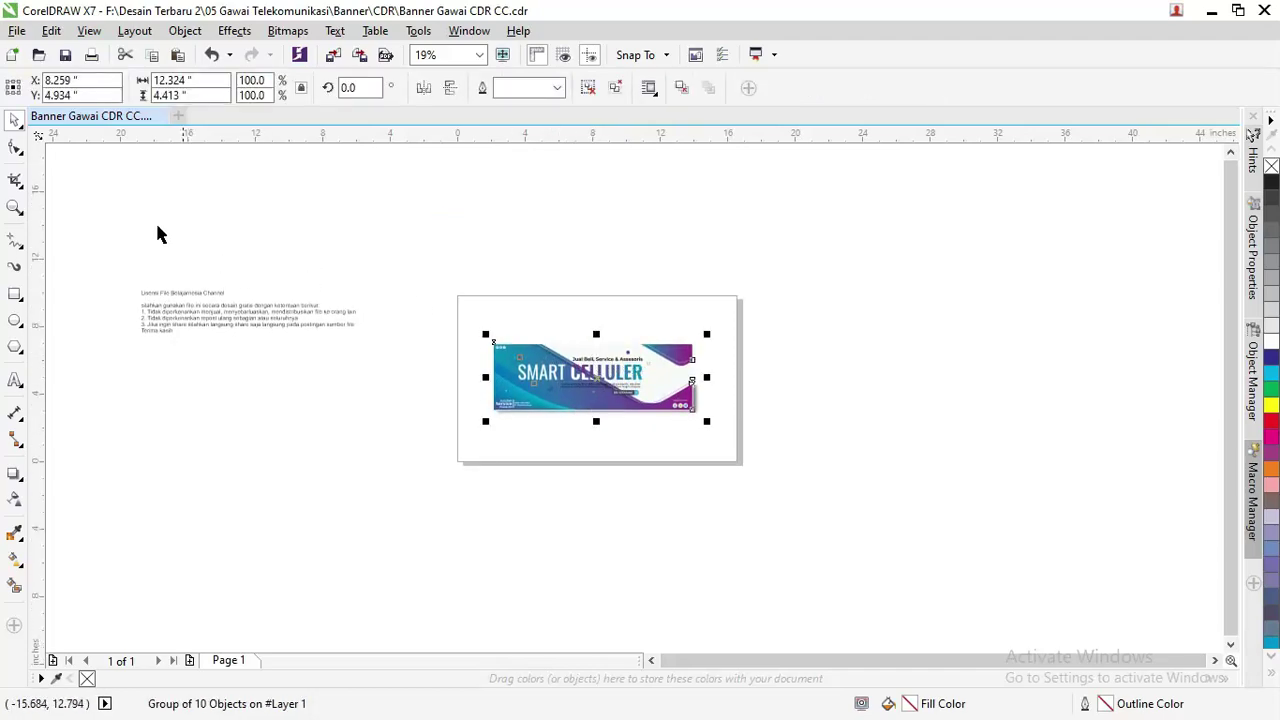
{"action": "left_click_drag", "start_coordinate": [89, 194], "coordinate": [473, 568]}
{"action": "key", "text": "Delete"}
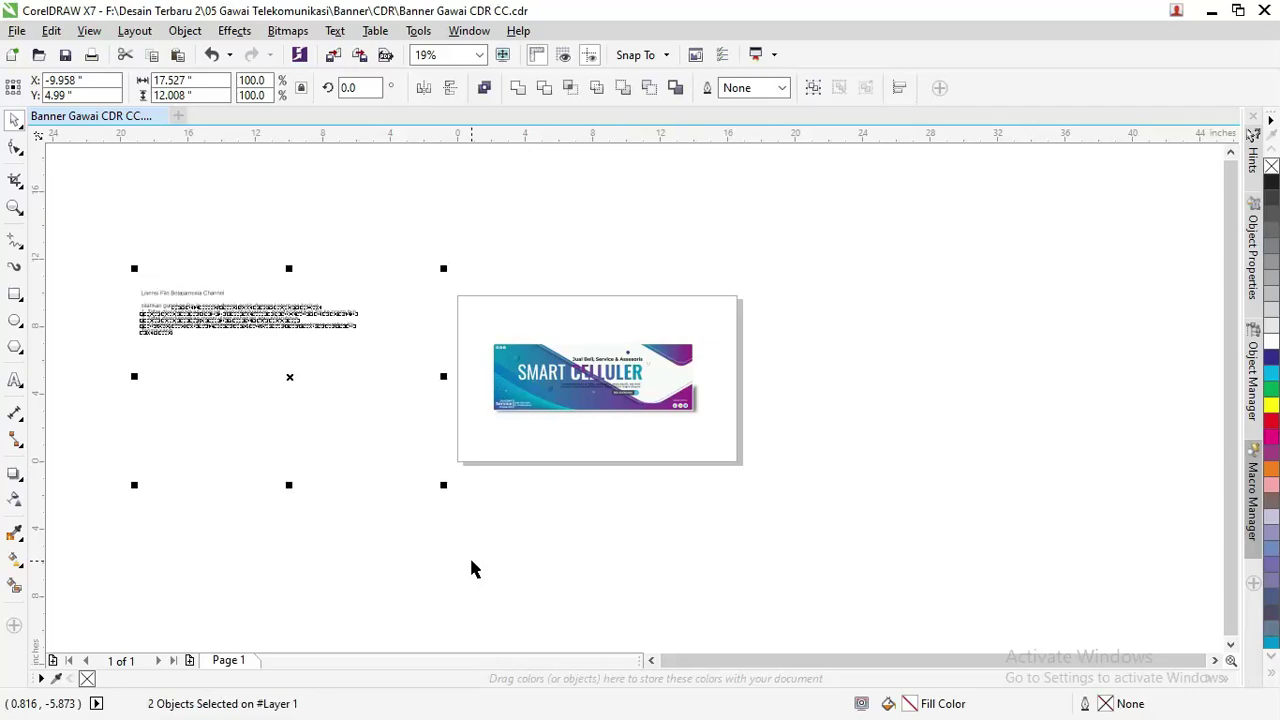
Ungroup the outer group of the SMART CELLULER banner.
{"action": "key", "text": "F5"}
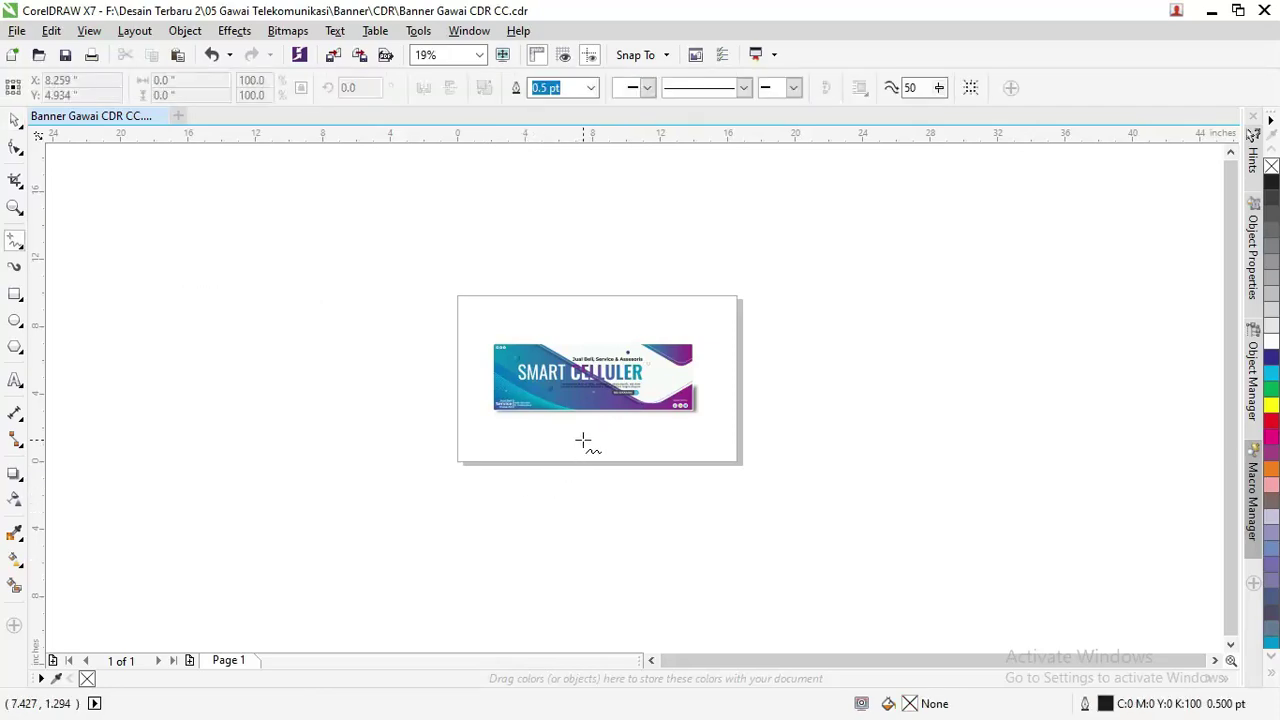
{"action": "scroll", "coordinate": [589, 378], "scroll_direction": "up", "scroll_amount": 4}
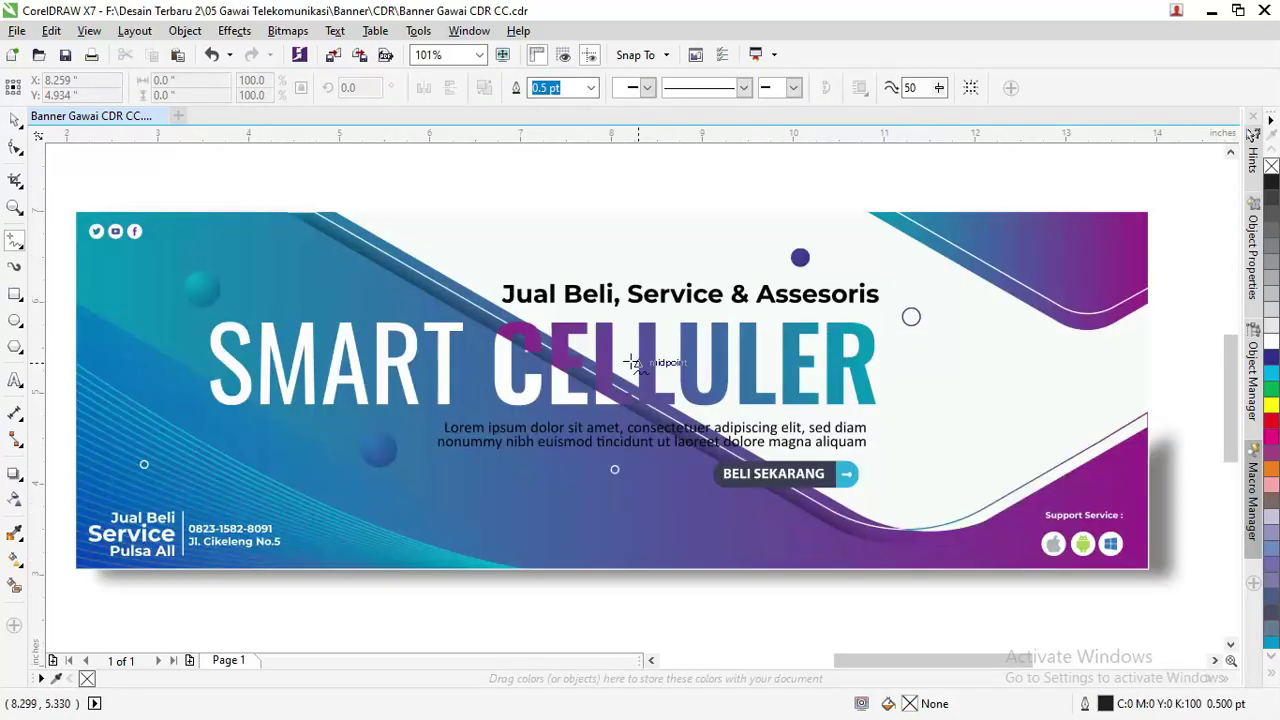
{"action": "left_click", "coordinate": [15, 119]}
{"action": "left_click", "coordinate": [446, 343]}
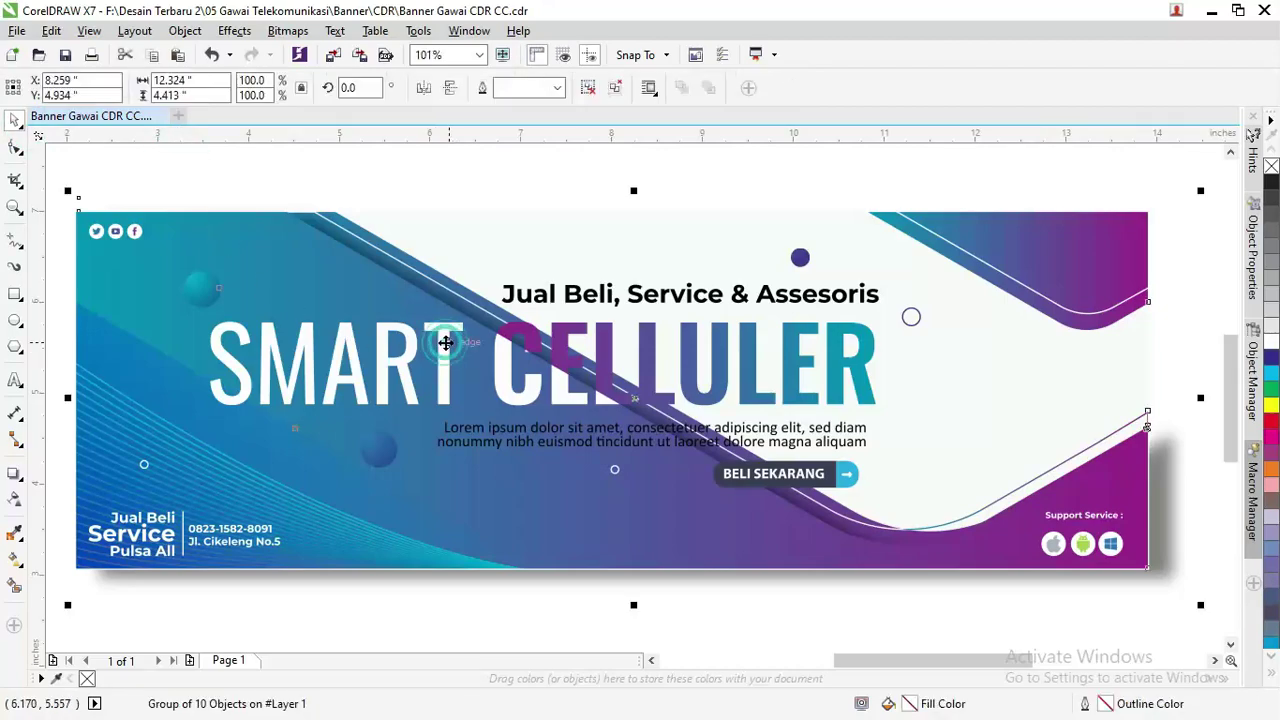
{"action": "right_click", "coordinate": [447, 343]}
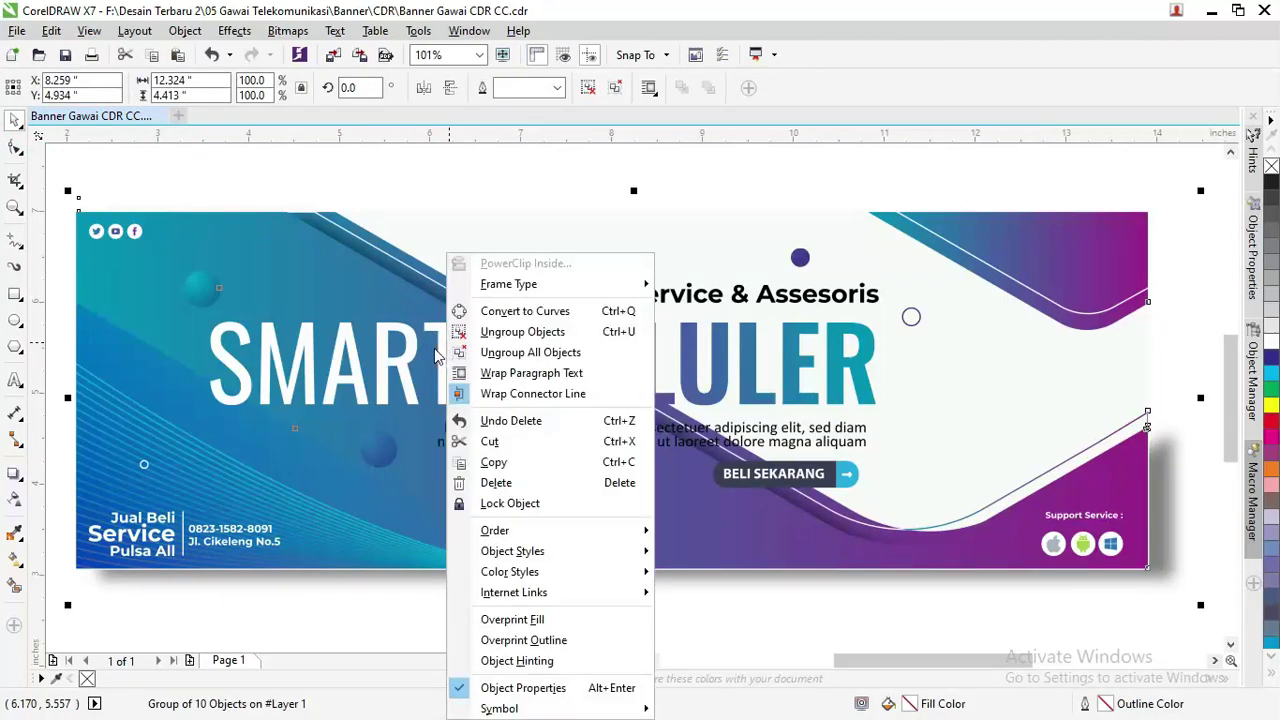
{"action": "left_click", "coordinate": [480, 185]}
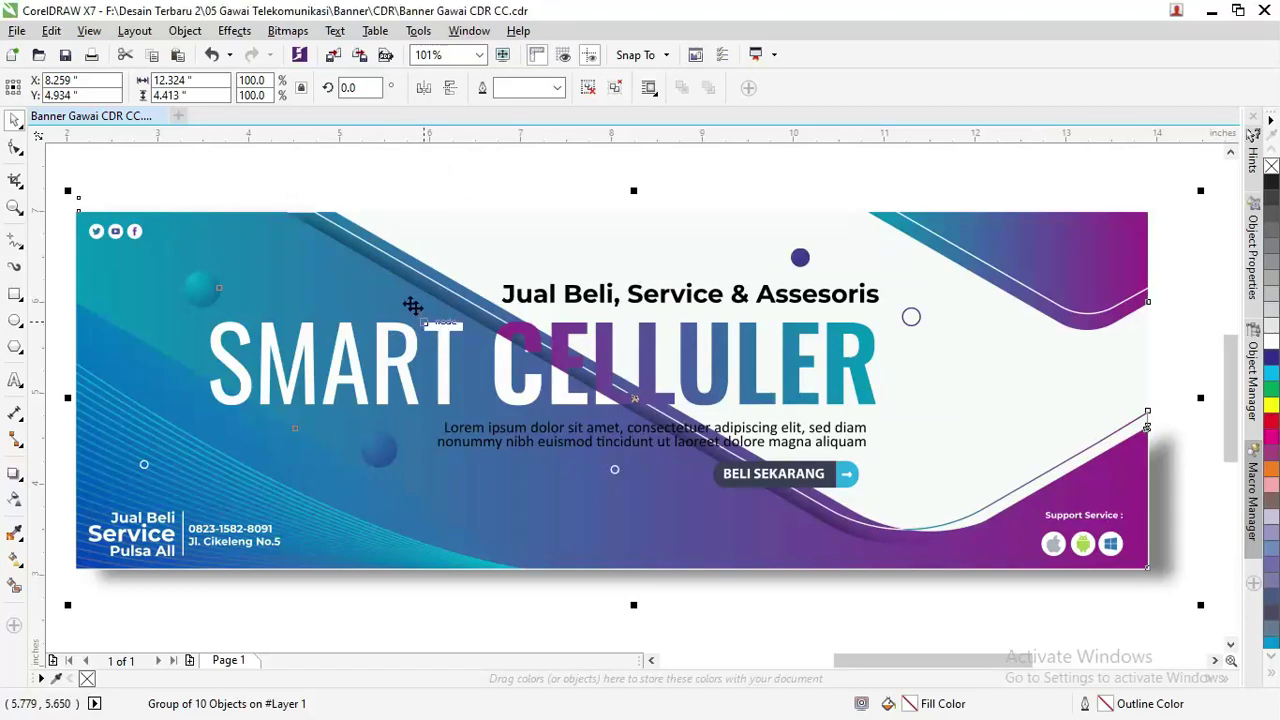
{"action": "right_click", "coordinate": [398, 332]}
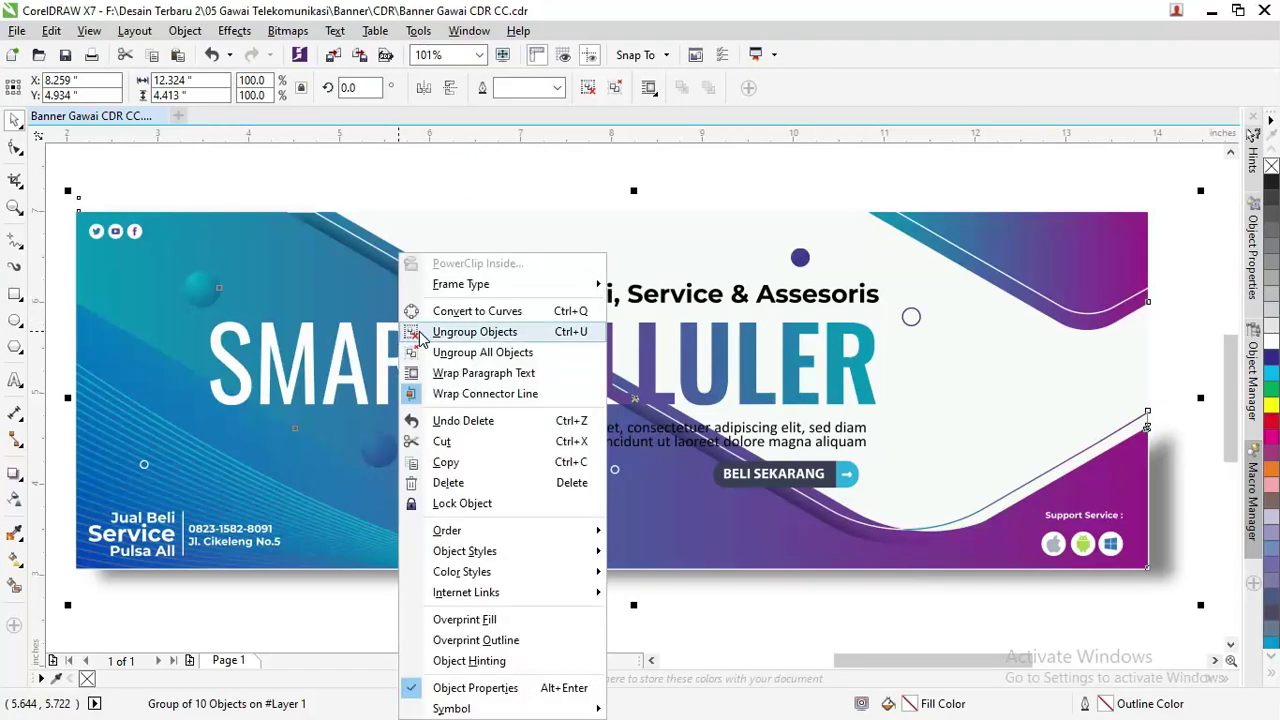
{"action": "left_click", "coordinate": [418, 331]}
{"action": "left_click", "coordinate": [443, 177]}
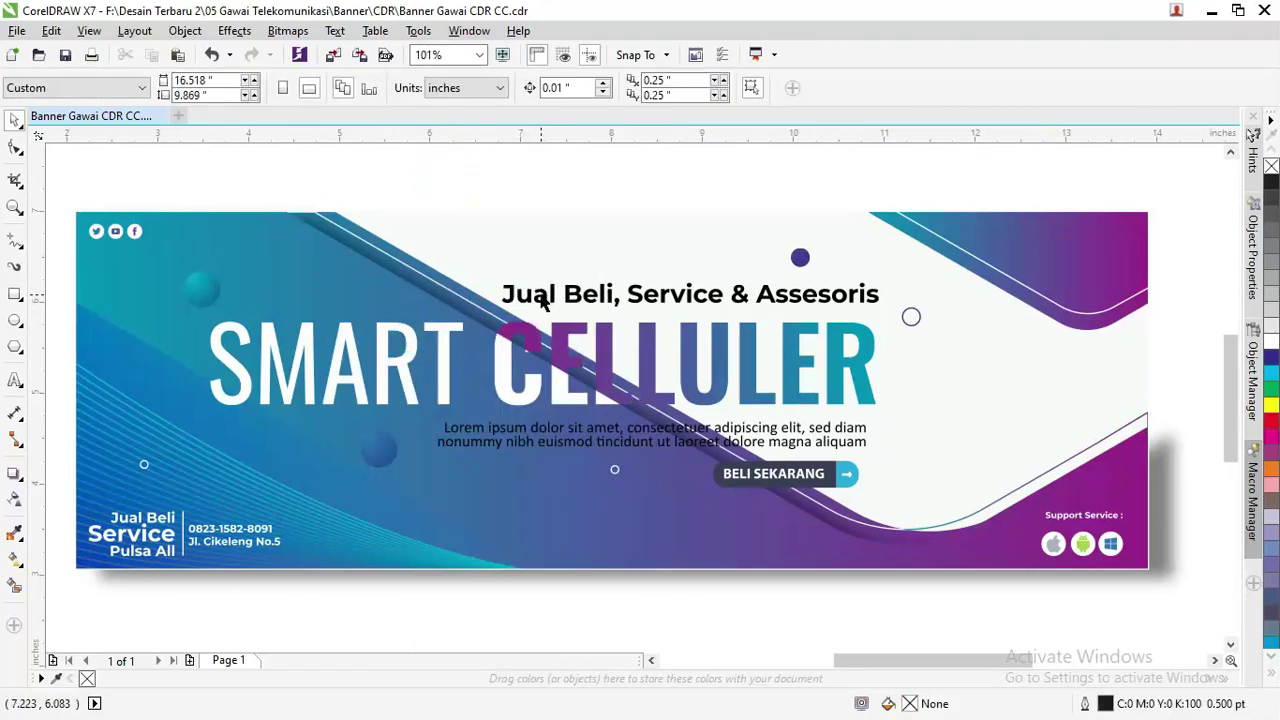
Ungroup the banner artwork's inner group so its individual elements can be selected.
{"action": "left_click", "coordinate": [540, 293]}
{"action": "left_click", "coordinate": [668, 297]}
{"action": "right_click", "coordinate": [666, 298]}
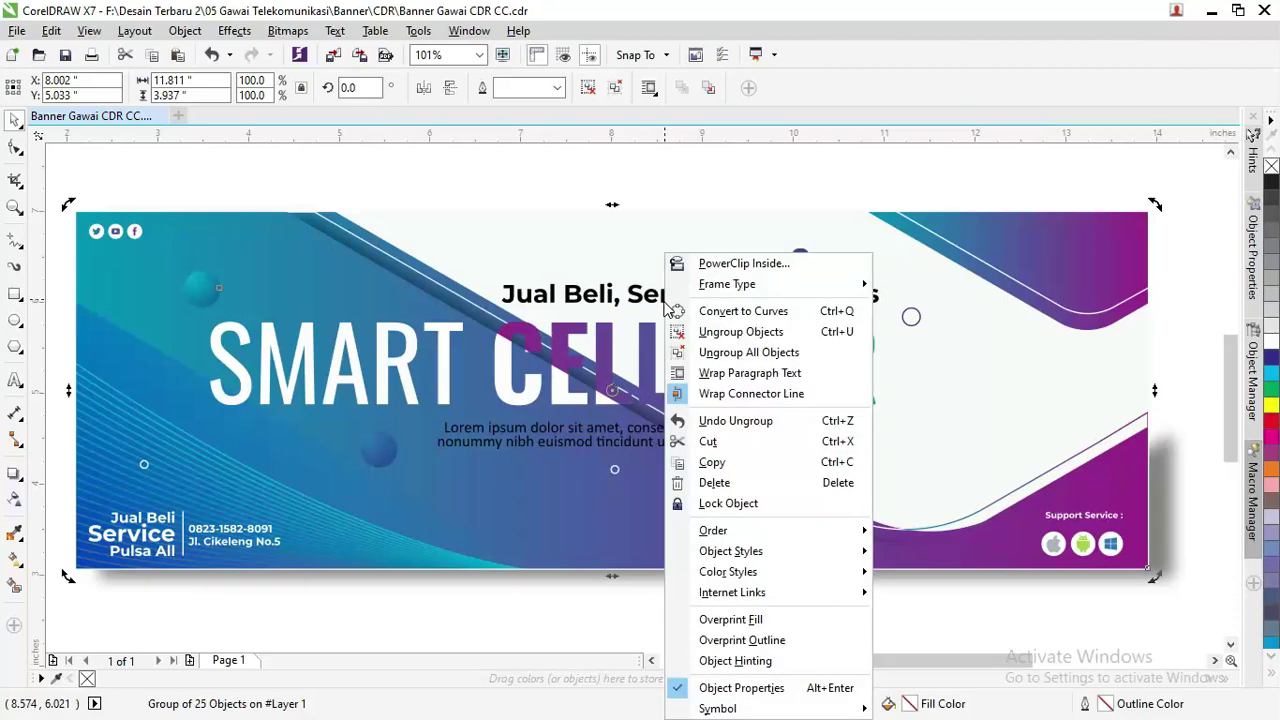
{"action": "left_click", "coordinate": [703, 332]}
{"action": "left_click", "coordinate": [657, 177]}
Ungroup all objects of the "Jual Beli, Service & Assesoris" tagline into separate letters.
{"action": "left_click", "coordinate": [680, 291]}
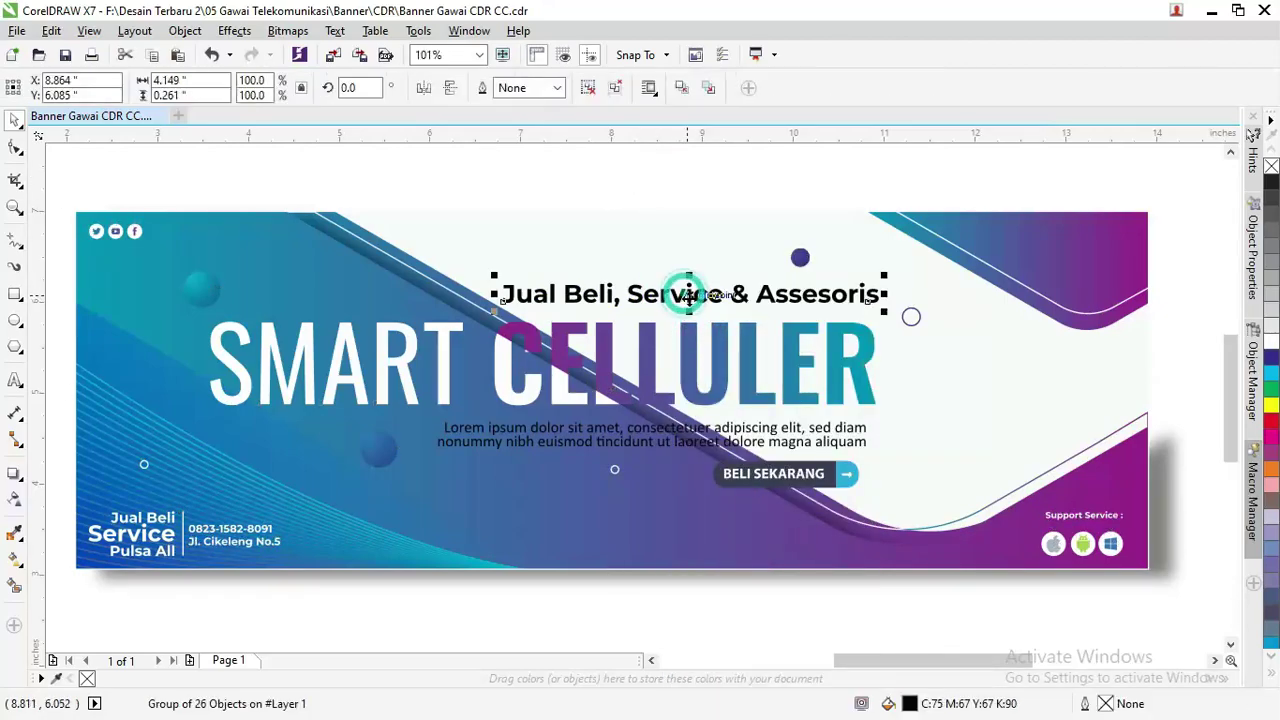
{"action": "left_click_drag", "start_coordinate": [680, 291], "coordinate": [703, 297]}
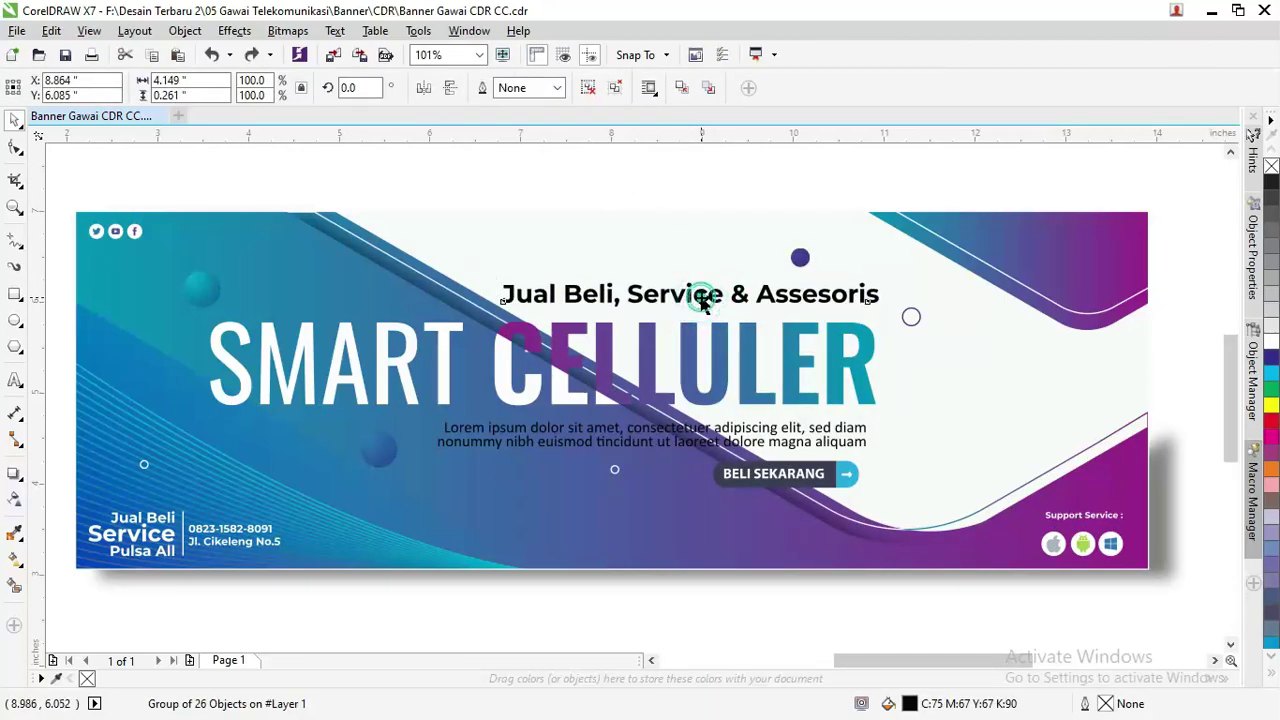
{"action": "left_click", "coordinate": [690, 296]}
{"action": "scroll", "coordinate": [690, 296], "scroll_direction": "up", "scroll_amount": 2}
{"action": "right_click", "coordinate": [703, 297]}
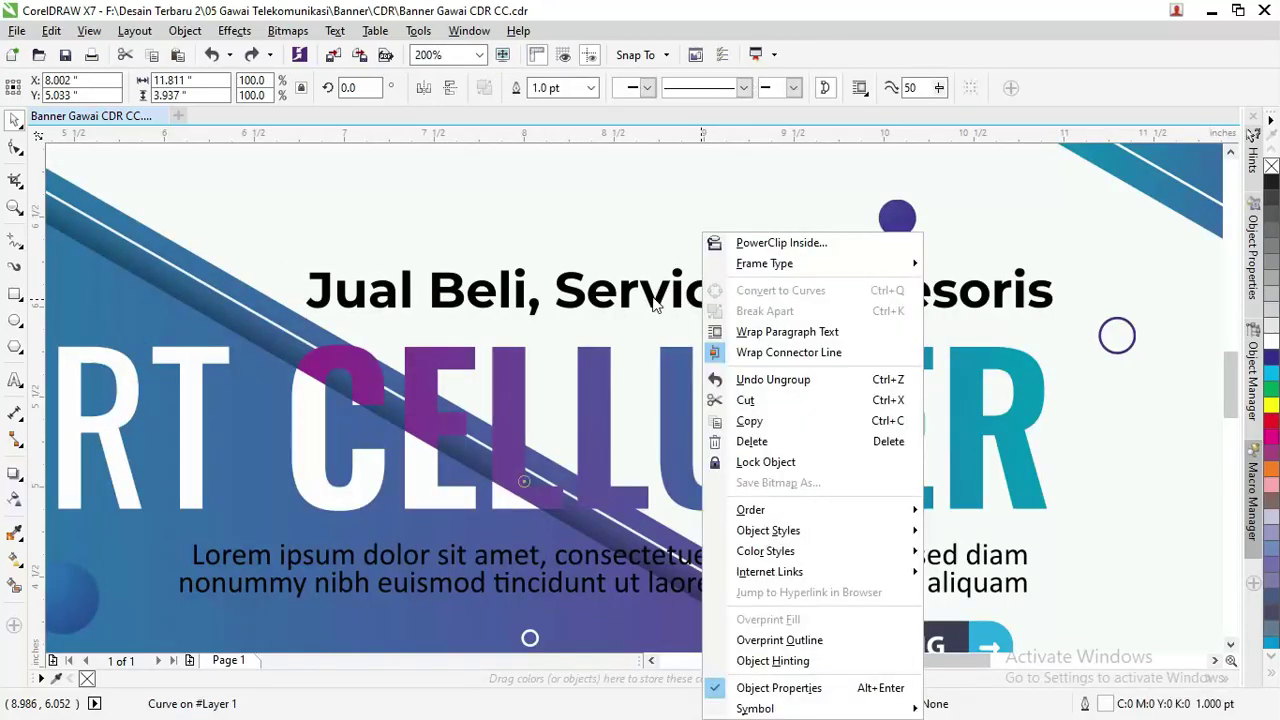
{"action": "left_click", "coordinate": [648, 297]}
{"action": "left_click", "coordinate": [648, 297]}
{"action": "right_click", "coordinate": [658, 300]}
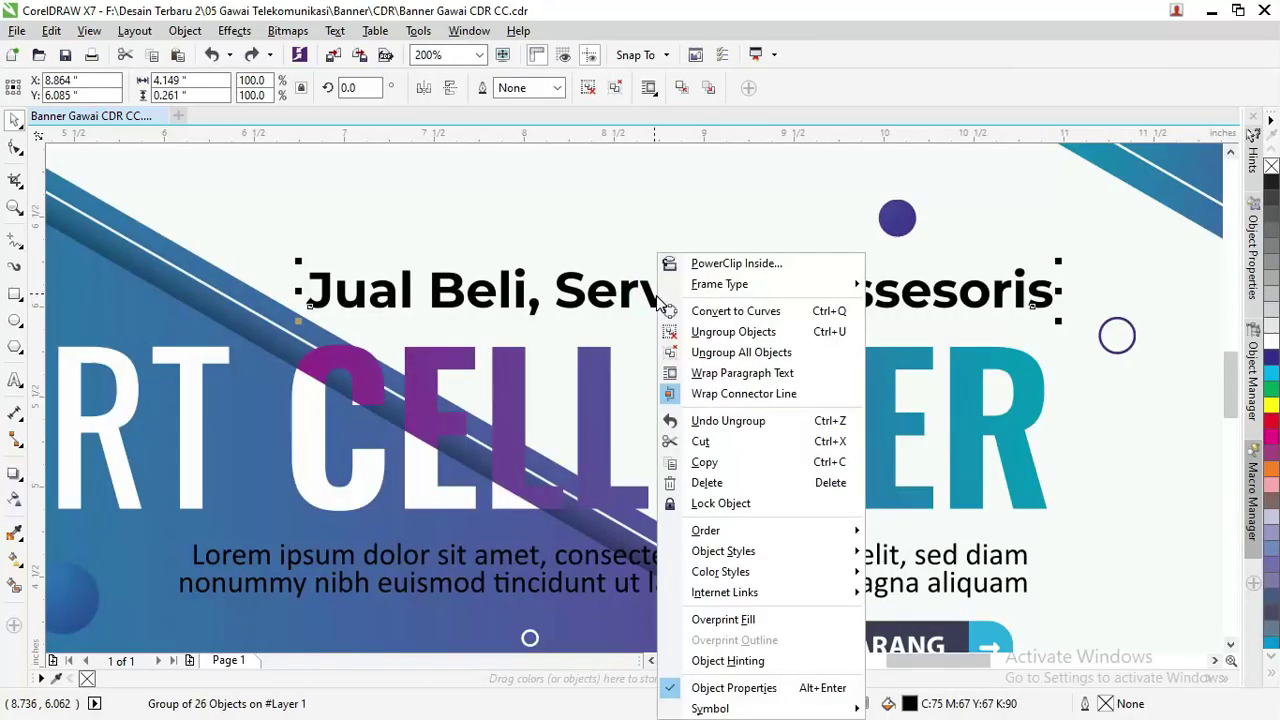
{"action": "left_click", "coordinate": [697, 355]}
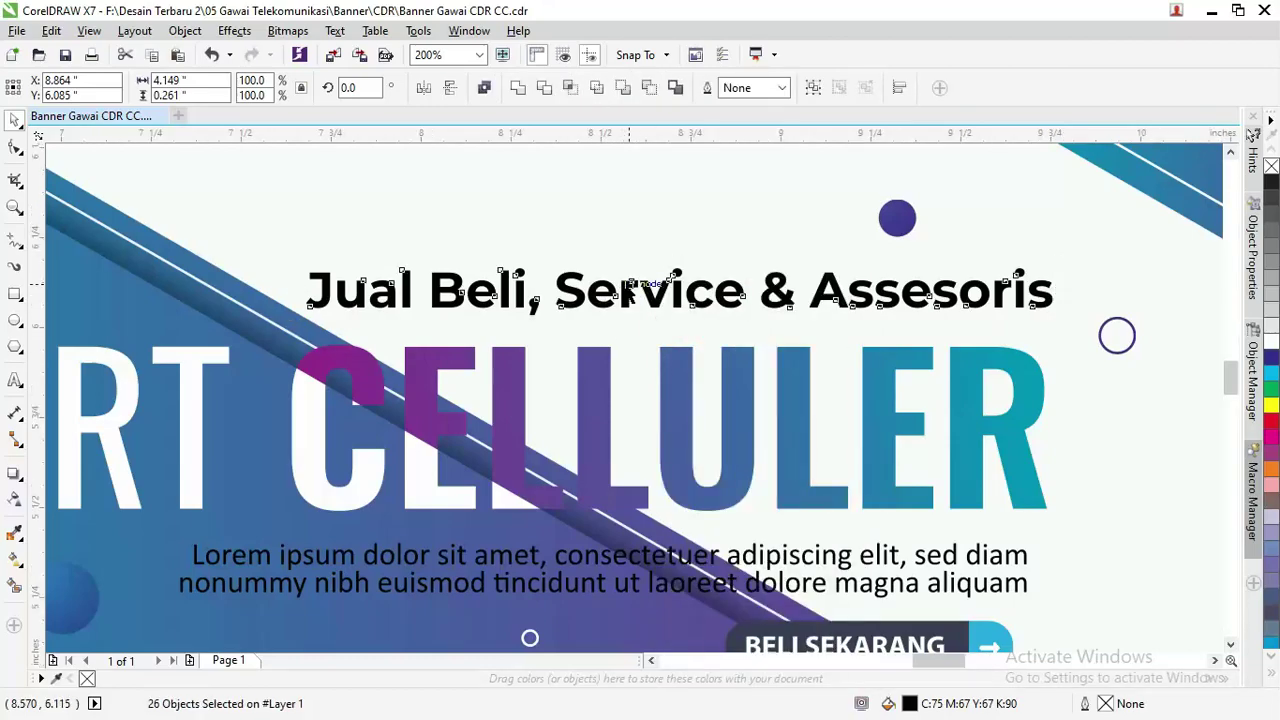
Delete the "Jual Beli, Service & Assesoris" tagline letters from the banner.
{"action": "scroll", "coordinate": [650, 292], "scroll_direction": "up", "scroll_amount": 3}
{"action": "scroll", "coordinate": [628, 290], "scroll_direction": "down", "scroll_amount": 3}
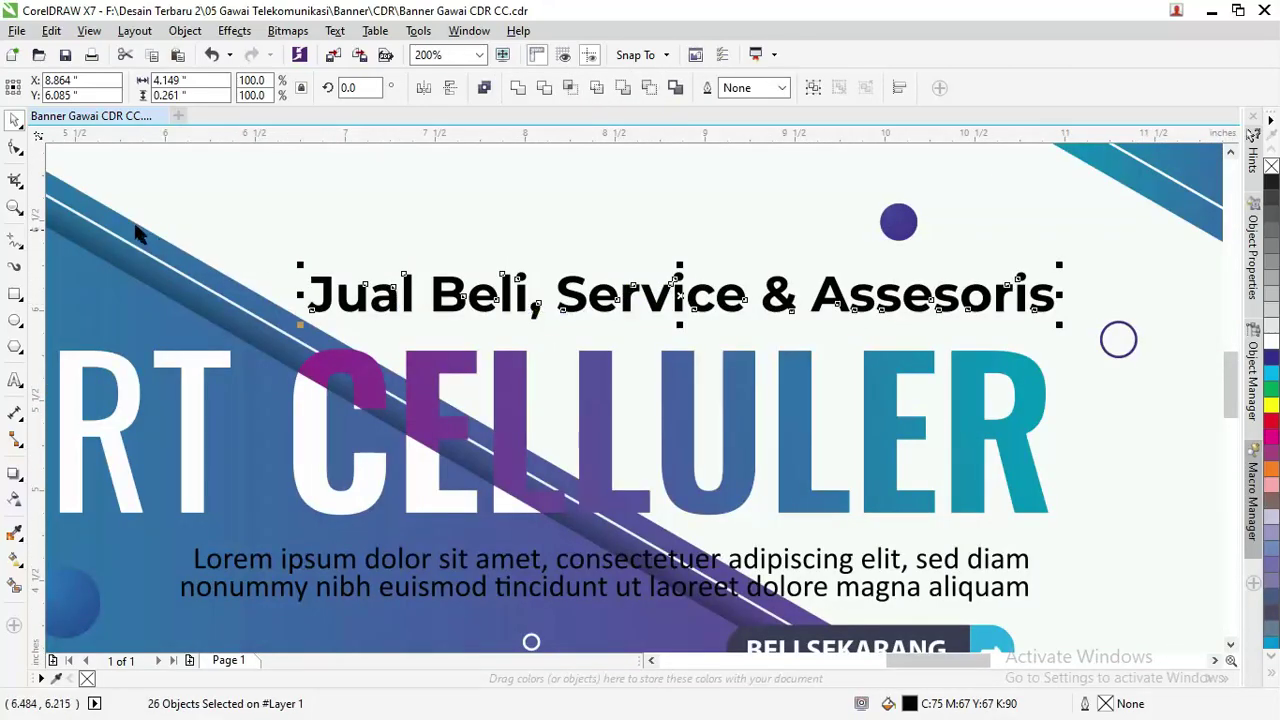
{"action": "scroll", "coordinate": [452, 268], "scroll_direction": "down", "scroll_amount": 2}
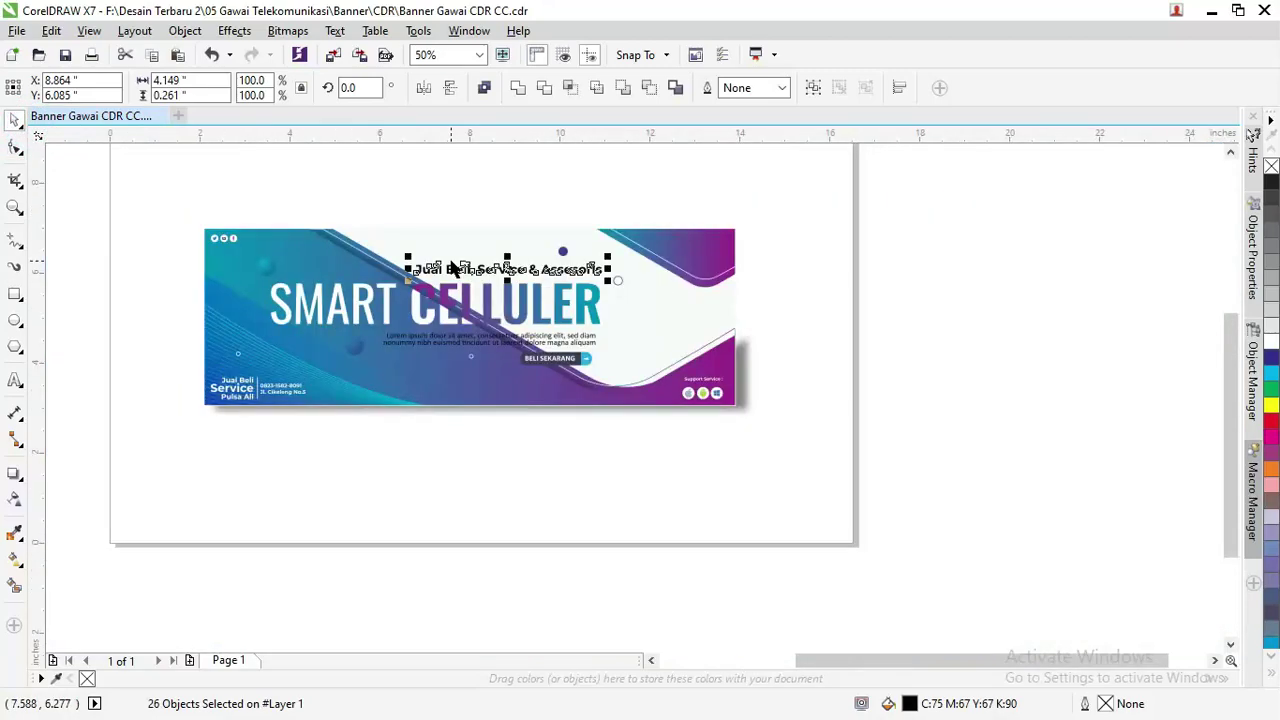
{"action": "key", "text": "Delete"}
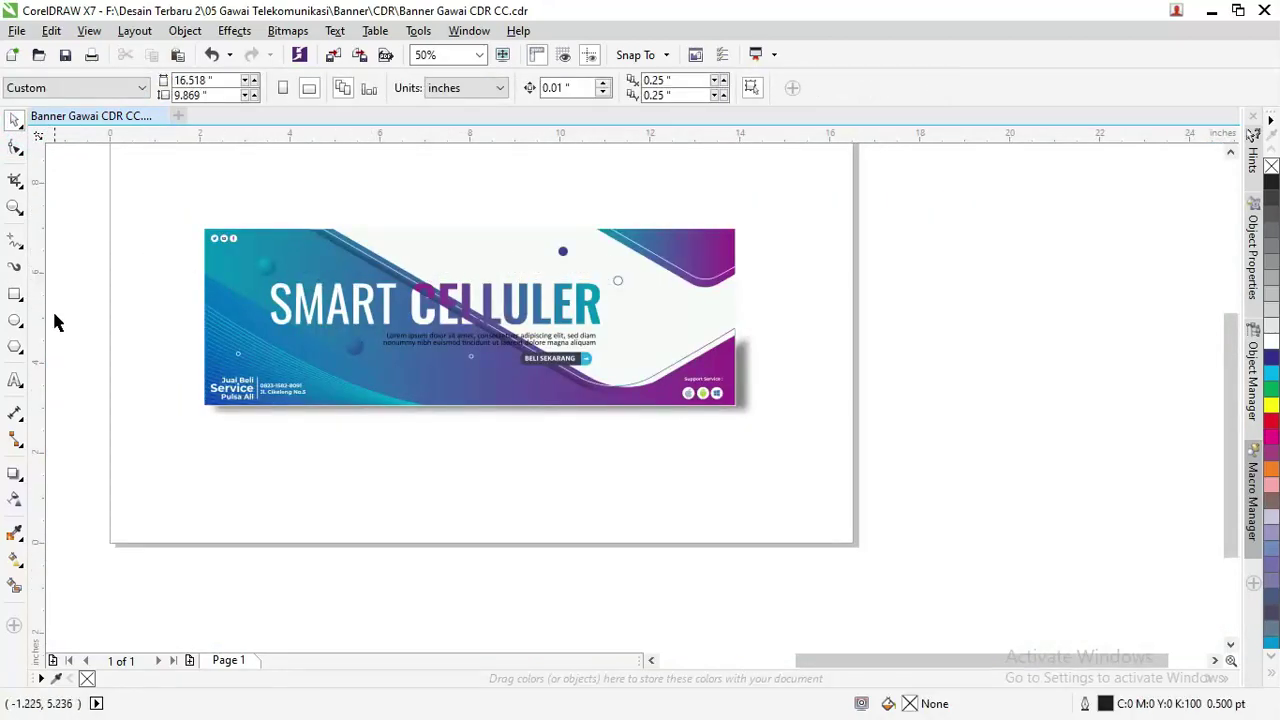
Try out the sample text "ASDFSADF" above the CELLULER heading in Arial 24 pt, and delete it again.
{"action": "left_click", "coordinate": [15, 381]}
{"action": "scroll", "coordinate": [452, 275], "scroll_direction": "up", "scroll_amount": 2}
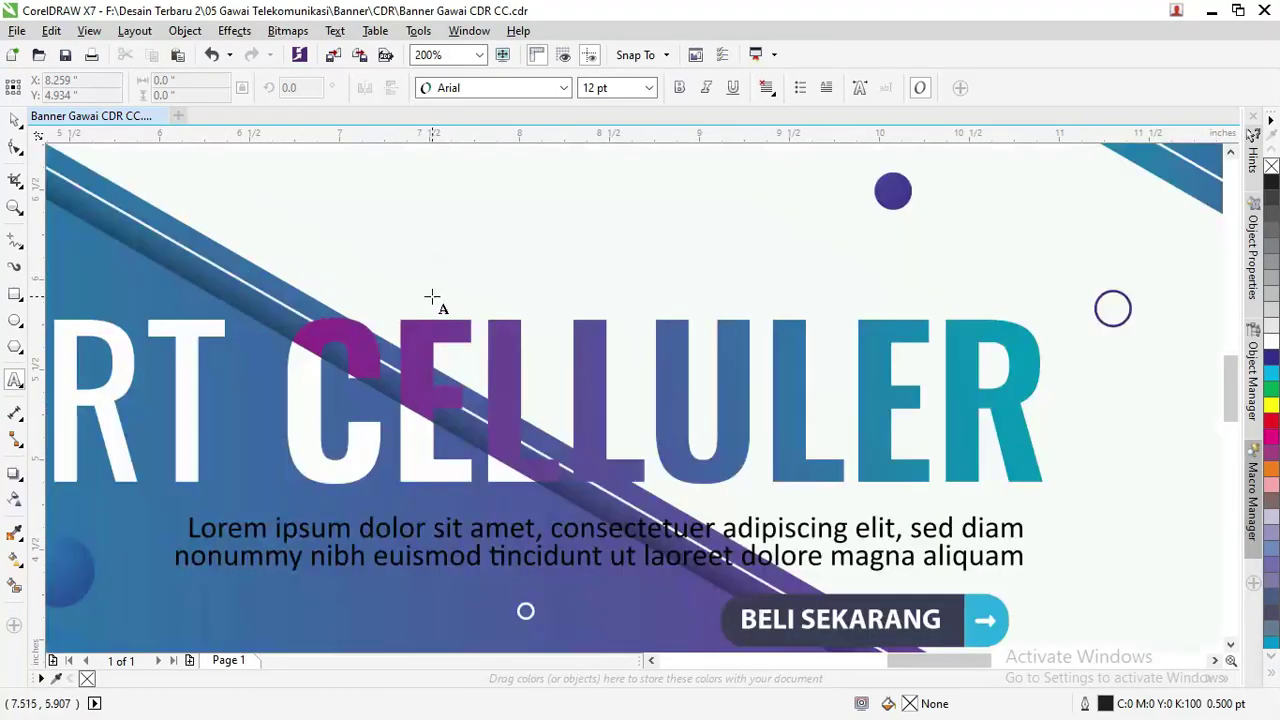
{"action": "left_click", "coordinate": [420, 298]}
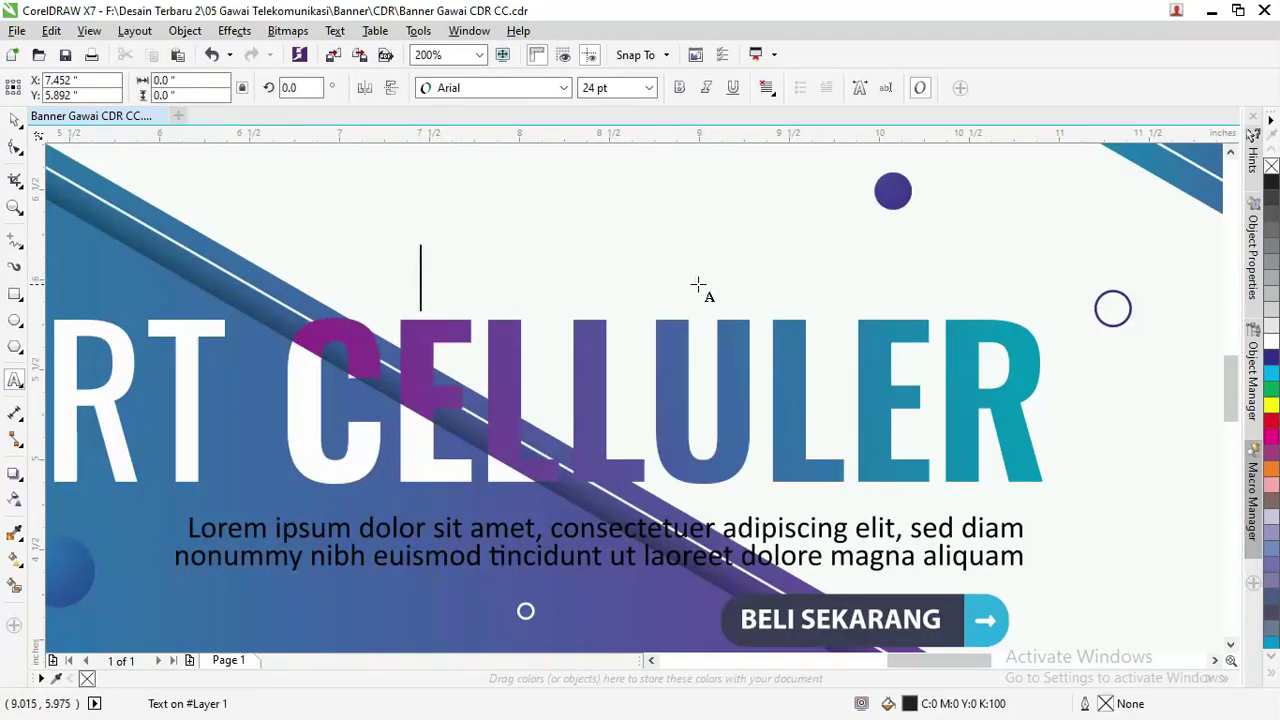
{"action": "type", "text": "ASDFSADF"}
{"action": "double_click", "coordinate": [641, 285]}
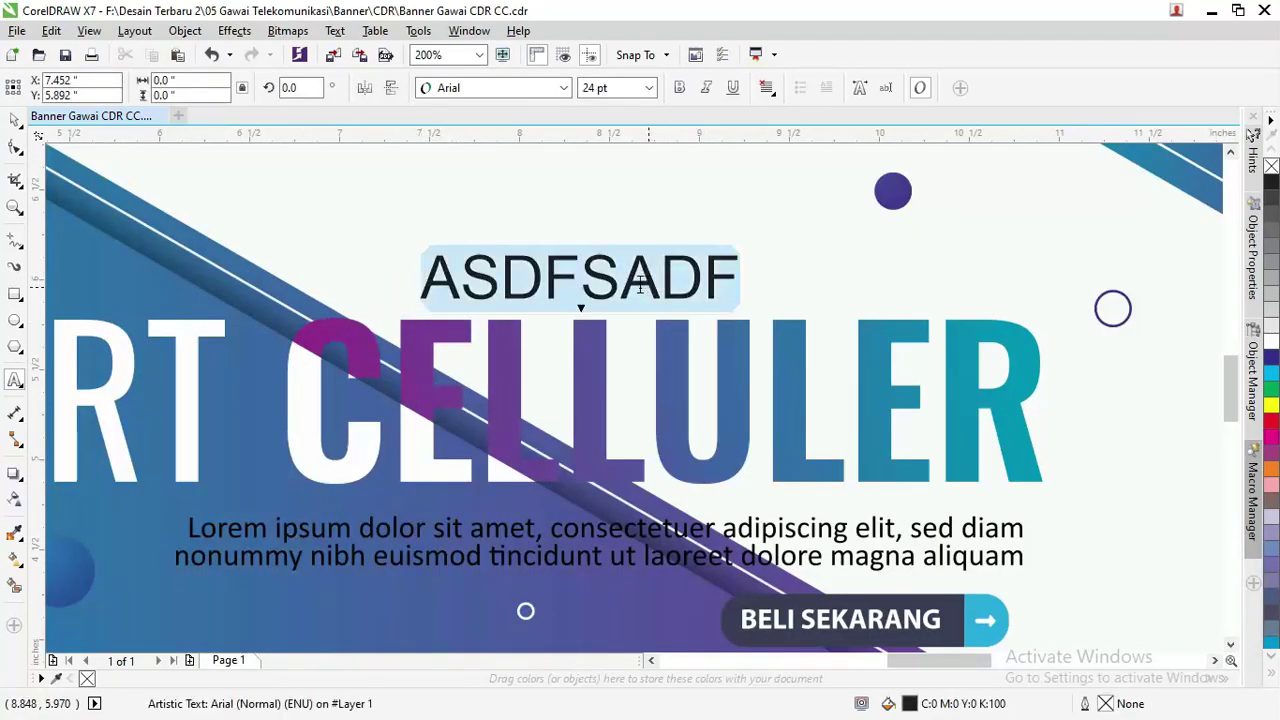
{"action": "left_click", "coordinate": [15, 120]}
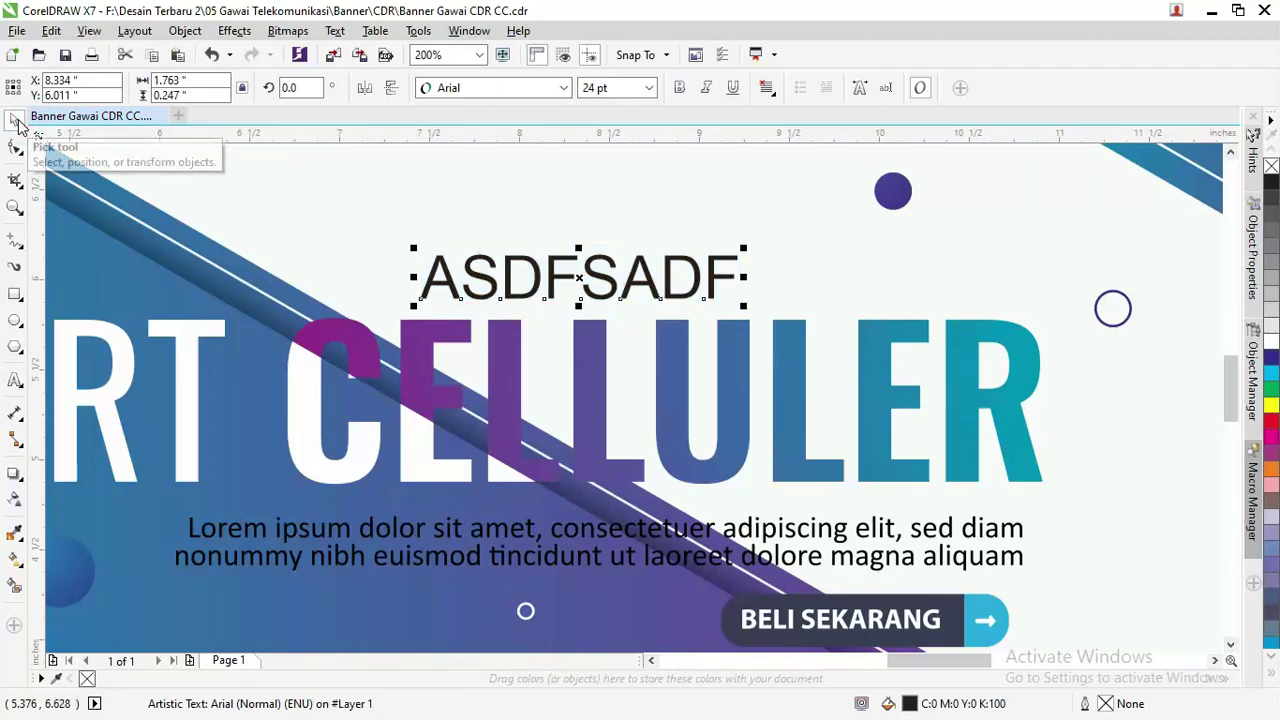
{"action": "key", "text": "Delete"}
Select the five letters of the word SMART in the heading and delete them.
{"action": "scroll", "coordinate": [94, 194], "scroll_direction": "down", "scroll_amount": 2}
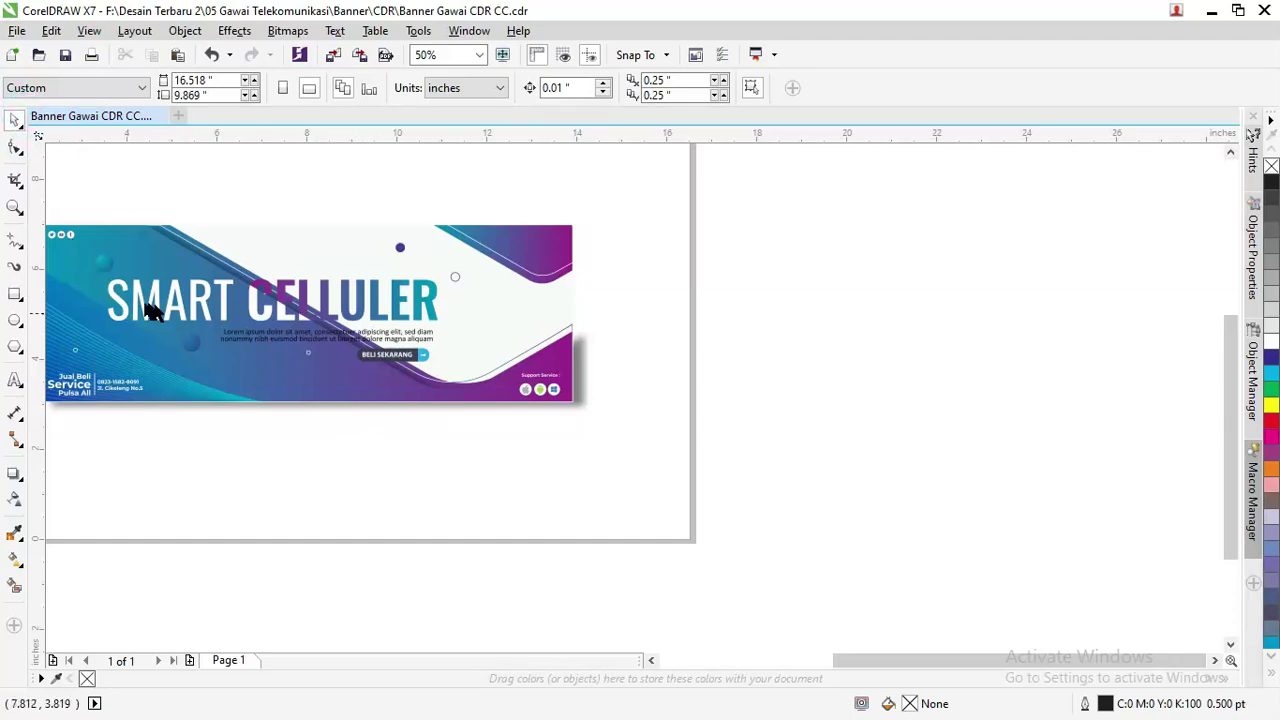
{"action": "left_click", "coordinate": [146, 308]}
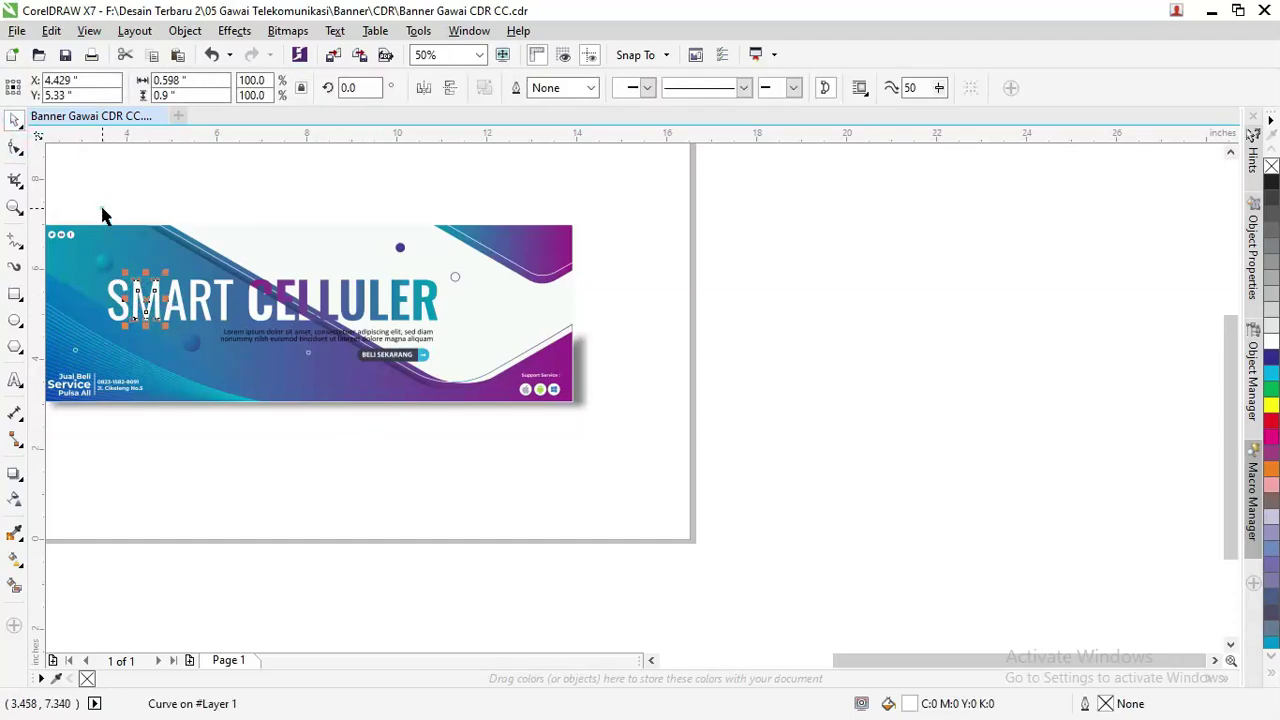
{"action": "left_click_drag", "start_coordinate": [103, 209], "coordinate": [232, 320]}
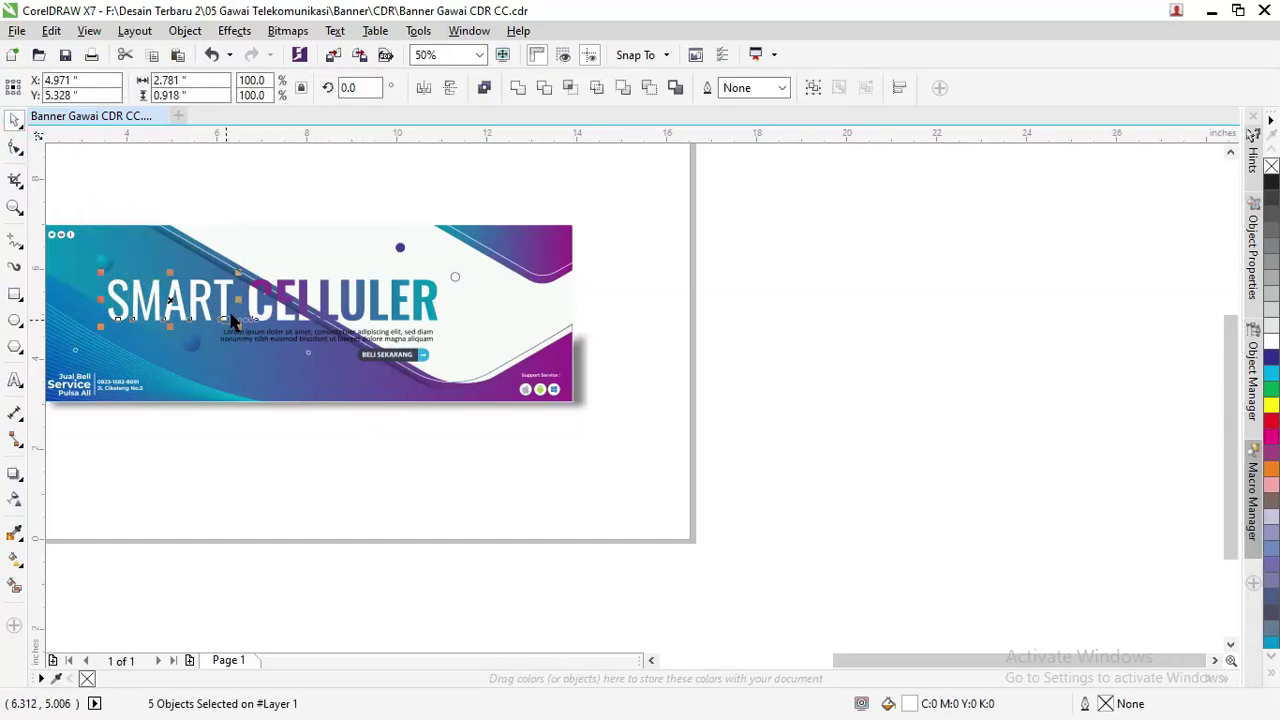
{"action": "key", "text": "Delete"}
Delete the word CELLULER from the heading while keeping the small purple circle above it.
{"action": "left_click_drag", "start_coordinate": [231, 206], "coordinate": [440, 322]}
{"action": "scroll", "coordinate": [401, 247], "scroll_direction": "up", "scroll_amount": 2}
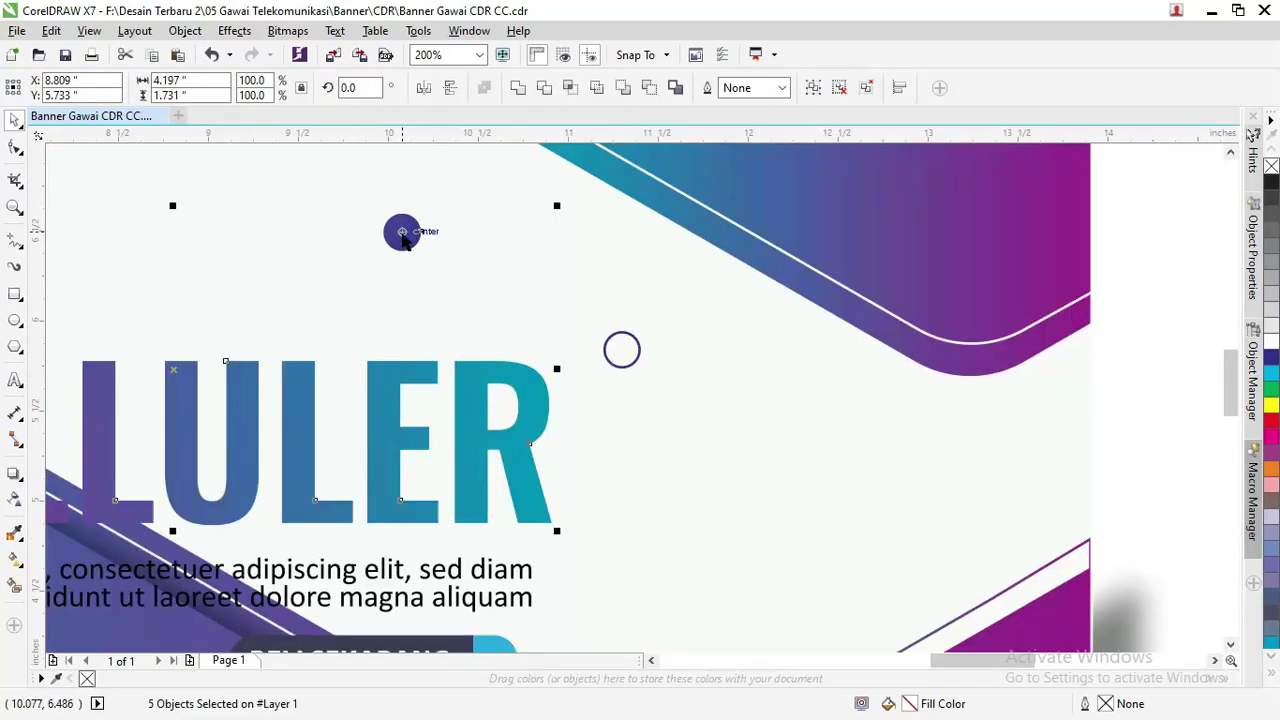
{"action": "left_click", "coordinate": [401, 233], "text": "shift"}
{"action": "scroll", "coordinate": [537, 360], "scroll_direction": "down", "scroll_amount": 3}
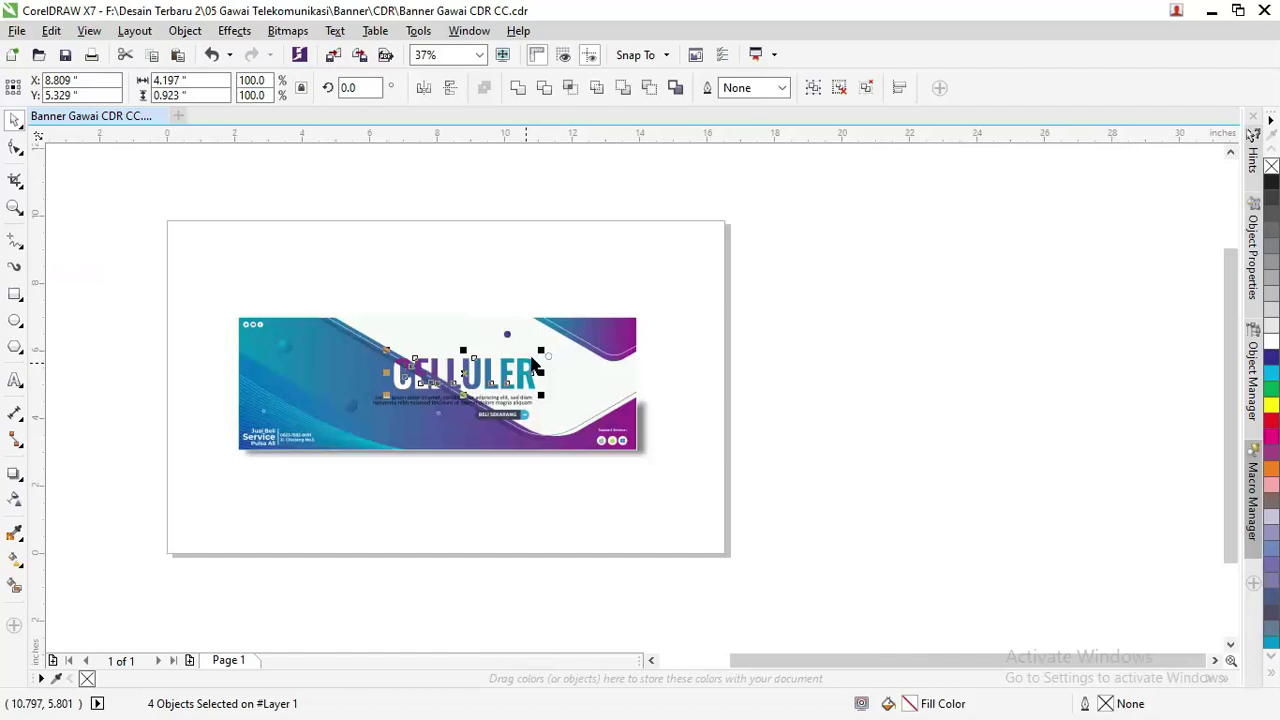
{"action": "key", "text": "Delete"}
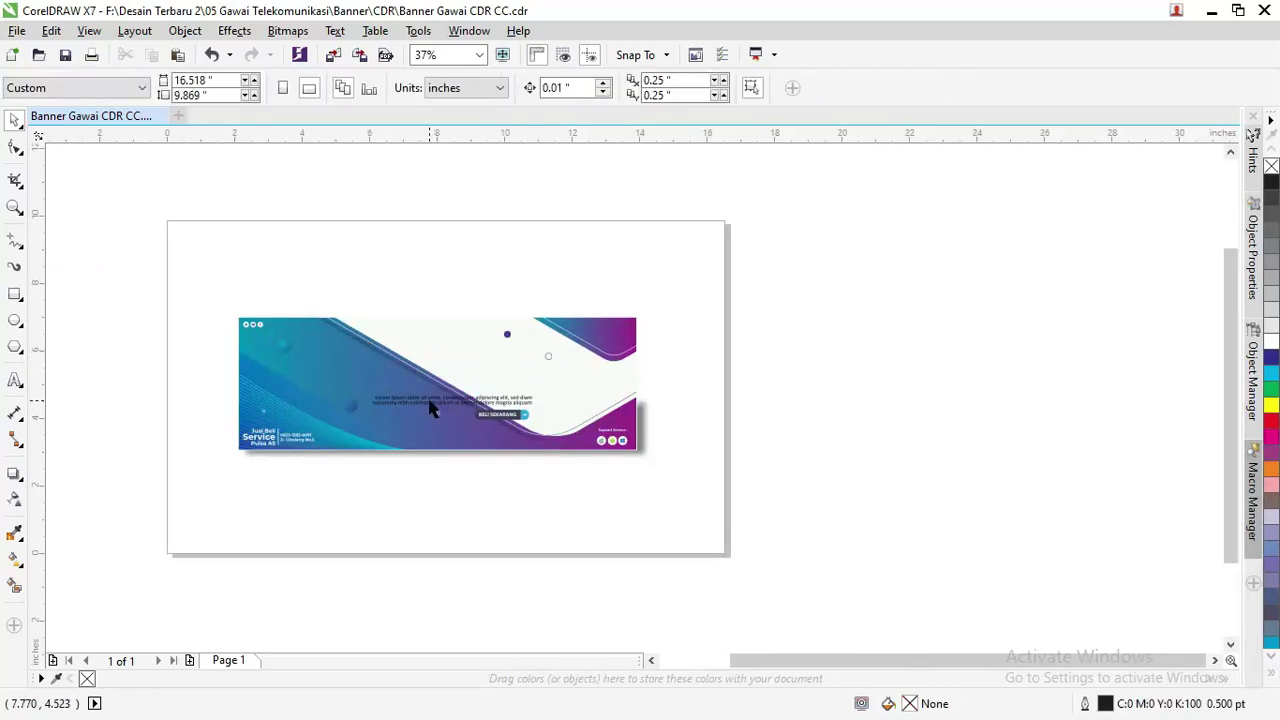
Add the artistic text "BAROKAH CELL" above the lorem ipsum paragraph on the banner.
{"action": "scroll", "coordinate": [431, 406], "scroll_direction": "up", "scroll_amount": 1}
{"action": "left_click", "coordinate": [428, 406]}
{"action": "scroll", "coordinate": [432, 340], "scroll_direction": "down", "scroll_amount": 1}
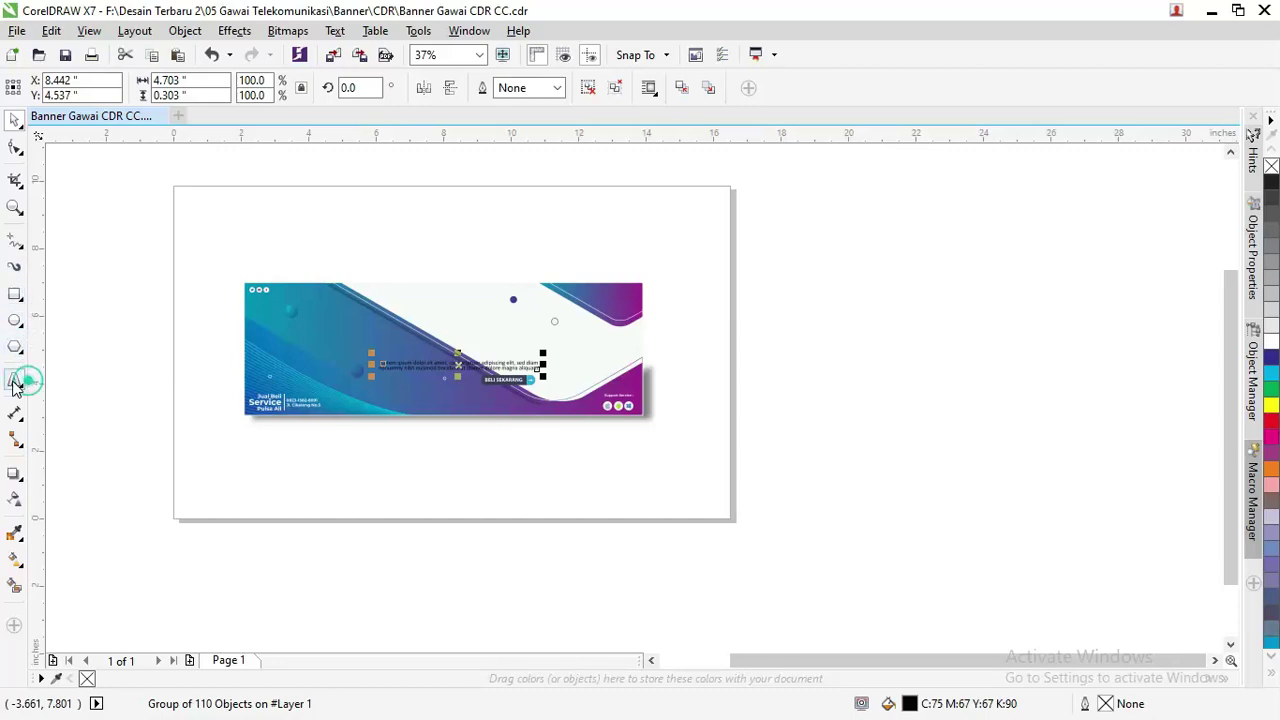
{"action": "left_click", "coordinate": [15, 381]}
{"action": "left_click", "coordinate": [328, 324]}
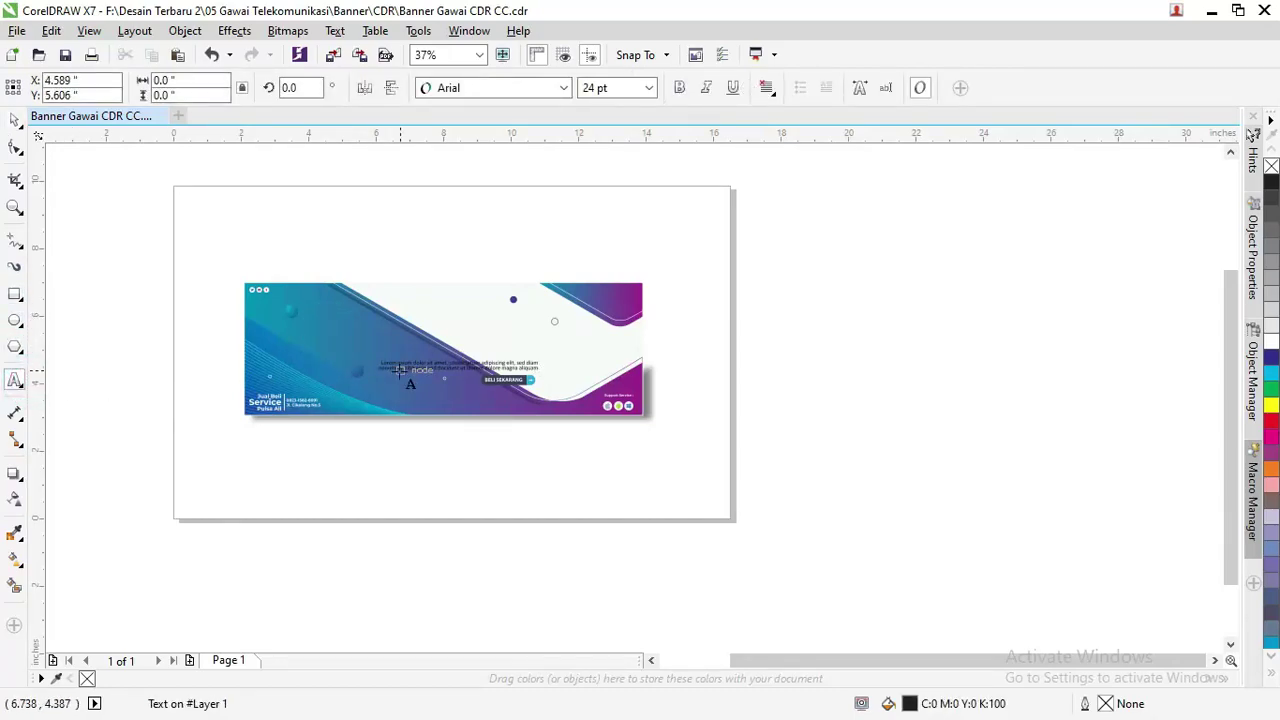
{"action": "type", "text": "BAROKAH CELL"}
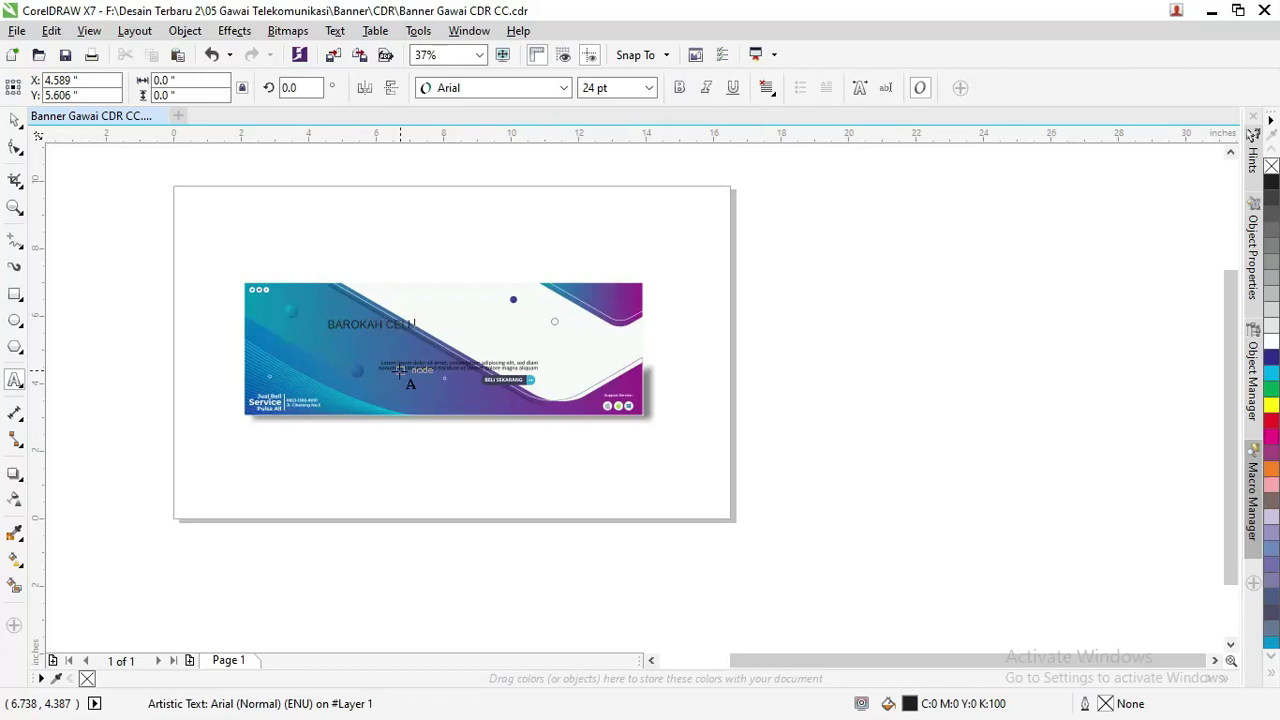
Set the font of the "BAROKAH CELL" text to Oswald Medium.
{"action": "key", "text": "ctrl+a"}
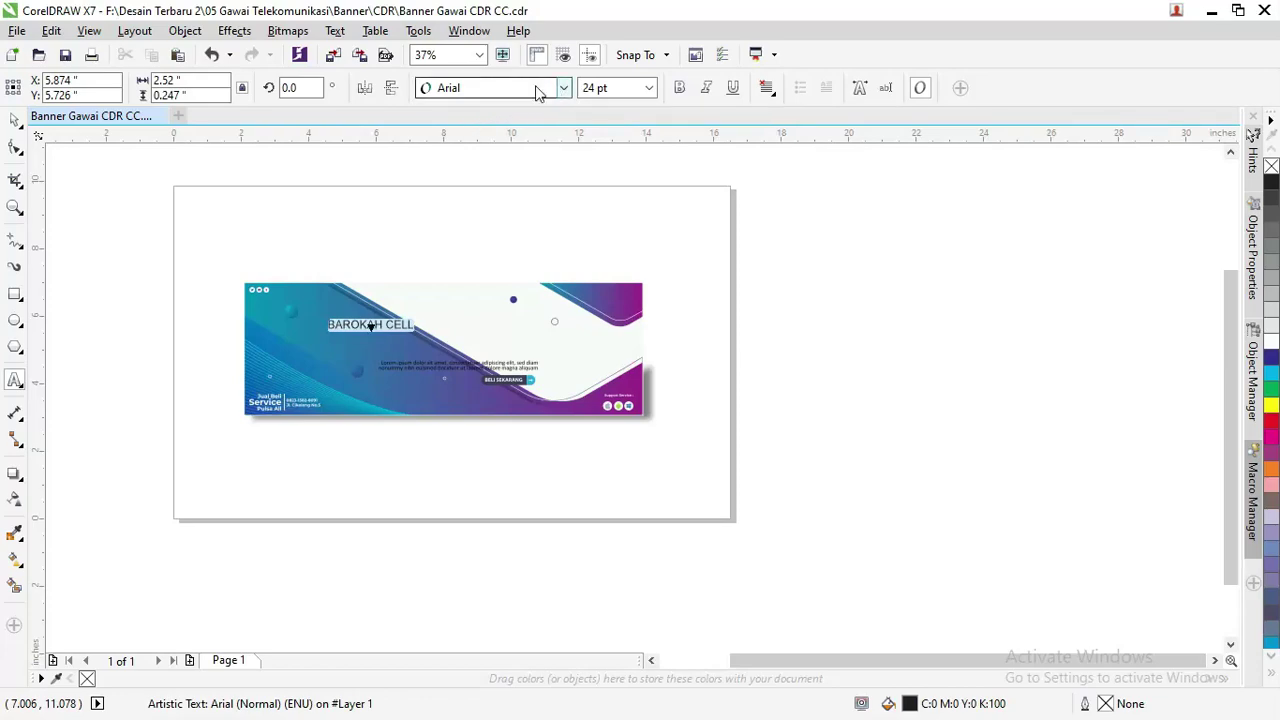
{"action": "left_click", "coordinate": [519, 89]}
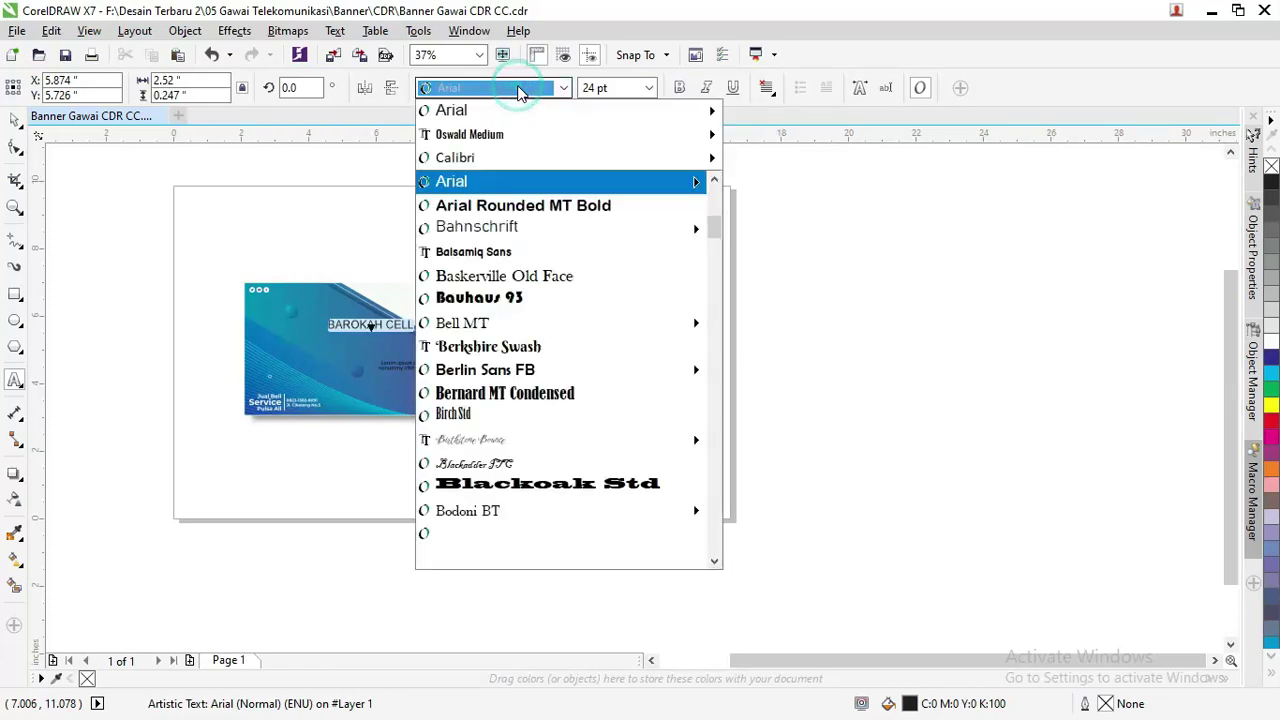
{"action": "left_click", "coordinate": [515, 134]}
{"action": "left_click", "coordinate": [15, 119]}
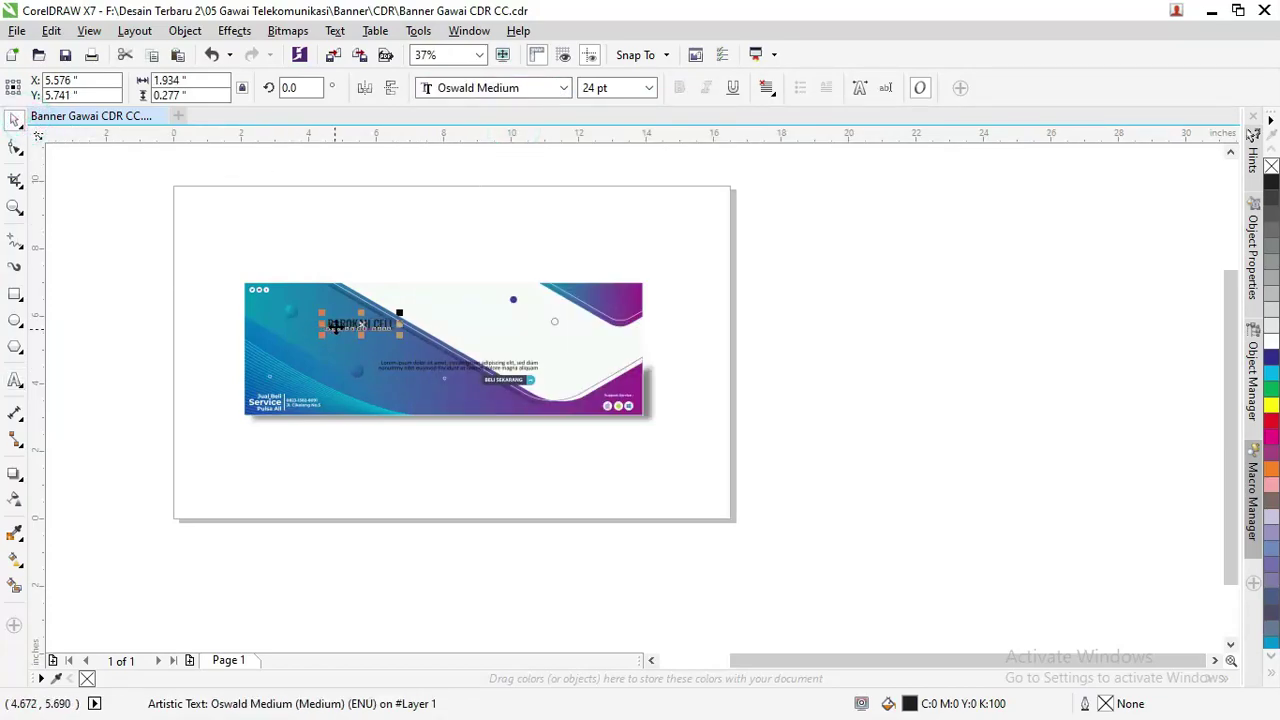
Enlarge the "BAROKAH CELL" title to about 75 pt, roughly 6.08 inches wide, and place it just above the lorem ipsum paragraph.
{"action": "left_click_drag", "start_coordinate": [405, 340], "coordinate": [510, 355]}
{"action": "scroll", "coordinate": [505, 350], "scroll_direction": "up", "scroll_amount": 3}
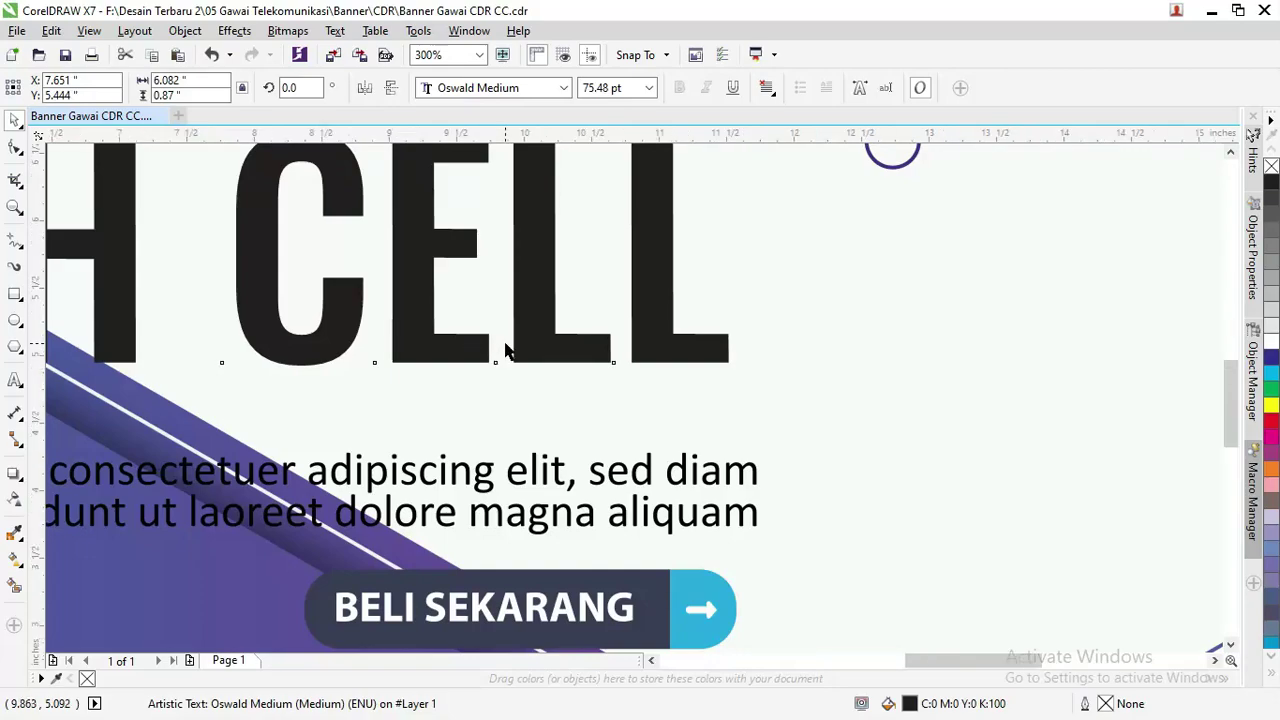
{"action": "scroll", "coordinate": [508, 345], "scroll_direction": "down", "scroll_amount": 2}
{"action": "left_click_drag", "start_coordinate": [494, 343], "coordinate": [505, 357]}
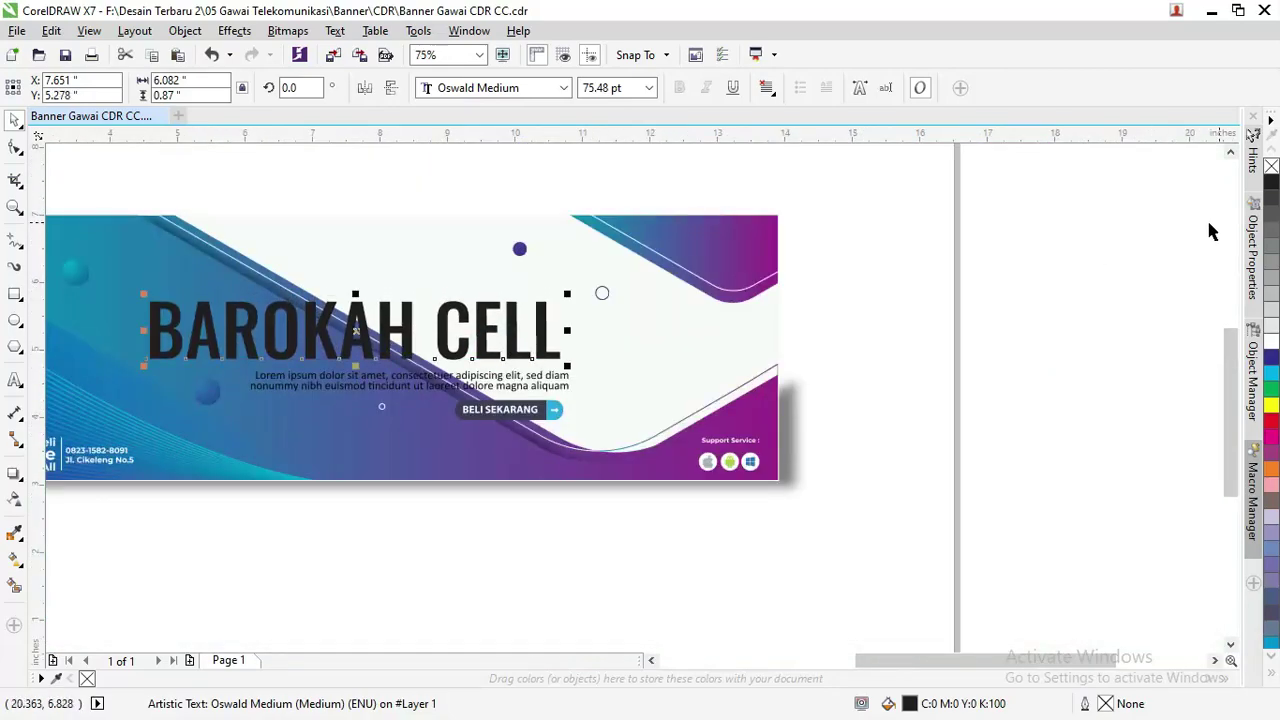
Give the "BAROKAH CELL" title a black hairline outline and remove its fill.
{"action": "right_click", "coordinate": [1272, 190]}
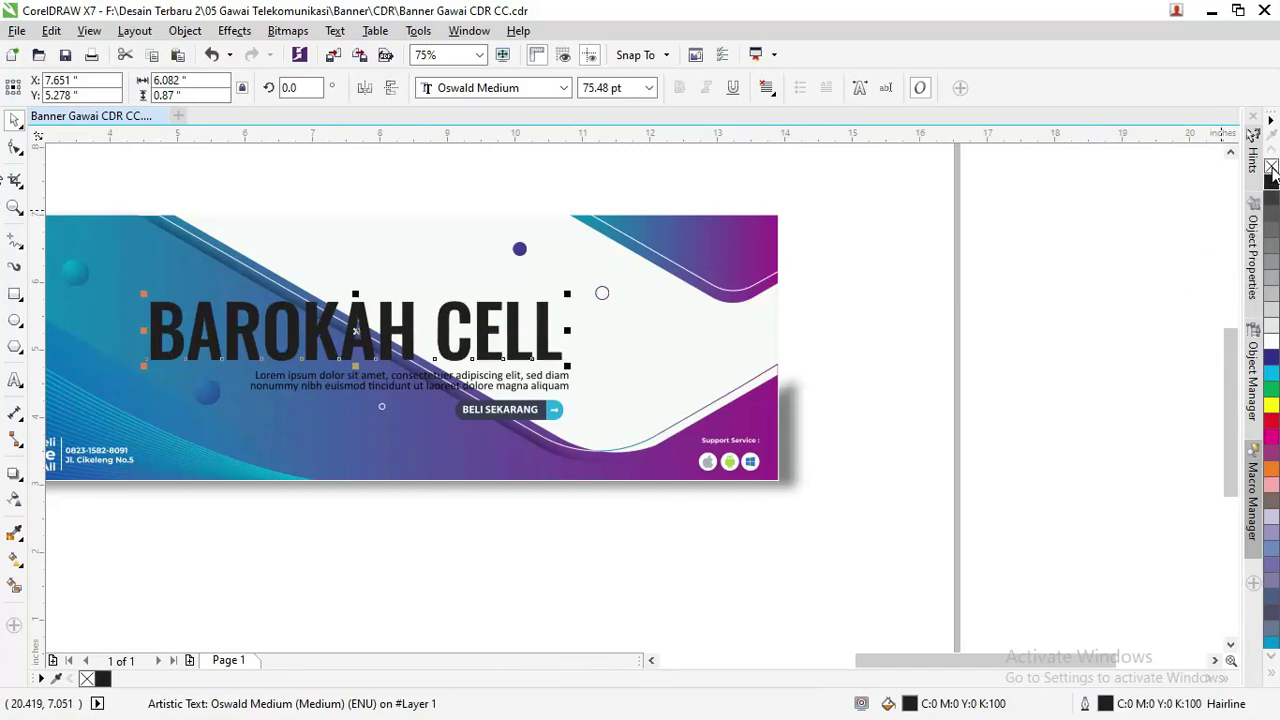
{"action": "left_click", "coordinate": [1272, 166]}
{"action": "scroll", "coordinate": [361, 268], "scroll_direction": "up", "scroll_amount": 2}
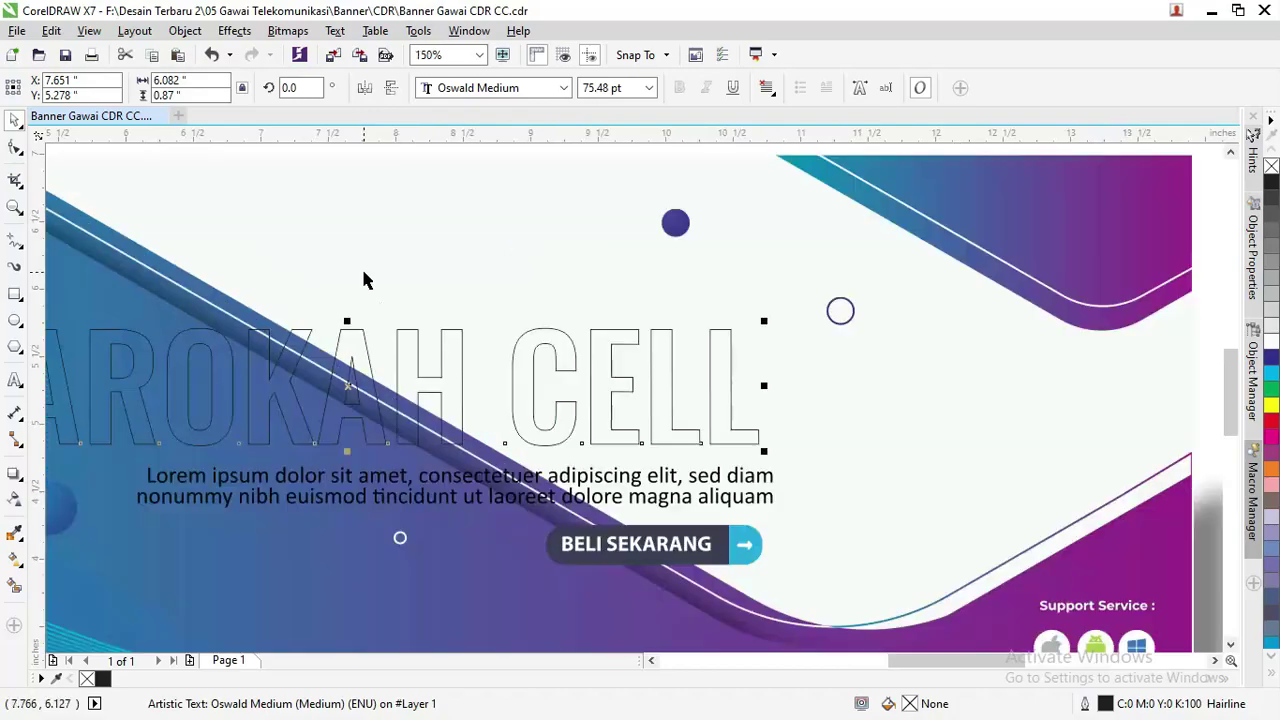
{"action": "scroll", "coordinate": [370, 372], "scroll_direction": "up", "scroll_amount": 2}
{"action": "scroll", "coordinate": [360, 336], "scroll_direction": "down", "scroll_amount": 2}
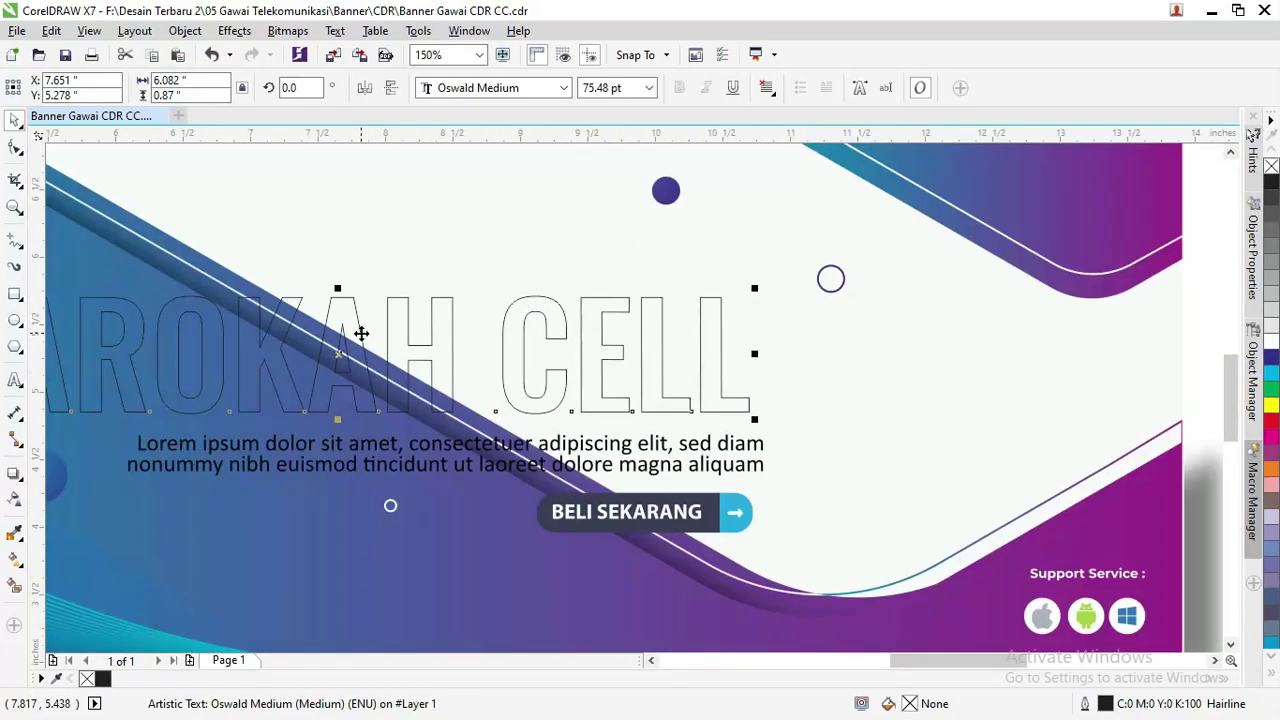
Smart-fill the parts of the second A in BAROKAH that overlap the white area and the diagonal stripe, including the thin white-line slivers.
{"action": "left_click", "coordinate": [16, 588]}
{"action": "left_click", "coordinate": [345, 312]}
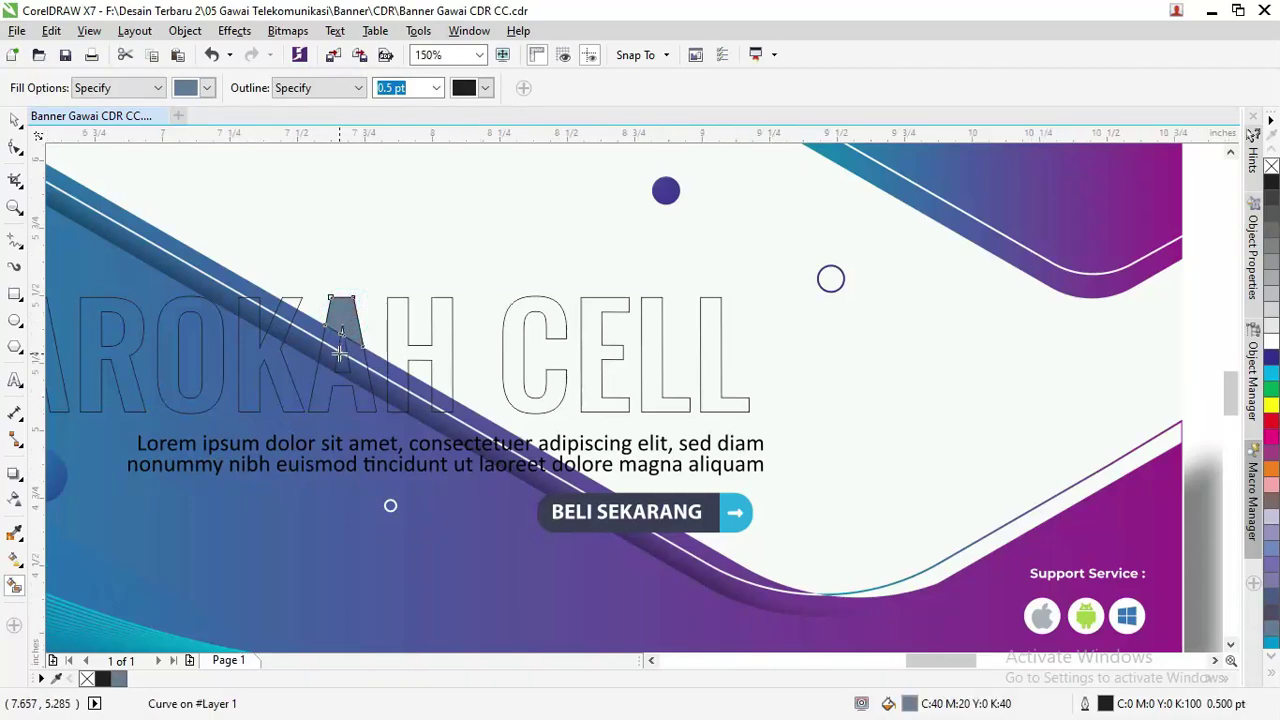
{"action": "scroll", "coordinate": [340, 325], "scroll_direction": "up", "scroll_amount": 2}
{"action": "left_click", "coordinate": [320, 320]}
{"action": "left_click", "coordinate": [320, 363]}
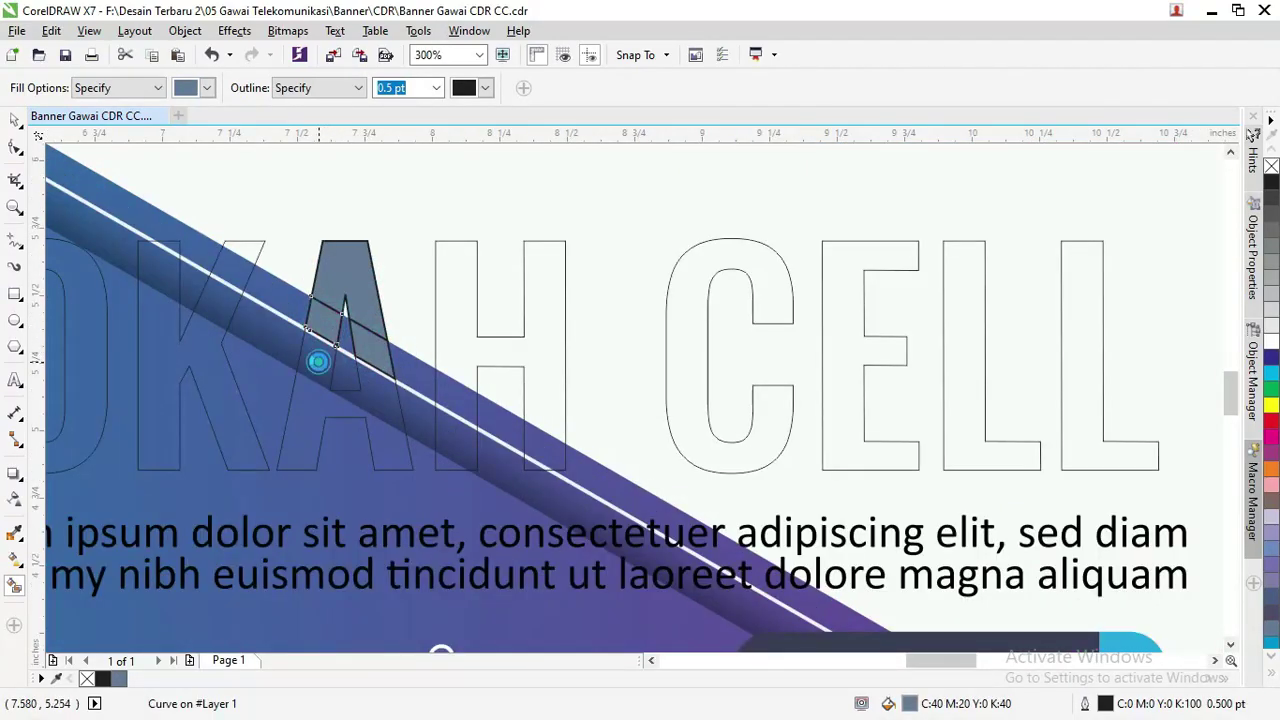
{"action": "left_click", "coordinate": [372, 394]}
{"action": "scroll", "coordinate": [377, 361], "scroll_direction": "up", "scroll_amount": 4}
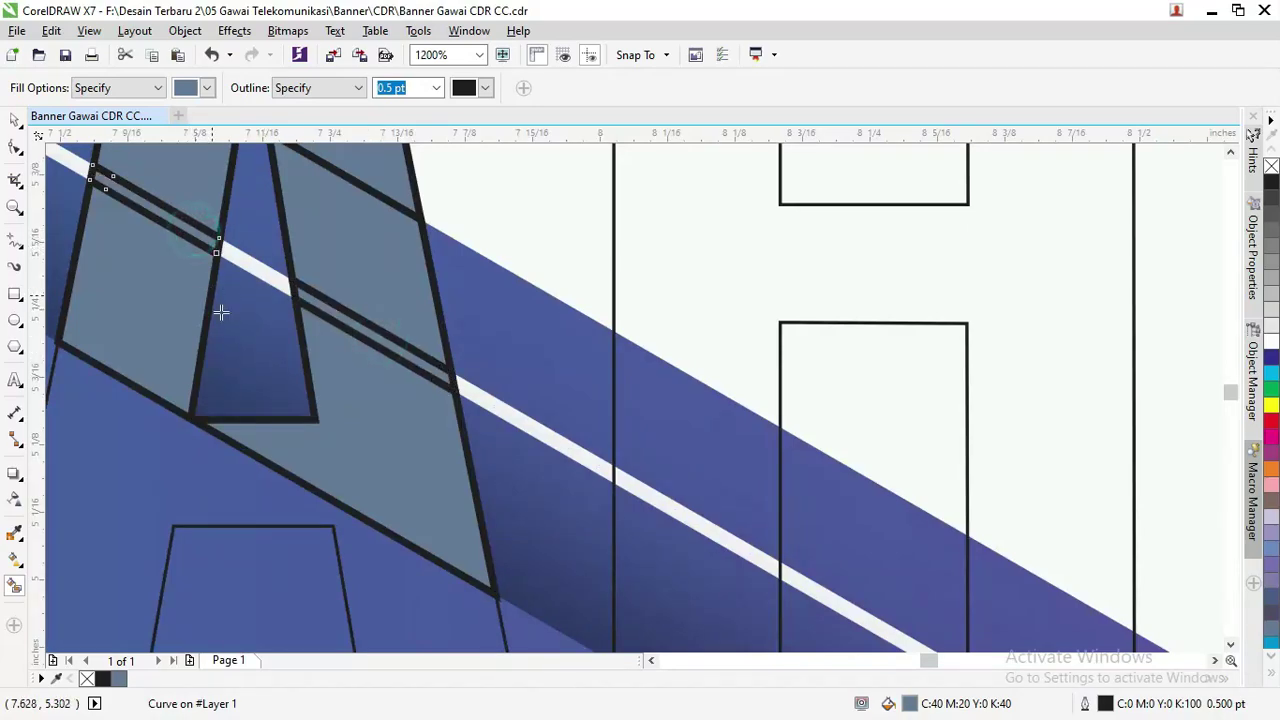
{"action": "scroll", "coordinate": [345, 366], "scroll_direction": "down", "scroll_amount": 4}
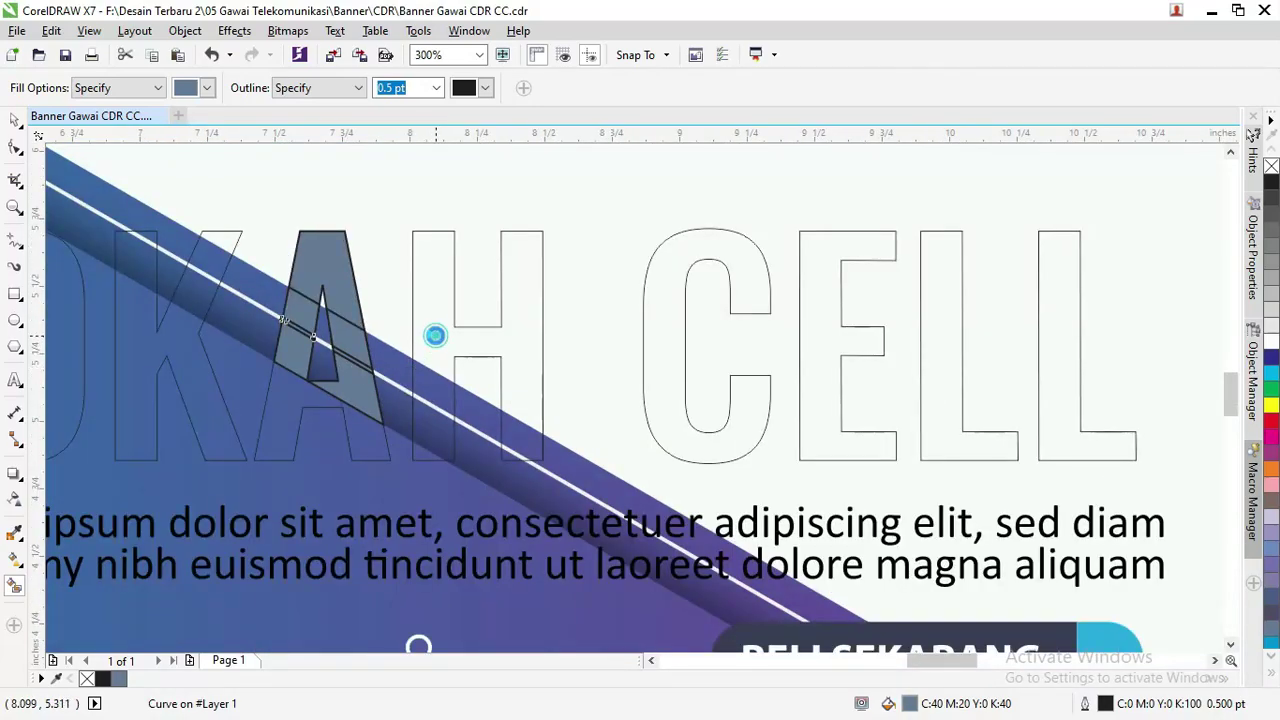
Smart-fill the upper part of the H over the white area and all four letters of the word CELL.
{"action": "left_click", "coordinate": [435, 335]}
{"action": "left_click", "coordinate": [663, 274]}
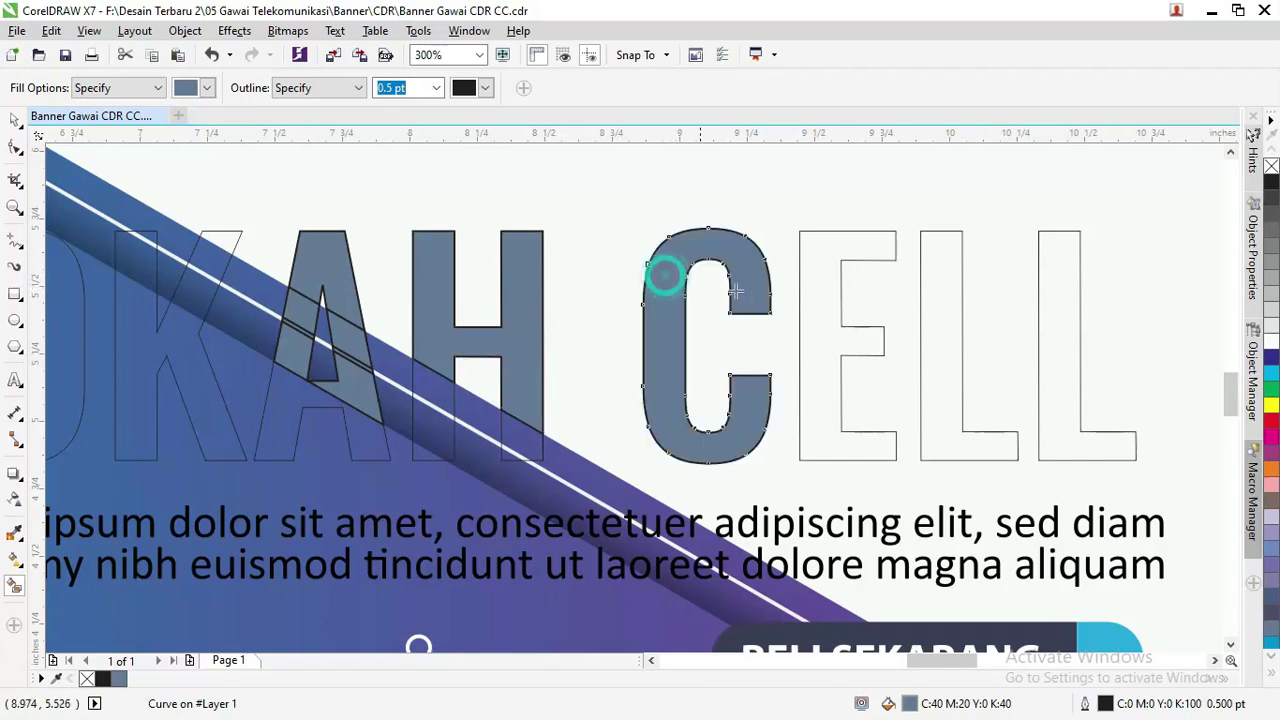
{"action": "left_click", "coordinate": [834, 249]}
{"action": "left_click", "coordinate": [950, 272]}
{"action": "left_click", "coordinate": [1054, 277]}
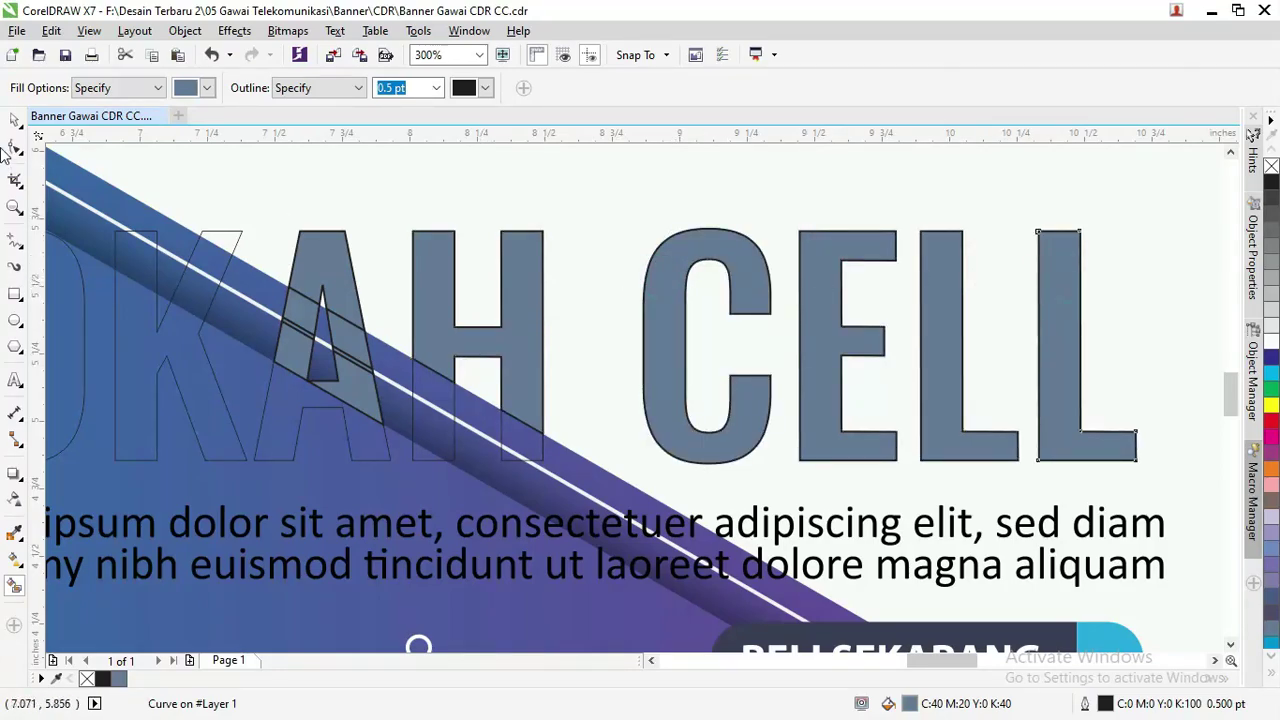
Weld the upper smart-filled pieces of the A with the pieces below them on the diagonal stripe.
{"action": "left_click", "coordinate": [16, 121]}
{"action": "left_click", "coordinate": [320, 255]}
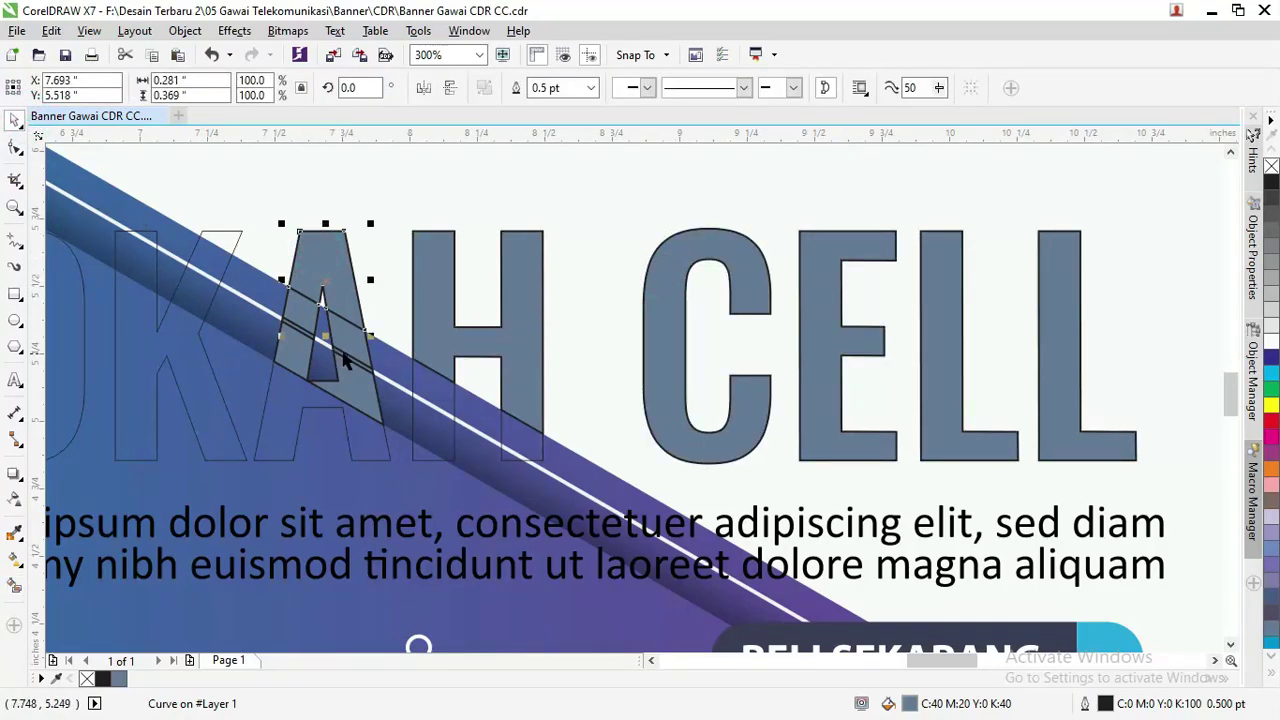
{"action": "scroll", "coordinate": [348, 352], "scroll_direction": "up", "scroll_amount": 2}
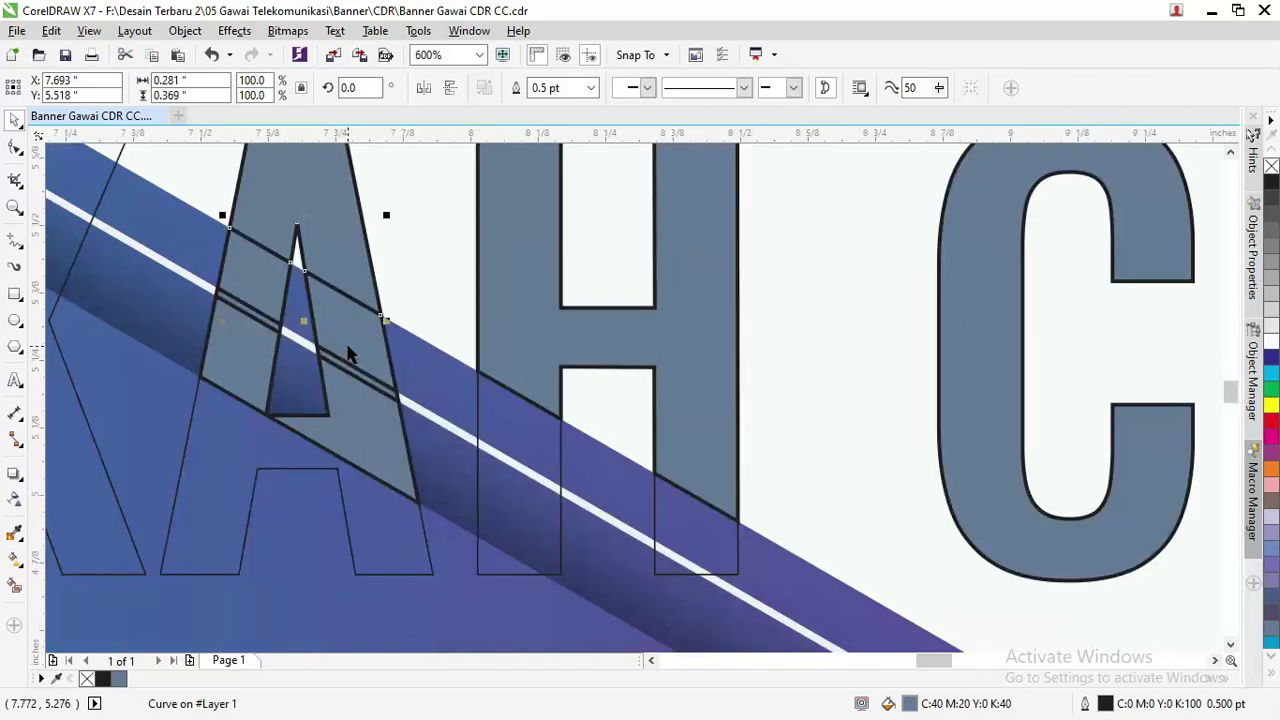
{"action": "left_click", "coordinate": [356, 406], "text": "shift"}
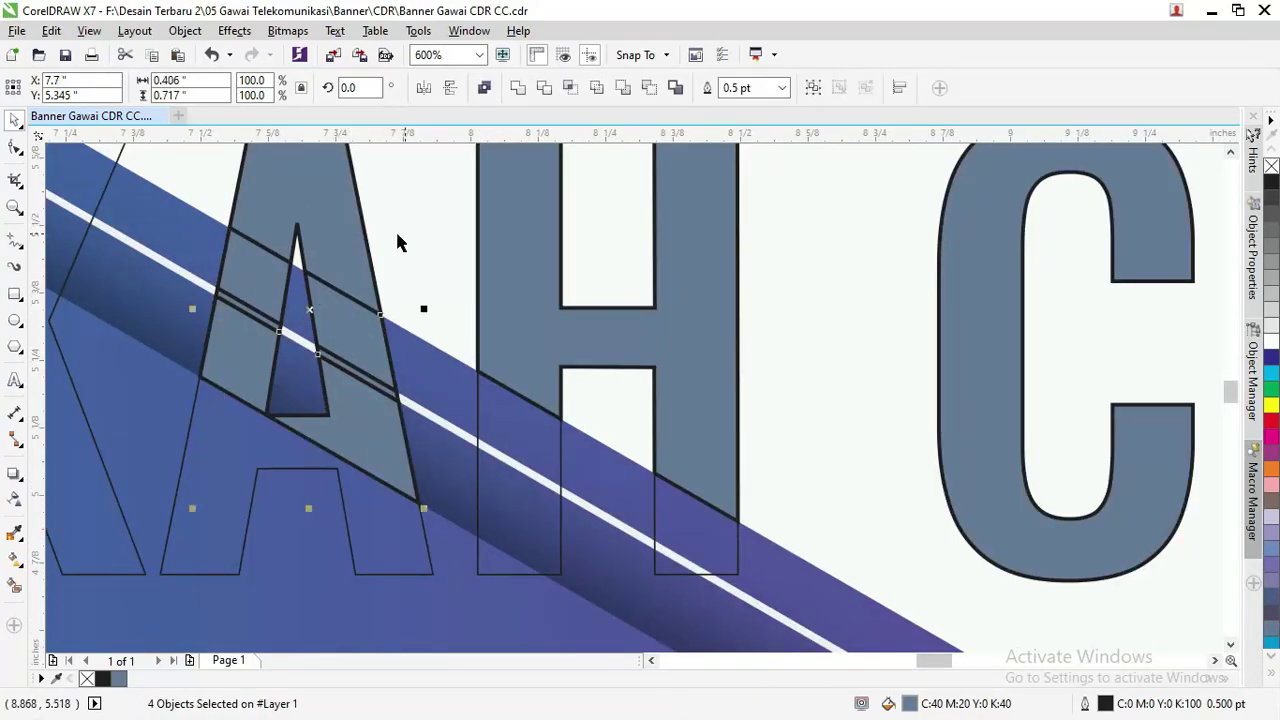
{"action": "left_click", "coordinate": [541, 88]}
{"action": "left_click", "coordinate": [255, 269], "text": "shift"}
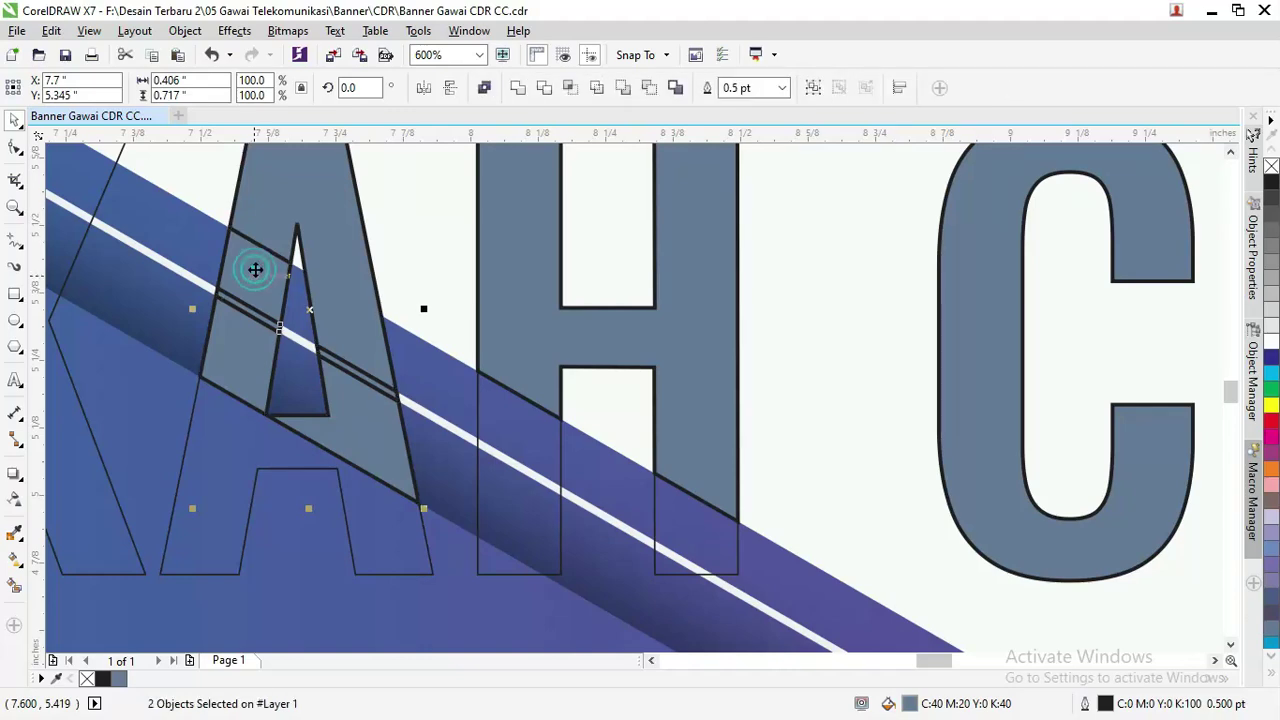
{"action": "left_click", "coordinate": [517, 86]}
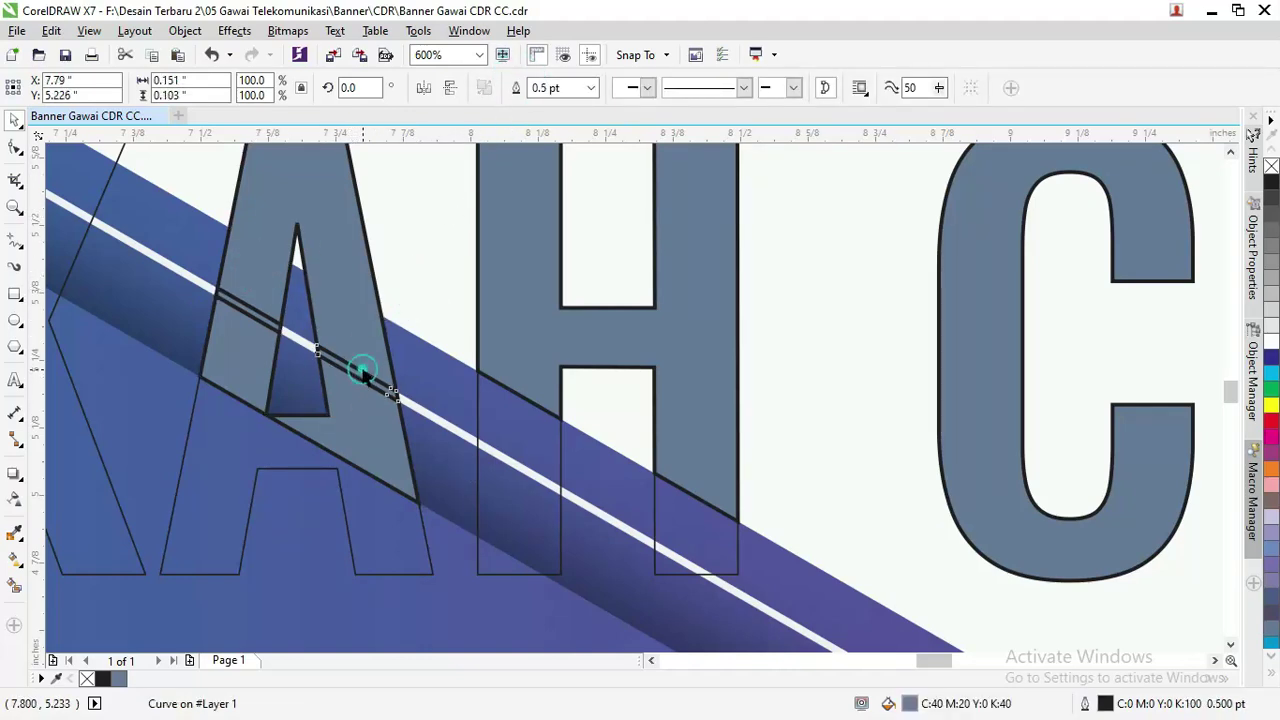
Weld the thin slivers along the white line into the filled A so that it forms one shape.
{"action": "left_click", "coordinate": [221, 344], "text": "shift"}
{"action": "left_click", "coordinate": [225, 340]}
{"action": "left_click", "coordinate": [234, 346], "text": "shift"}
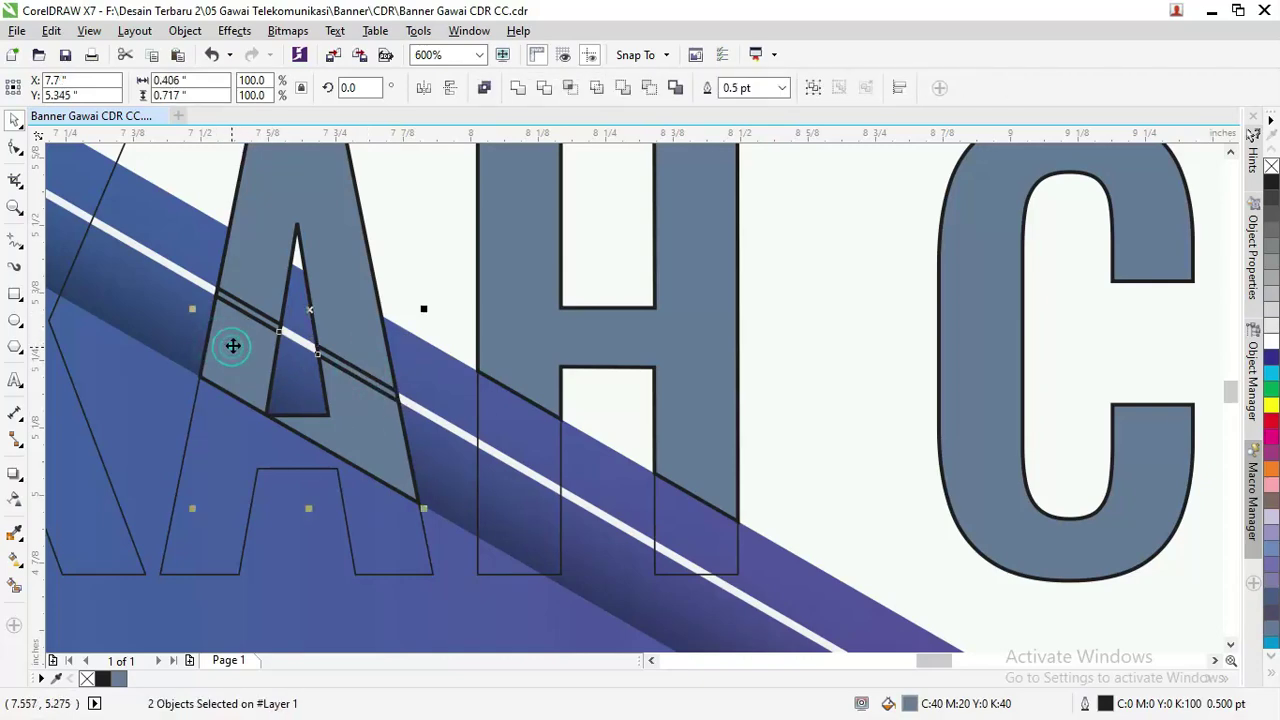
{"action": "left_click", "coordinate": [256, 310]}
{"action": "left_click", "coordinate": [252, 300], "text": "shift"}
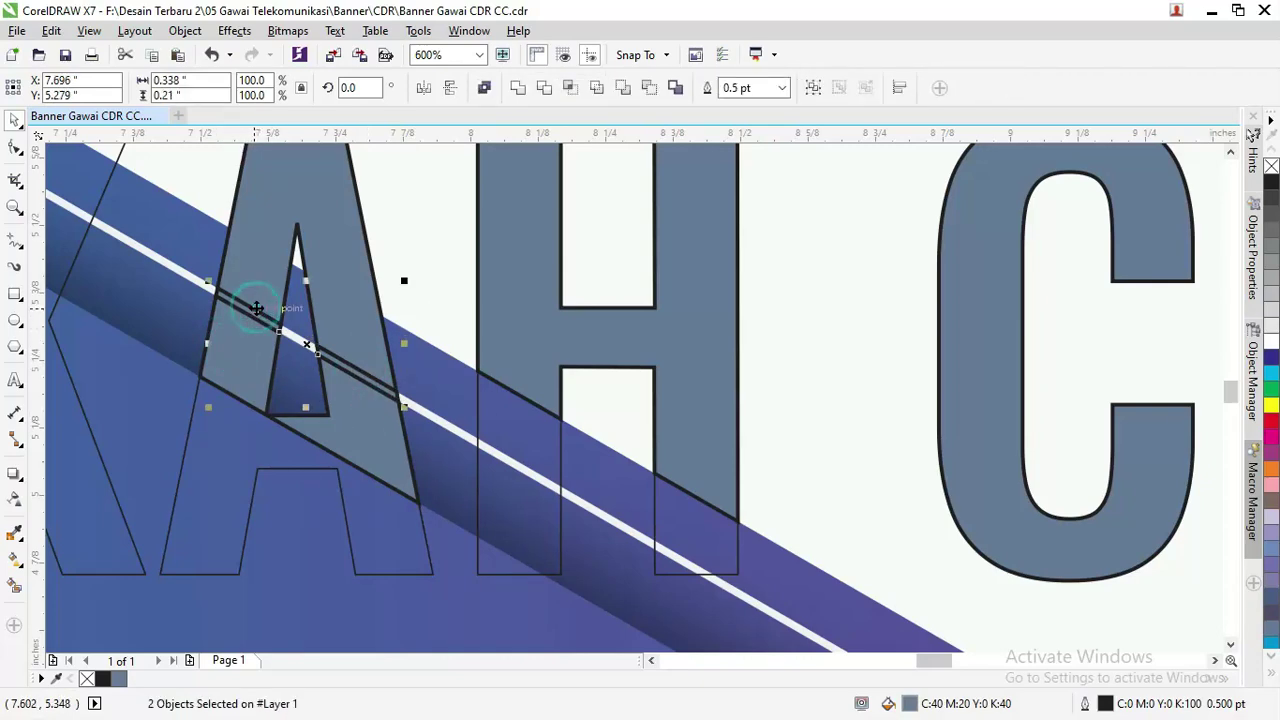
{"action": "left_click", "coordinate": [517, 88]}
{"action": "left_click", "coordinate": [345, 405]}
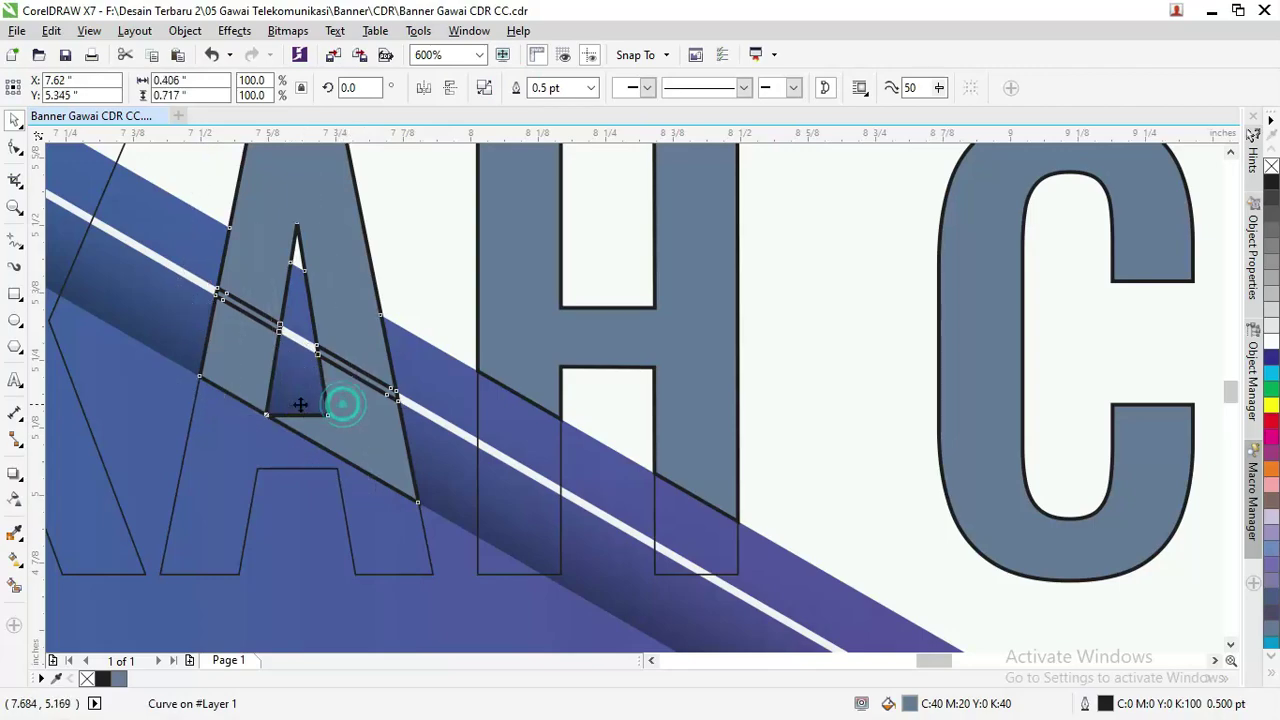
{"action": "scroll", "coordinate": [365, 378], "scroll_direction": "up", "scroll_amount": 2}
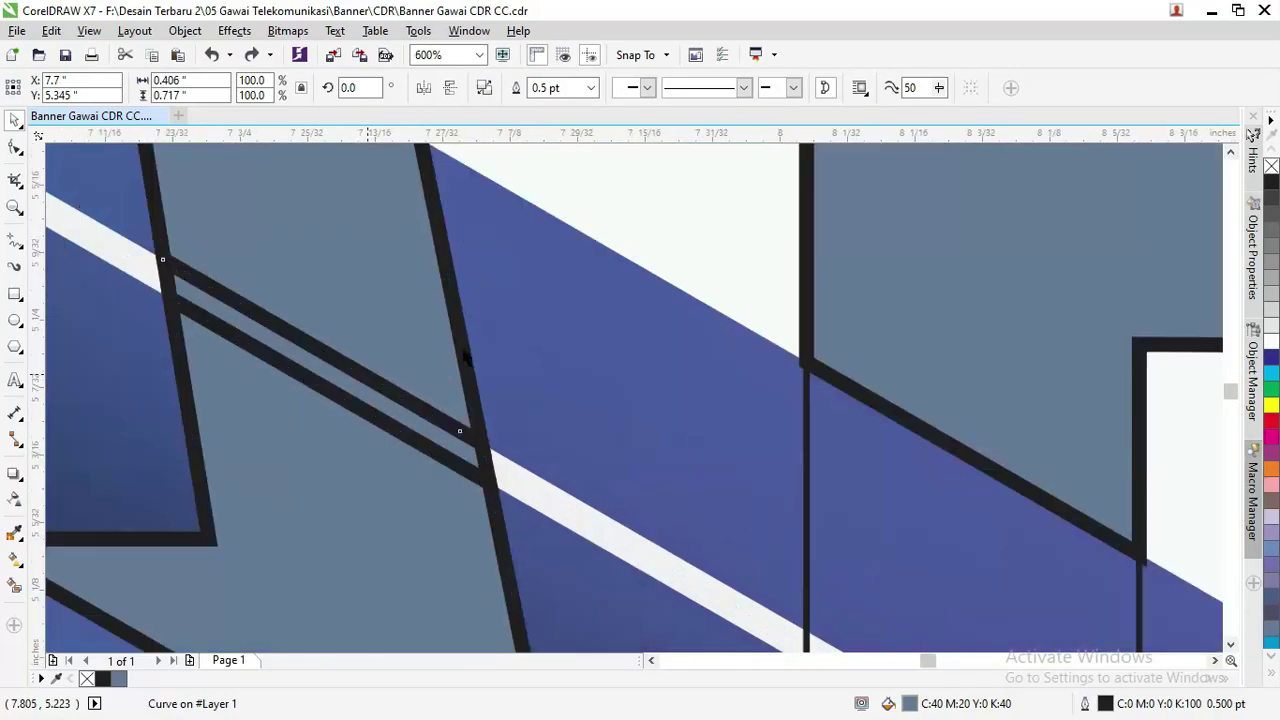
{"action": "left_click", "coordinate": [352, 241], "text": "shift"}
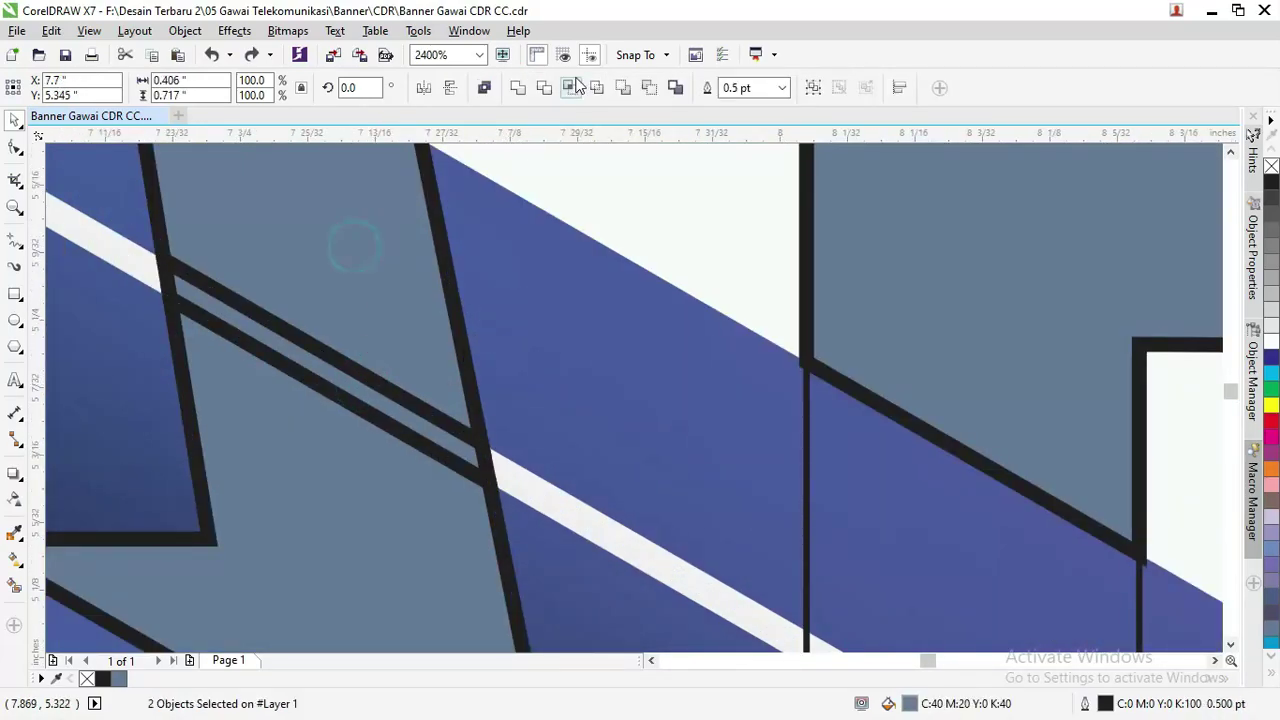
{"action": "left_click", "coordinate": [517, 91]}
{"action": "scroll", "coordinate": [618, 337], "scroll_direction": "down", "scroll_amount": 2}
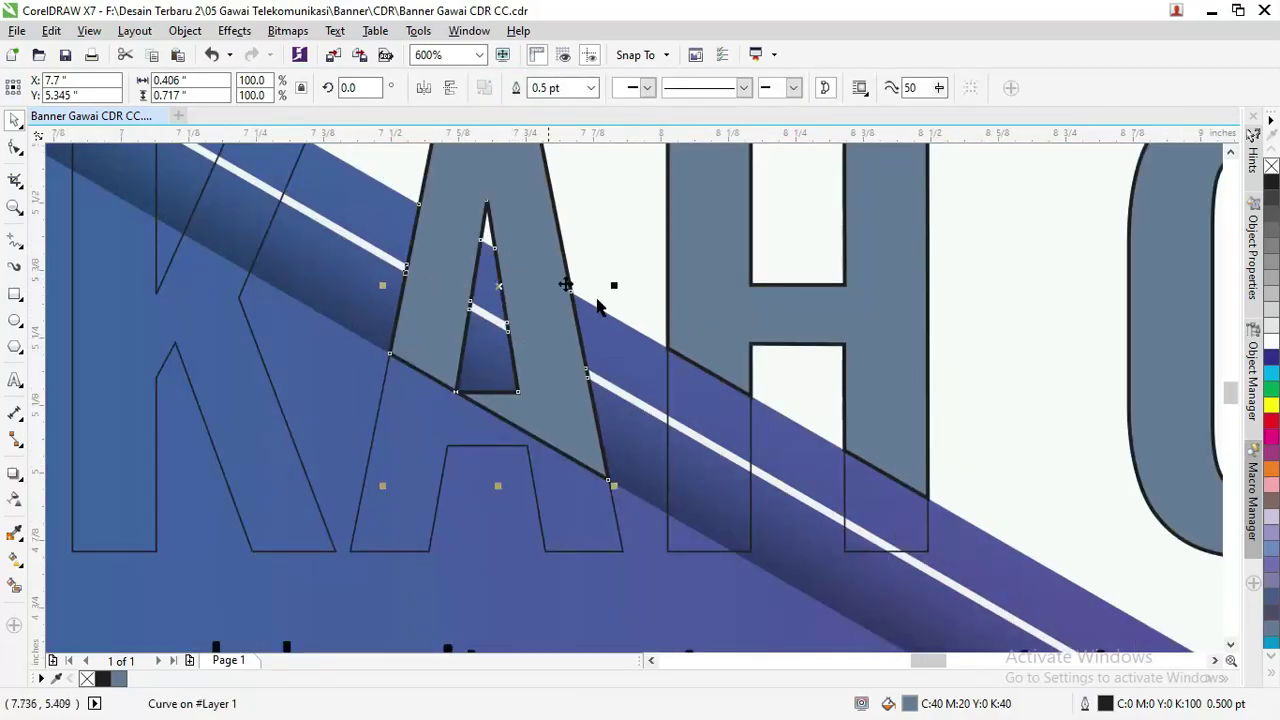
Select the filled pieces of A and H together with the four filled letters of CELL.
{"action": "scroll", "coordinate": [629, 279], "scroll_direction": "down", "scroll_amount": 2}
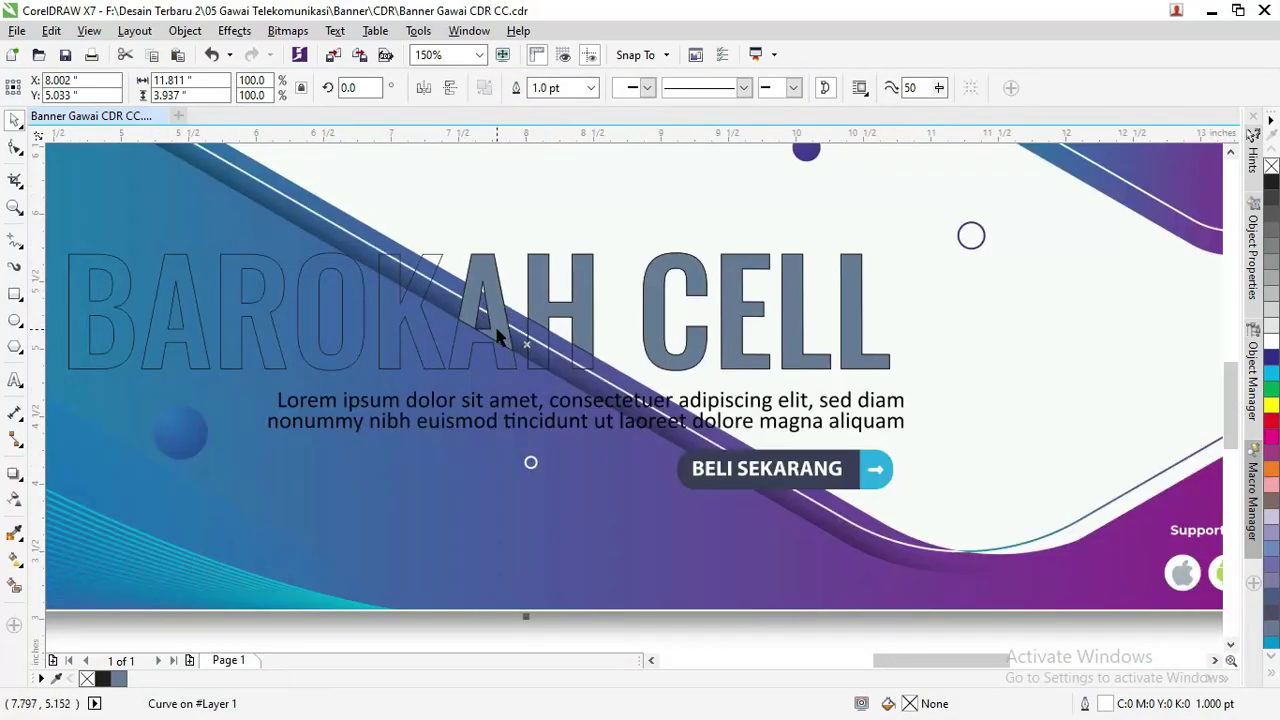
{"action": "left_click", "coordinate": [497, 337]}
{"action": "left_click", "coordinate": [543, 289], "text": "shift"}
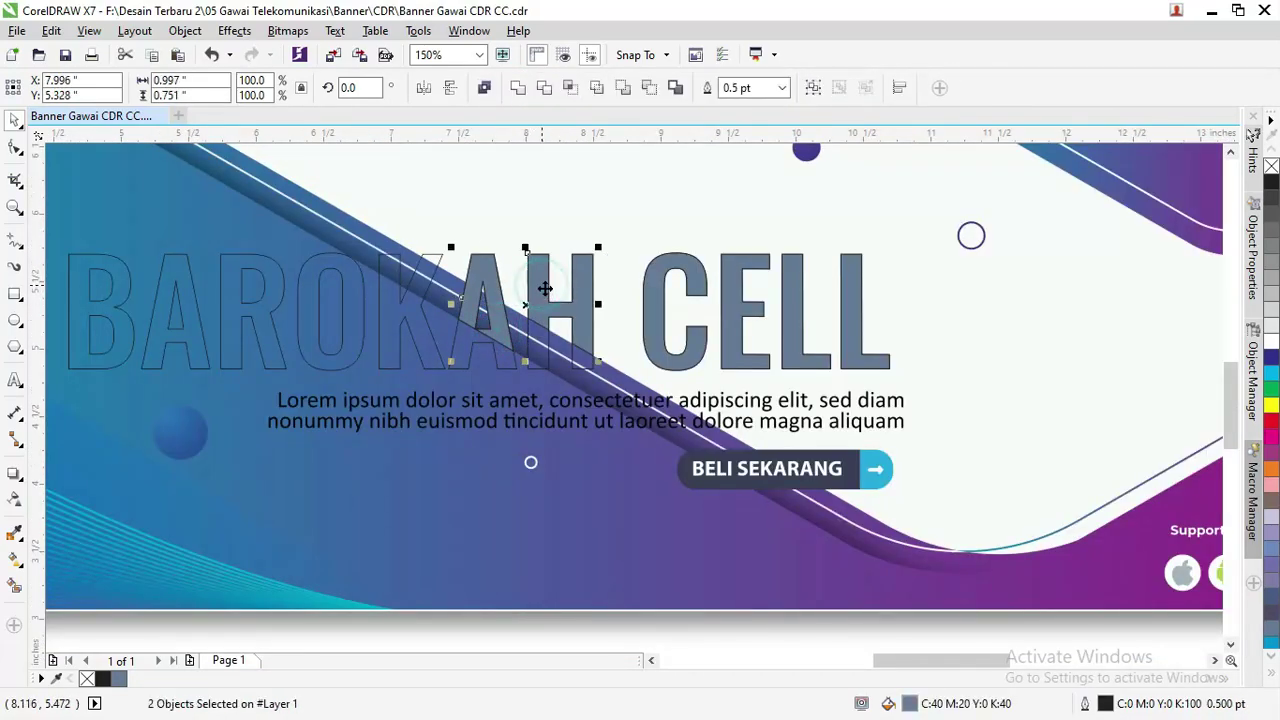
{"action": "left_click", "coordinate": [651, 296], "text": "shift"}
{"action": "left_click", "coordinate": [734, 270], "text": "shift"}
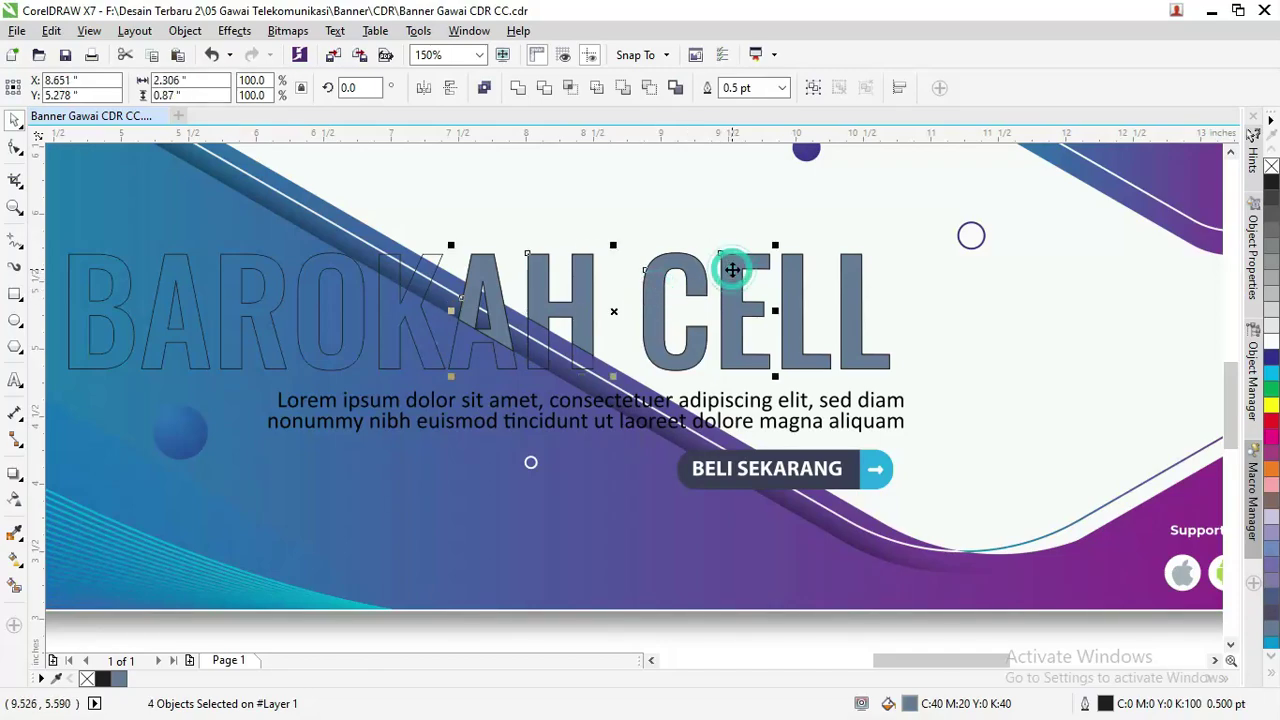
{"action": "left_click", "coordinate": [849, 278], "text": "shift"}
{"action": "left_click", "coordinate": [850, 271], "text": "shift"}
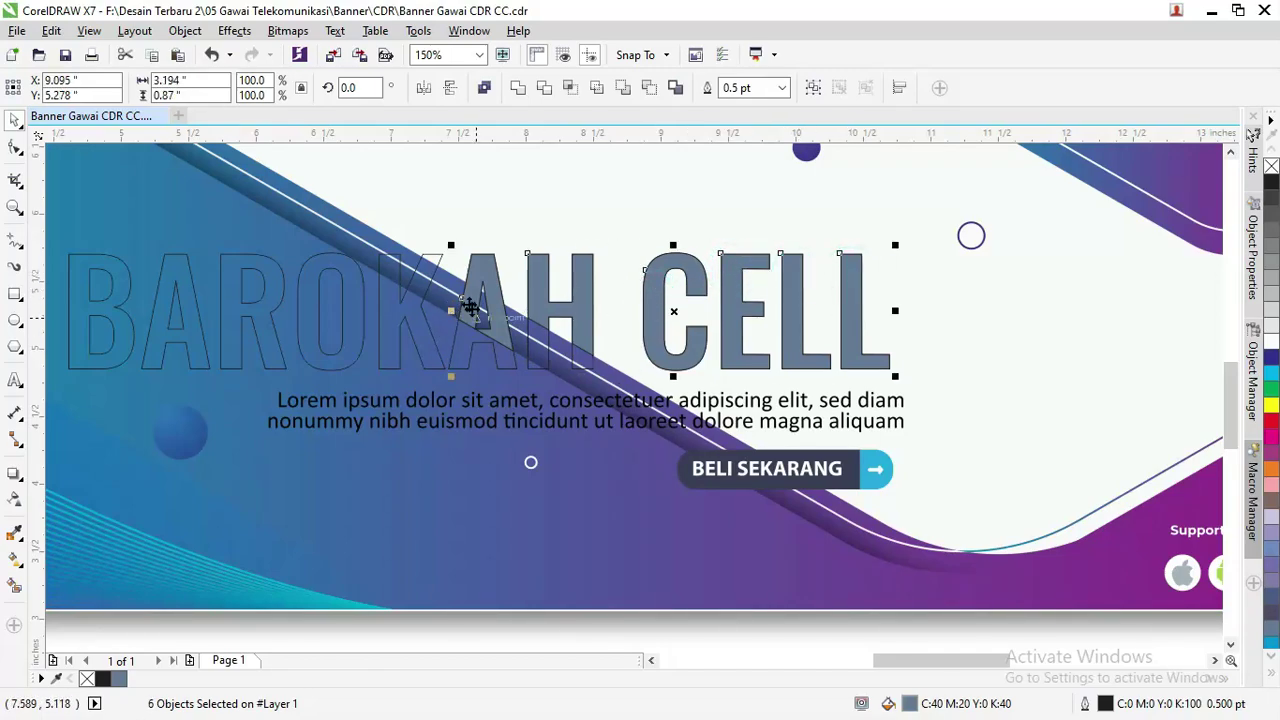
Try to copy the fill of the banner background onto the selected letter pieces.
{"action": "scroll", "coordinate": [465, 300], "scroll_direction": "down", "scroll_amount": 1}
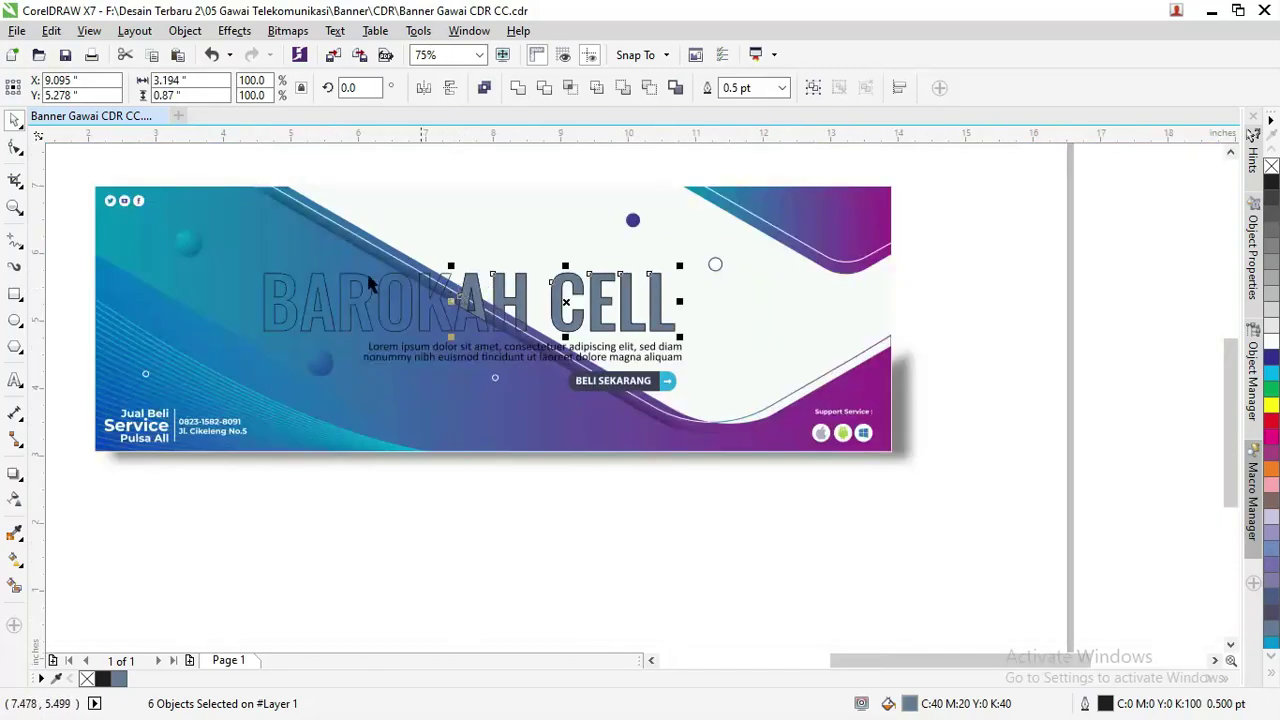
{"action": "left_click", "coordinate": [17, 560]}
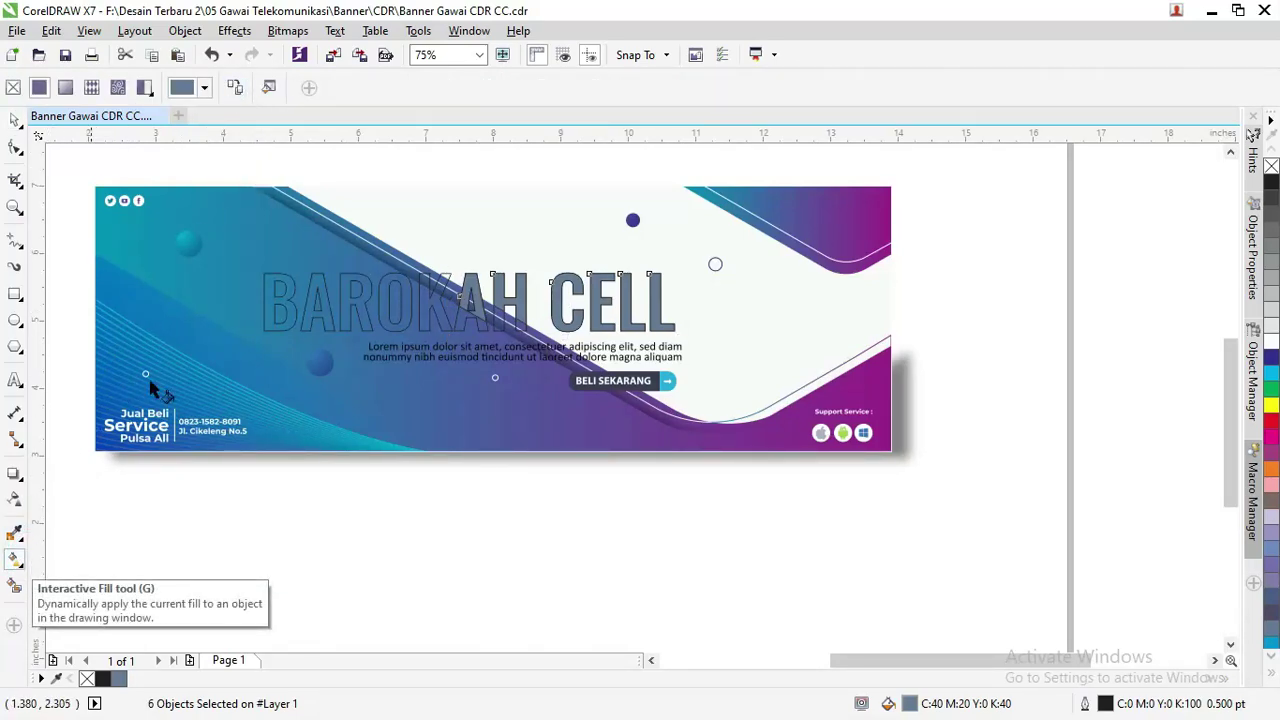
{"action": "left_click", "coordinate": [237, 90]}
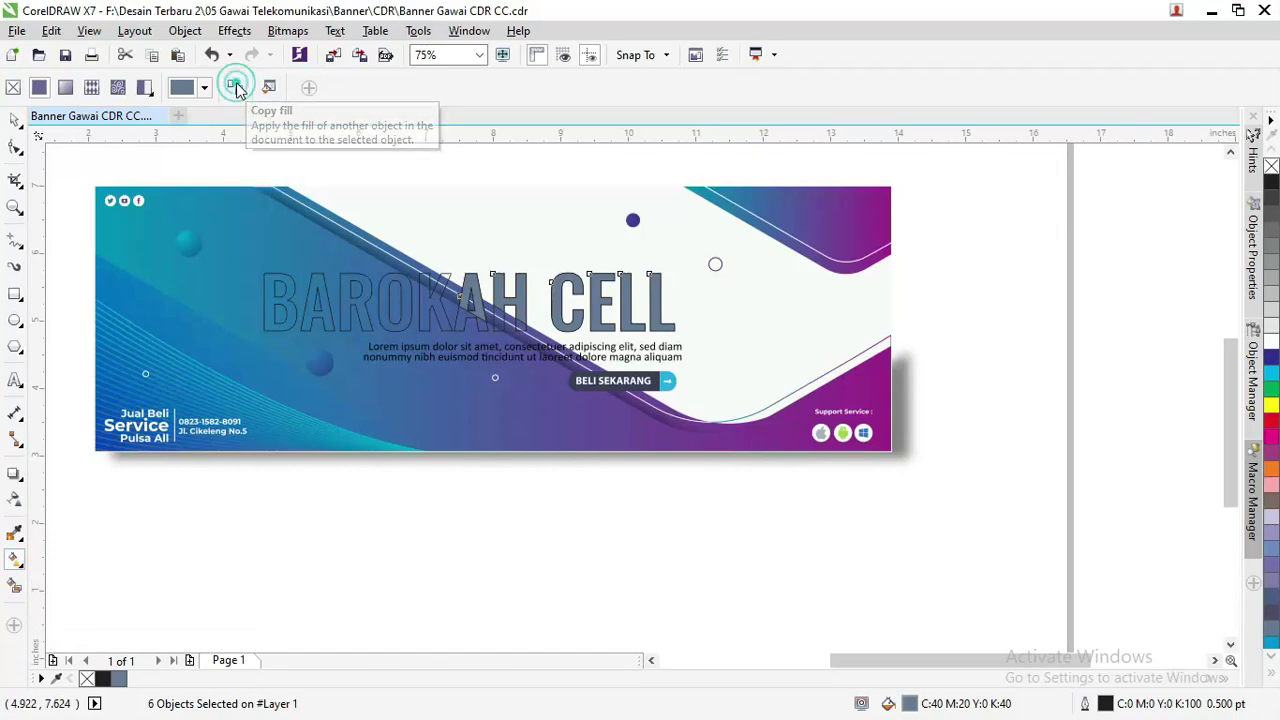
{"action": "left_click", "coordinate": [450, 398]}
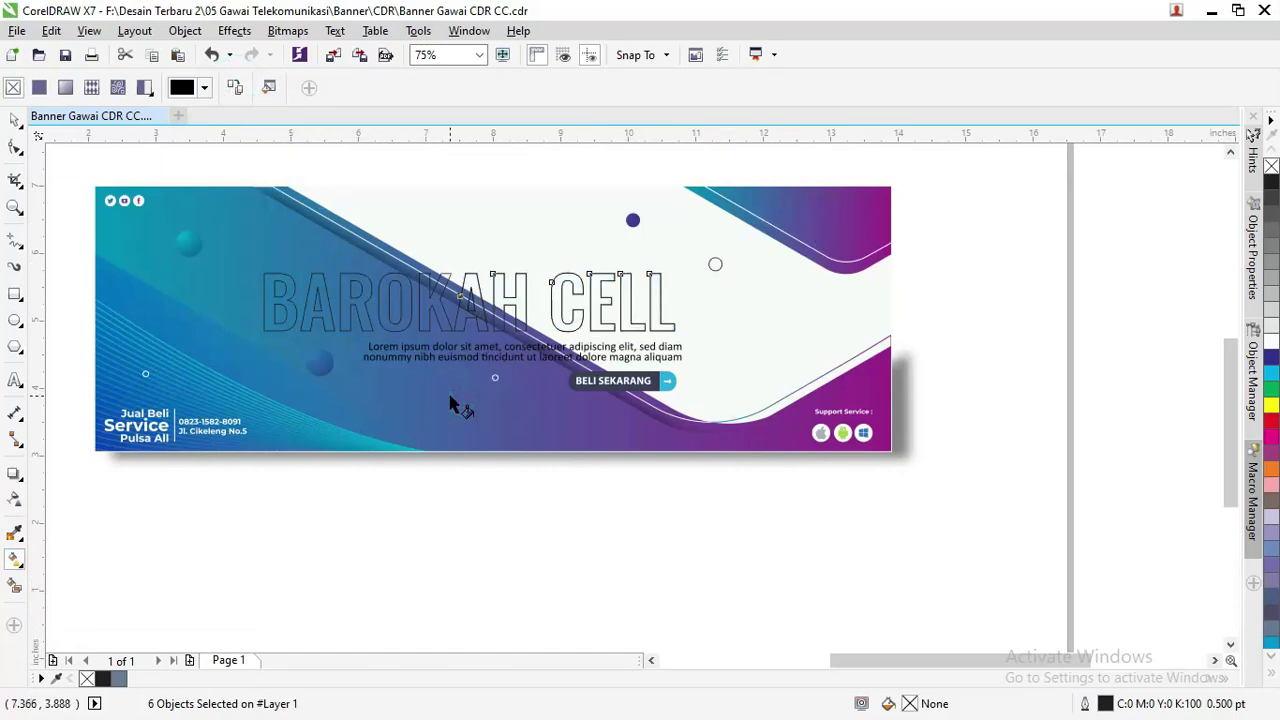
{"action": "left_click", "coordinate": [570, 305]}
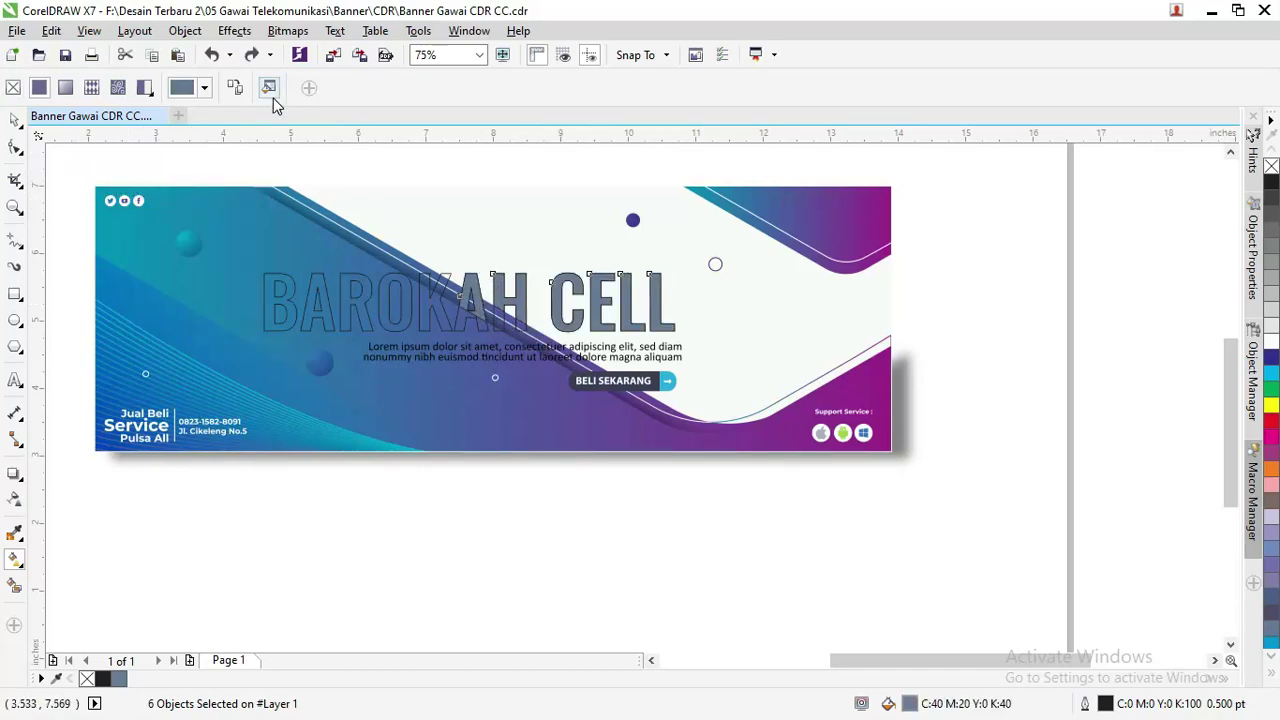
{"action": "left_click", "coordinate": [234, 89]}
{"action": "left_click", "coordinate": [148, 316]}
{"action": "key", "text": "ctrl+z"}
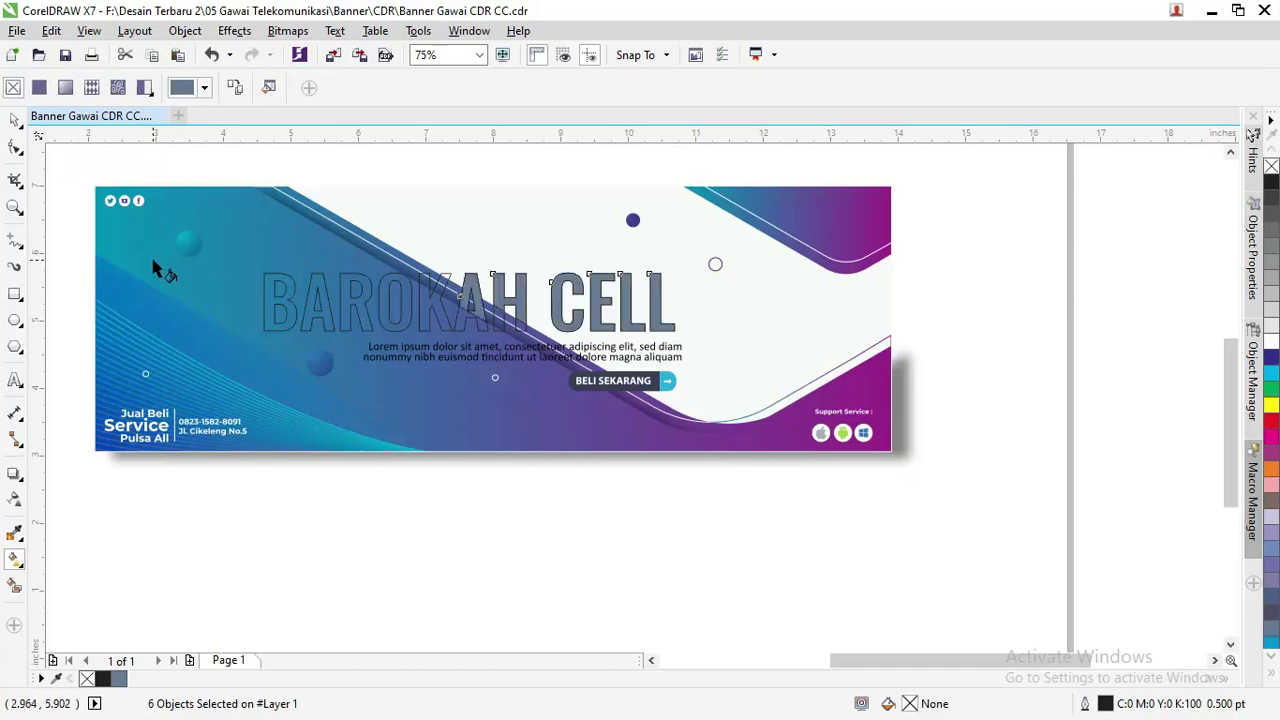
Apply a linear fountain fill to the selected letter pieces, running diagonally from above the A to below the last L.
{"action": "left_click", "coordinate": [65, 87]}
{"action": "scroll", "coordinate": [525, 283], "scroll_direction": "up", "scroll_amount": 2}
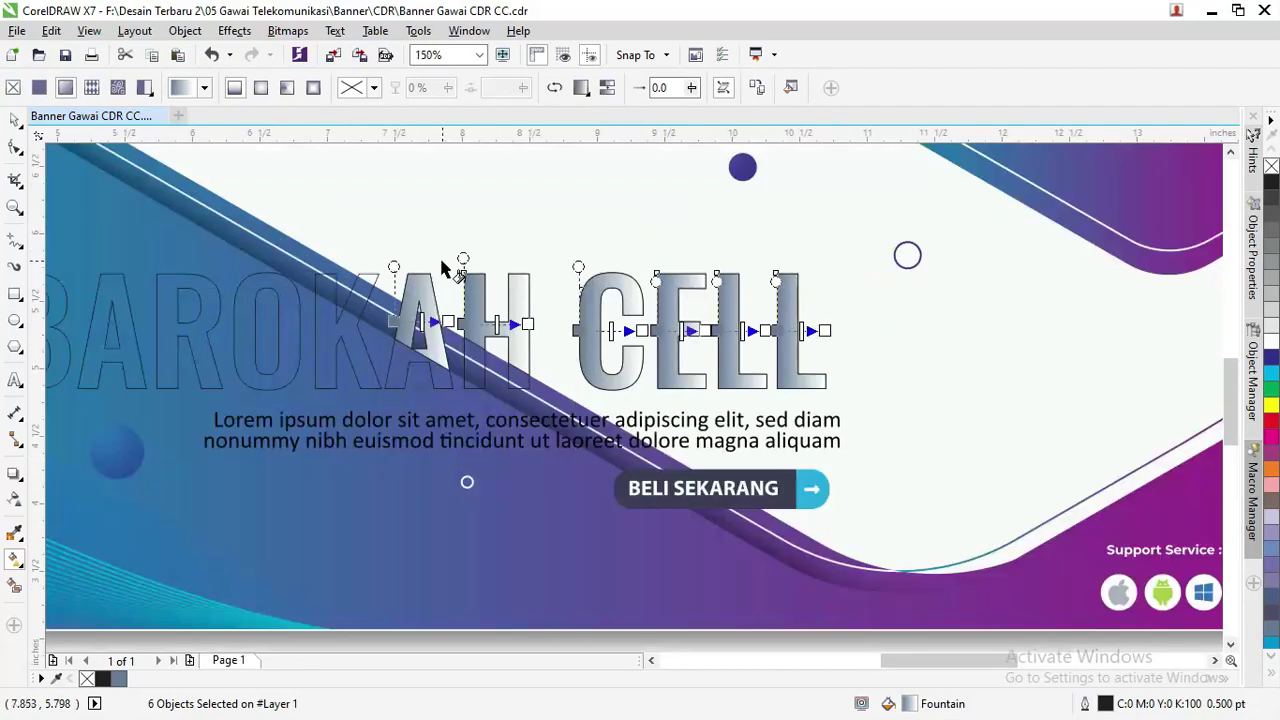
{"action": "left_click_drag", "start_coordinate": [403, 241], "coordinate": [873, 463]}
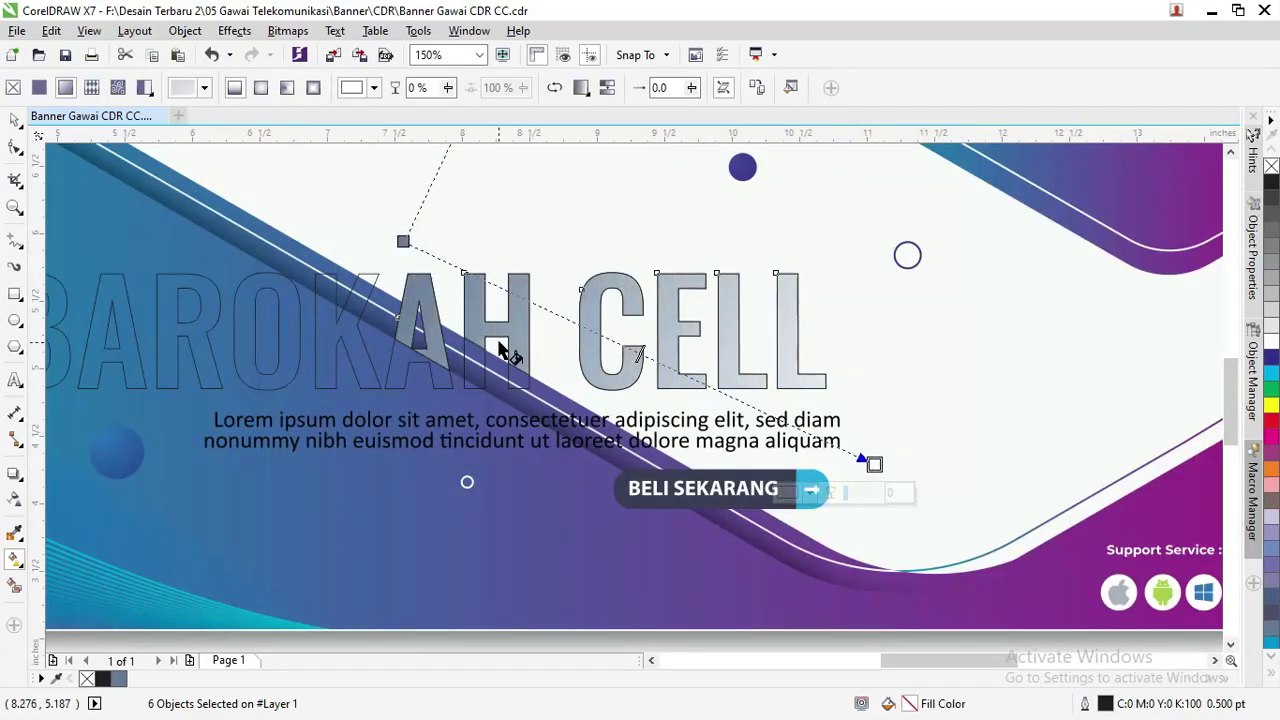
{"action": "scroll", "coordinate": [500, 345], "scroll_direction": "down", "scroll_amount": 2}
Set the gradient's start colour to the blue #0275C3 sampled from the wave at the banner's left edge.
{"action": "left_click", "coordinate": [451, 291]}
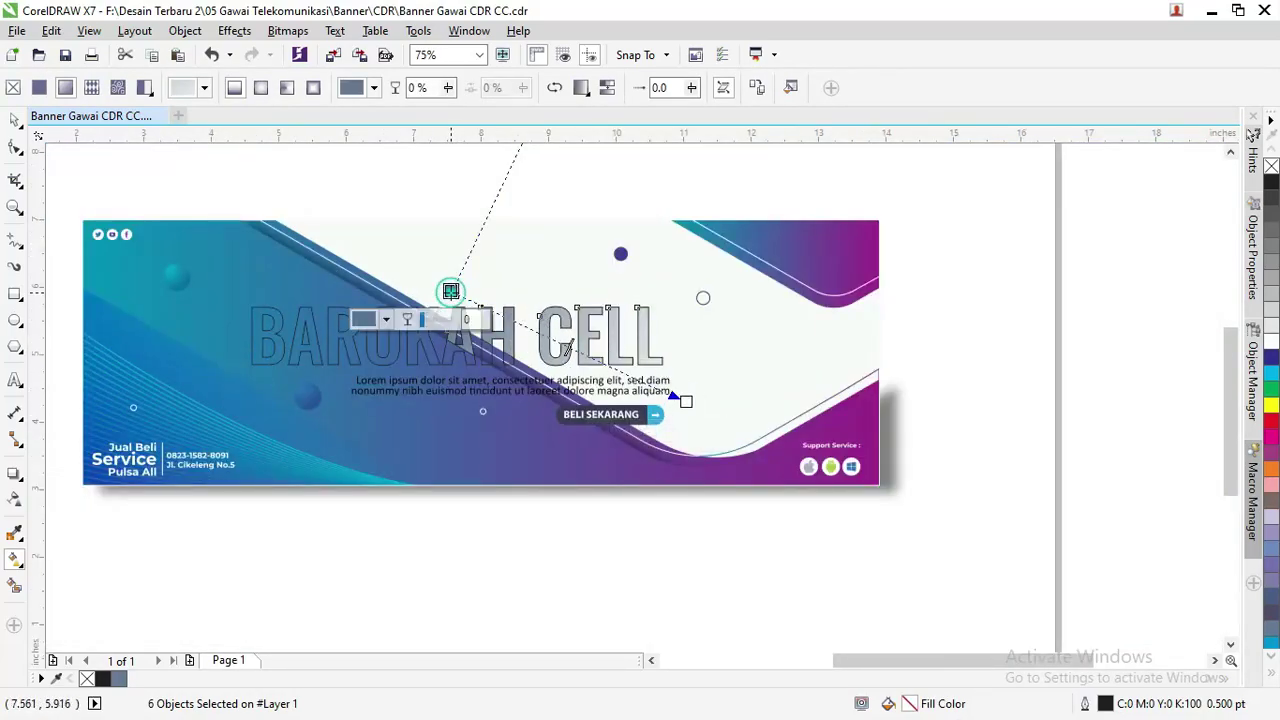
{"action": "left_click", "coordinate": [387, 320]}
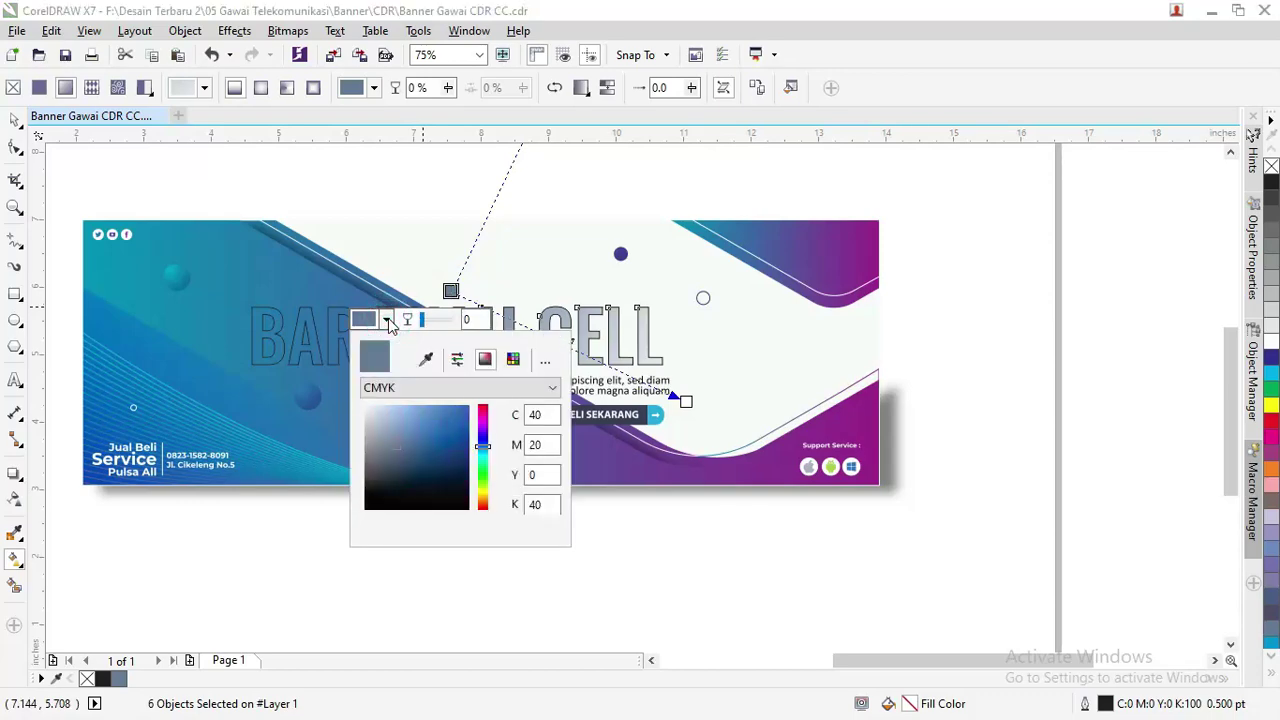
{"action": "left_click", "coordinate": [425, 360]}
{"action": "left_click", "coordinate": [110, 332]}
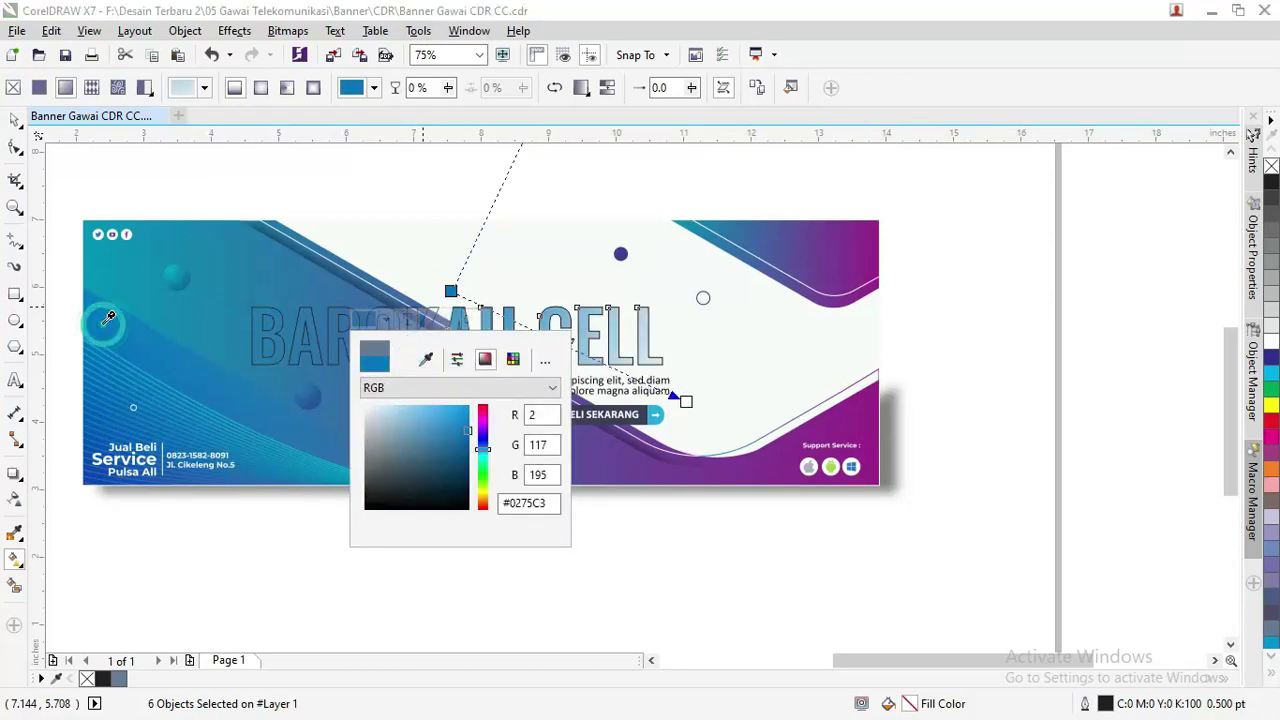
Set the gradient's end colour to the purple #98268F sampled from the wave at the banner's lower-right corner, and deselect the letter pieces.
{"action": "left_click", "coordinate": [687, 405]}
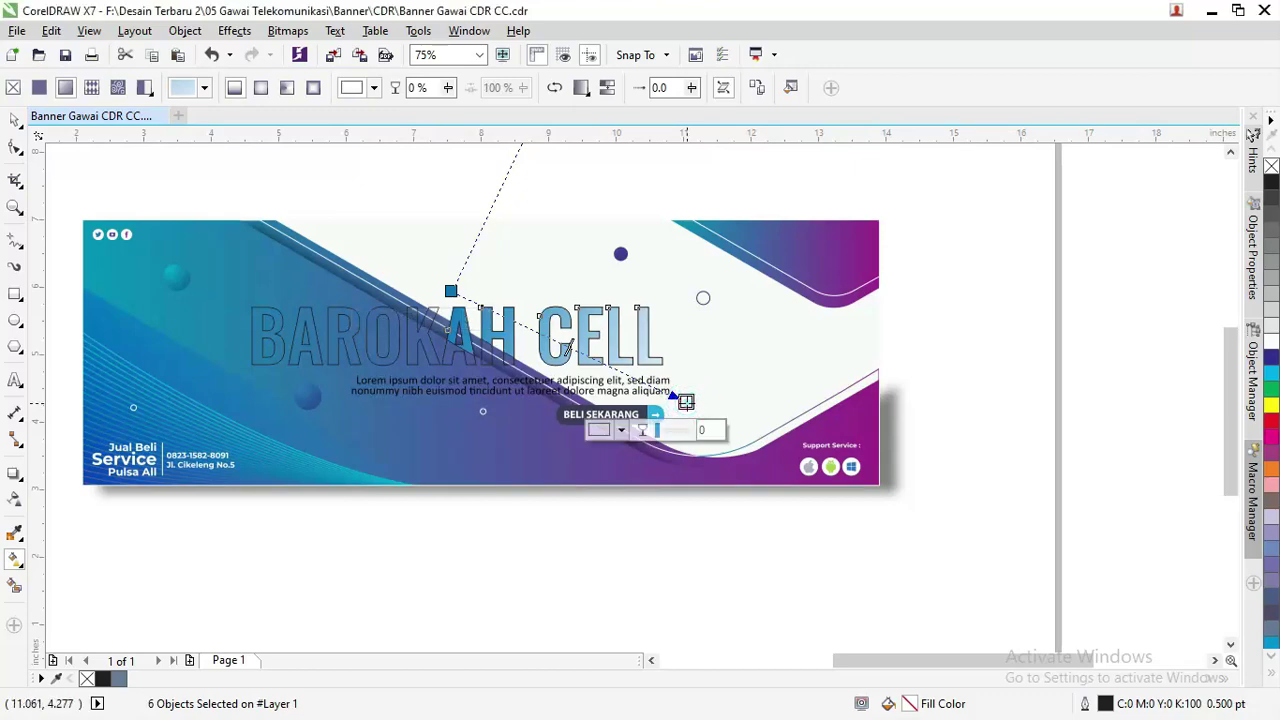
{"action": "left_click", "coordinate": [686, 402]}
{"action": "left_click", "coordinate": [621, 430]}
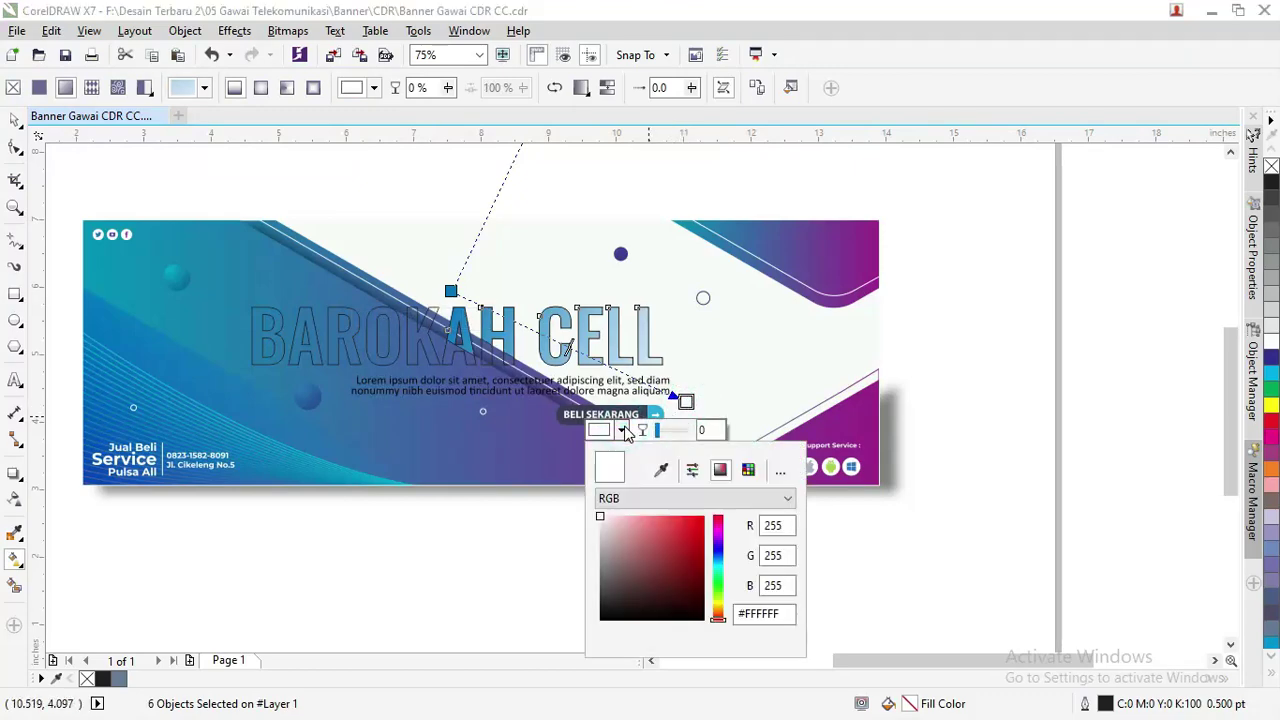
{"action": "left_click", "coordinate": [662, 468]}
{"action": "left_click", "coordinate": [866, 415]}
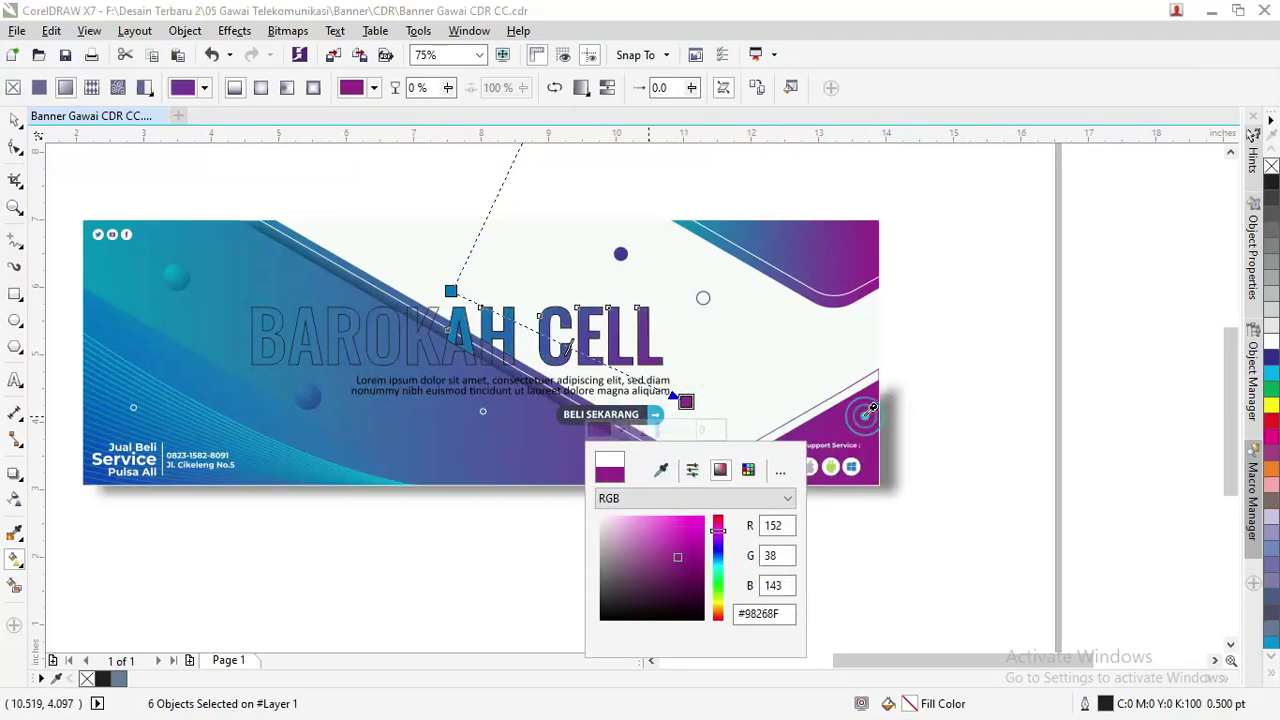
{"action": "left_click", "coordinate": [15, 122]}
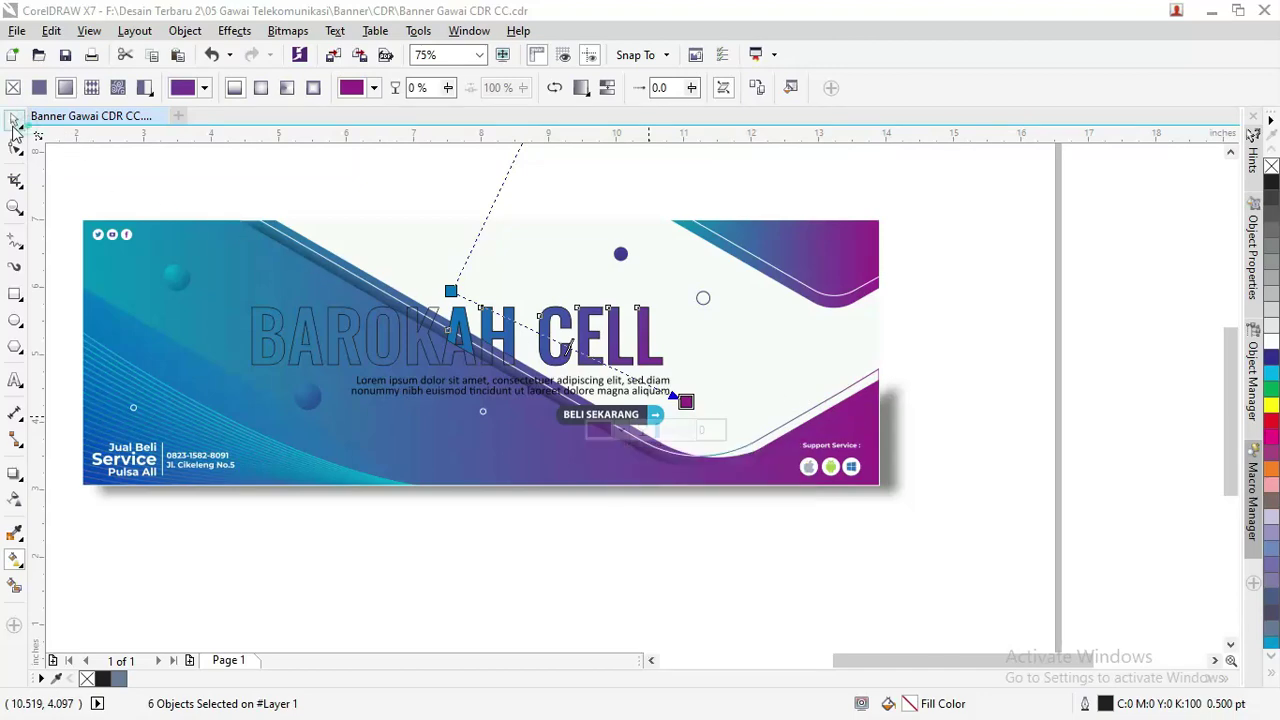
{"action": "left_click", "coordinate": [15, 120]}
{"action": "left_click", "coordinate": [250, 172]}
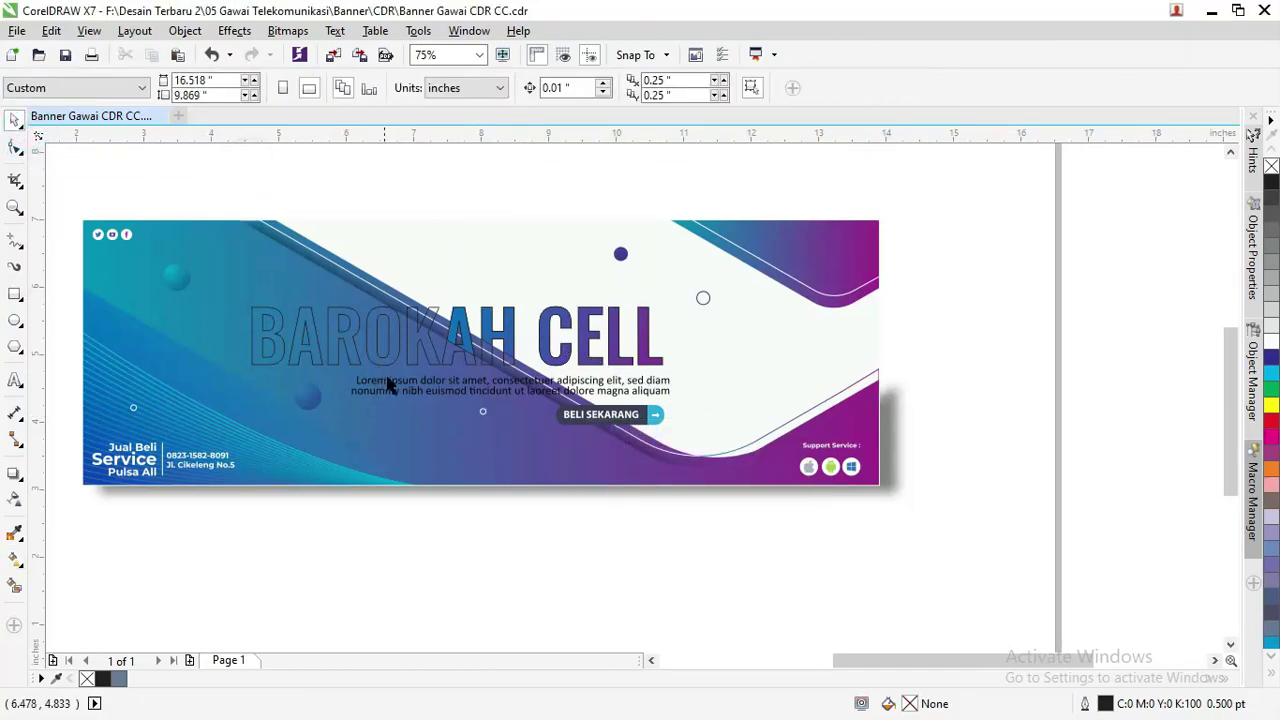
Fill the BAROKAH CELL text with white and remove its outline.
{"action": "left_click", "coordinate": [418, 362]}
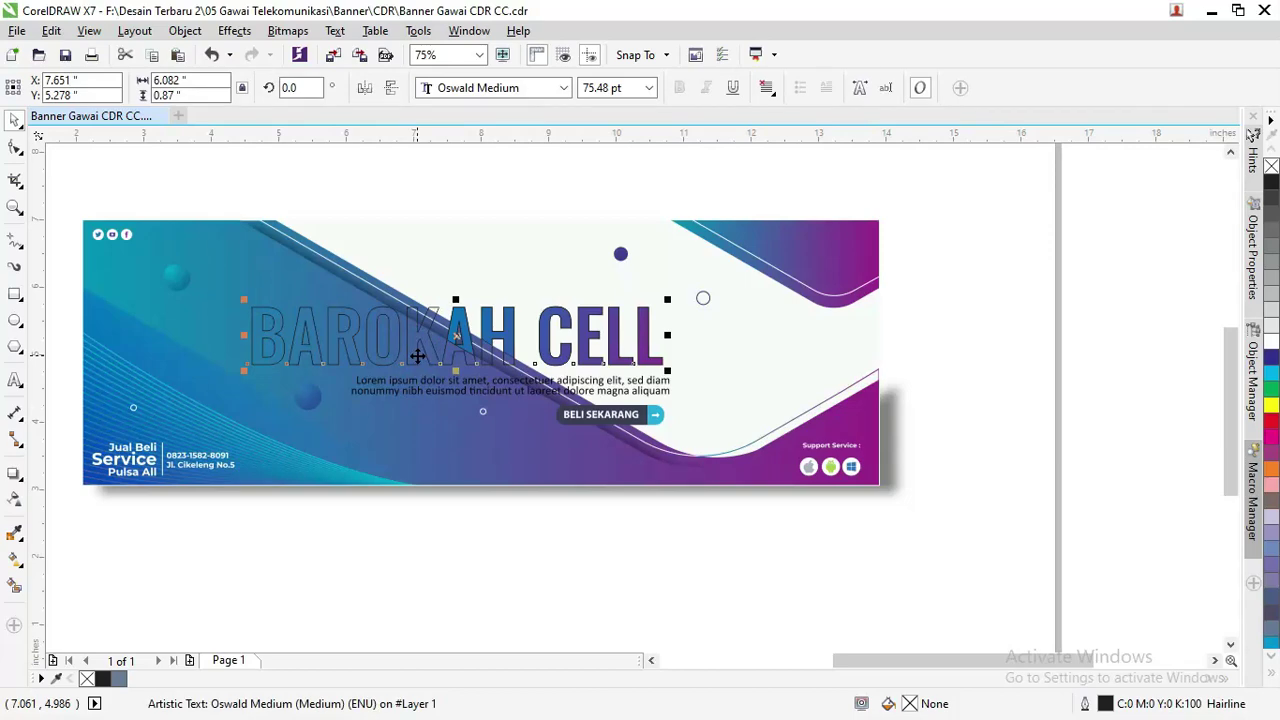
{"action": "left_click", "coordinate": [1271, 343]}
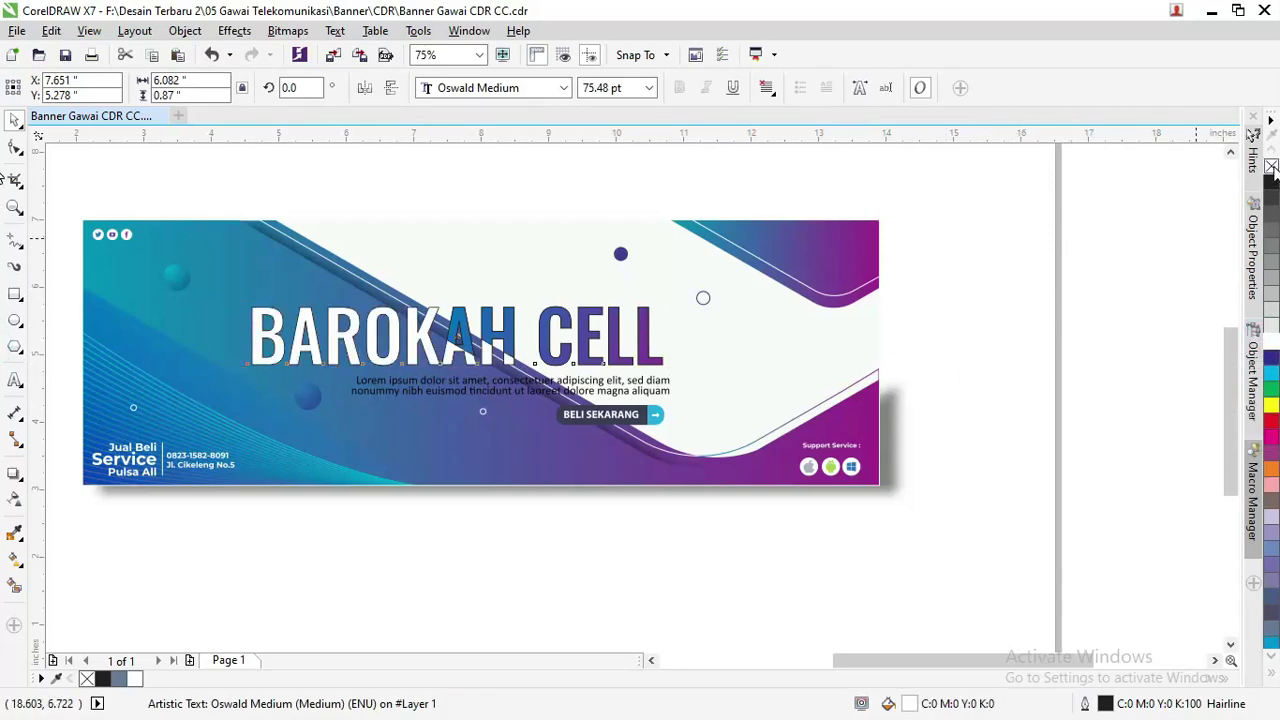
{"action": "left_click", "coordinate": [534, 183]}
Remove the outline from the gradient-filled pieces of A and H and the CELL letters.
{"action": "left_click_drag", "start_coordinate": [391, 182], "coordinate": [682, 389]}
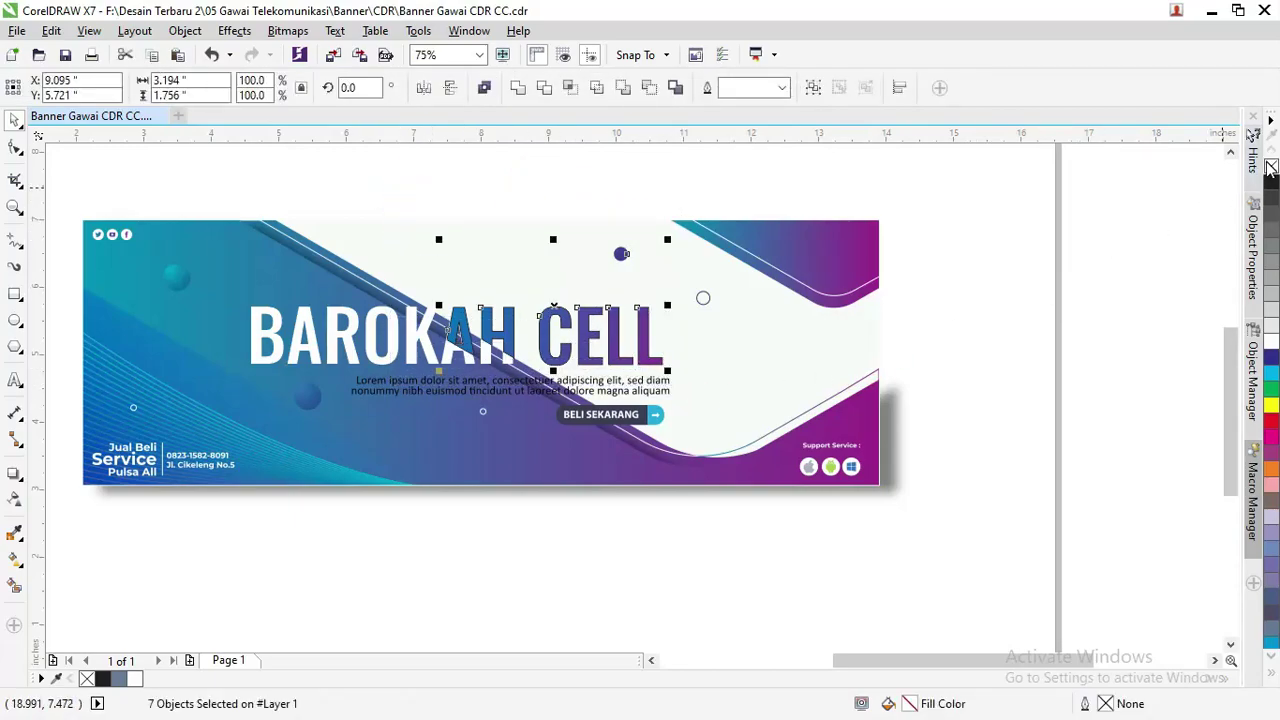
{"action": "left_click", "coordinate": [1029, 194]}
{"action": "scroll", "coordinate": [482, 302], "scroll_direction": "up", "scroll_amount": 2}
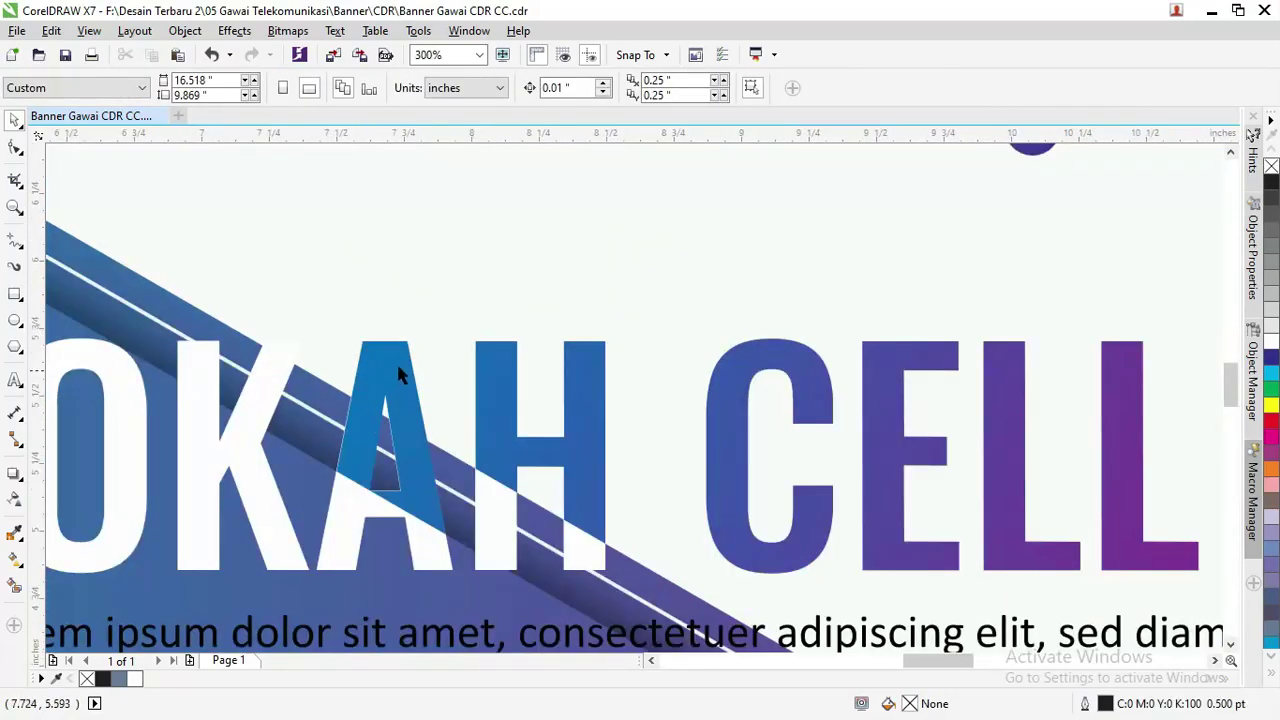
{"action": "scroll", "coordinate": [420, 330], "scroll_direction": "down", "scroll_amount": 2}
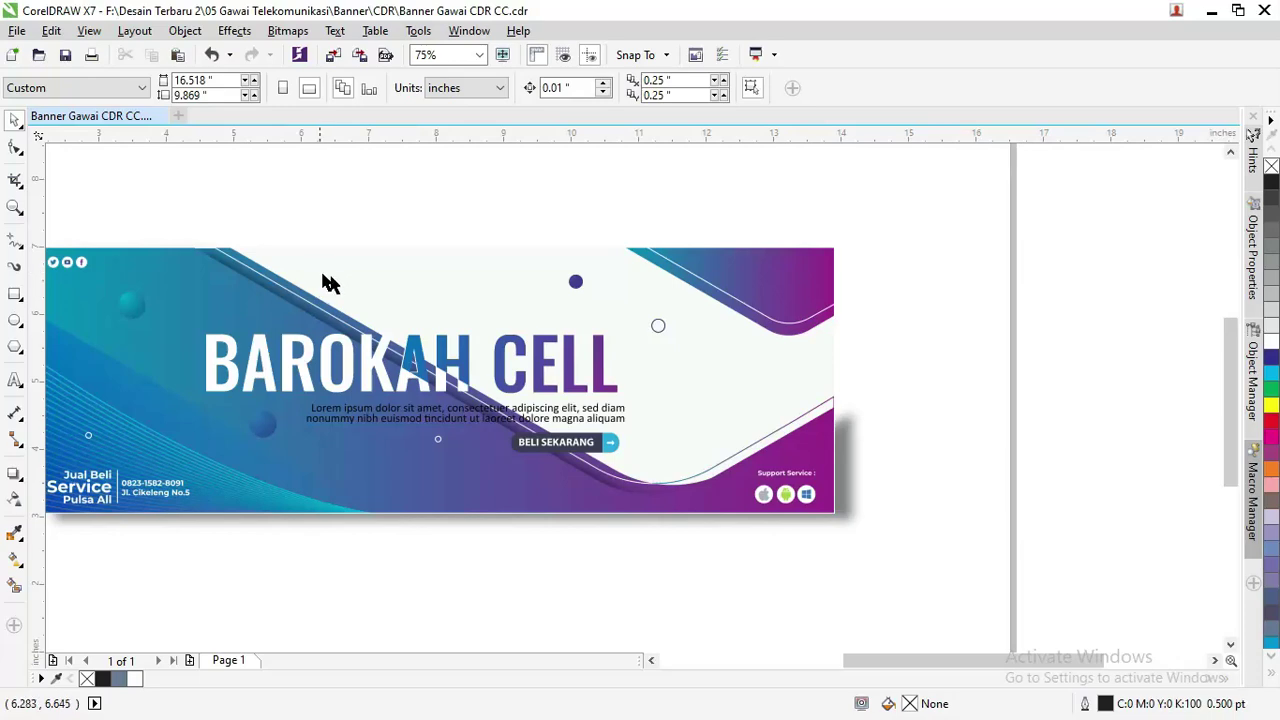
Switch to File Explorer and bring the smartphone photo PNG from the Banner folder into the CorelDRAW document.
{"action": "key", "text": "alt+Tab"}
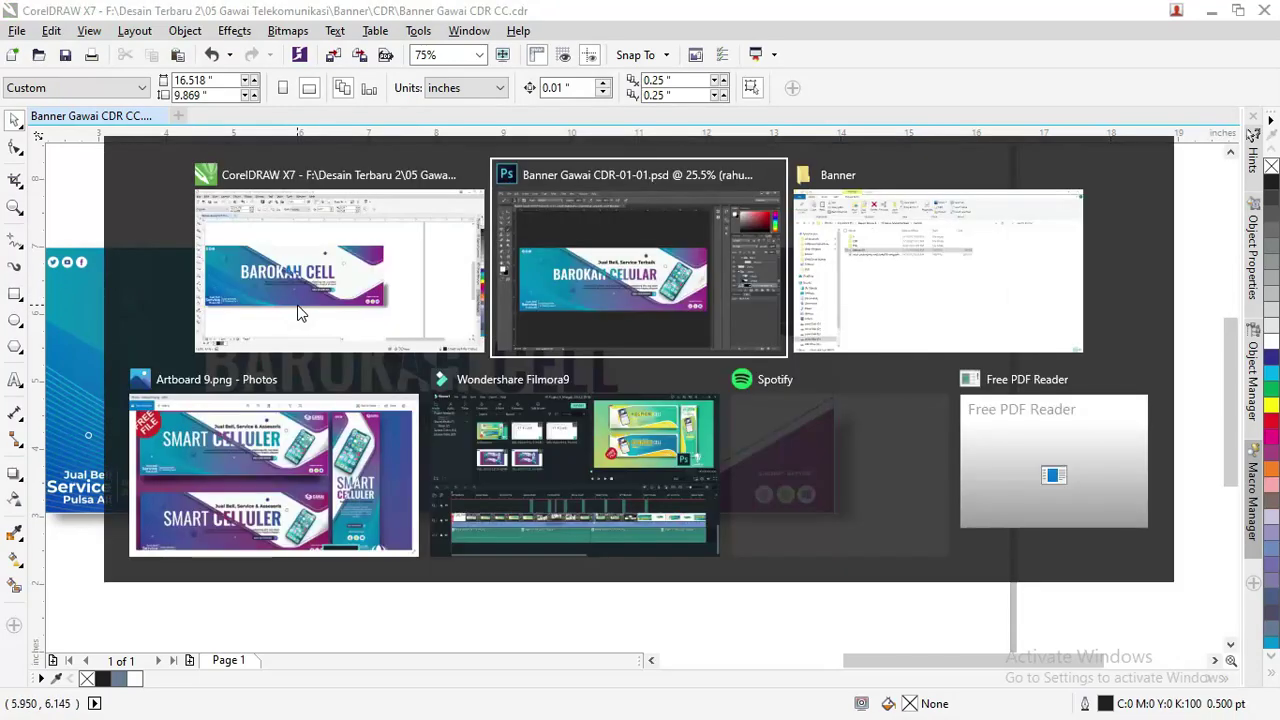
{"action": "key", "text": "alt+Tab"}
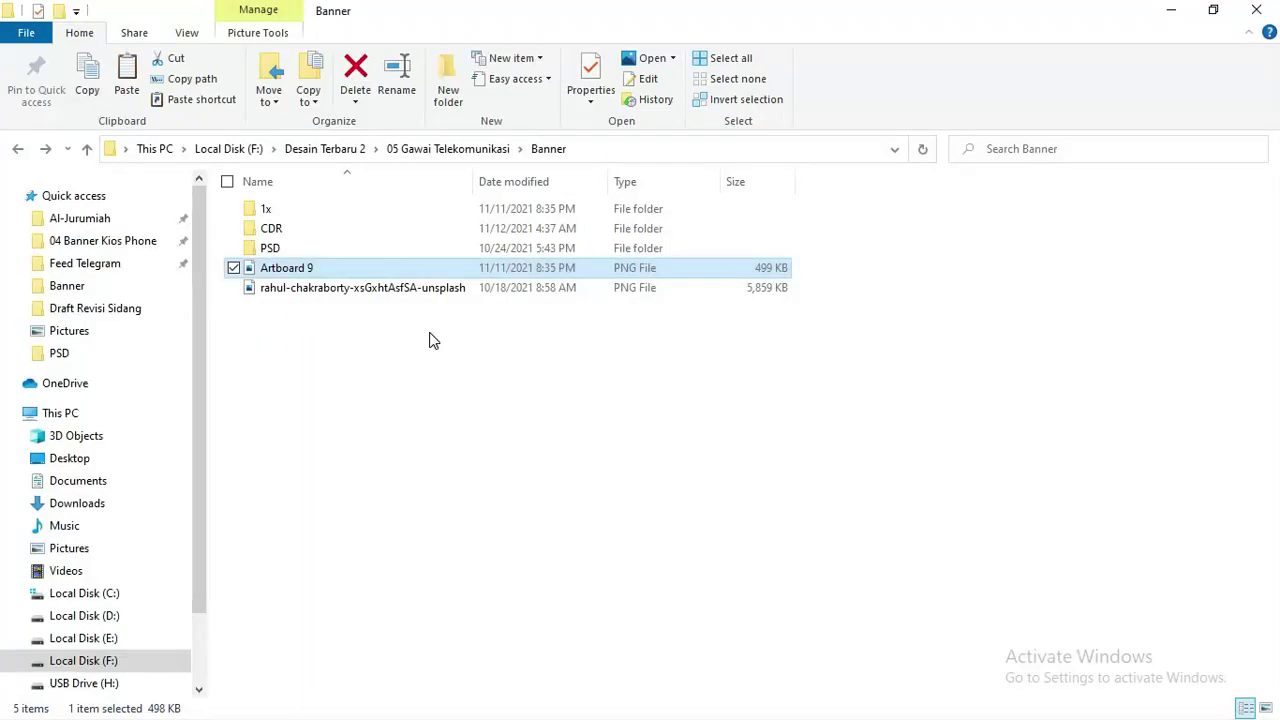
{"action": "left_click", "coordinate": [391, 346]}
{"action": "left_click_drag", "start_coordinate": [374, 289], "coordinate": [697, 362]}
{"action": "key", "text": "alt+Tab"}
Scale the photo down to about 6.08 inches square and place it over the right half of the banner.
{"action": "scroll", "coordinate": [663, 349], "scroll_direction": "down", "scroll_amount": 3}
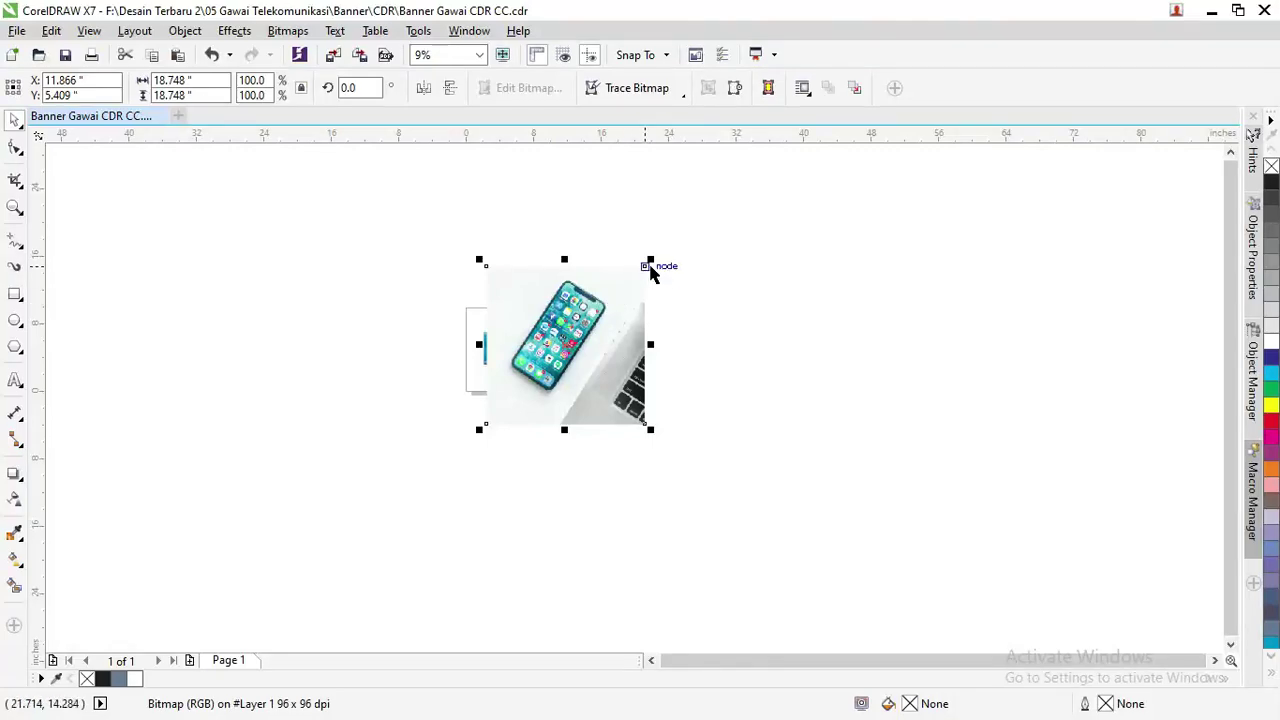
{"action": "left_click_drag", "start_coordinate": [650, 262], "coordinate": [565, 344]}
{"action": "scroll", "coordinate": [565, 344], "scroll_direction": "up", "scroll_amount": 2}
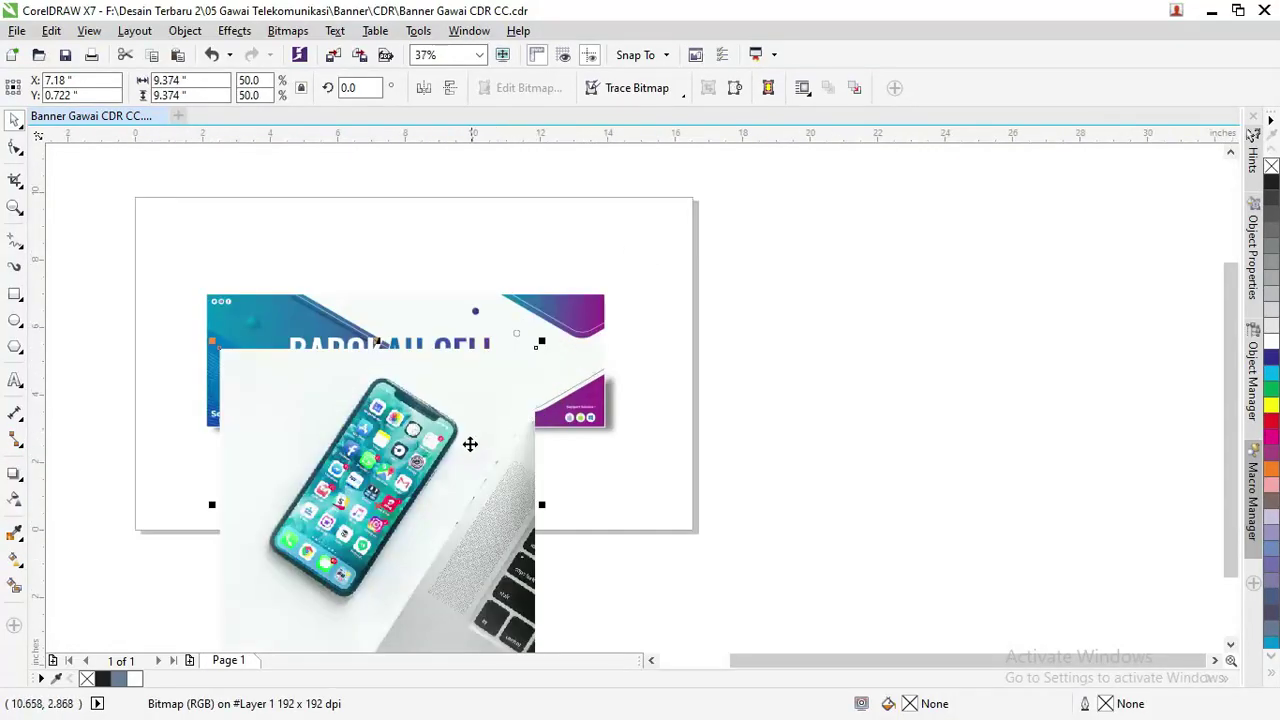
{"action": "left_click_drag", "start_coordinate": [470, 444], "coordinate": [591, 349]}
{"action": "left_click_drag", "start_coordinate": [657, 251], "coordinate": [541, 364]}
{"action": "left_click_drag", "start_coordinate": [466, 484], "coordinate": [514, 387]}
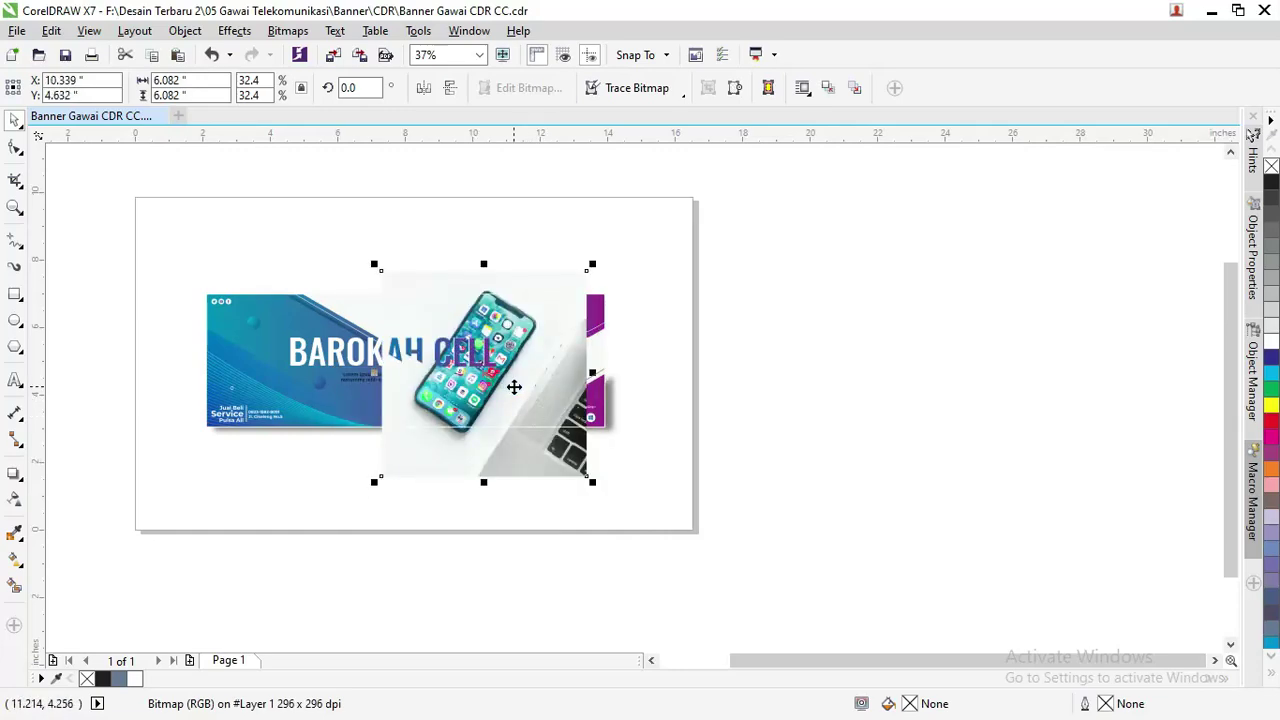
Send the photo behind the banner's shapes and text, and shrink it so the phone sits beside the title.
{"action": "key", "text": "ctrl+Page_Down"}
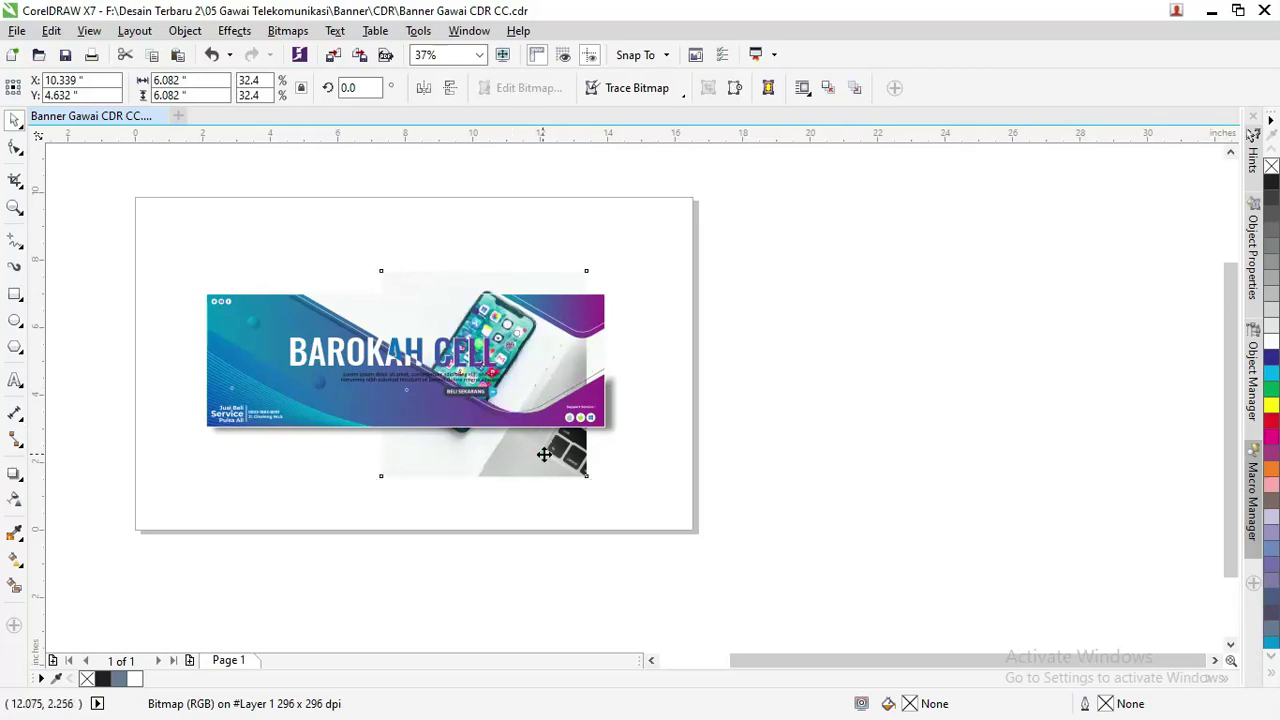
{"action": "left_click_drag", "start_coordinate": [543, 455], "coordinate": [528, 388]}
{"action": "scroll", "coordinate": [551, 358], "scroll_direction": "up", "scroll_amount": 2}
{"action": "left_click", "coordinate": [543, 352]}
{"action": "left_click_drag", "start_coordinate": [568, 341], "coordinate": [574, 339]}
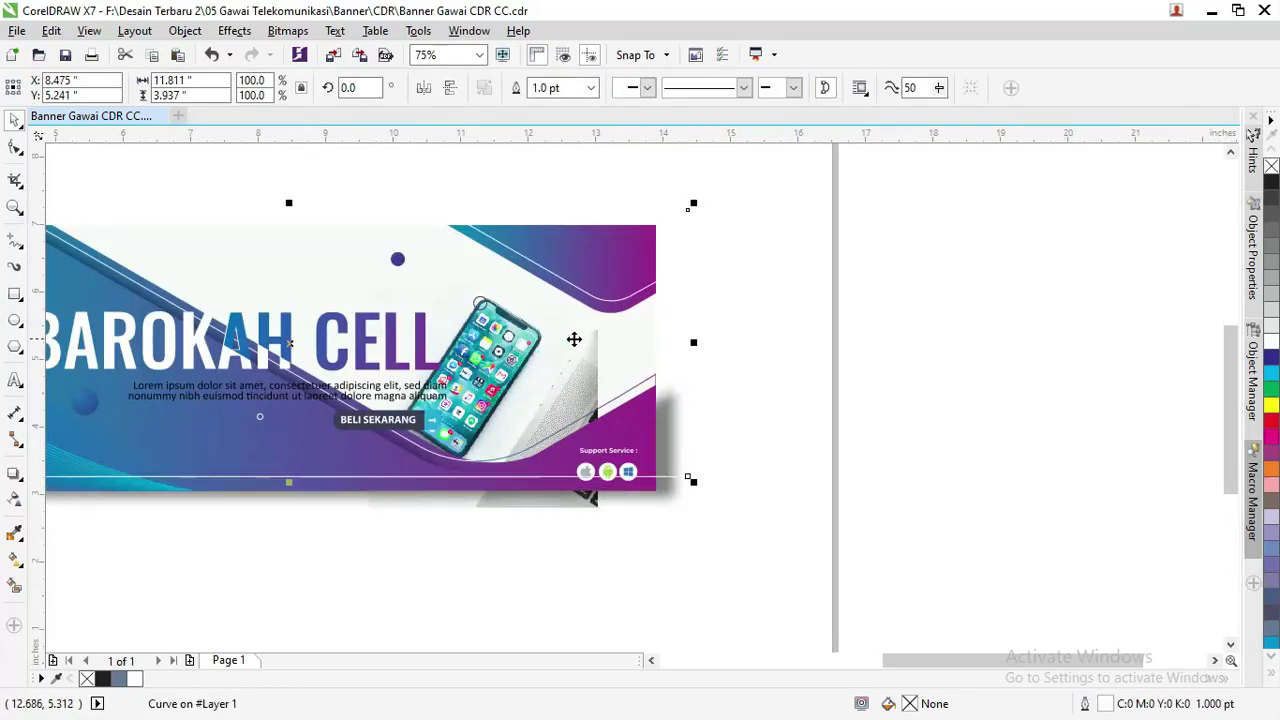
{"action": "left_click", "coordinate": [571, 514]}
{"action": "left_click", "coordinate": [574, 509]}
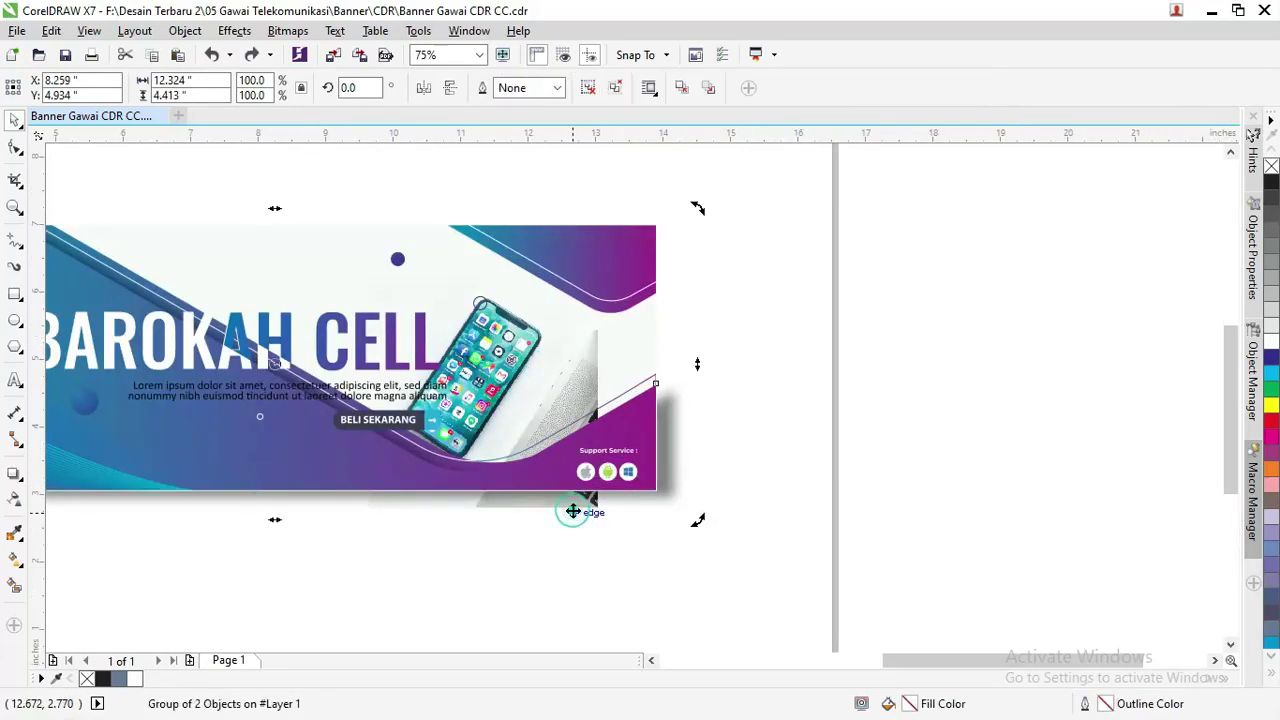
{"action": "left_click", "coordinate": [564, 542]}
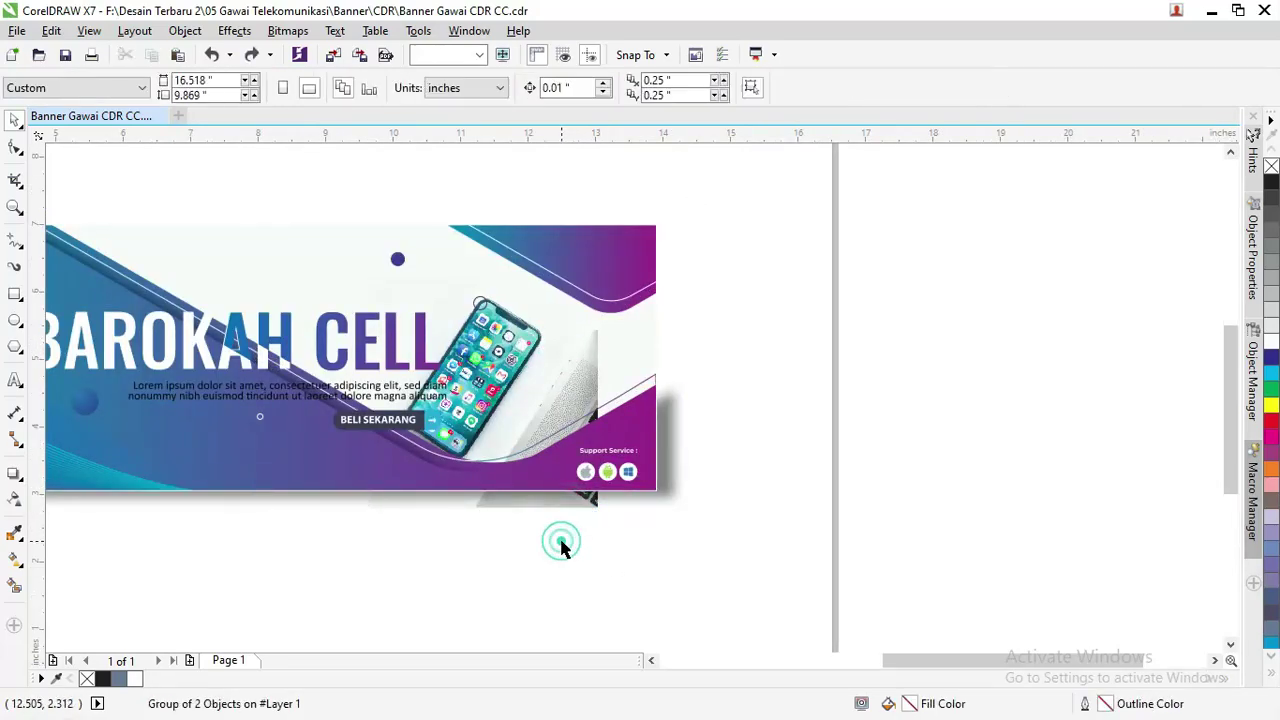
{"action": "left_click", "coordinate": [668, 497]}
{"action": "right_click", "coordinate": [678, 505]}
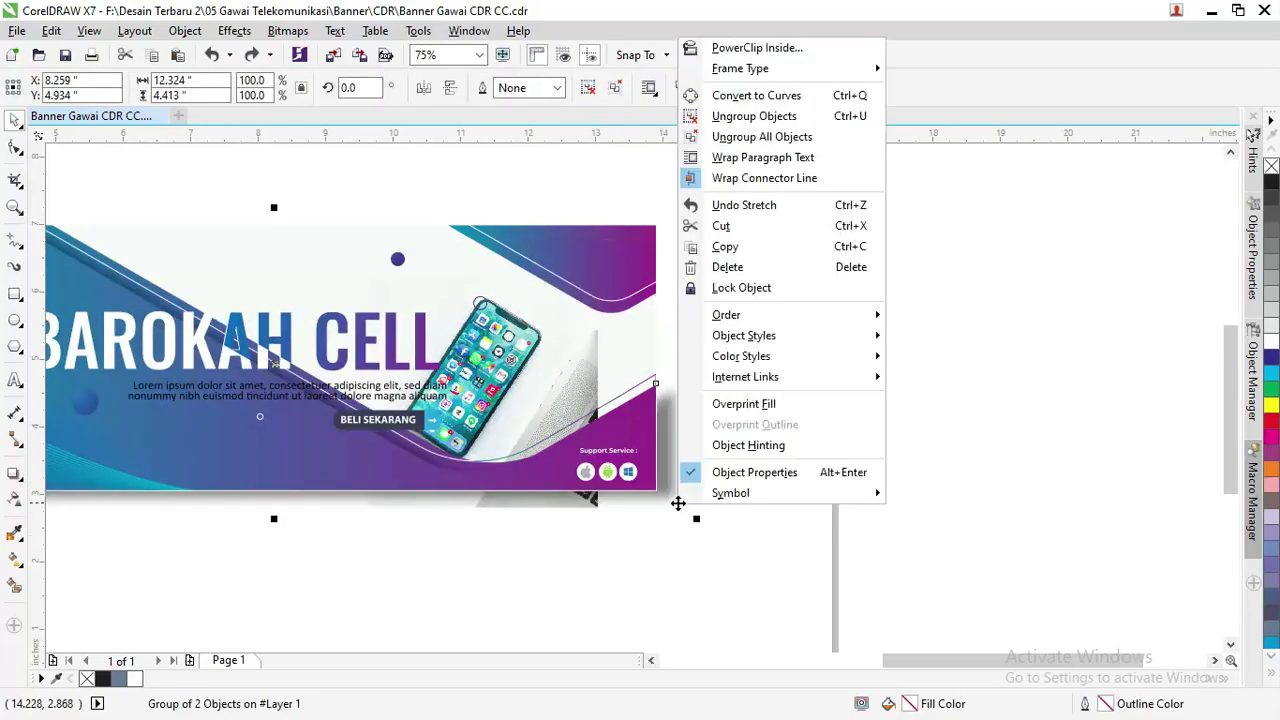
{"action": "left_click", "coordinate": [978, 308]}
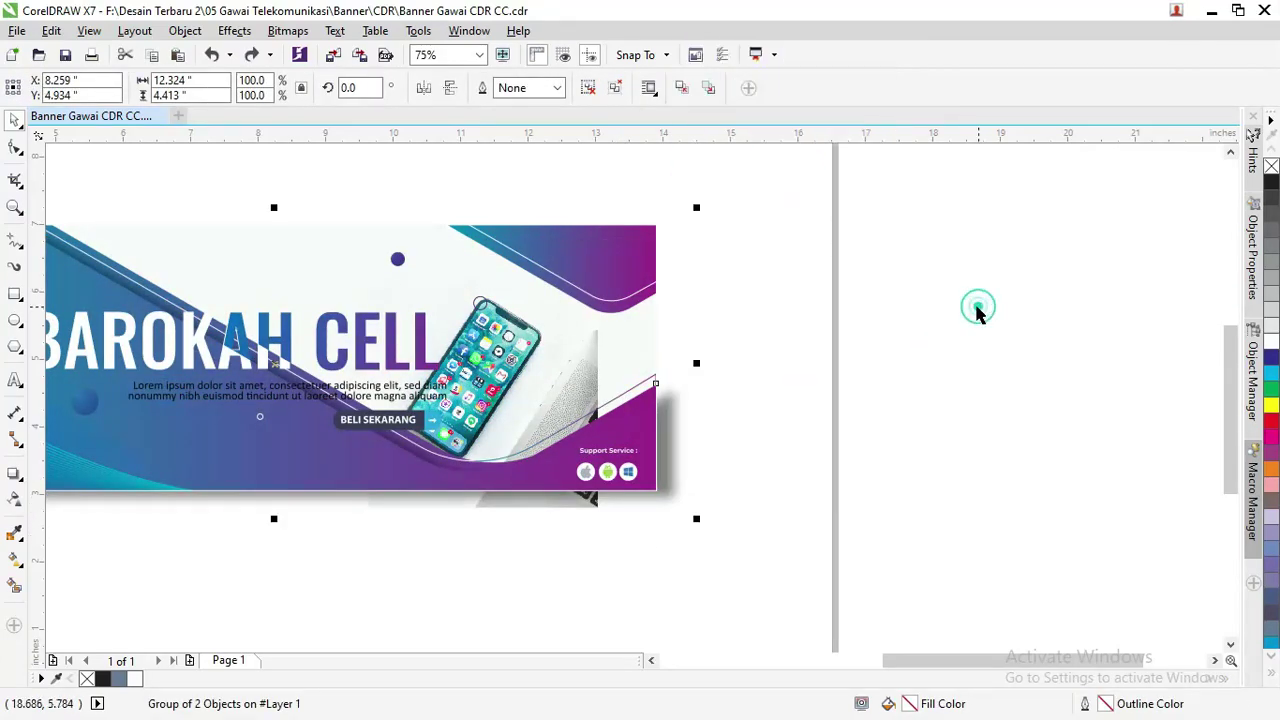
Lock the white-outlined curve that spans the banner and unlock it again.
{"action": "left_click", "coordinate": [447, 238], "text": "ctrl"}
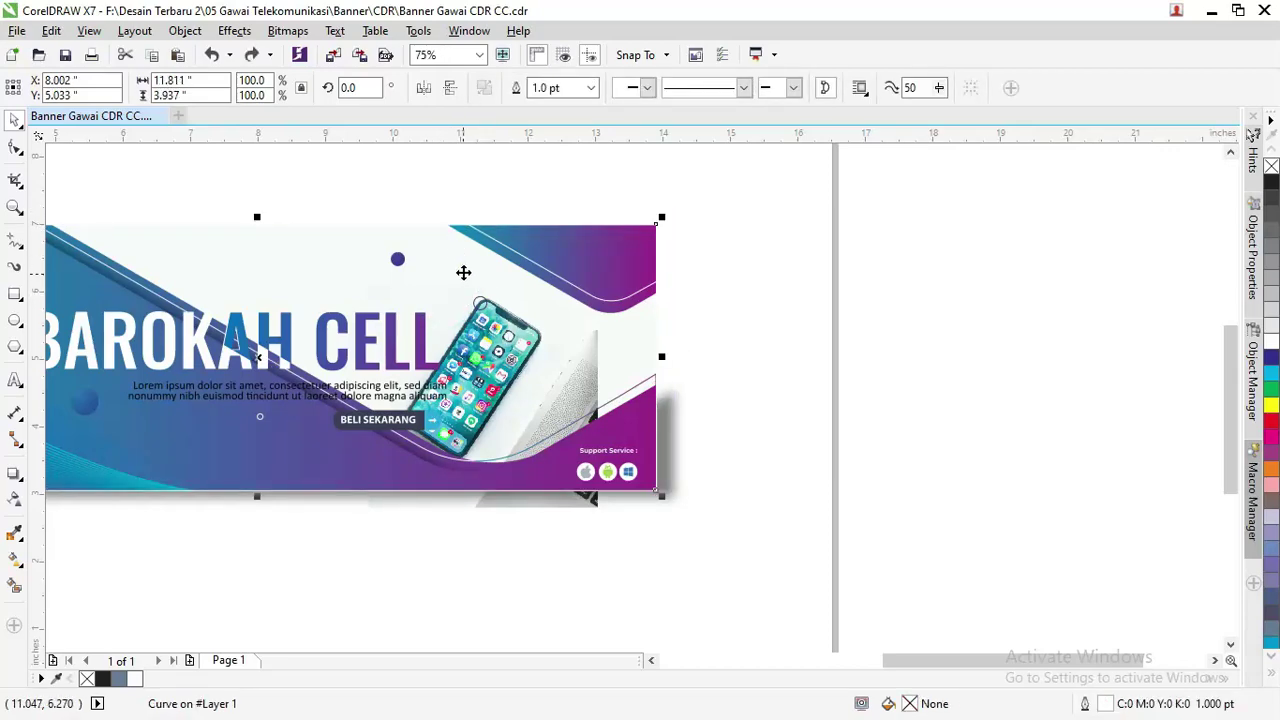
{"action": "right_click", "coordinate": [461, 234]}
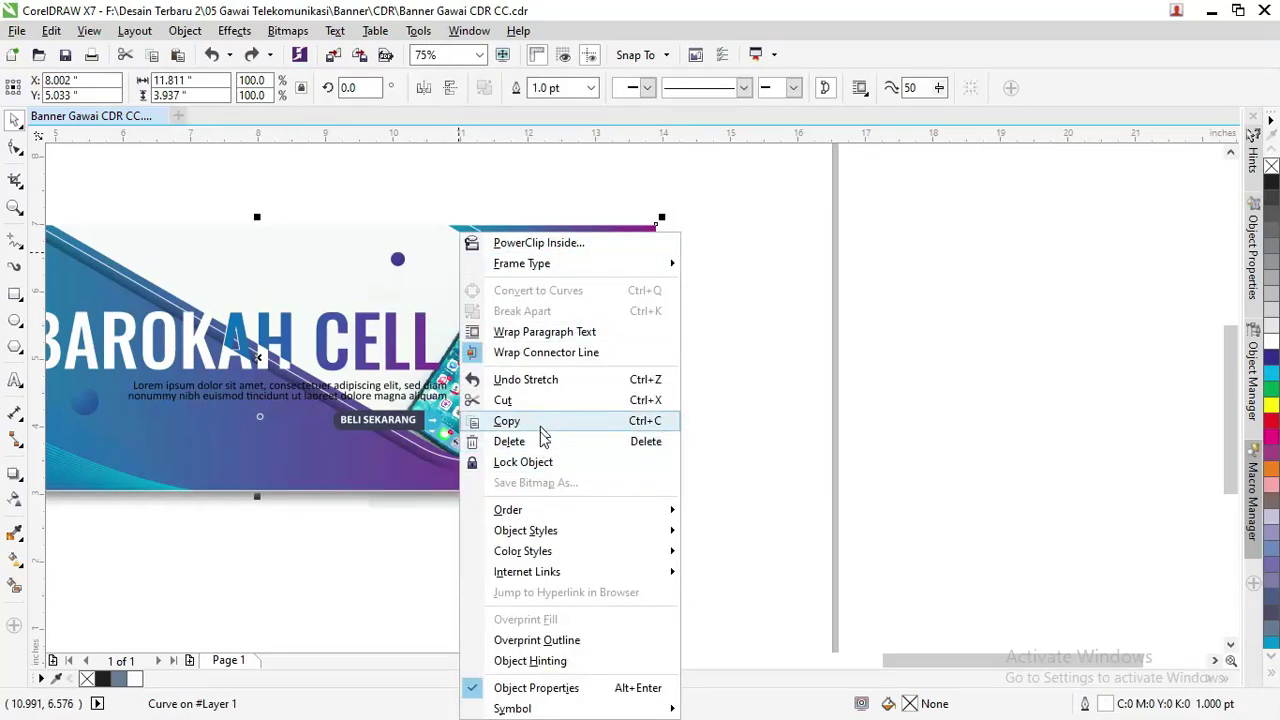
{"action": "left_click", "coordinate": [545, 464]}
{"action": "left_click", "coordinate": [434, 196]}
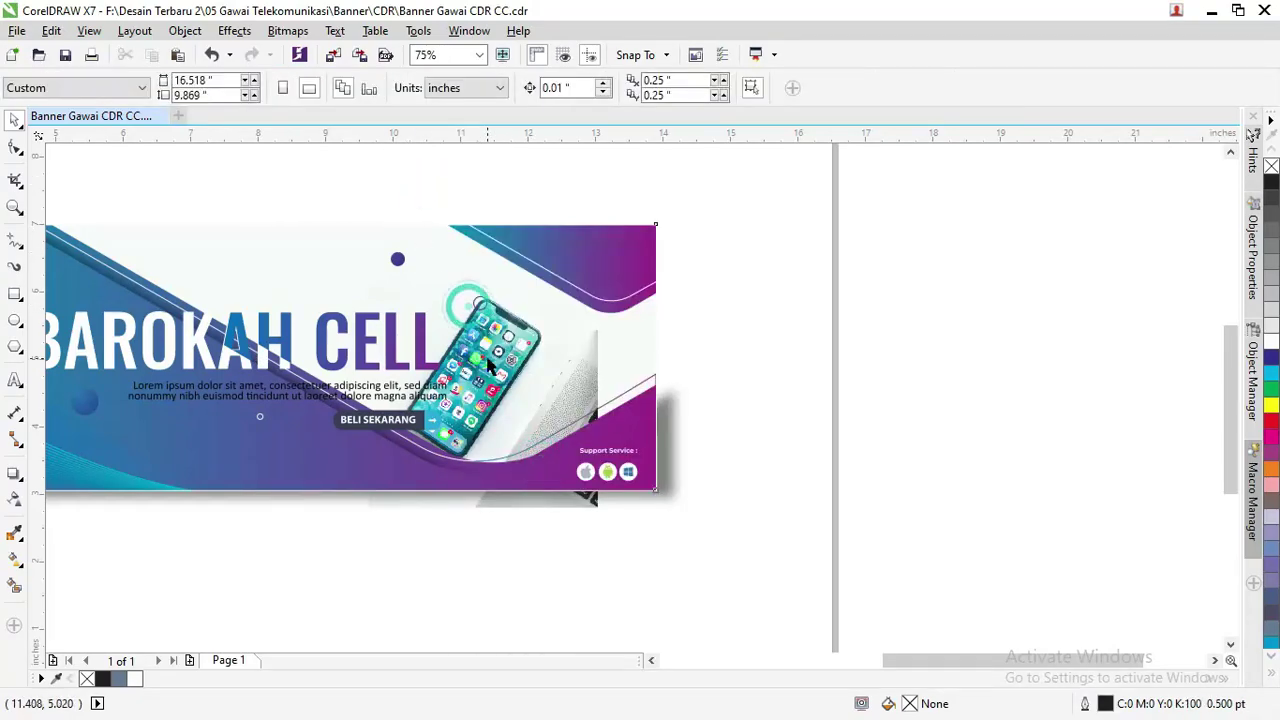
{"action": "right_click", "coordinate": [508, 338]}
{"action": "left_click", "coordinate": [552, 347]}
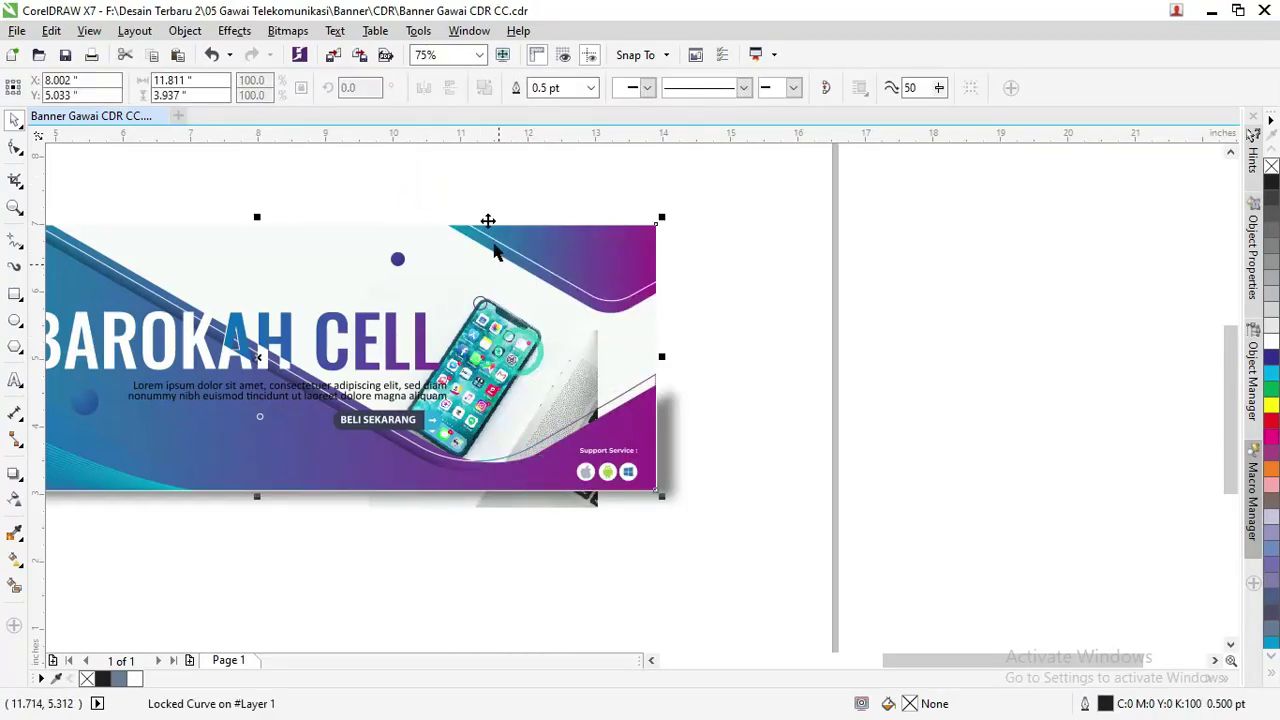
{"action": "left_click", "coordinate": [462, 148]}
{"action": "left_click_drag", "start_coordinate": [290, 160], "coordinate": [636, 559]}
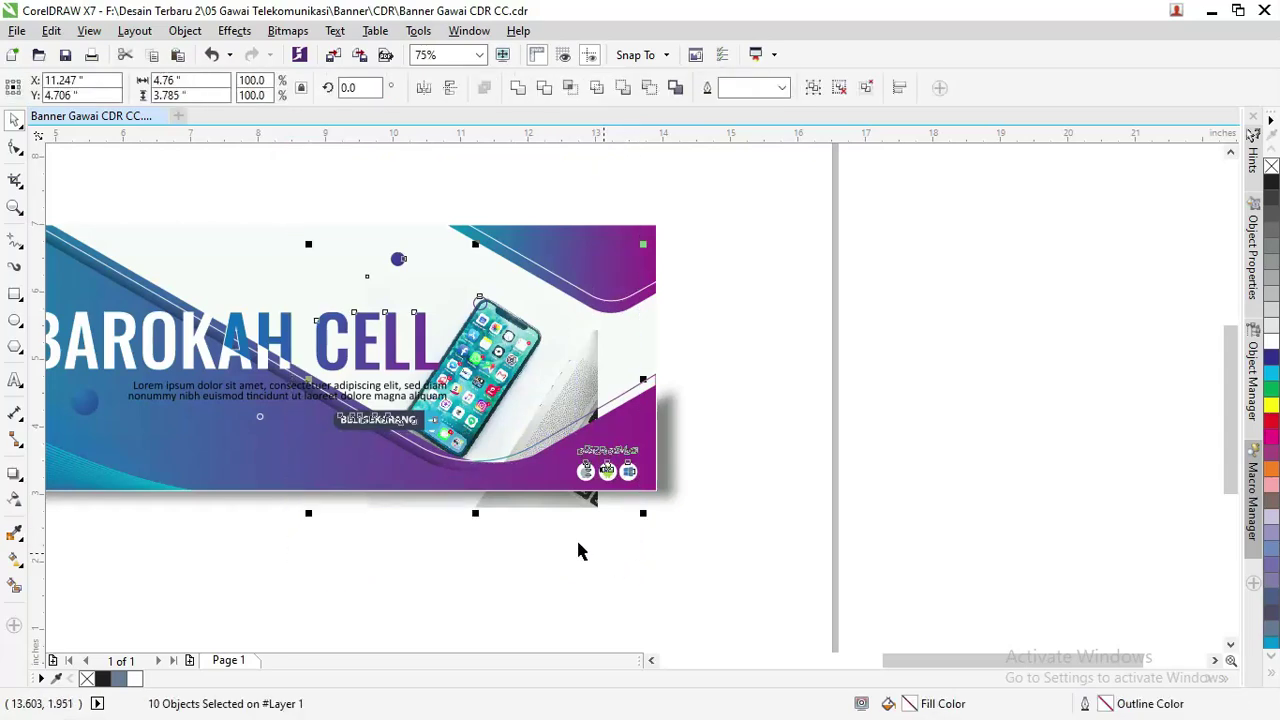
{"action": "left_click", "coordinate": [656, 573]}
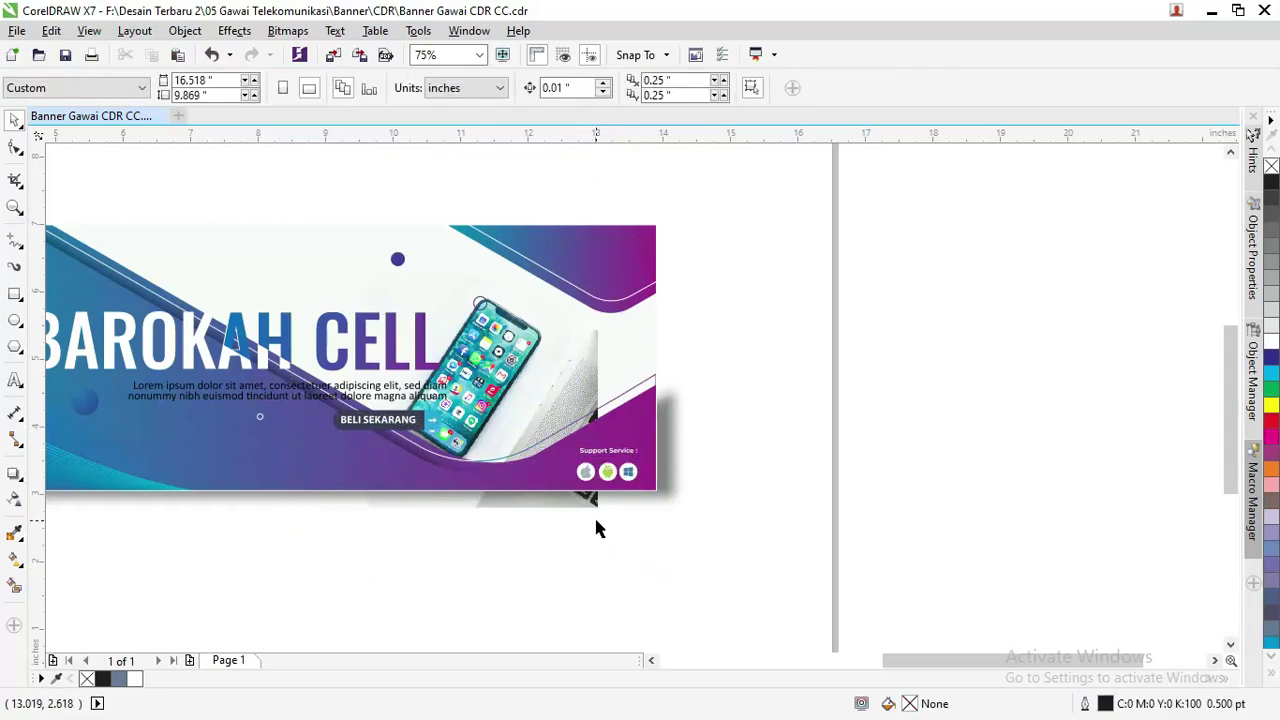
{"action": "left_click", "coordinate": [576, 507]}
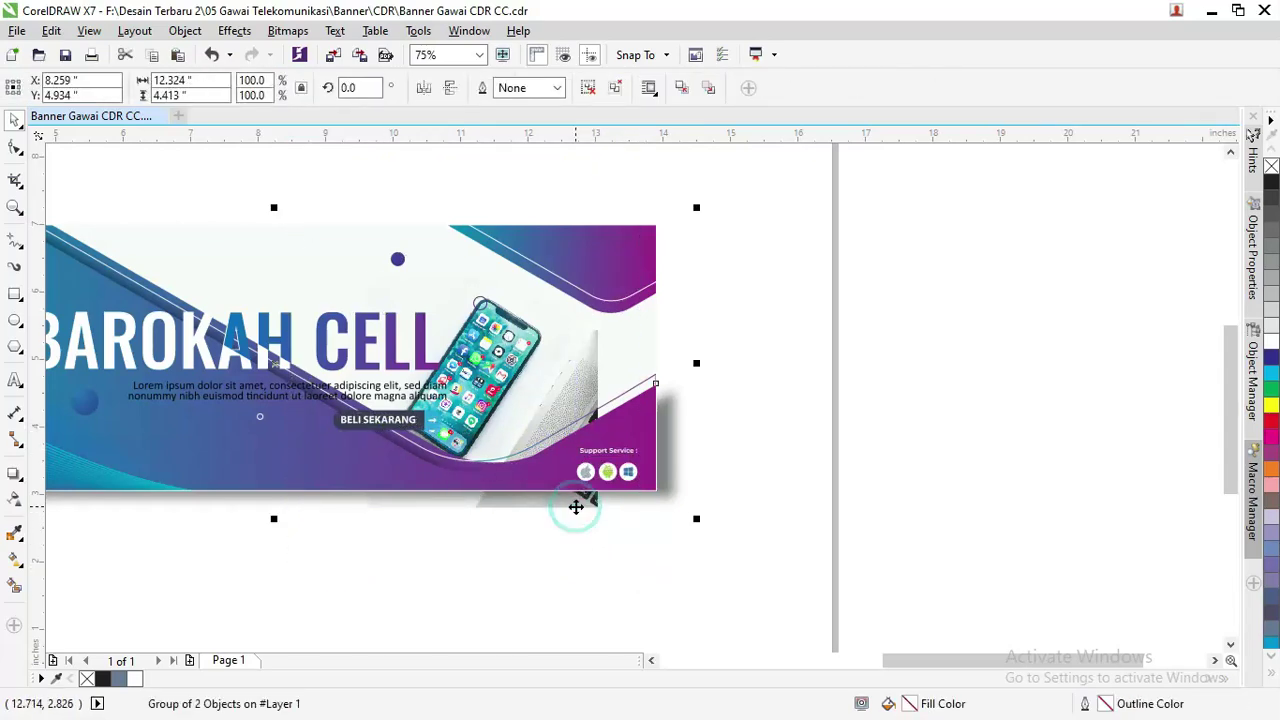
{"action": "left_click", "coordinate": [571, 526]}
{"action": "left_click_drag", "start_coordinate": [569, 514], "coordinate": [571, 512]}
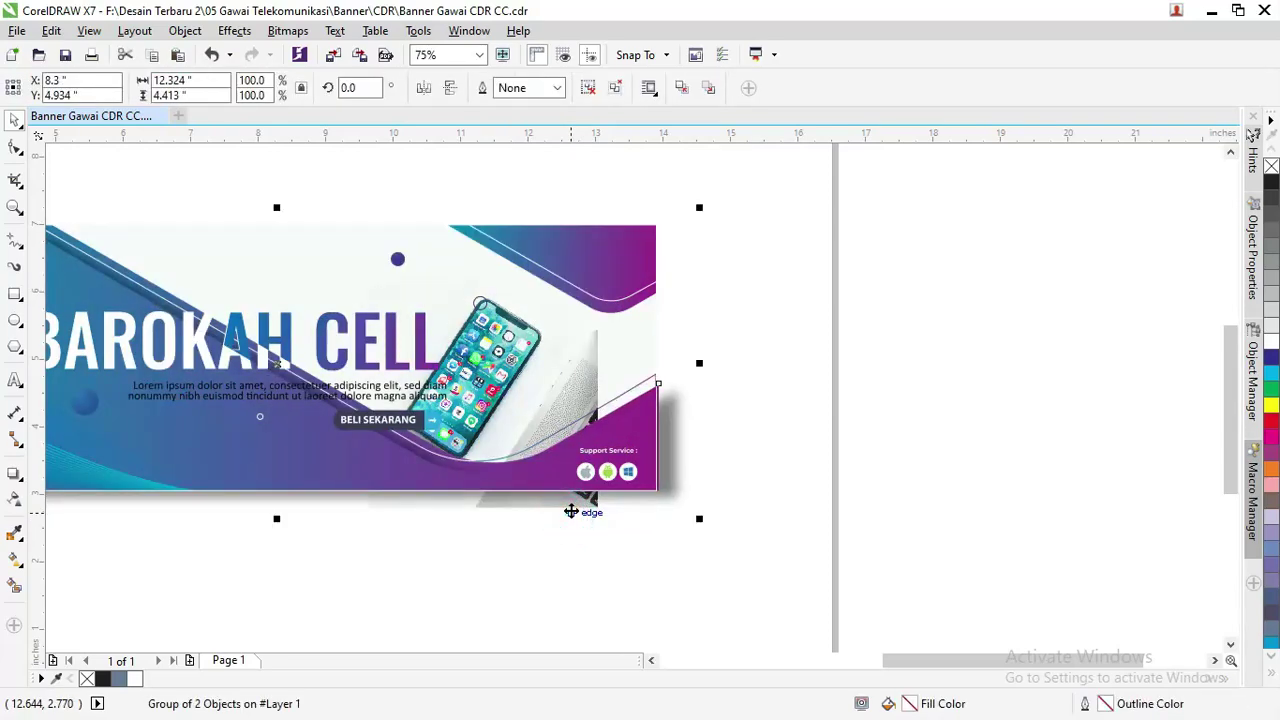
{"action": "key", "text": "ctrl+z"}
Move the gradient wave group and the white-outlined curve down below the banner to clear the way to the photo.
{"action": "scroll", "coordinate": [682, 476], "scroll_direction": "down", "scroll_amount": 2}
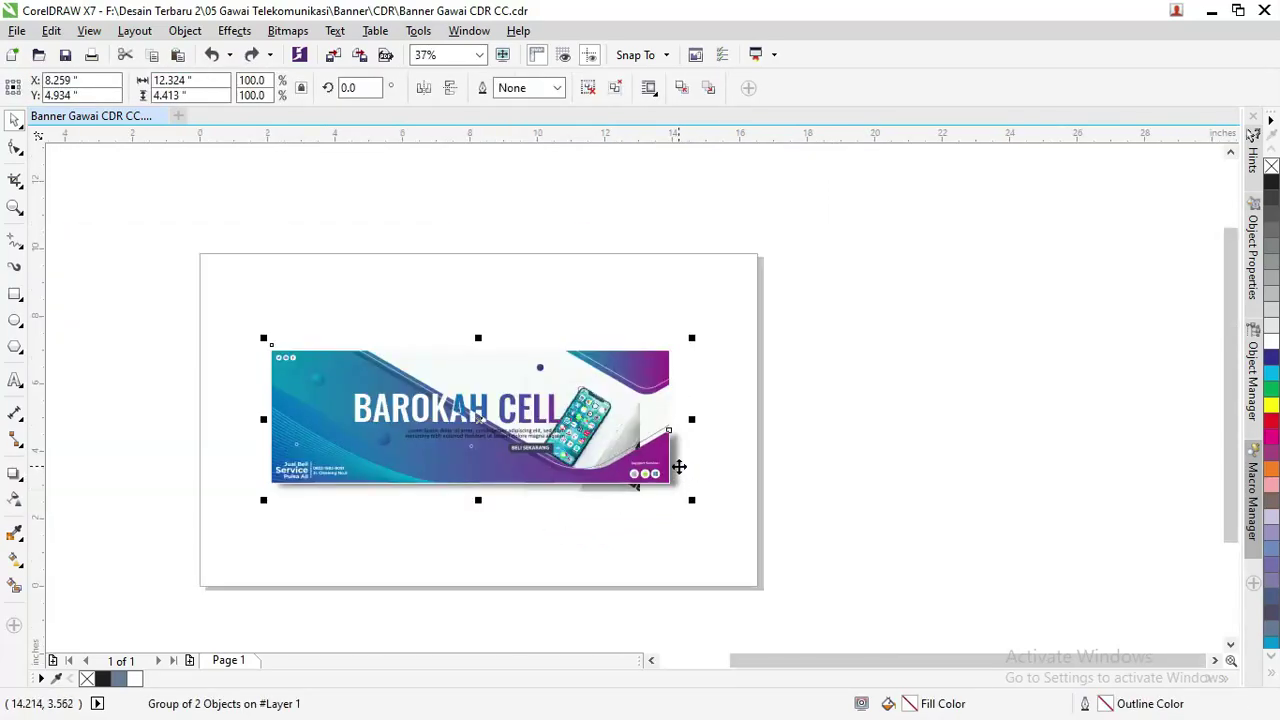
{"action": "left_click_drag", "start_coordinate": [679, 466], "coordinate": [703, 595]}
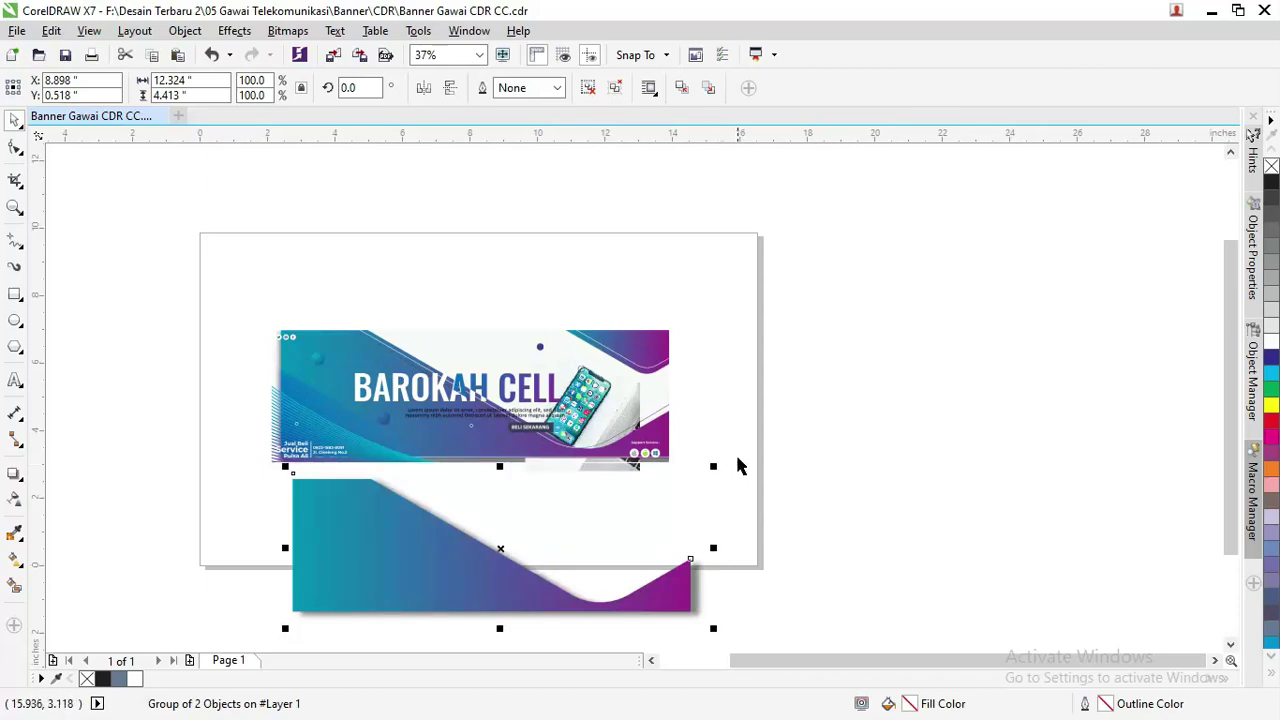
{"action": "left_click", "coordinate": [650, 410]}
{"action": "left_click", "coordinate": [615, 400], "text": "ctrl"}
{"action": "left_click_drag", "start_coordinate": [615, 400], "coordinate": [672, 450]}
{"action": "scroll", "coordinate": [700, 457], "scroll_direction": "up", "scroll_amount": 1}
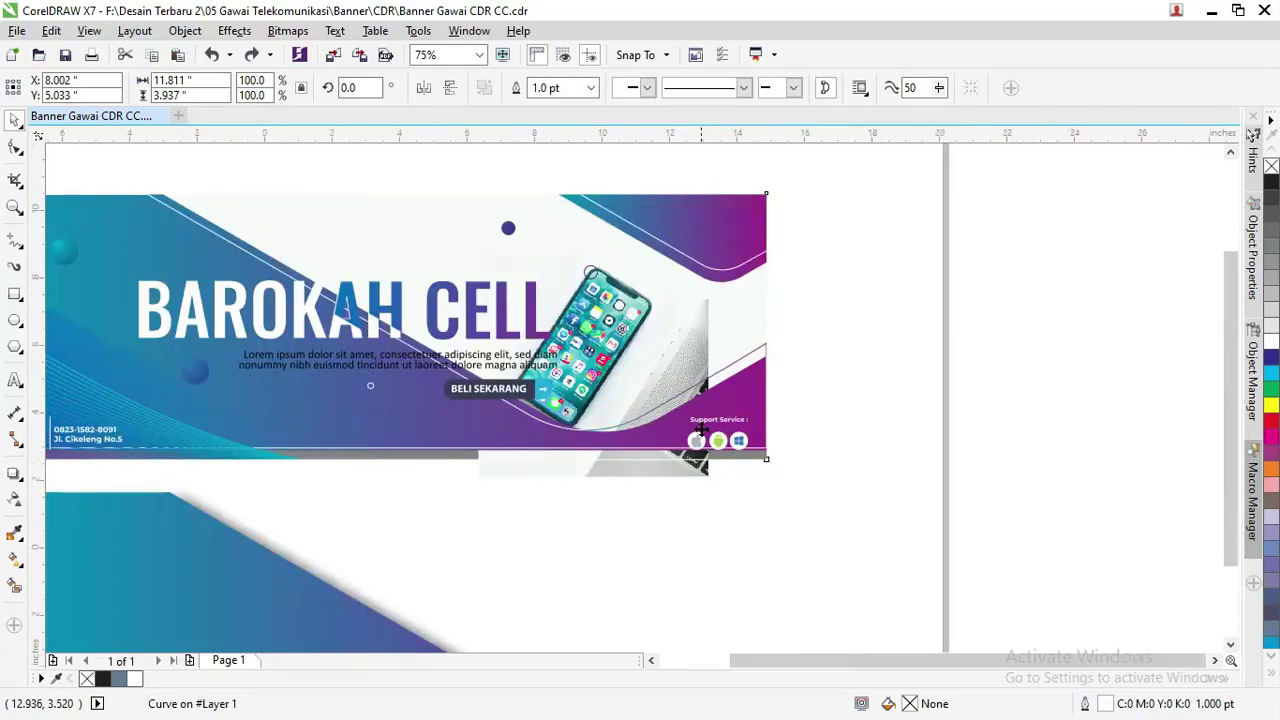
{"action": "scroll", "coordinate": [698, 458], "scroll_direction": "down", "scroll_amount": 2}
{"action": "left_click_drag", "start_coordinate": [400, 486], "coordinate": [675, 551]}
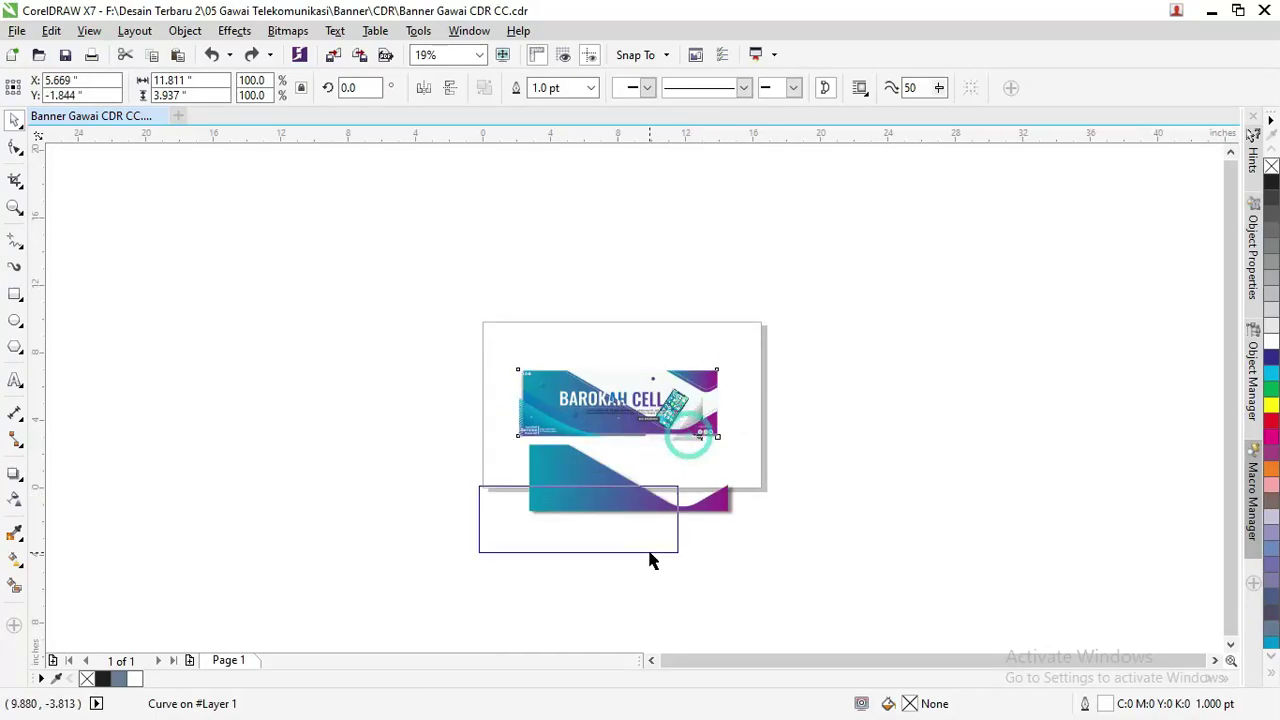
{"action": "scroll", "coordinate": [744, 414], "scroll_direction": "up", "scroll_amount": 4}
Resize the photo to about 3.19 inches square and position it between the title and the banner's right edge.
{"action": "left_click", "coordinate": [517, 370]}
{"action": "left_click_drag", "start_coordinate": [517, 370], "coordinate": [583, 356]}
{"action": "left_click_drag", "start_coordinate": [670, 243], "coordinate": [654, 260]}
{"action": "left_click_drag", "start_coordinate": [608, 354], "coordinate": [633, 352]}
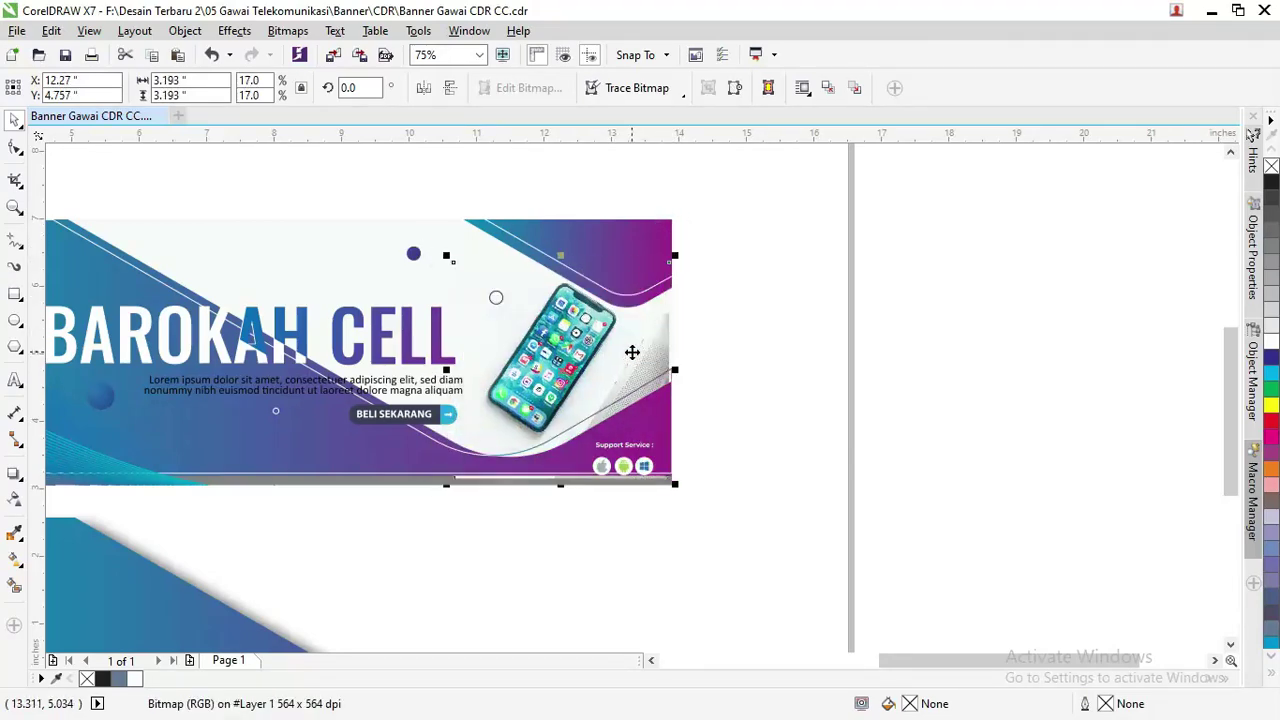
Trim the phone photo's lower edge by moving its two bottom nodes up, leaving it about 2.94 inches high.
{"action": "left_click", "coordinate": [14, 149]}
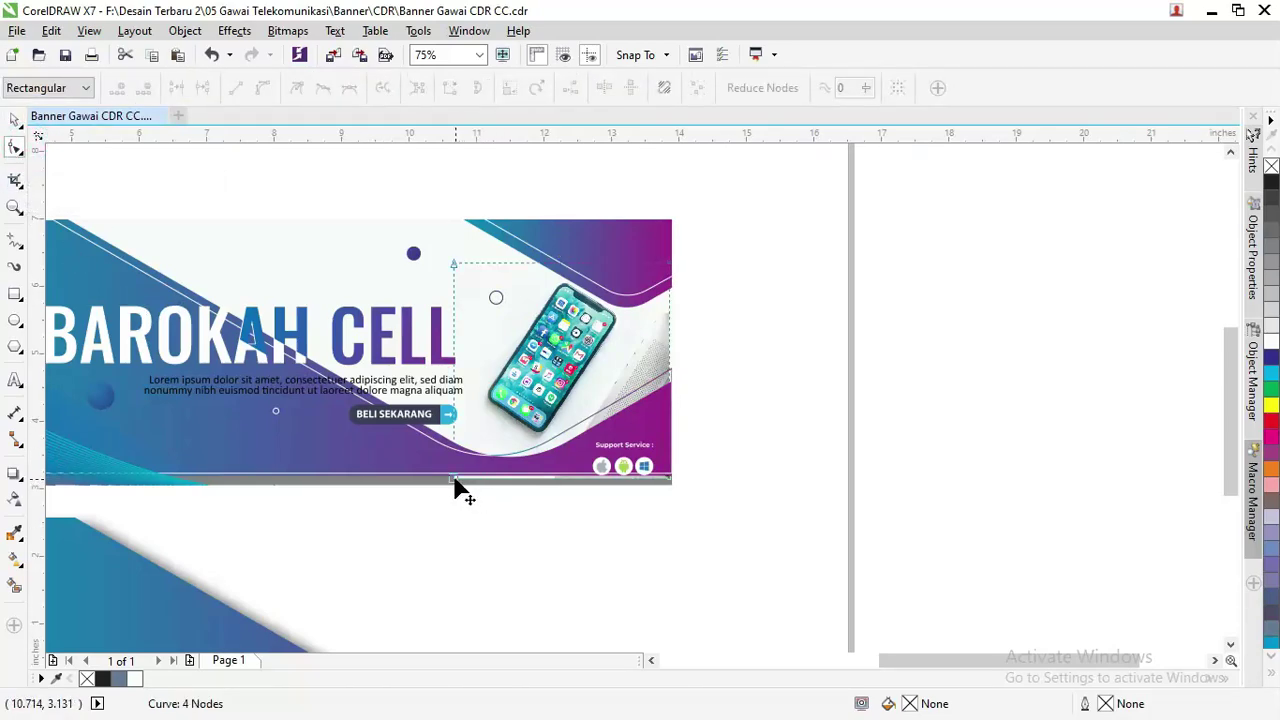
{"action": "left_click_drag", "start_coordinate": [453, 479], "coordinate": [668, 462]}
{"action": "left_click_drag", "start_coordinate": [457, 481], "coordinate": [455, 470]}
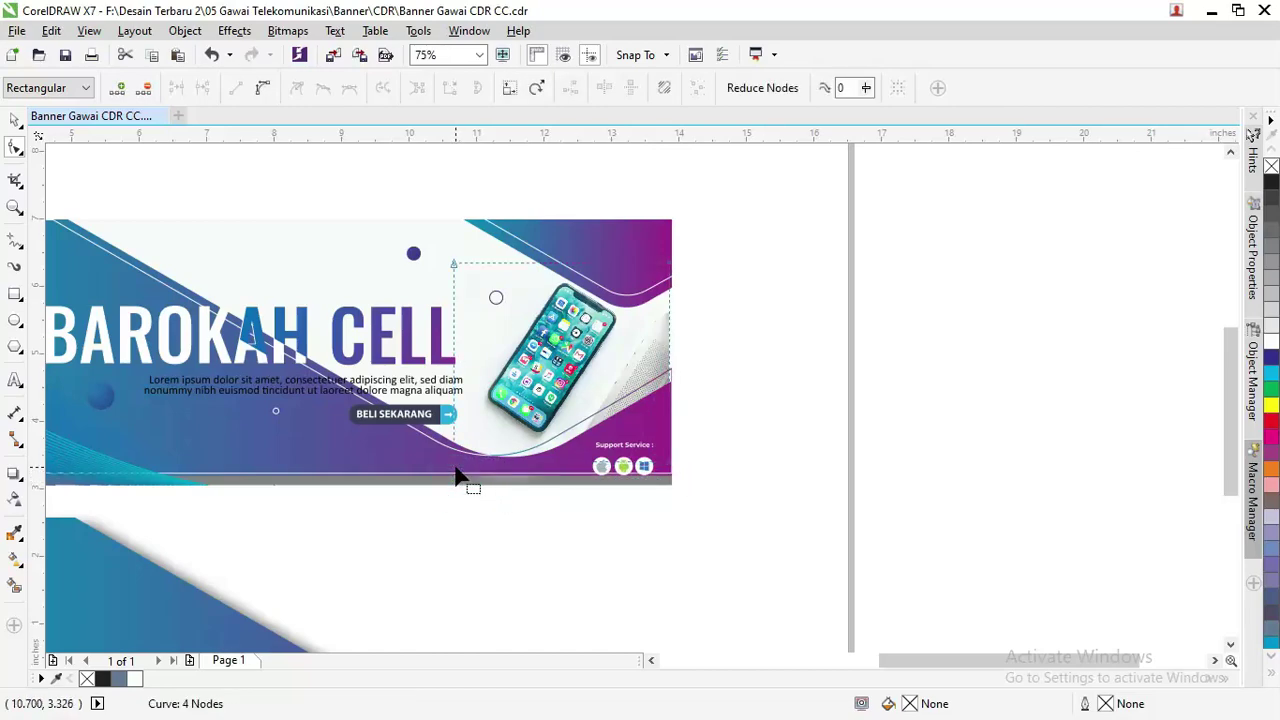
{"action": "left_click", "coordinate": [15, 120]}
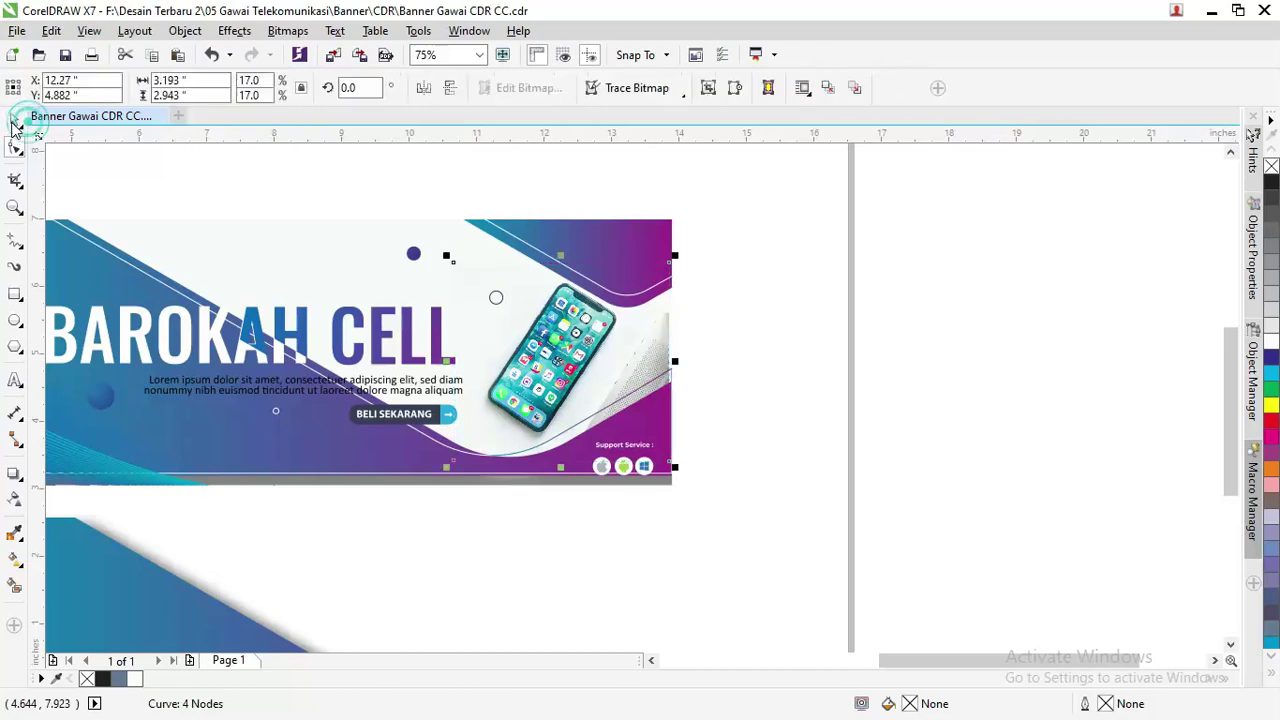
{"action": "left_click", "coordinate": [879, 434]}
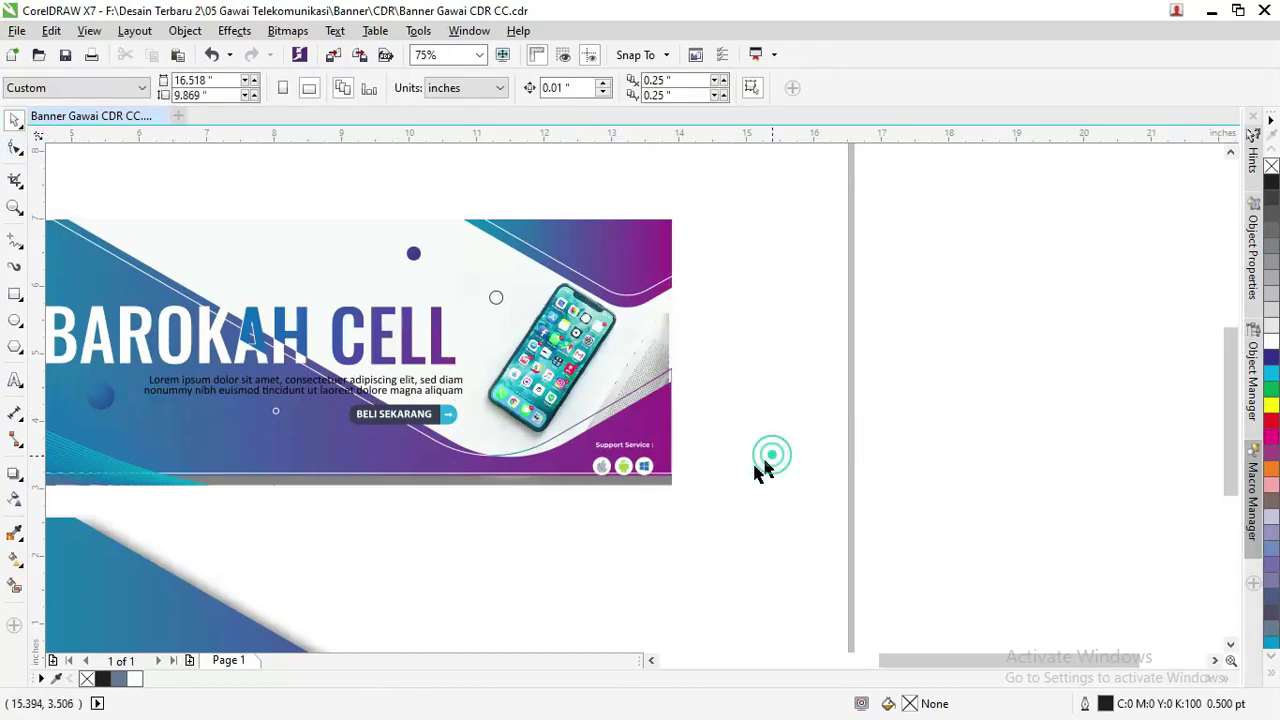
Move the gradient wave group back up over the banner, centred at about X 8.215 and Y 4.981 inches.
{"action": "scroll", "coordinate": [760, 470], "scroll_direction": "down", "scroll_amount": 1}
{"action": "left_click_drag", "start_coordinate": [430, 568], "coordinate": [397, 421]}
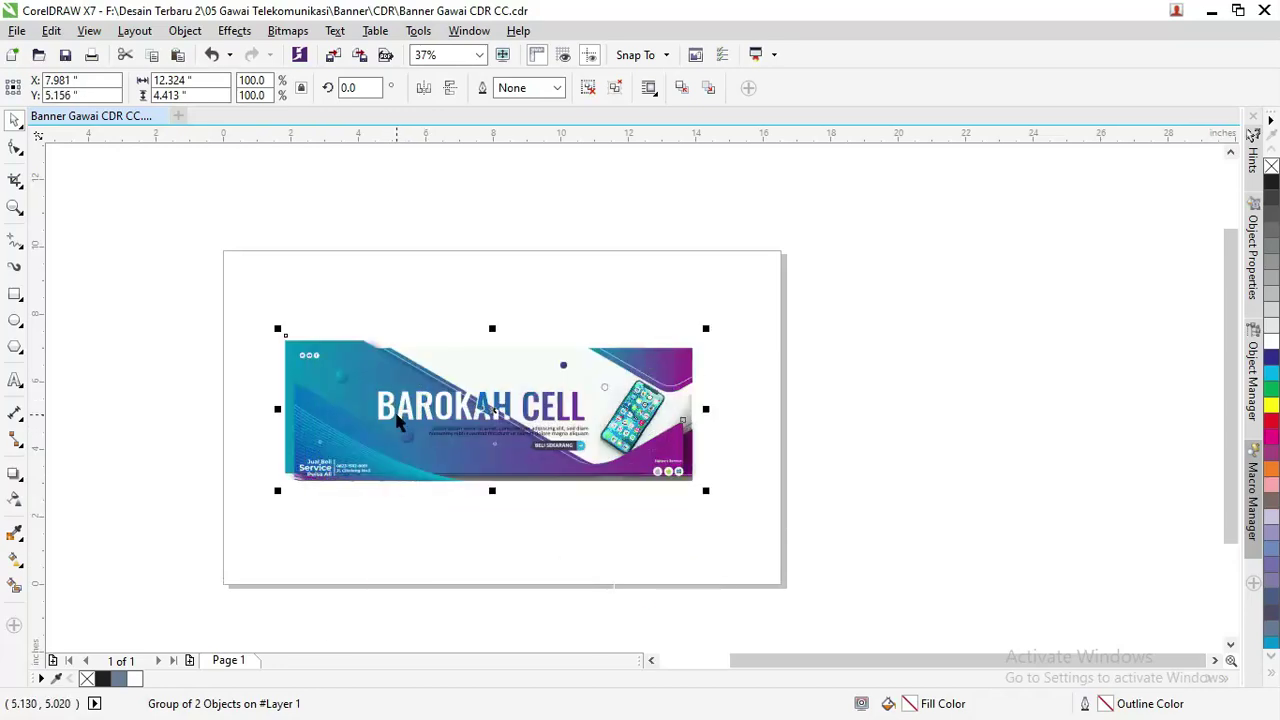
{"action": "scroll", "coordinate": [525, 482], "scroll_direction": "up", "scroll_amount": 1}
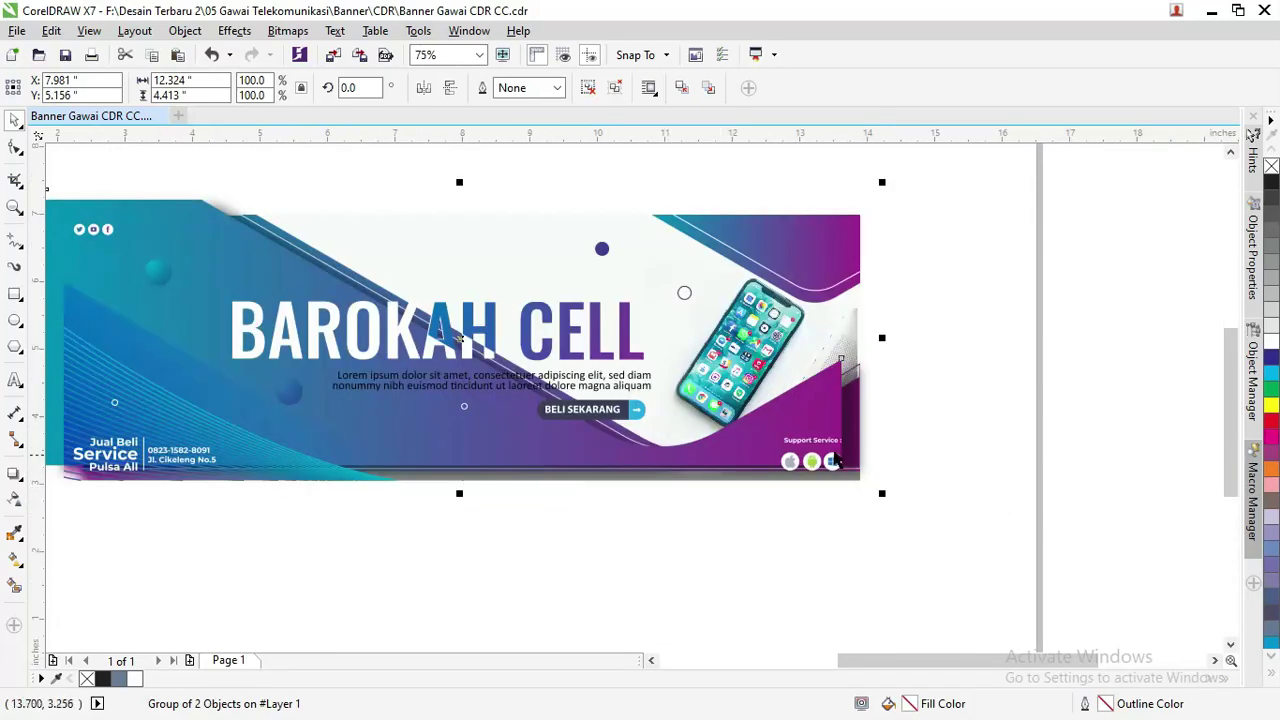
{"action": "left_click_drag", "start_coordinate": [820, 426], "coordinate": [835, 430]}
{"action": "left_click", "coordinate": [963, 452]}
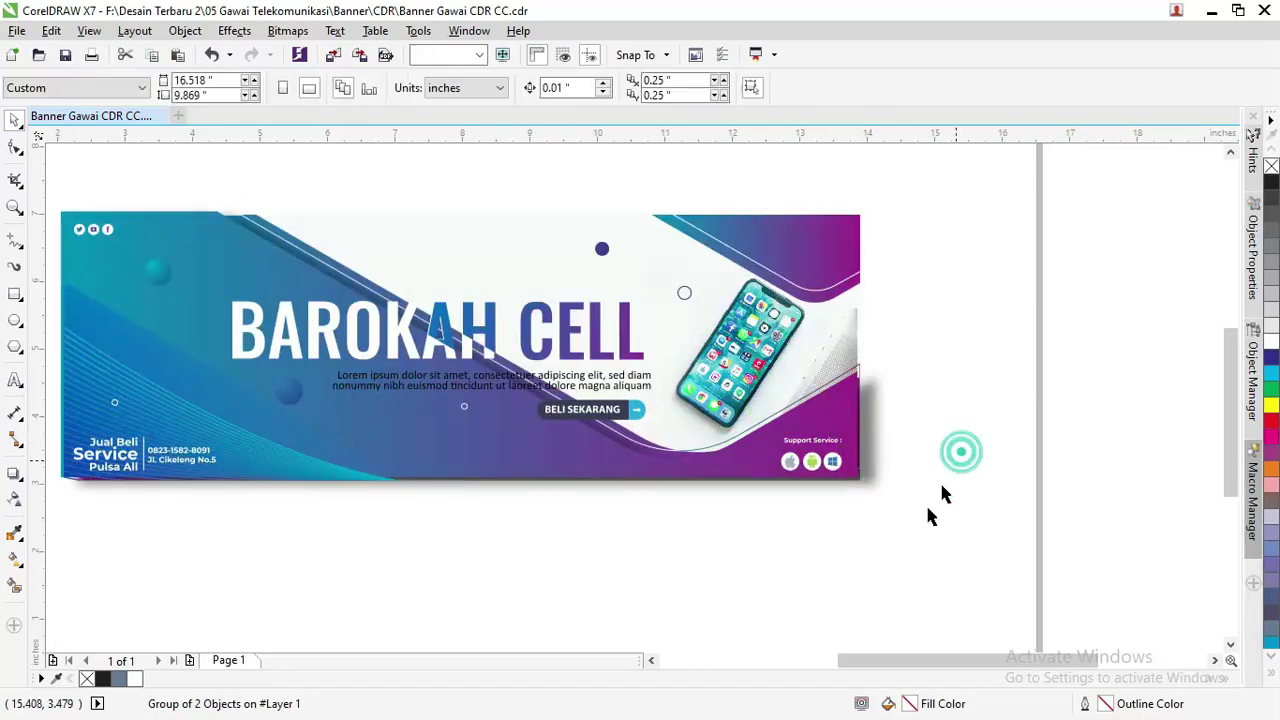
Inspect the reassembled banner, checking the wave group's right edge, the BAROKAH CELL title and the phone photo up close and as a whole.
{"action": "scroll", "coordinate": [862, 567], "scroll_direction": "down", "scroll_amount": 1}
{"action": "scroll", "coordinate": [845, 600], "scroll_direction": "down", "scroll_amount": 2}
{"action": "scroll", "coordinate": [855, 585], "scroll_direction": "up", "scroll_amount": 2}
{"action": "scroll", "coordinate": [860, 552], "scroll_direction": "up", "scroll_amount": 2}
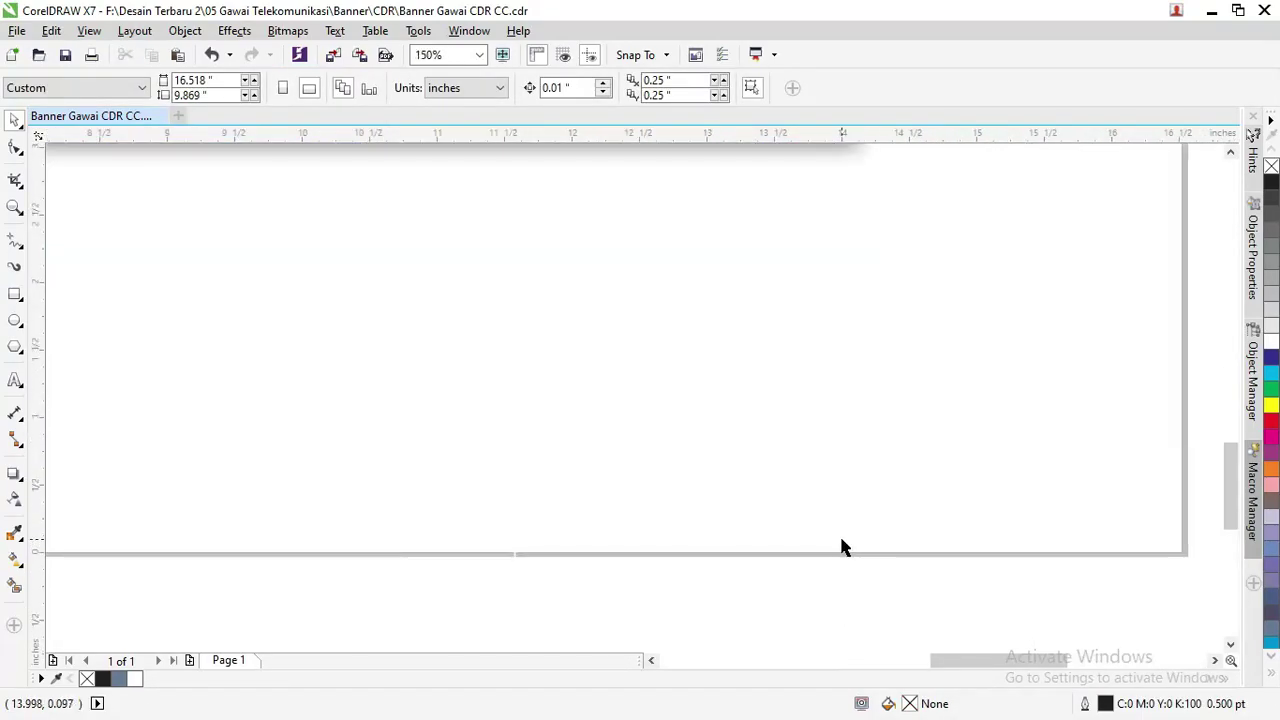
{"action": "scroll", "coordinate": [843, 535], "scroll_direction": "down", "scroll_amount": 2}
{"action": "scroll", "coordinate": [798, 452], "scroll_direction": "up", "scroll_amount": 1}
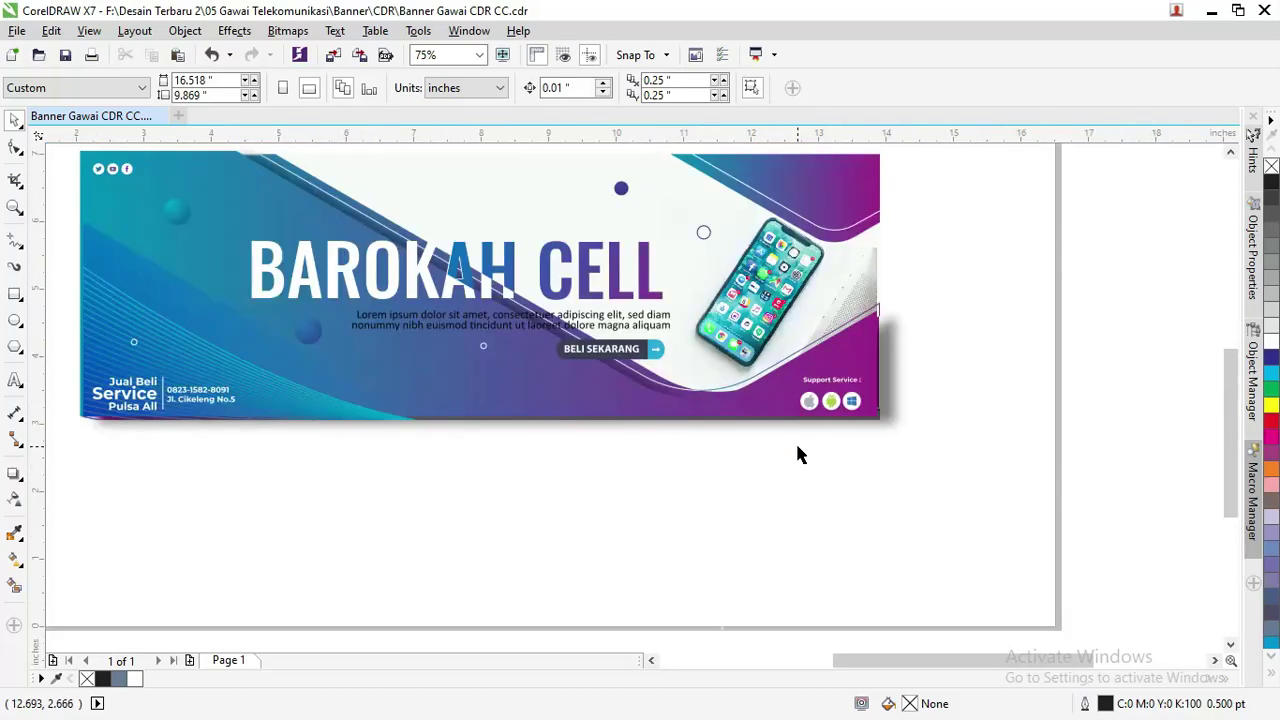
{"action": "left_click", "coordinate": [880, 318]}
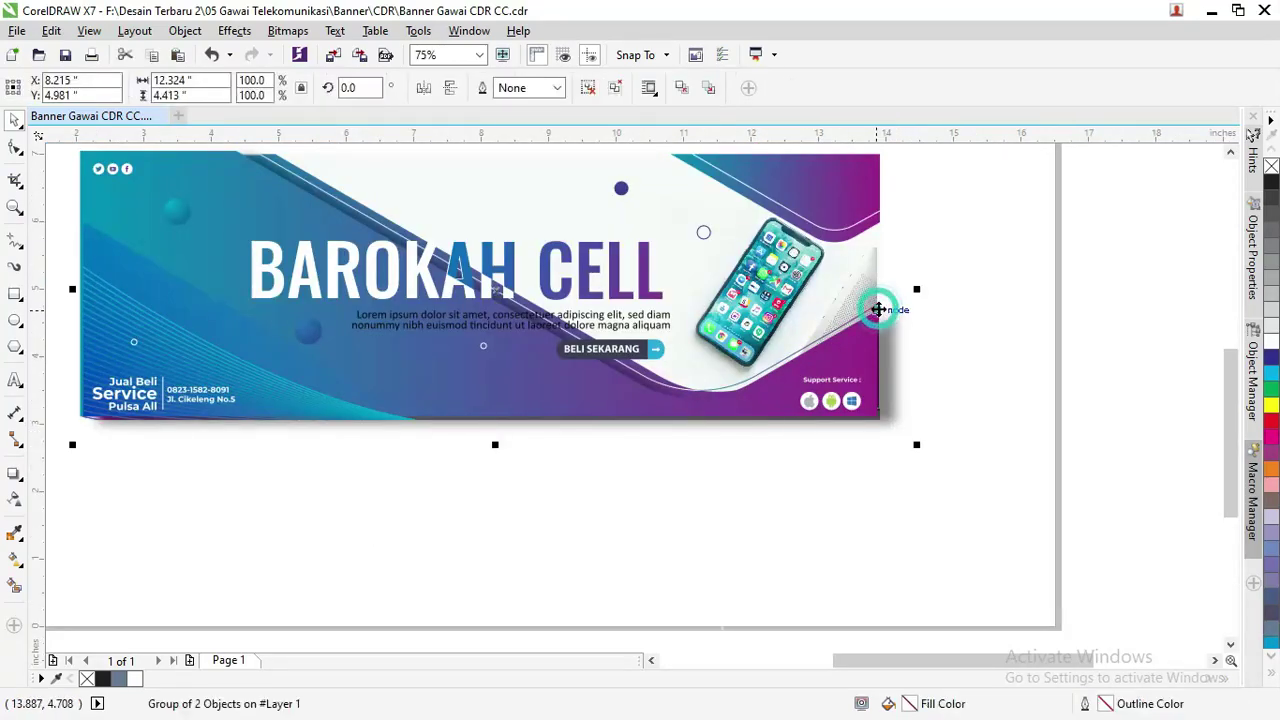
{"action": "left_click", "coordinate": [527, 484]}
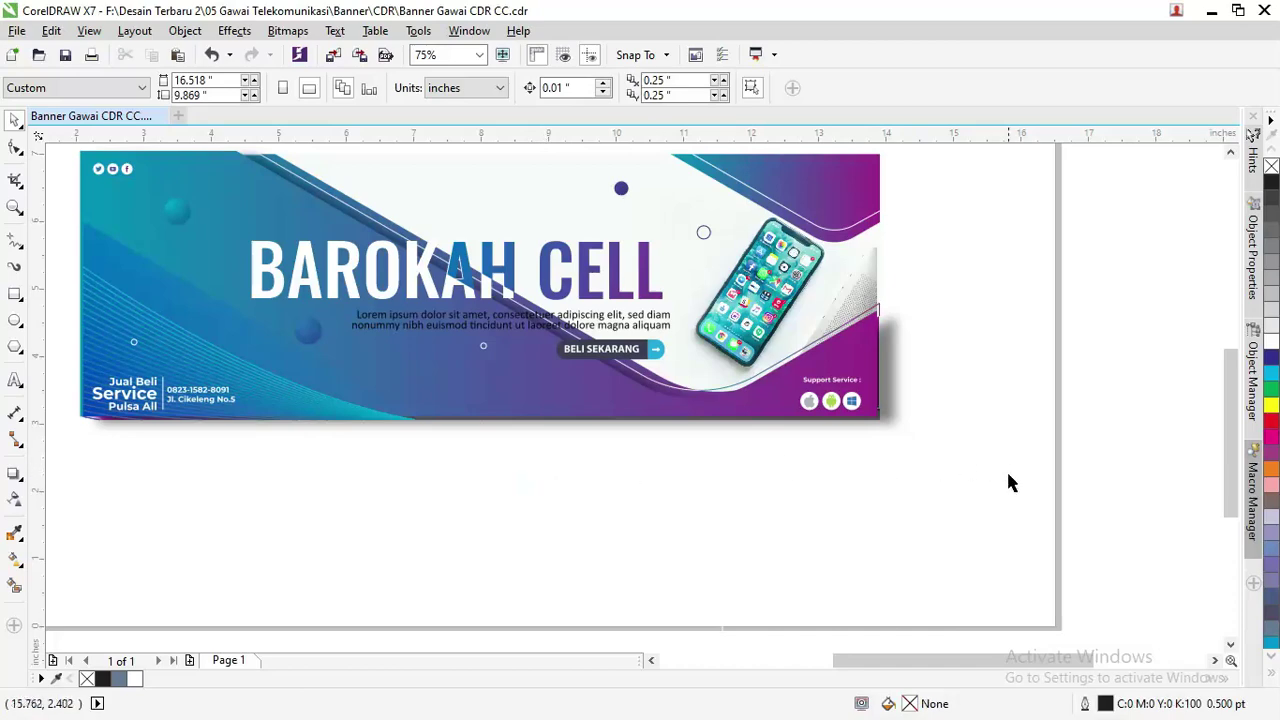
{"action": "left_click_drag", "start_coordinate": [1234, 440], "coordinate": [1224, 395]}
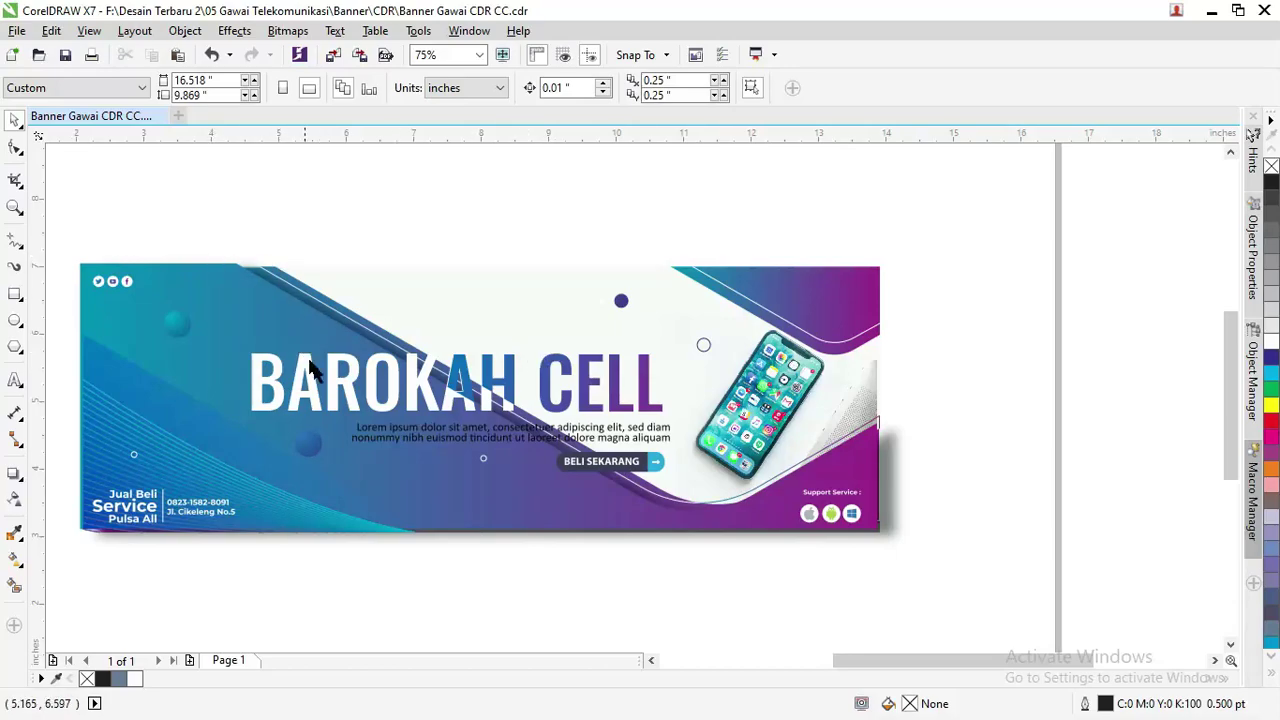
{"action": "scroll", "coordinate": [368, 400], "scroll_direction": "up", "scroll_amount": 3}
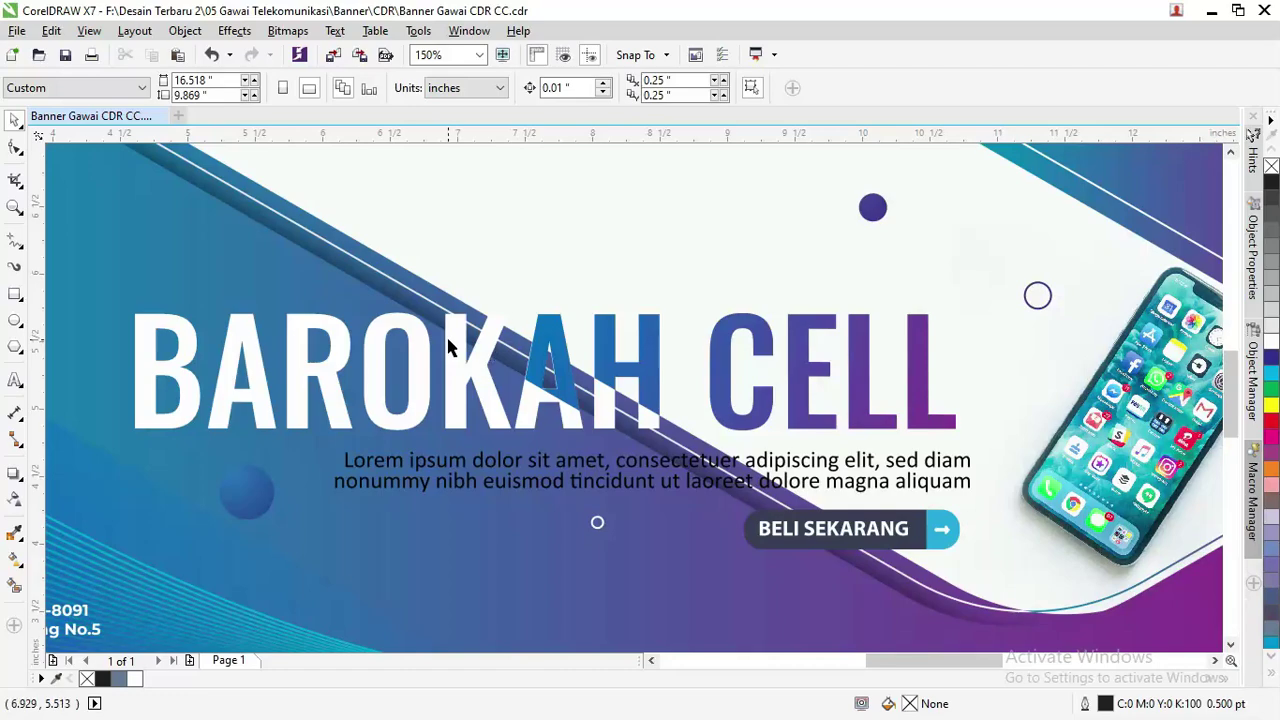
{"action": "scroll", "coordinate": [447, 345], "scroll_direction": "down", "scroll_amount": 3}
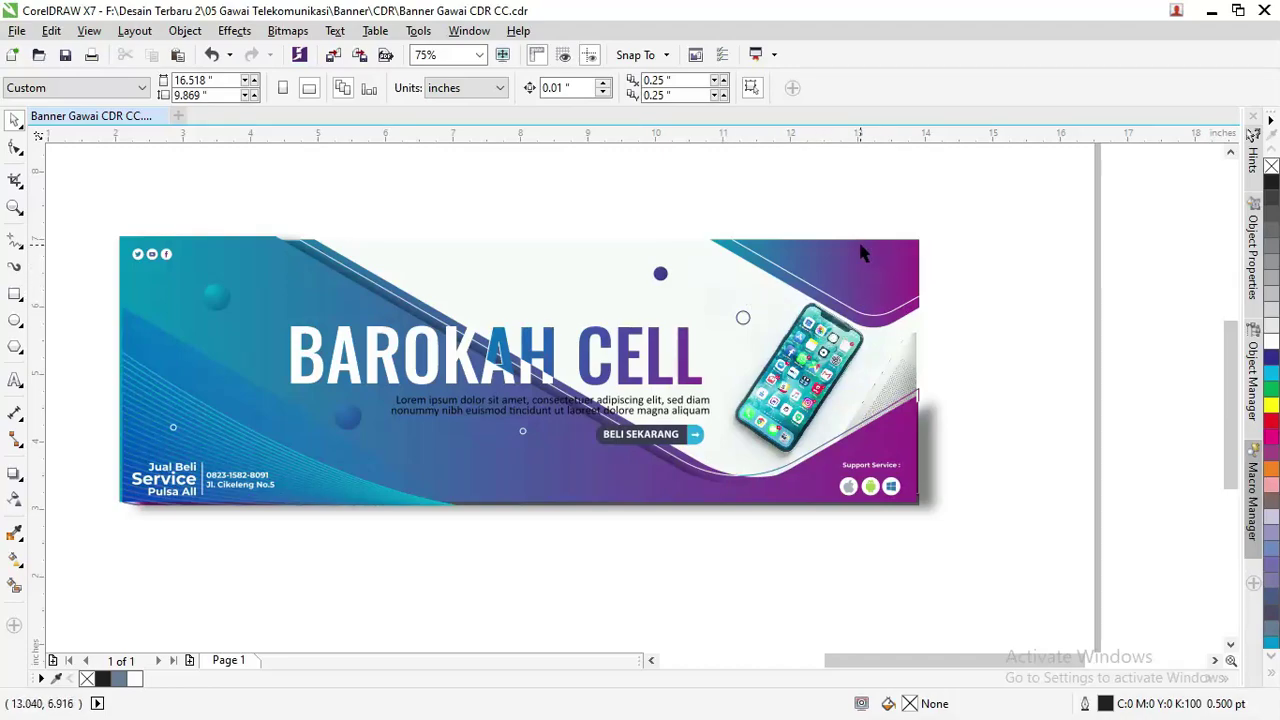
{"action": "scroll", "coordinate": [851, 262], "scroll_direction": "up", "scroll_amount": 3}
{"action": "scroll", "coordinate": [826, 307], "scroll_direction": "down", "scroll_amount": 3}
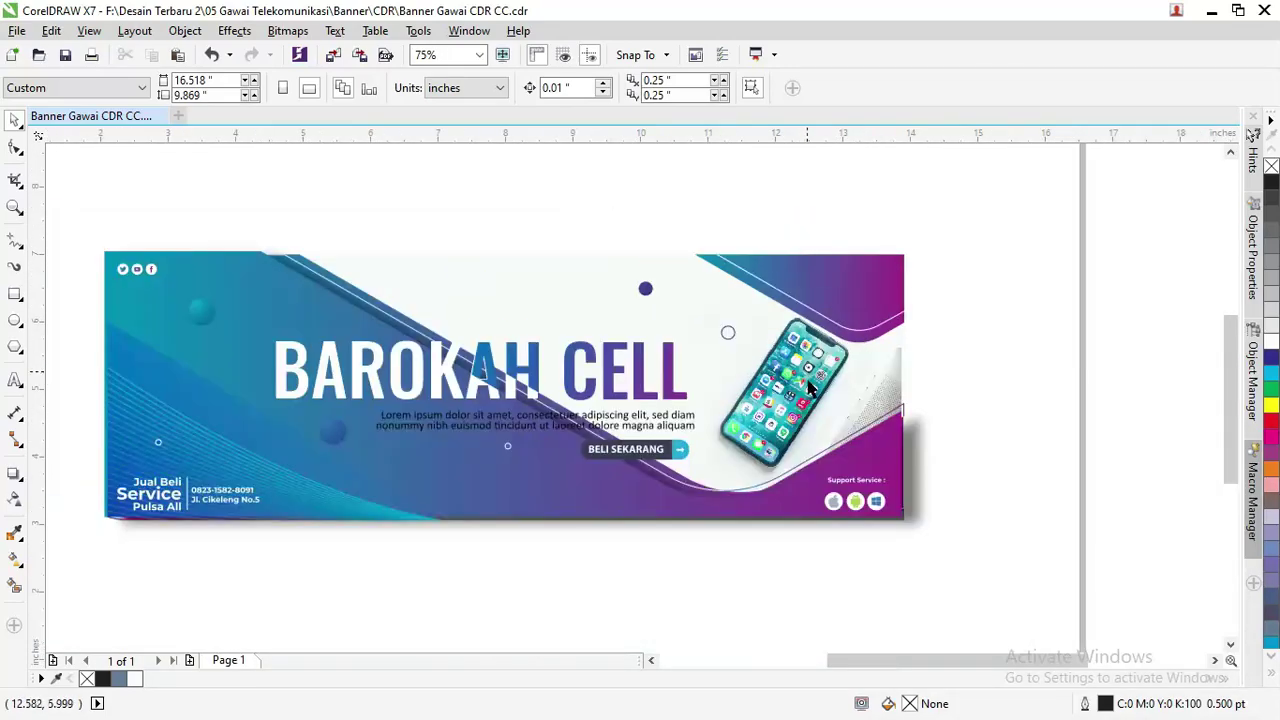